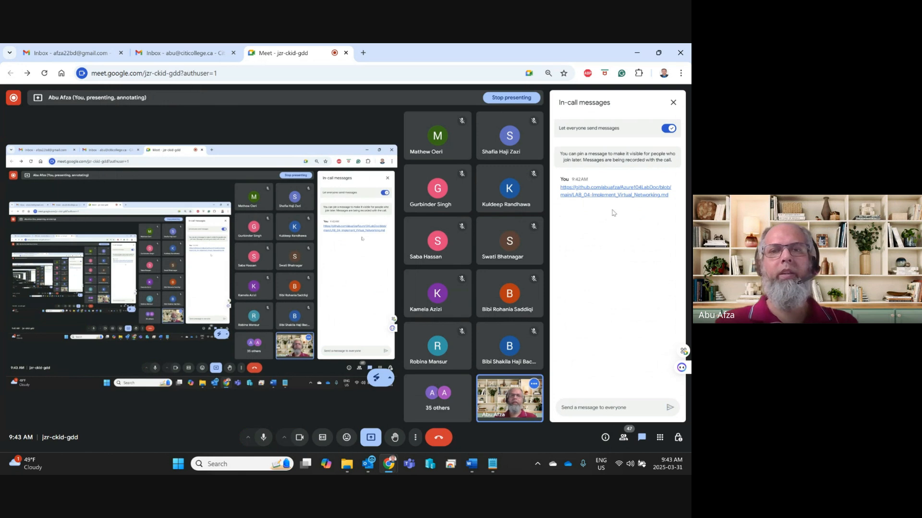
# Minimize the Google Meet window and load the Azure portal home page, portal.azure.com, in the blank browser window
pyautogui.click(637, 53)
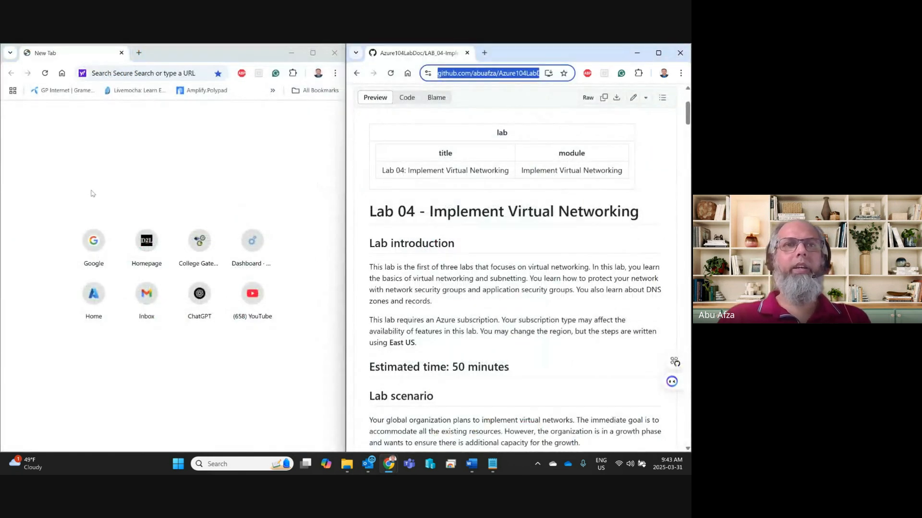
pyautogui.click(117, 72)
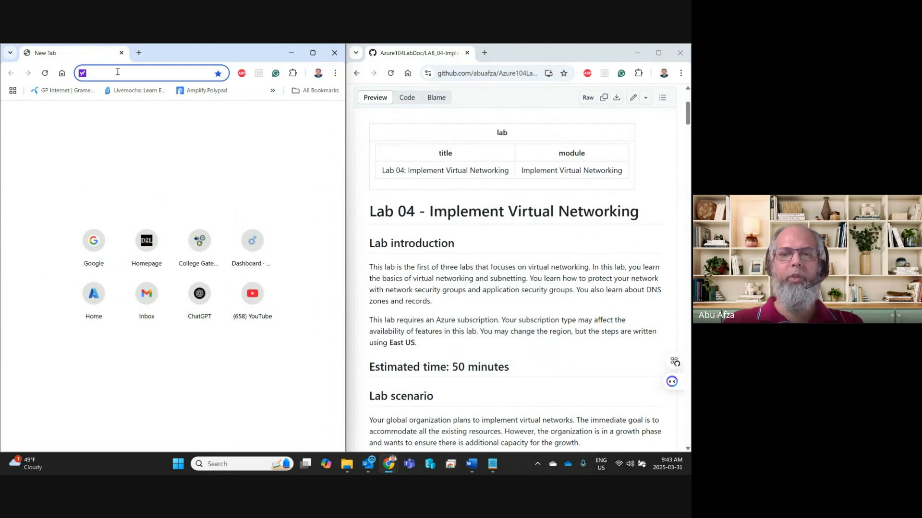
pyautogui.write('portal')
pyautogui.press('Return')
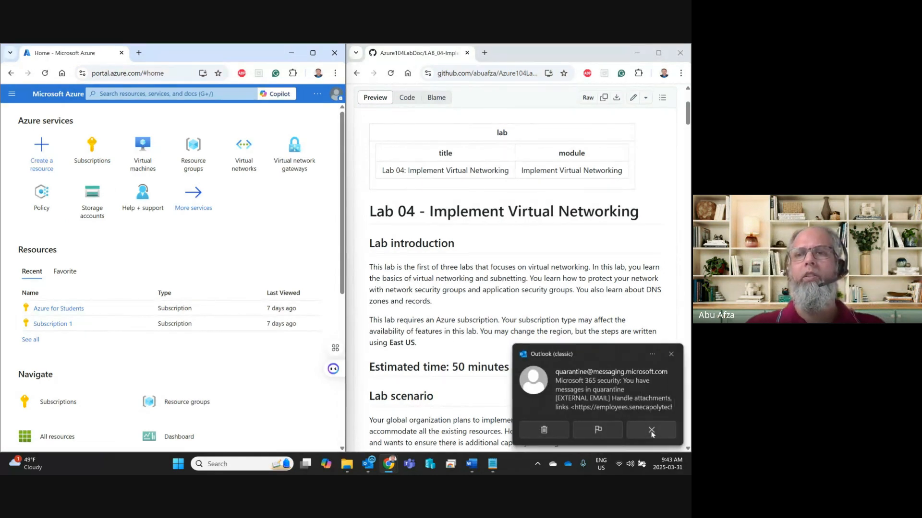
# Read the Lab 04 instructions from the introduction through the job skills to Task 1 on creating a virtual network with subnets
pyautogui.scroll(-1, 489, 258)
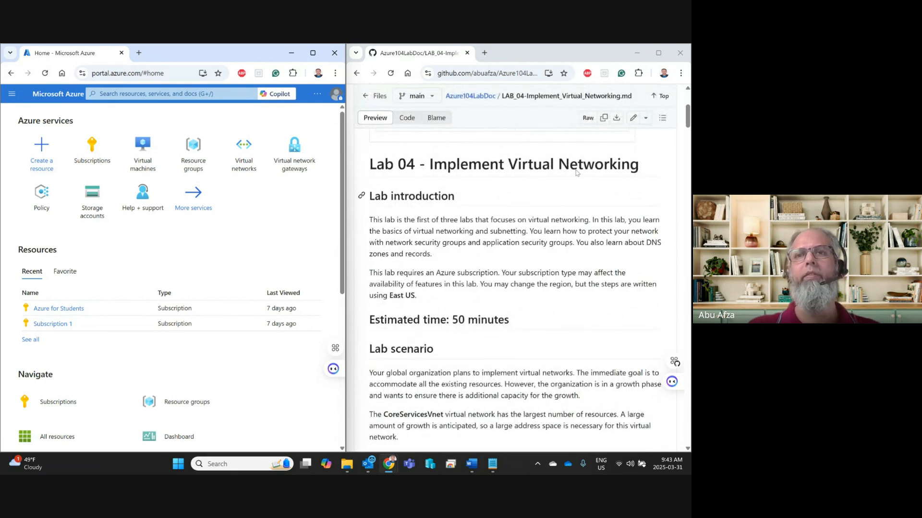
pyautogui.scroll(-9, 511, 224)
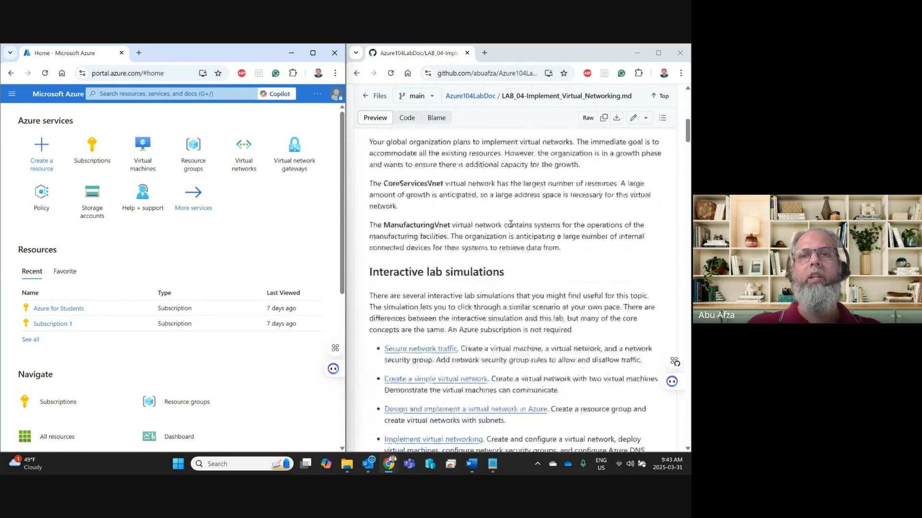
pyautogui.scroll(-3, 510, 224)
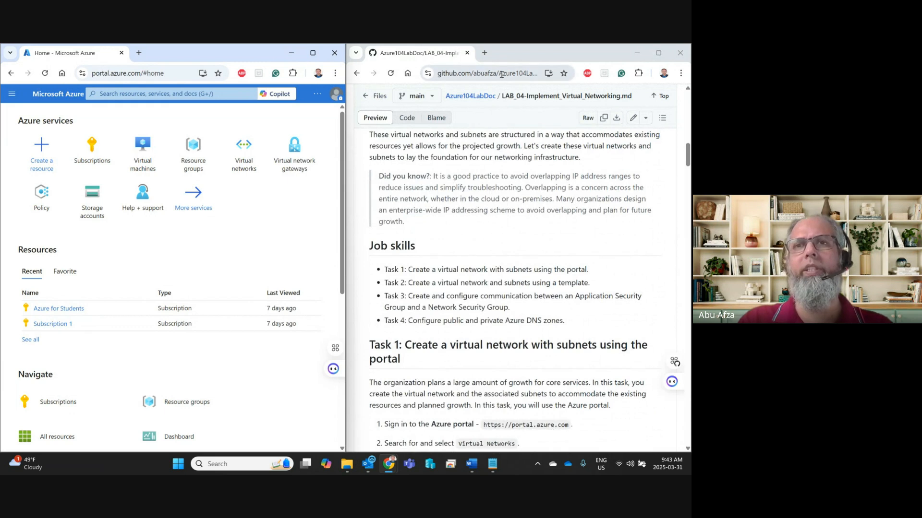
pyautogui.scroll(-2, 455, 236)
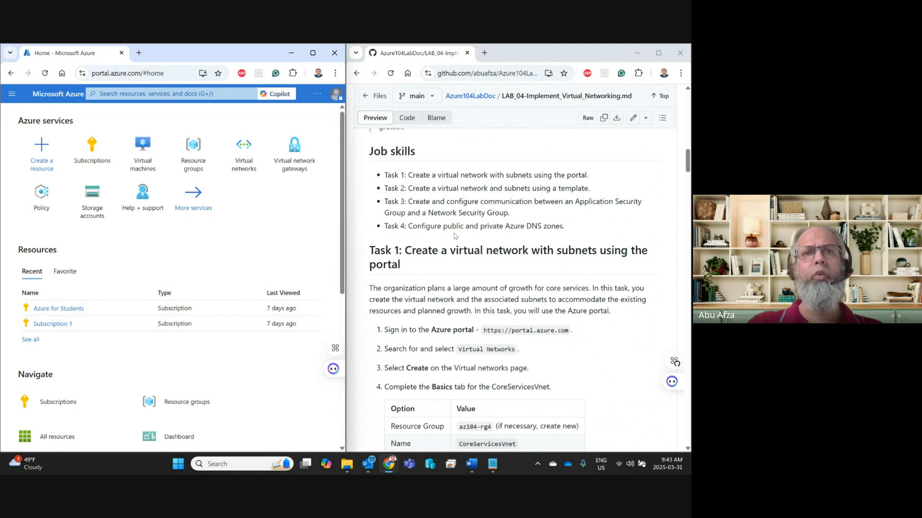
pyautogui.scroll(-1, 455, 235)
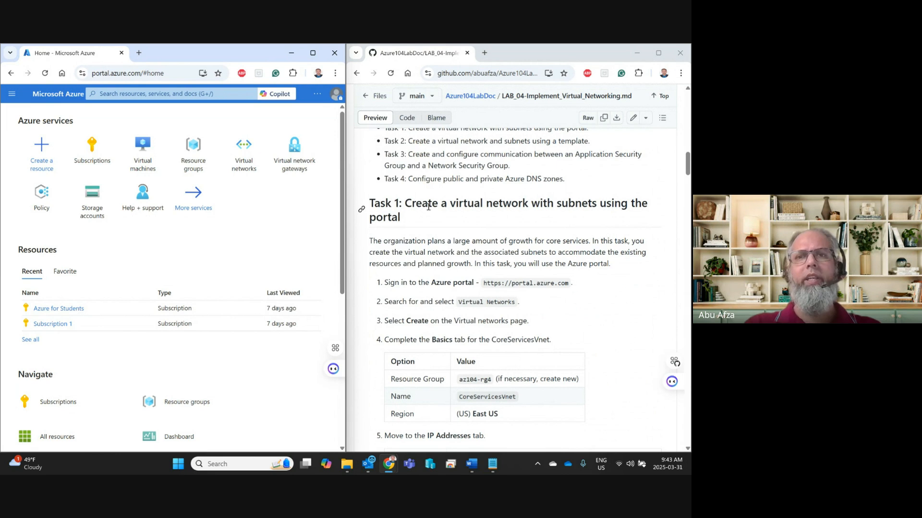
pyautogui.moveTo(408, 203); pyautogui.dragTo(623, 218)
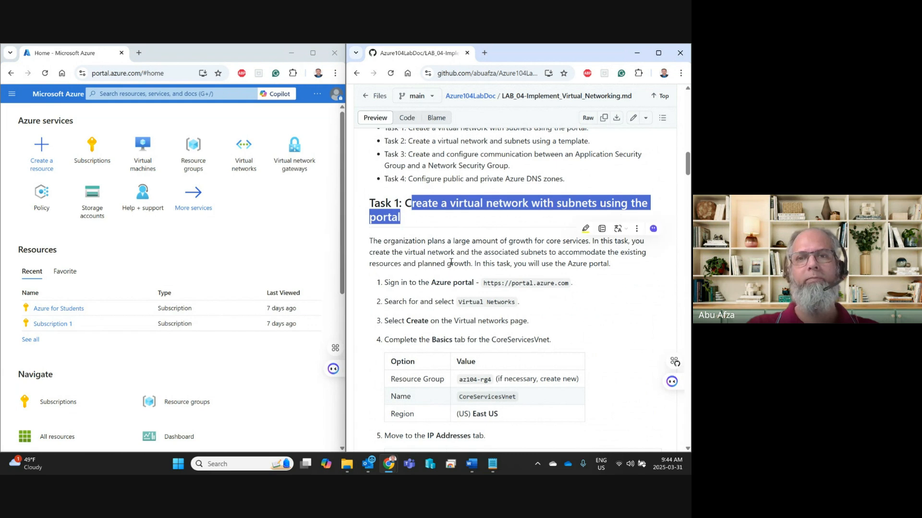
pyautogui.scroll(-1, 451, 264)
pyautogui.scroll(-1, 451, 264)
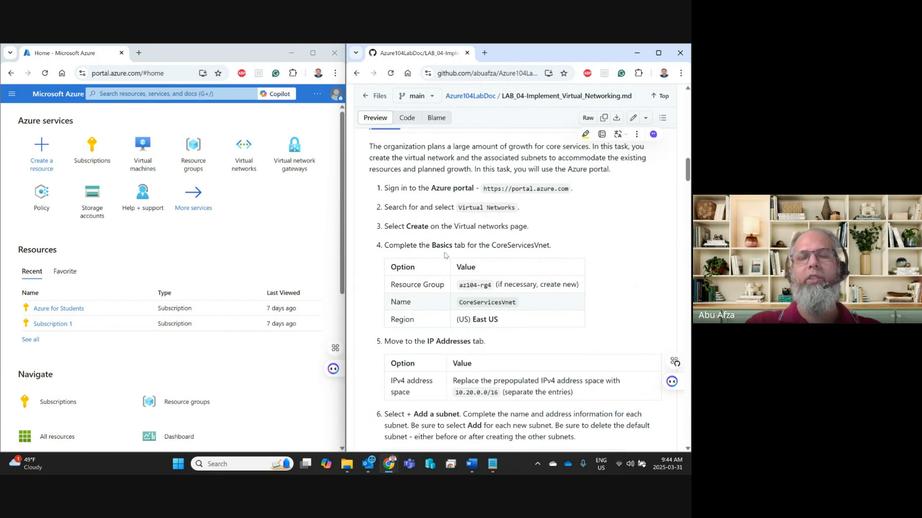
# Search the Azure portal for Virtual Networks, copied from the lab instructions, and open the Virtual networks service
pyautogui.moveTo(460, 207); pyautogui.dragTo(516, 212)
pyautogui.hotkey('ctrl', 'c')
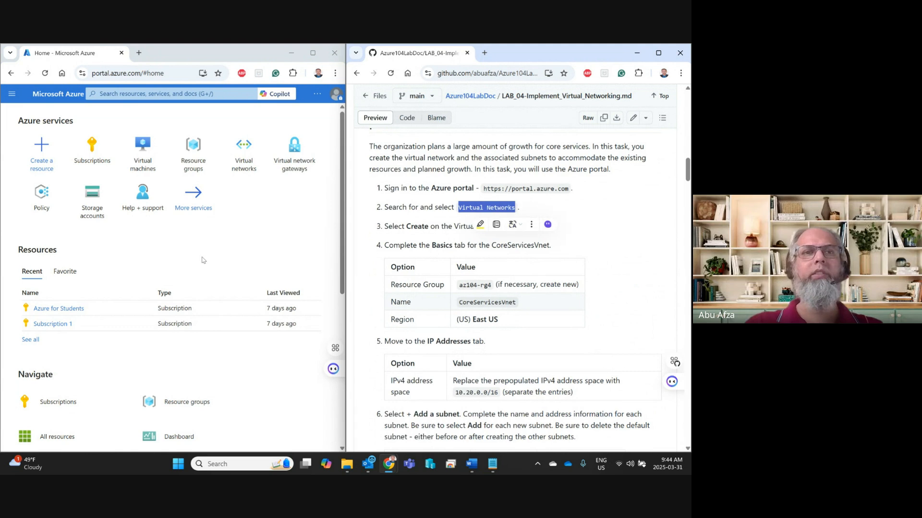
pyautogui.click(130, 93)
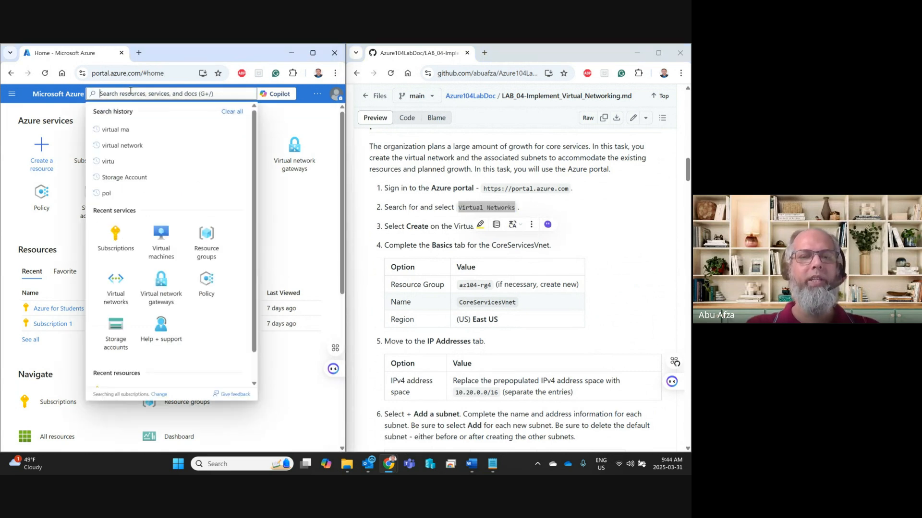
pyautogui.hotkey('ctrl', 'v')
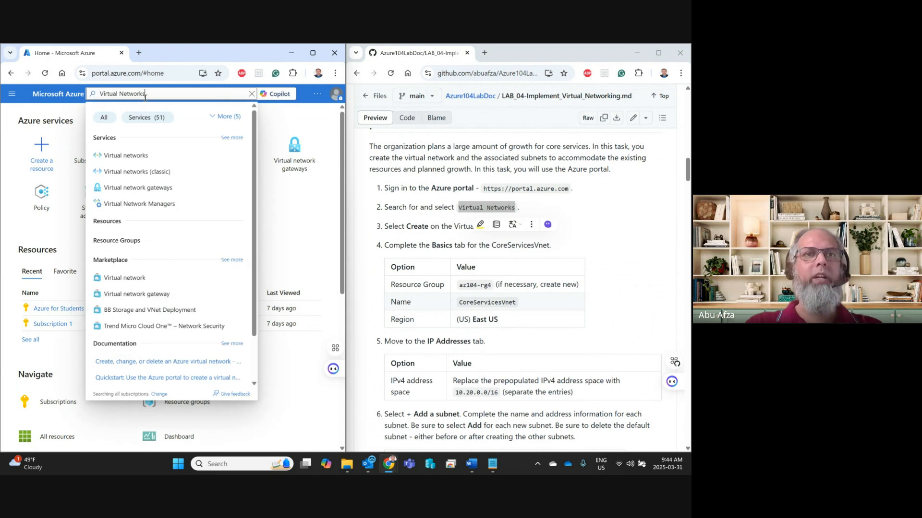
pyautogui.click(139, 155)
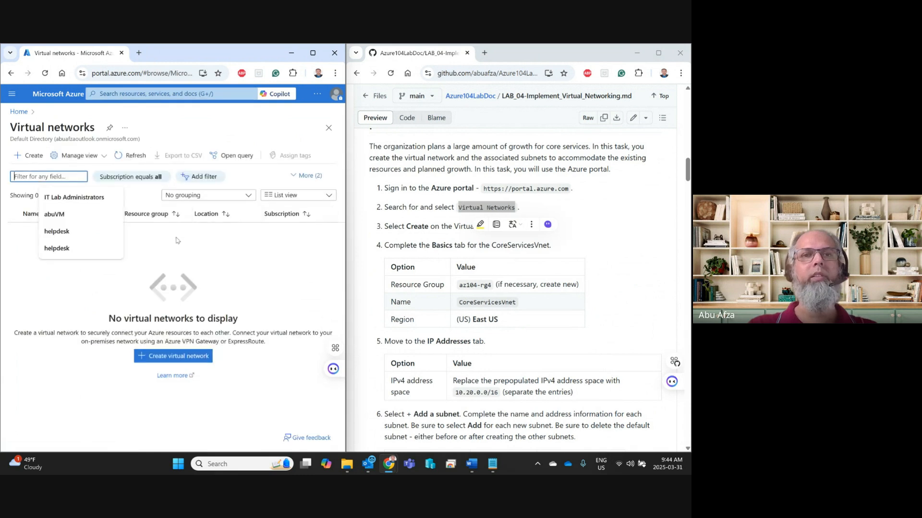
# Start creating a virtual network and assign it to a new resource group named az104-rg4, copied from the lab instructions
pyautogui.scroll(-2, 489, 281)
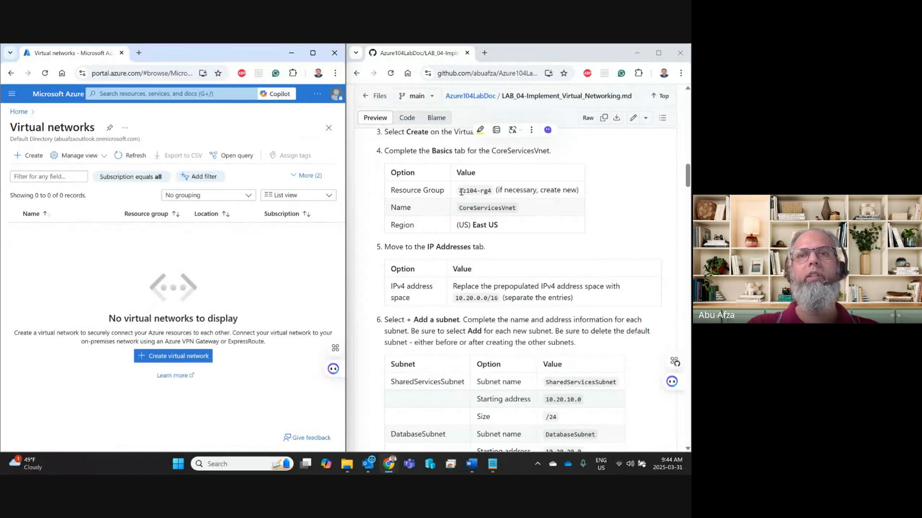
pyautogui.moveTo(461, 192); pyautogui.dragTo(491, 191)
pyautogui.hotkey('ctrl', 'c')
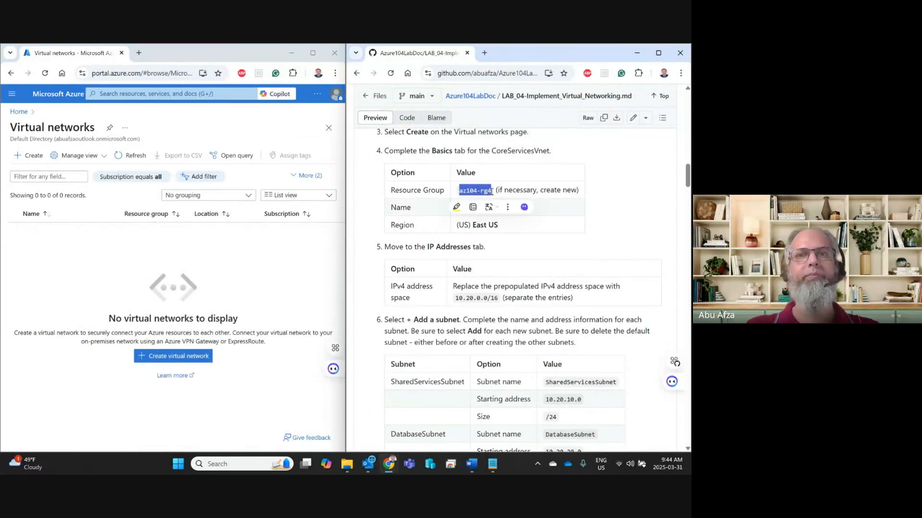
pyautogui.click(165, 361)
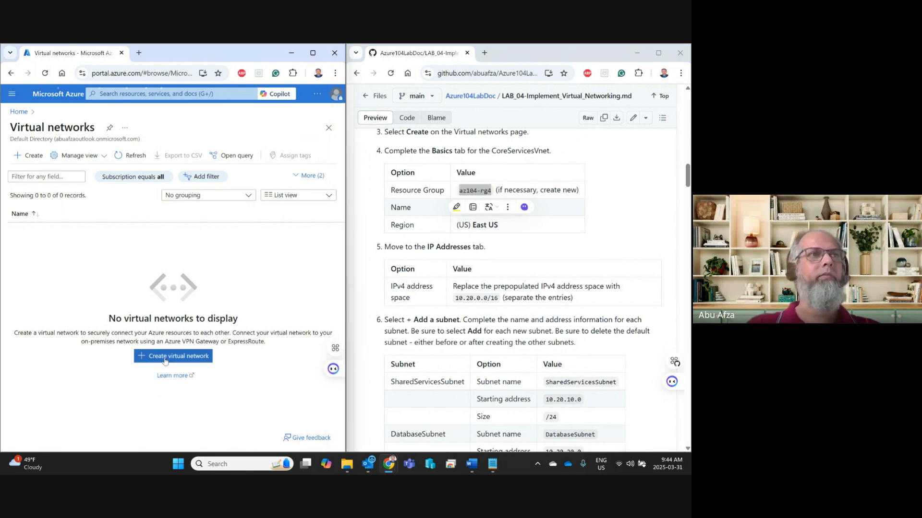
pyautogui.click(166, 360)
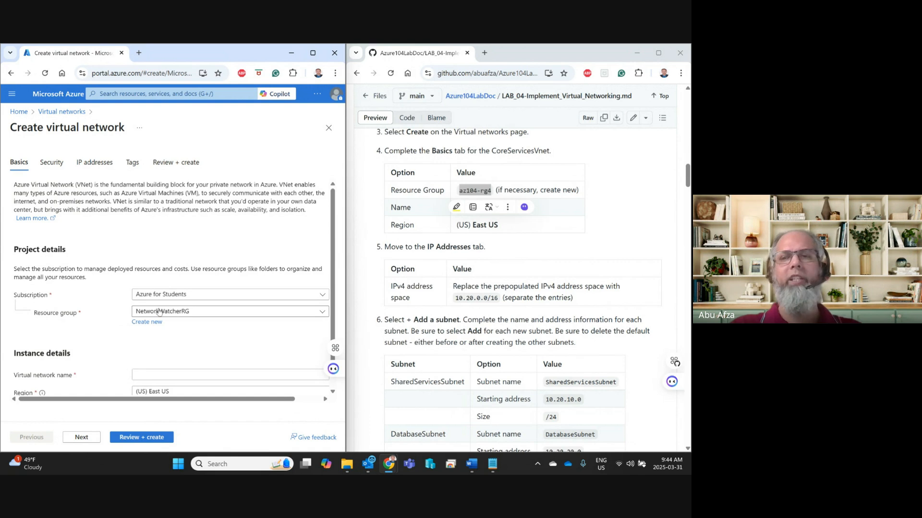
pyautogui.scroll(-1, 160, 312)
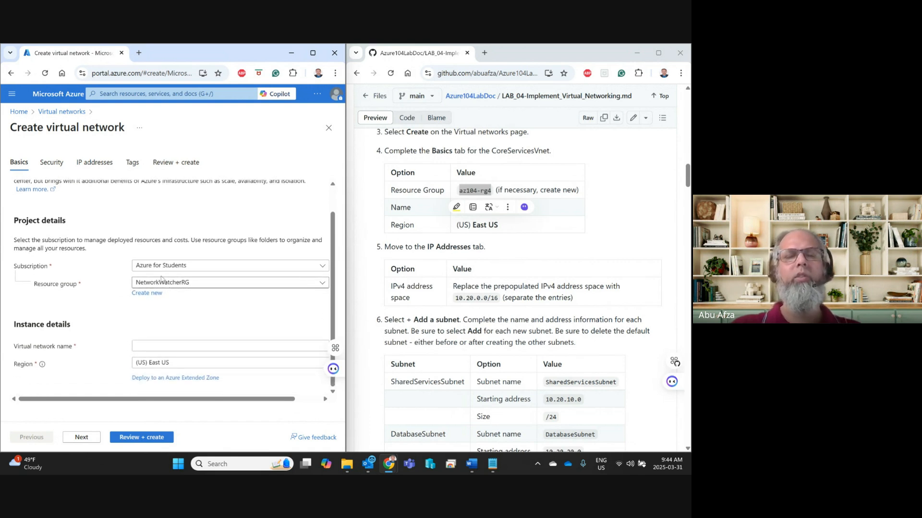
pyautogui.click(152, 294)
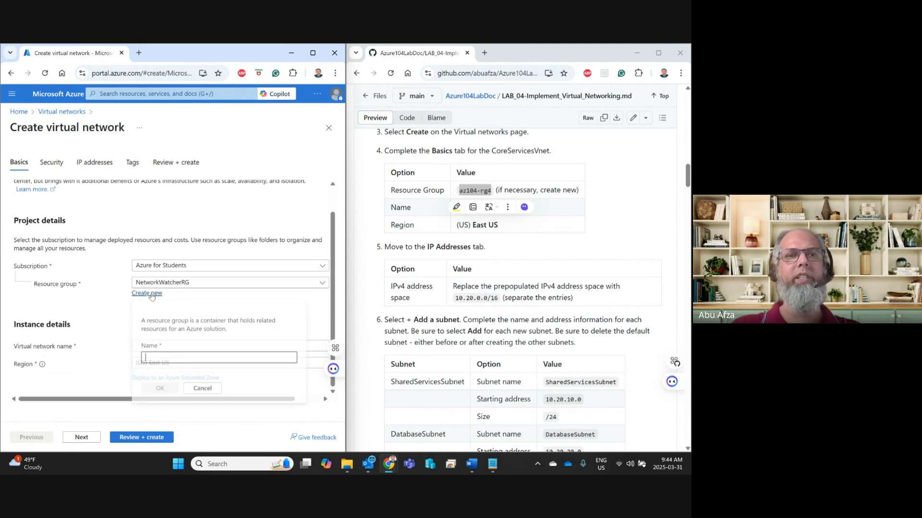
pyautogui.hotkey('ctrl', 'v')
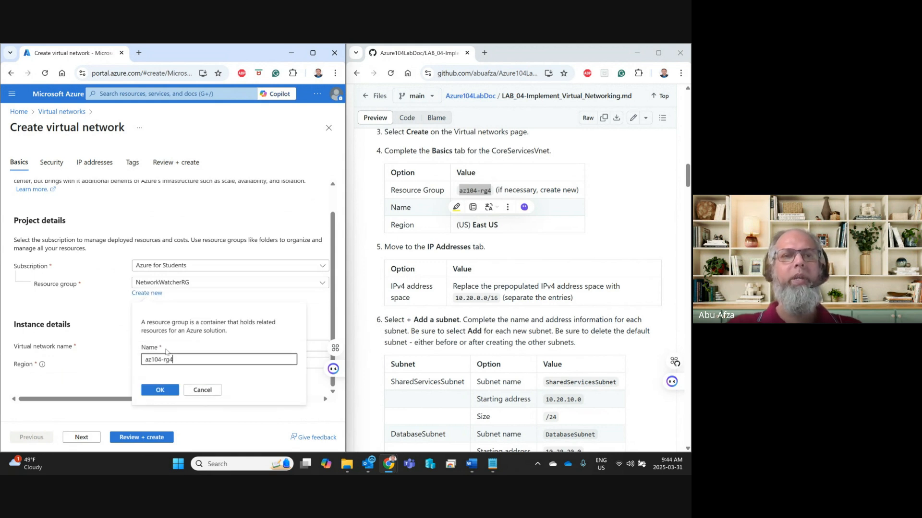
pyautogui.click(161, 391)
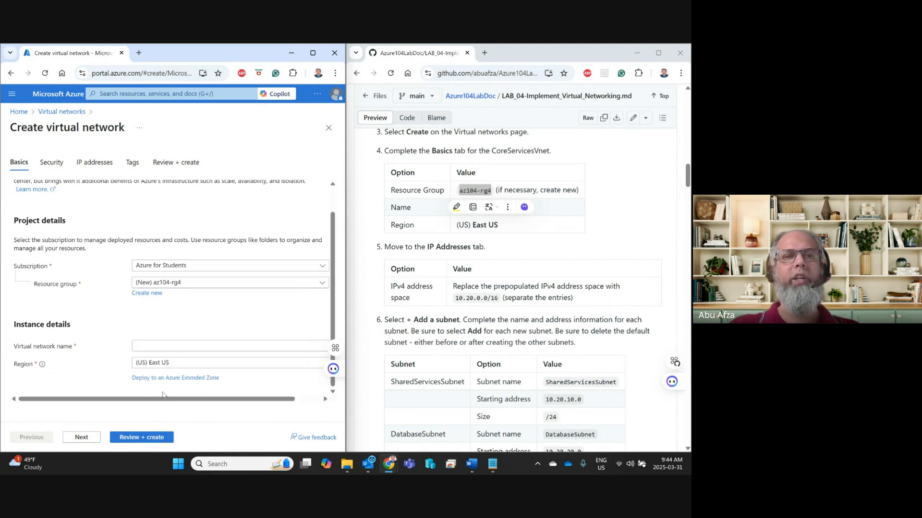
# Name the virtual network CoreServicesVnet, copying the name from the lab's Basics table
pyautogui.click(532, 241)
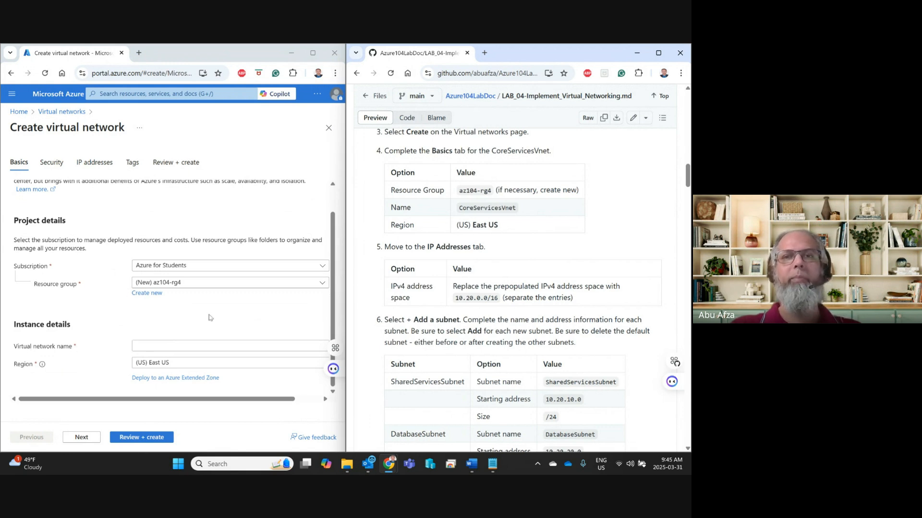
pyautogui.doubleClick(485, 208)
pyautogui.hotkey('ctrl', 'c')
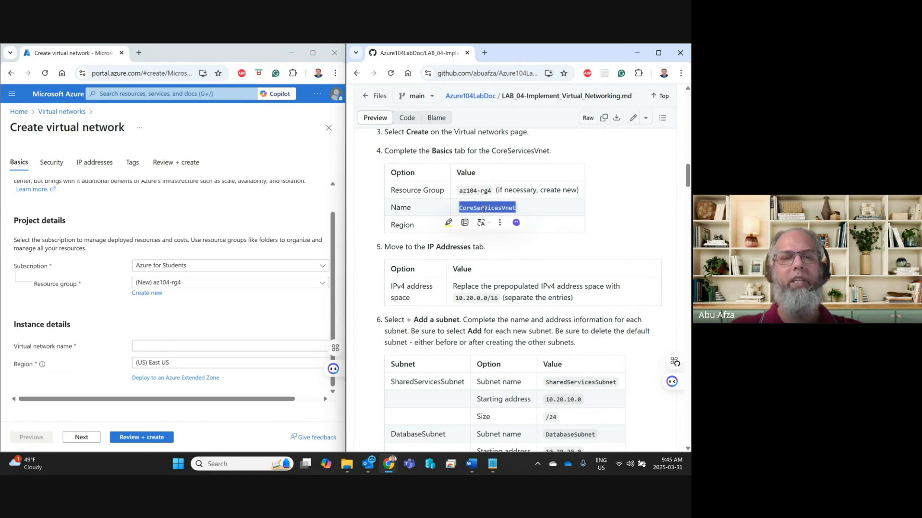
pyautogui.click(159, 347)
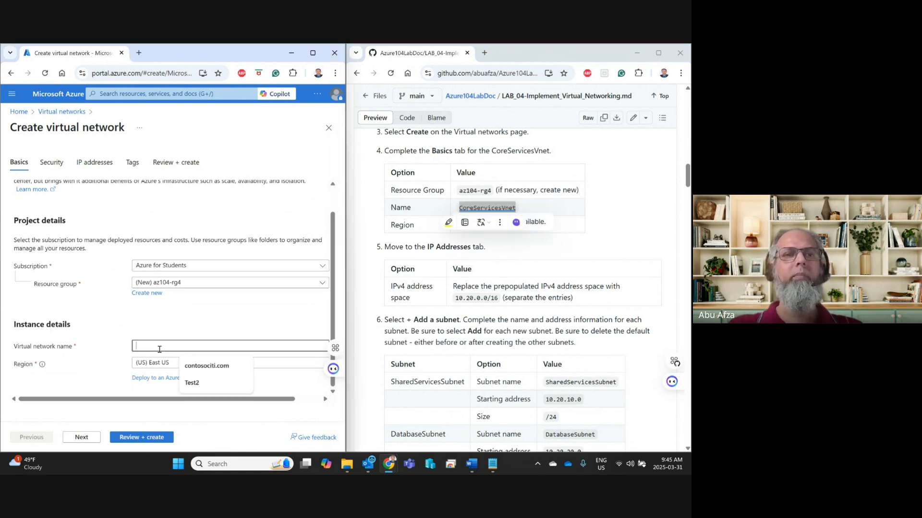
pyautogui.hotkey('ctrl', 'v')
pyautogui.click(222, 313)
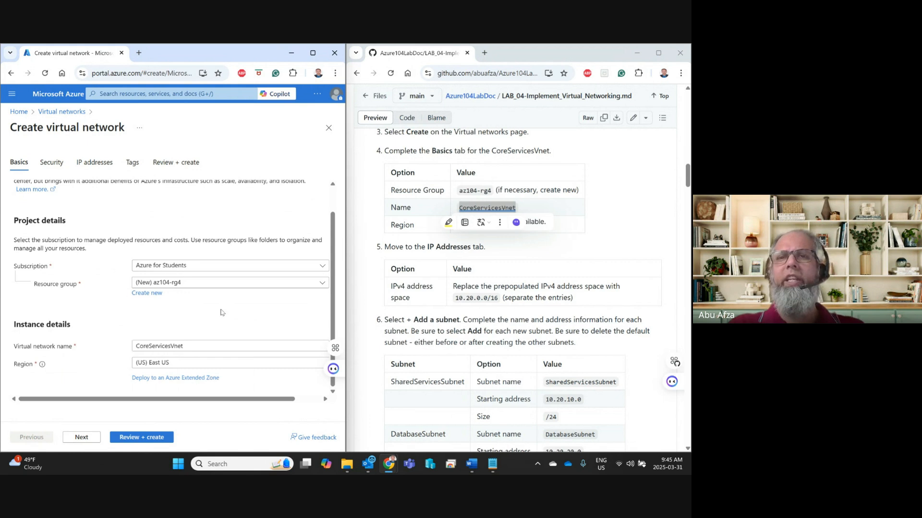
# Dismiss the Outlook email notifications covering the lab instructions
pyautogui.click(513, 276)
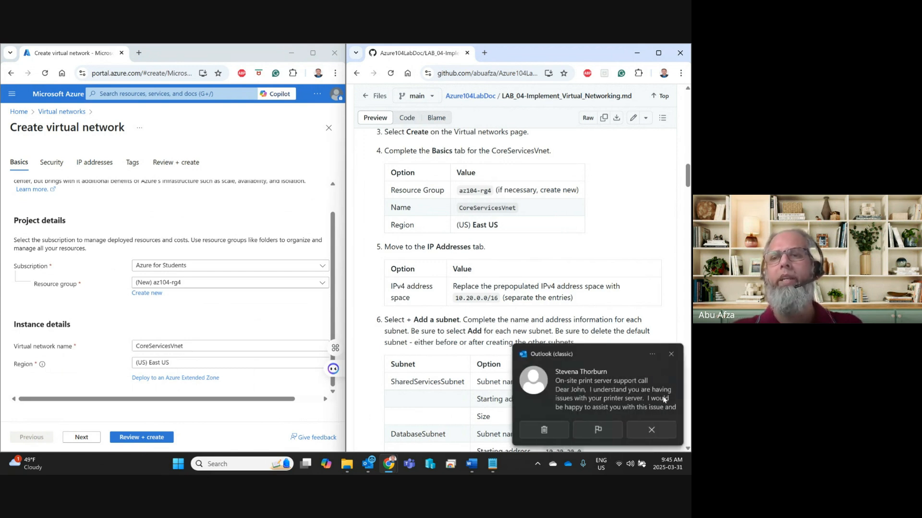
pyautogui.click(671, 355)
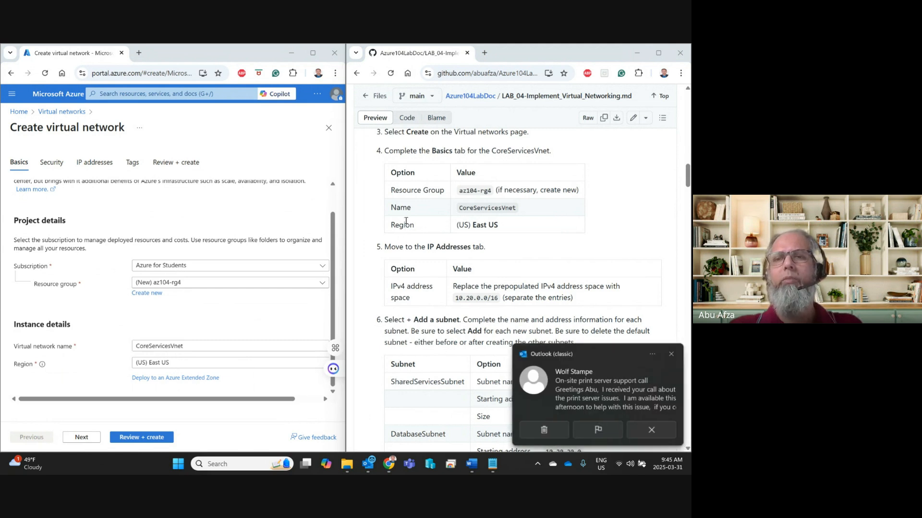
pyautogui.click(671, 354)
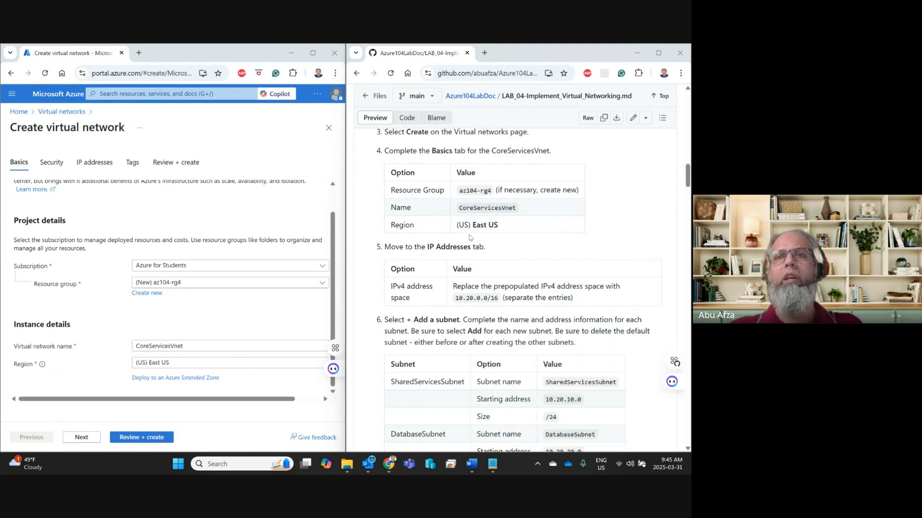
# Continue from the Basics to the Security settings of the new virtual network and highlight the lab's IP Addresses instruction
pyautogui.click(493, 209)
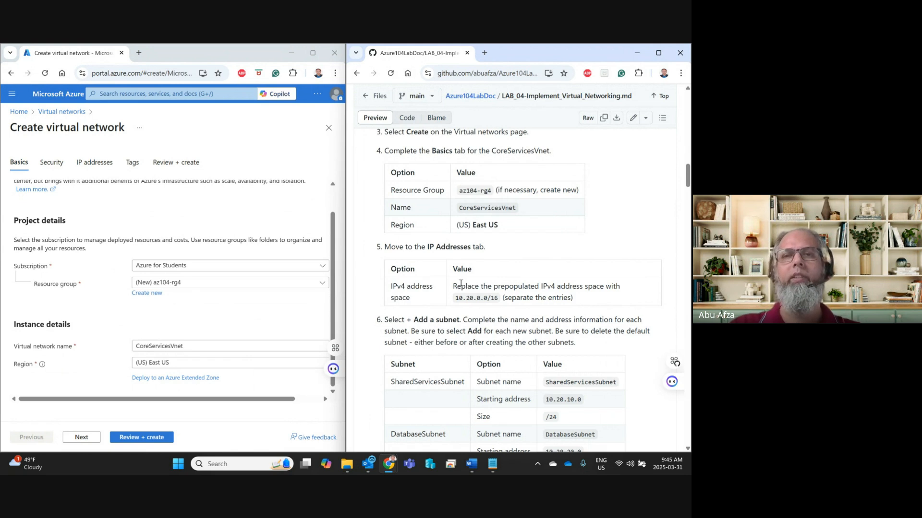
pyautogui.click(202, 307)
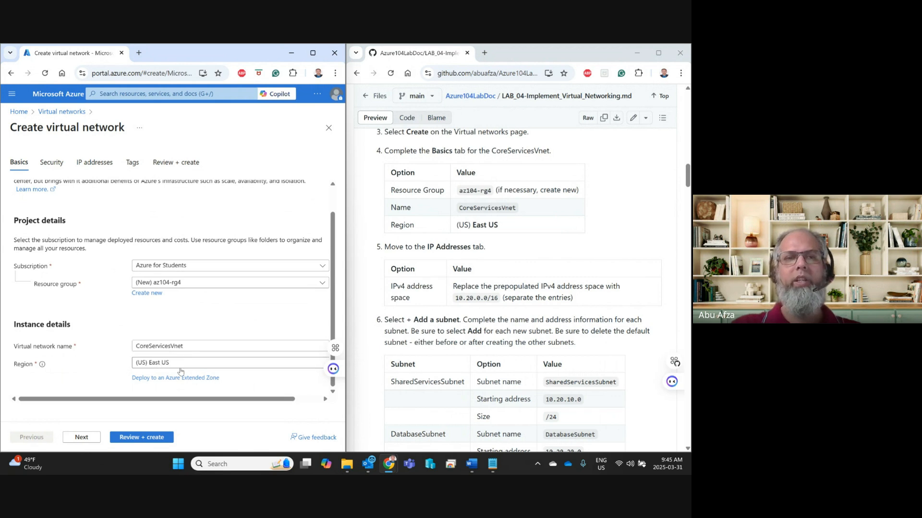
pyautogui.click(81, 437)
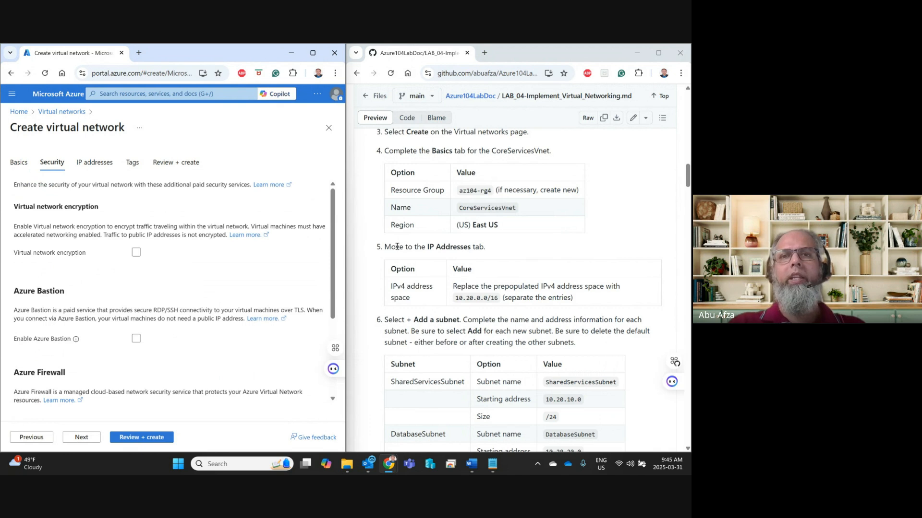
pyautogui.moveTo(390, 248); pyautogui.dragTo(475, 248)
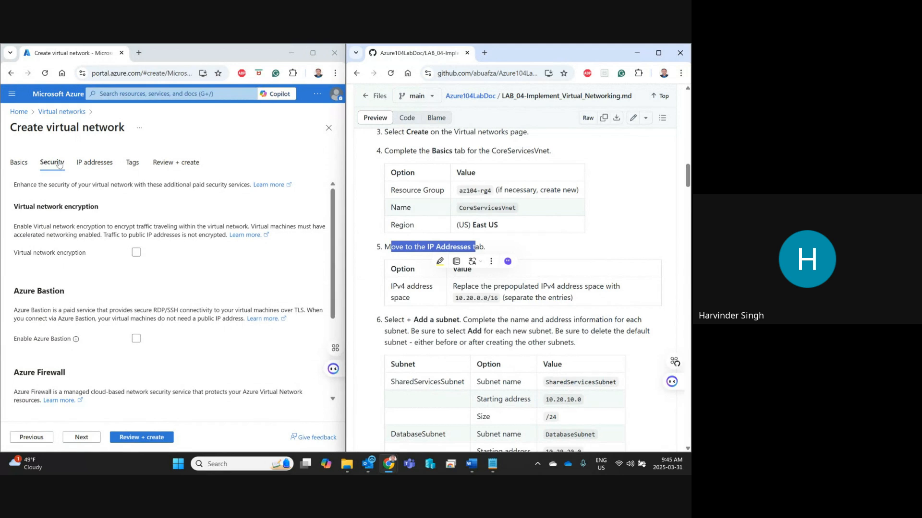
# Switch to the Google Meet call window
pyautogui.moveTo(393, 463)
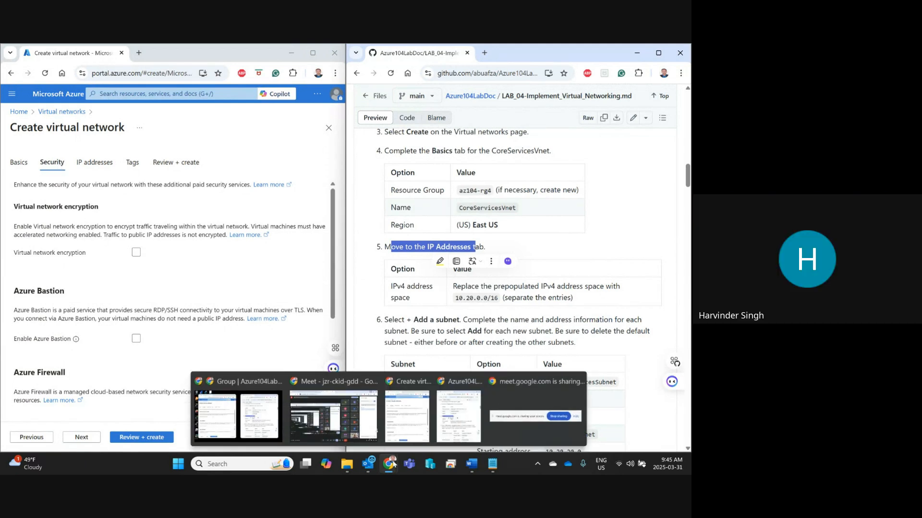
pyautogui.click(308, 383)
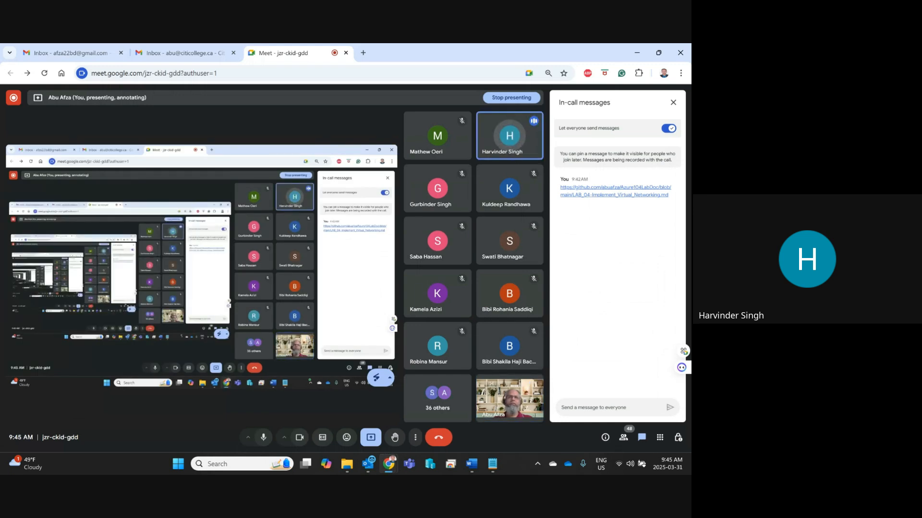
# Return from the Meet call to the lab and portal windows and open the IP addresses settings of the new virtual network
pyautogui.click(636, 54)
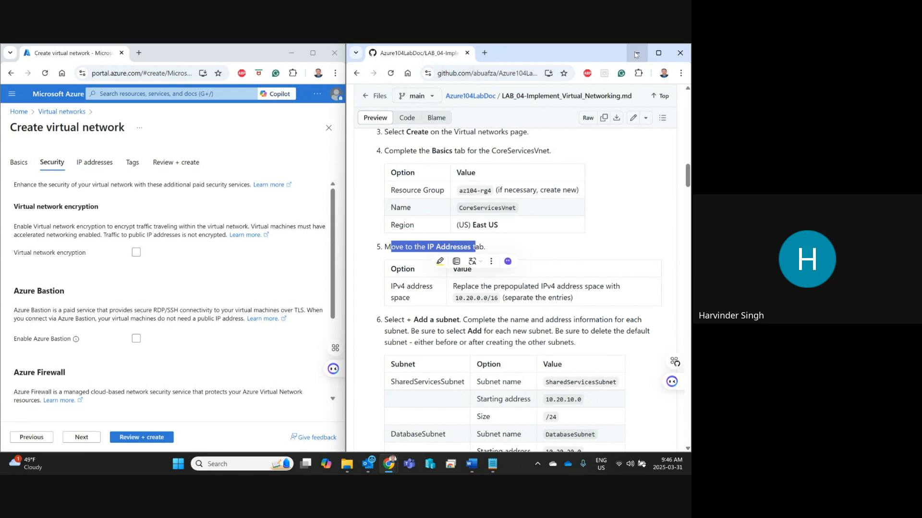
pyautogui.click(465, 319)
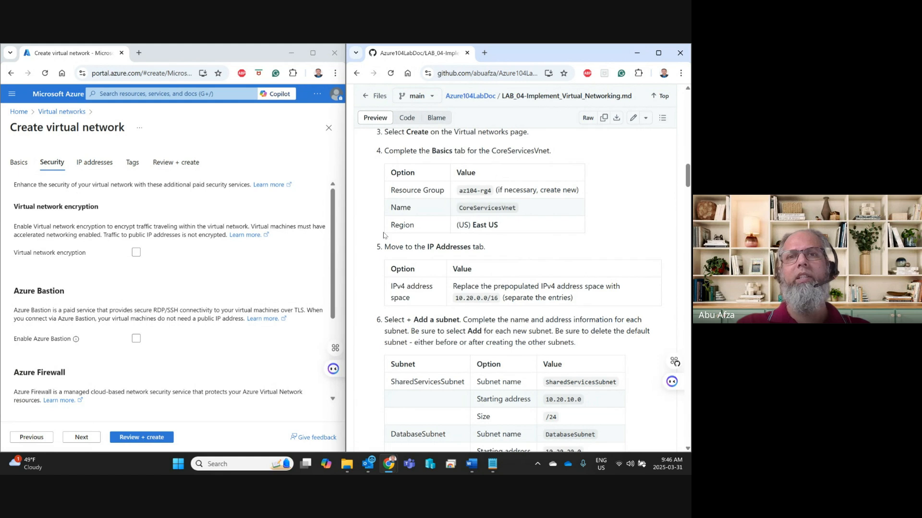
pyautogui.scroll(-2, 452, 243)
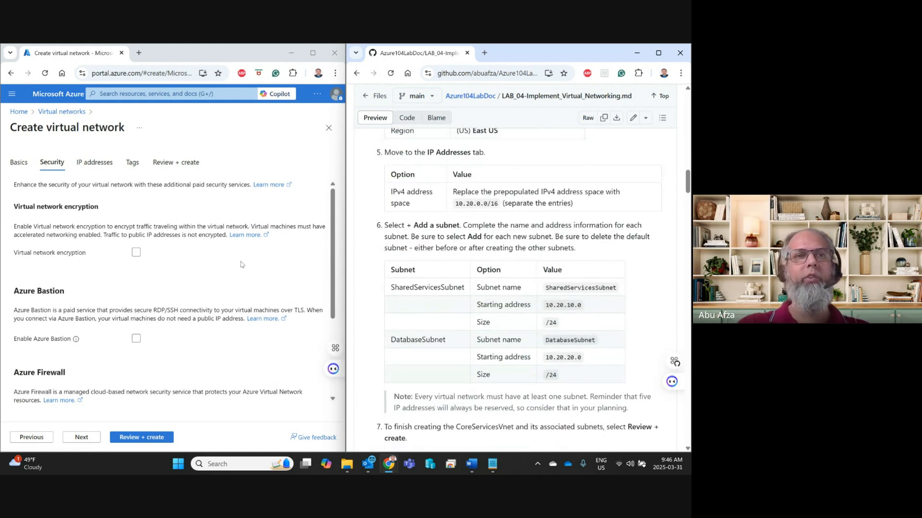
pyautogui.click(98, 164)
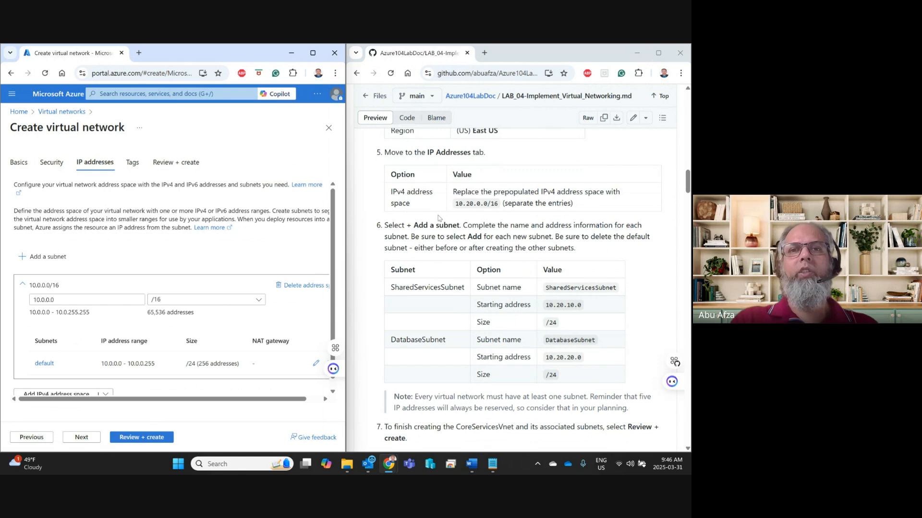
pyautogui.click(412, 193)
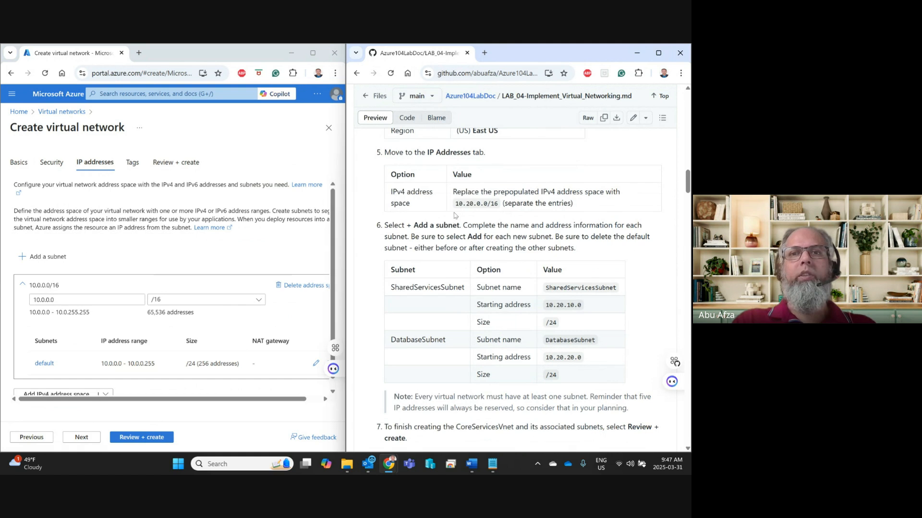
# Copy 10.20.0.0/16 from the lab instructions and replace the prepopulated address space with a newly added IPv4 address space
pyautogui.moveTo(455, 203); pyautogui.dragTo(499, 204)
pyautogui.hotkey('ctrl', 'c')
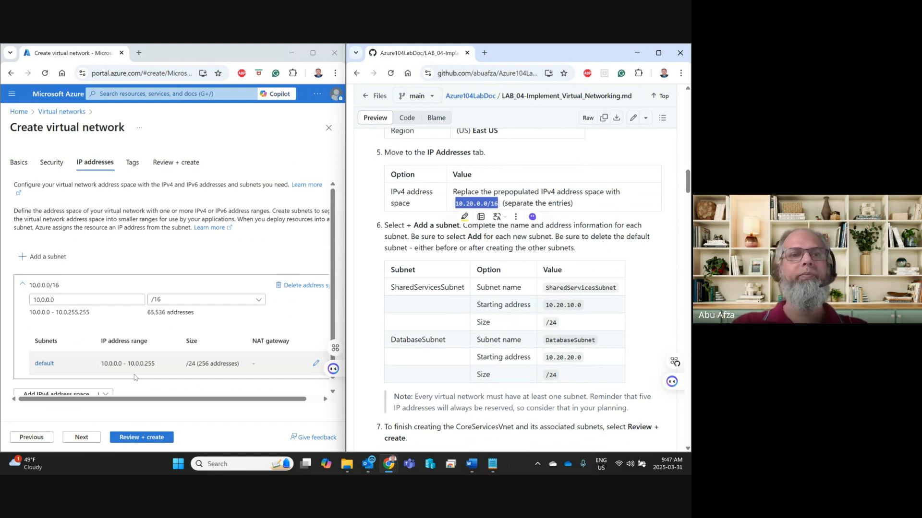
pyautogui.click(294, 286)
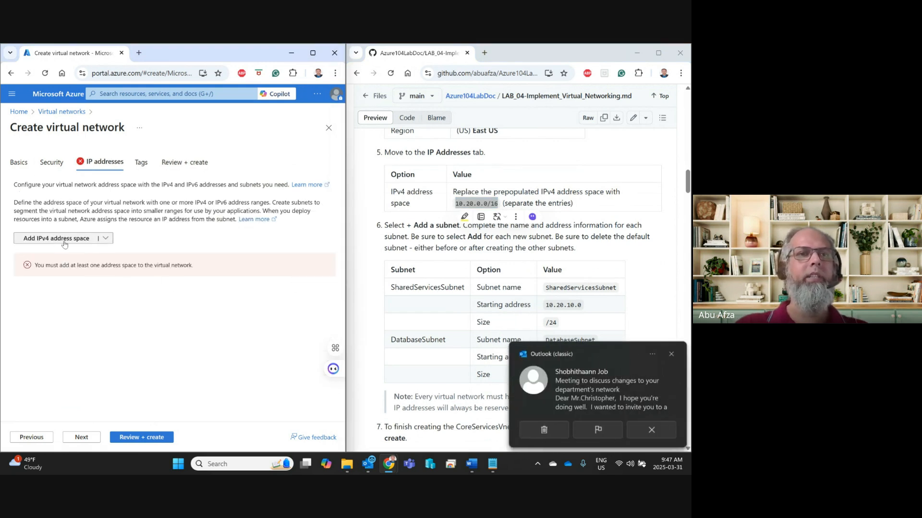
pyautogui.click(663, 436)
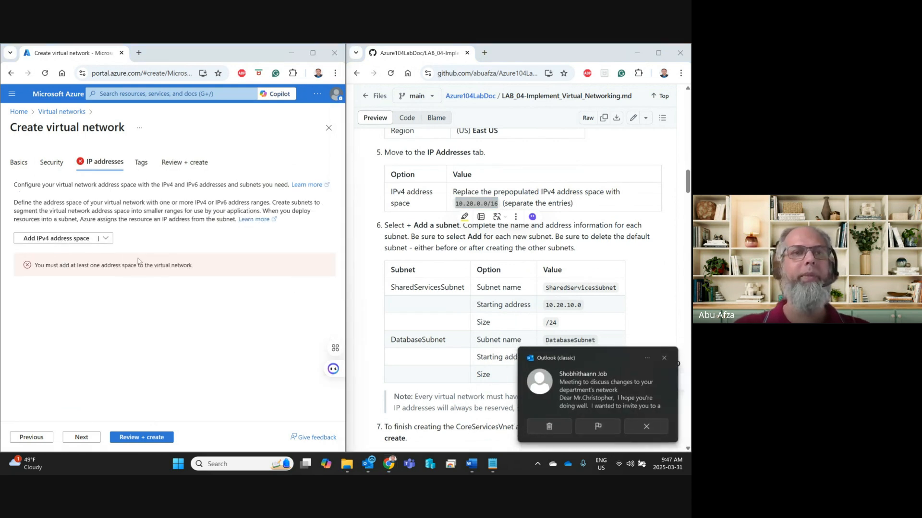
pyautogui.click(67, 238)
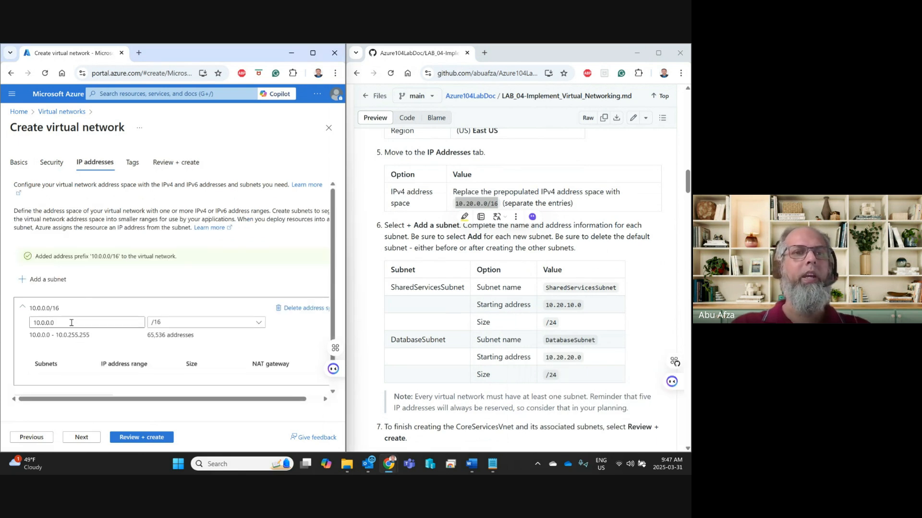
# Set the new IPv4 address space to the copied 10.20.0.0/16
pyautogui.moveTo(72, 323); pyautogui.dragTo(24, 323)
pyautogui.hotkey('ctrl', 'v')
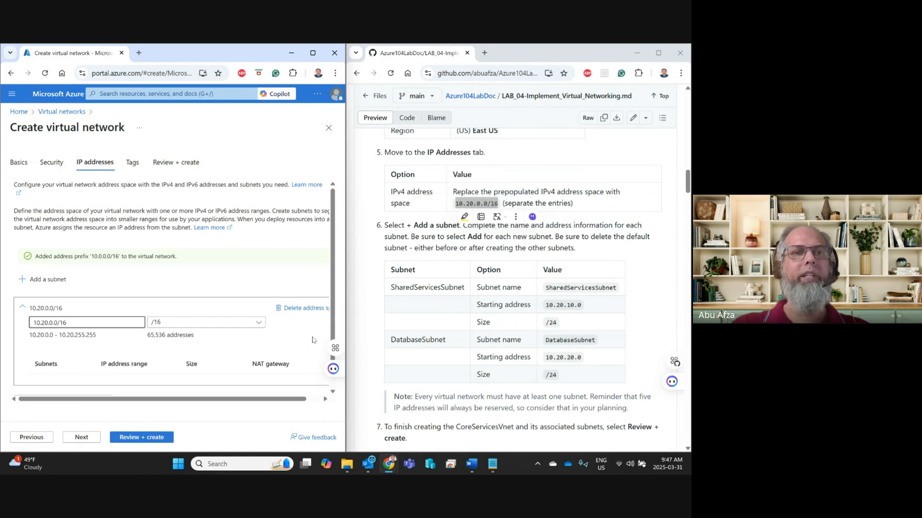
pyautogui.press('BackSpace')
pyautogui.press('BackSpace')
pyautogui.press('BackSpace')
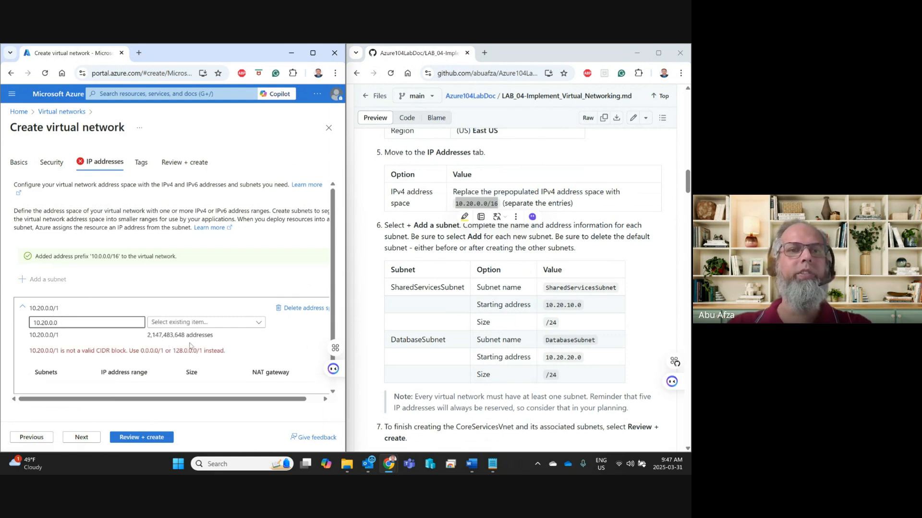
pyautogui.click(287, 339)
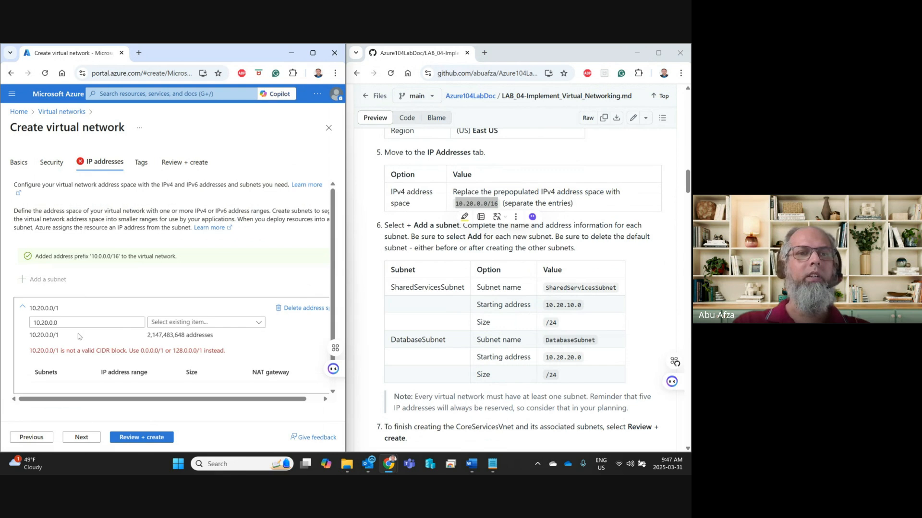
pyautogui.moveTo(76, 323); pyautogui.dragTo(24, 324)
pyautogui.hotkey('ctrl', 'v')
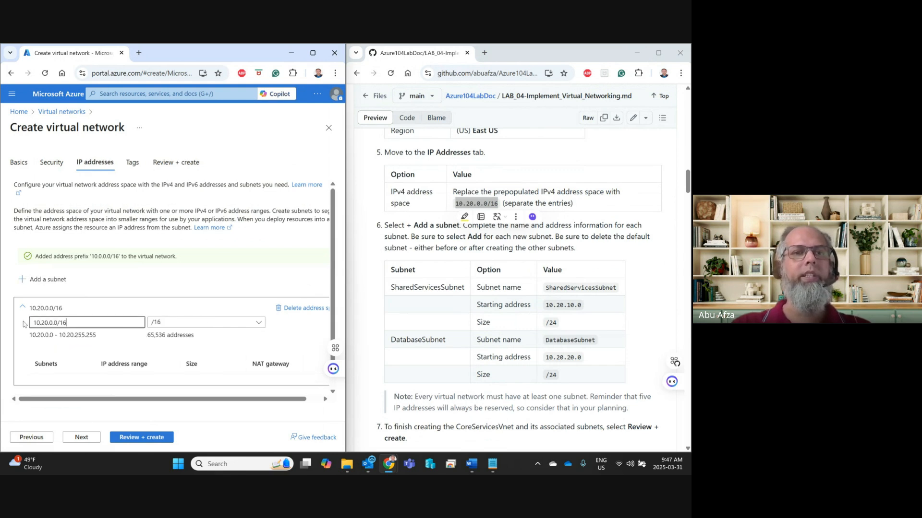
pyautogui.click(294, 338)
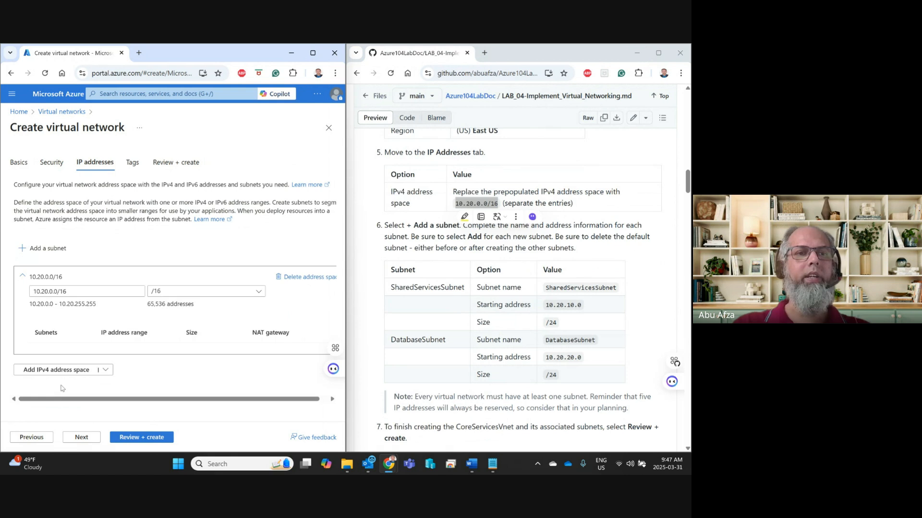
# Add a second IPv4 address space and delete it again
pyautogui.click(52, 370)
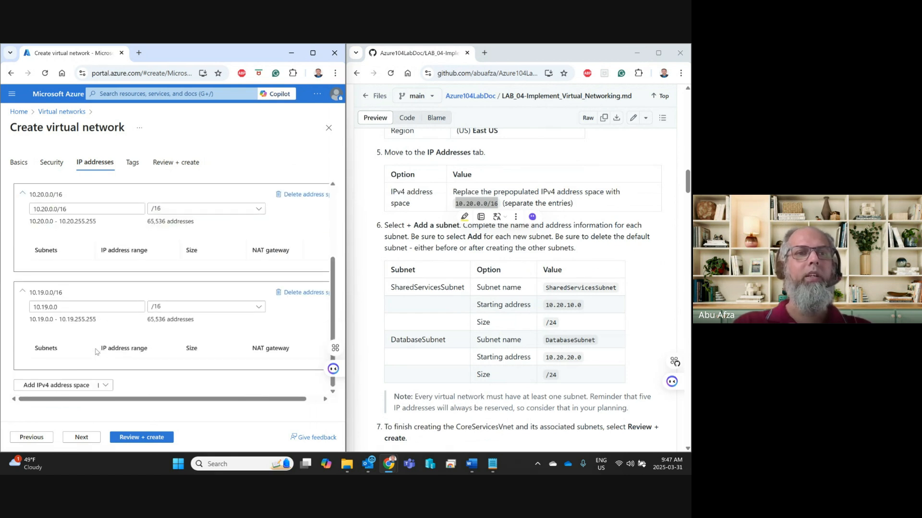
pyautogui.click(294, 292)
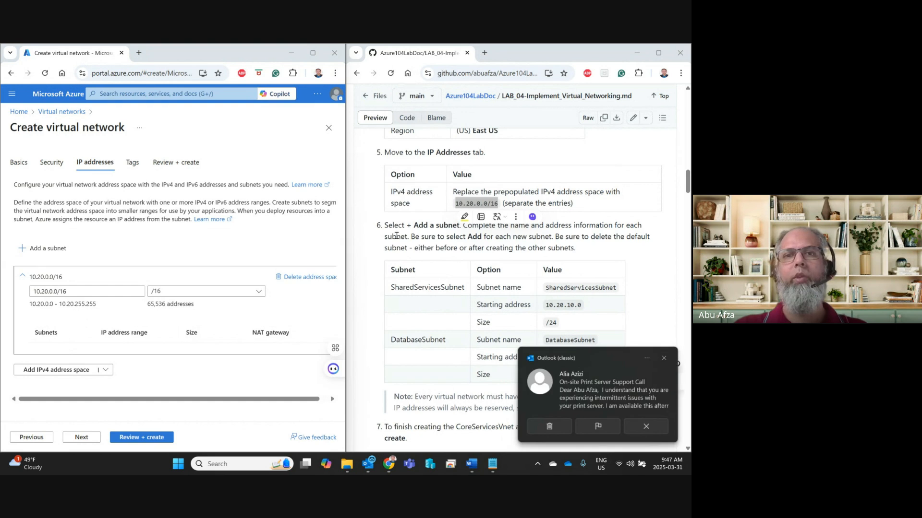
pyautogui.click(456, 320)
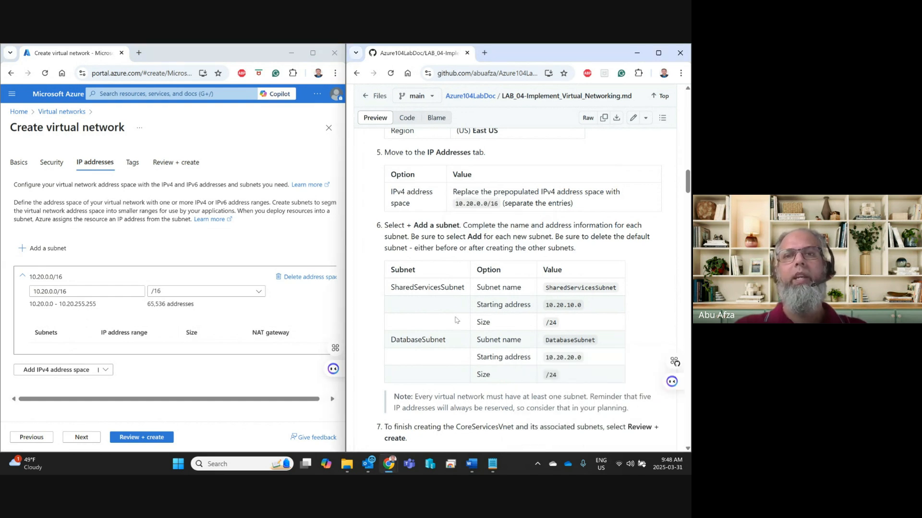
# Start a new subnet in the 10.20.0.0/16 address space and name it SharedServicesSubnet, copying the name from the lab's subnet table
pyautogui.click(53, 253)
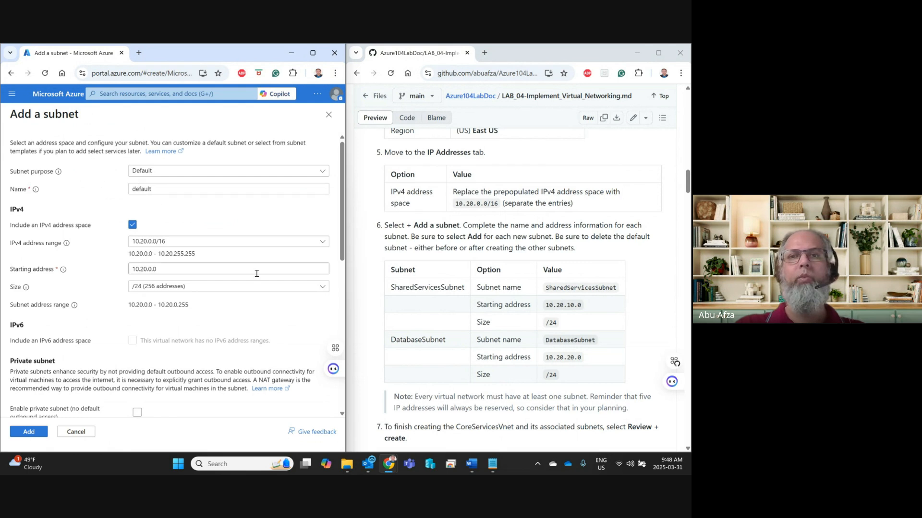
pyautogui.doubleClick(555, 287)
pyautogui.hotkey('ctrl', 'c')
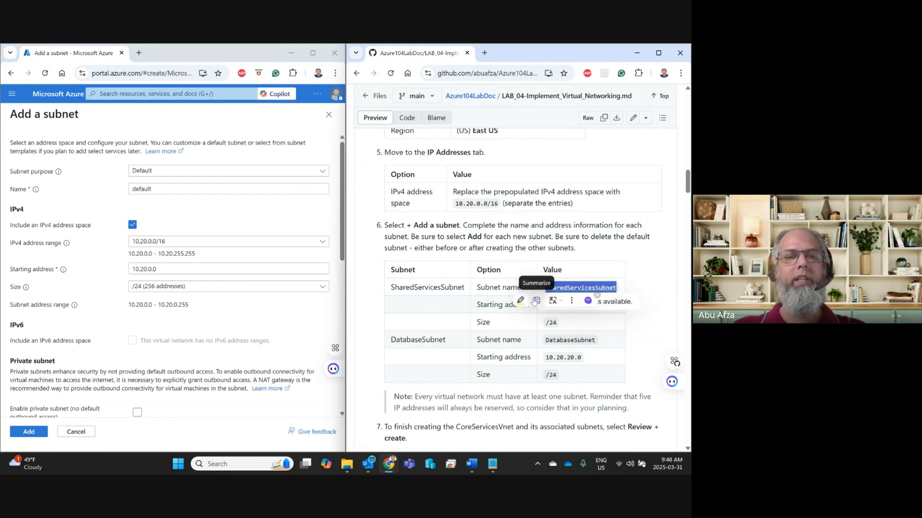
pyautogui.click(521, 337)
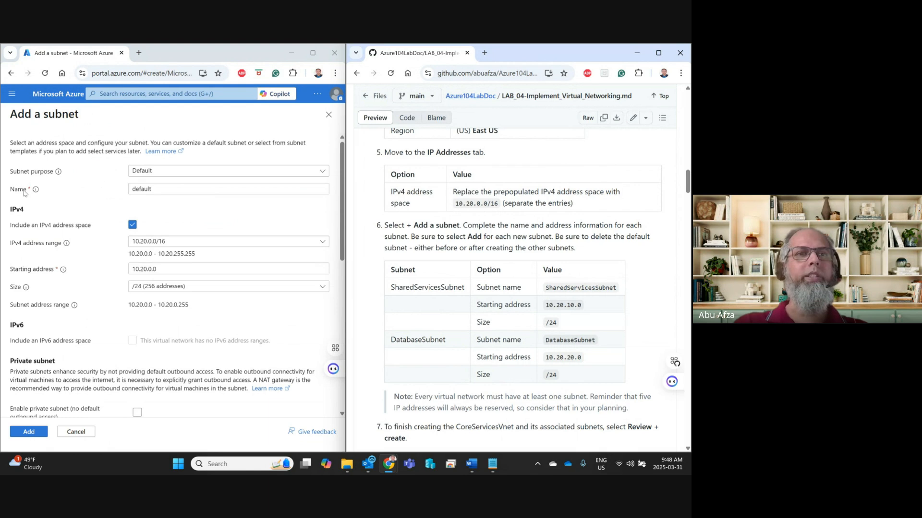
pyautogui.doubleClick(133, 189)
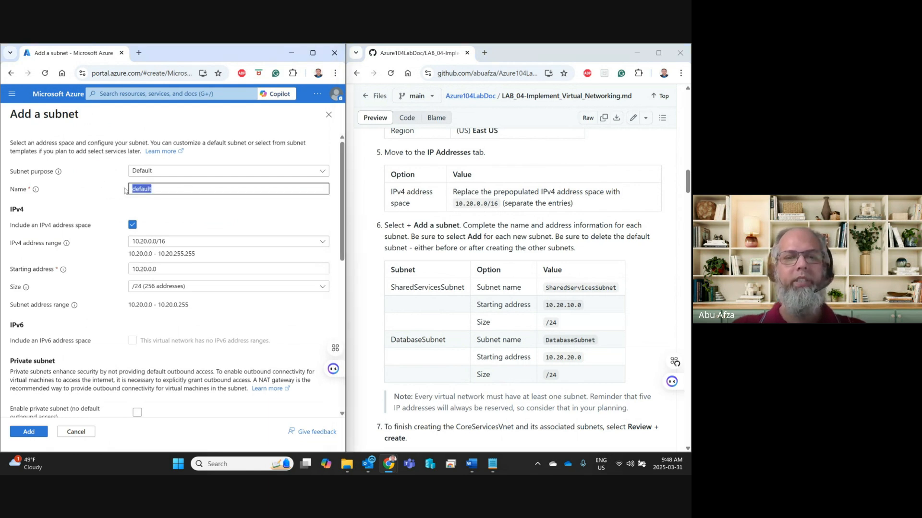
pyautogui.hotkey('ctrl', 'v')
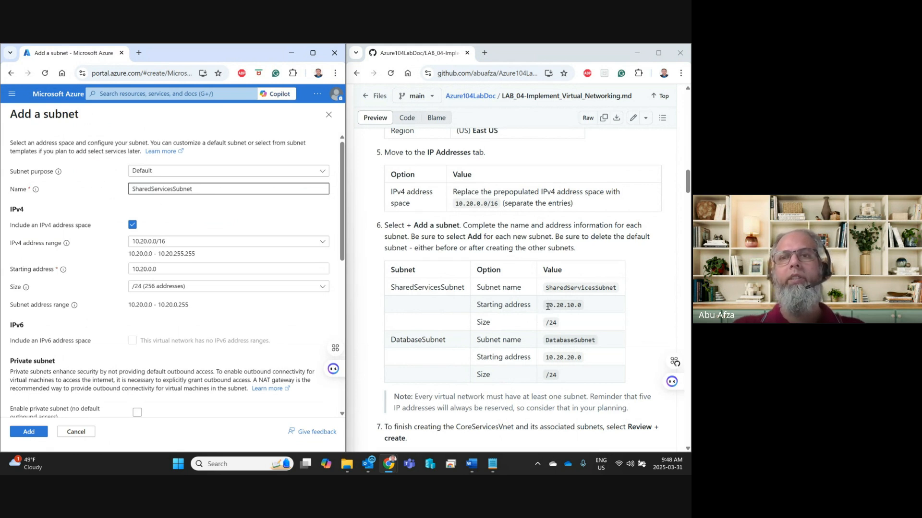
# Set the subnet's starting address to 10.20.10.0, copied from the lab's subnet table
pyautogui.moveTo(546, 305); pyautogui.dragTo(588, 303)
pyautogui.hotkey('ctrl', 'c')
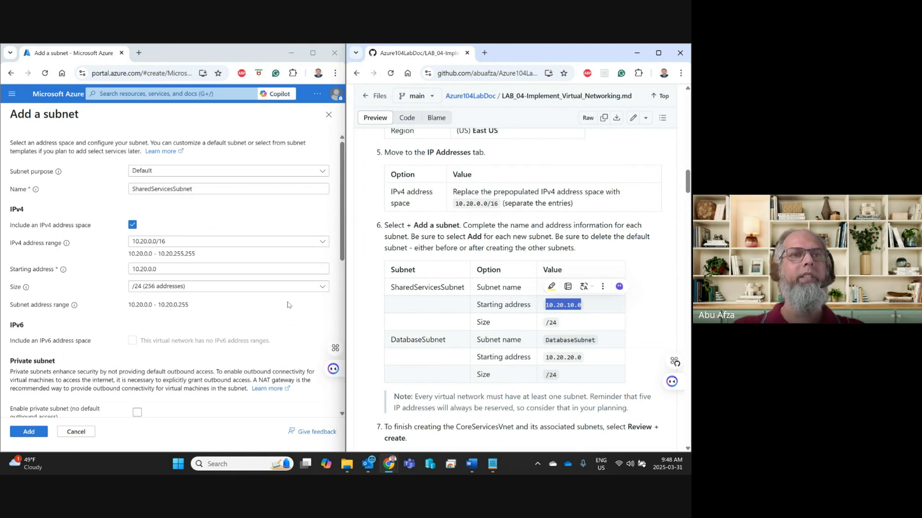
pyautogui.click(182, 244)
pyautogui.click(173, 259)
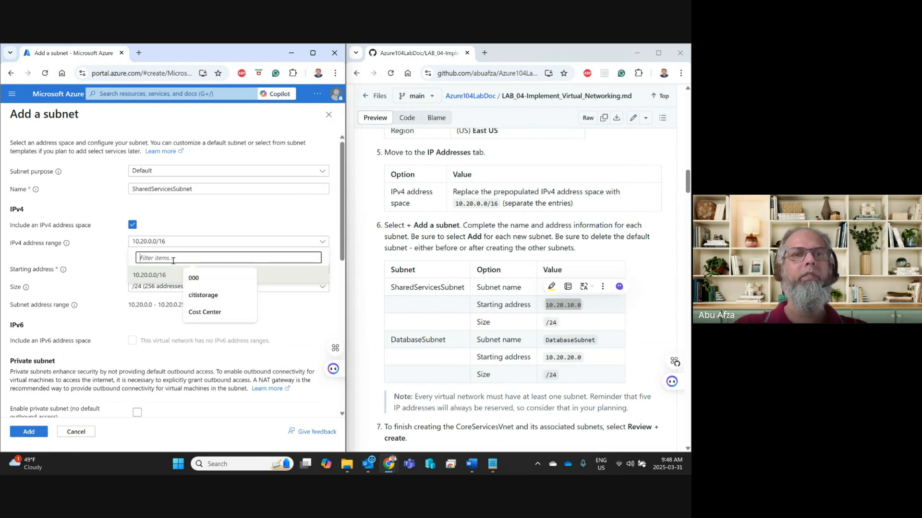
pyautogui.click(95, 210)
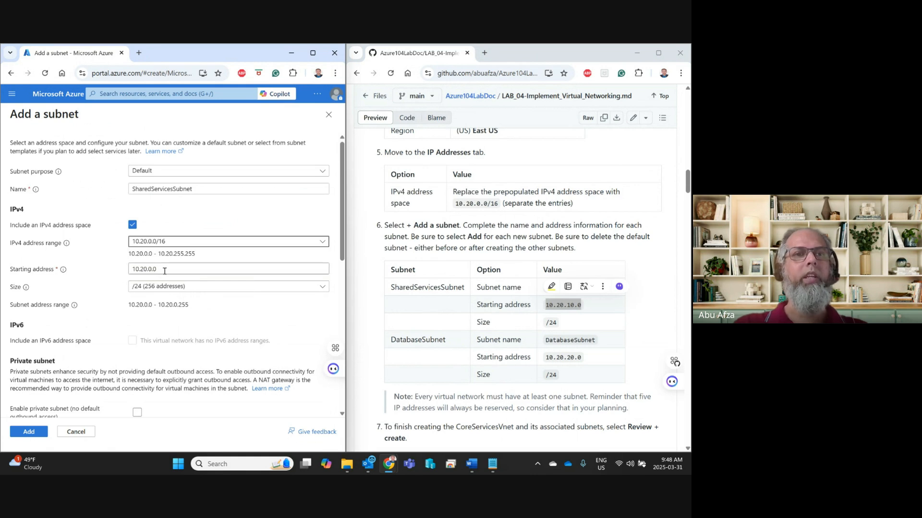
pyautogui.moveTo(164, 271); pyautogui.dragTo(123, 273)
pyautogui.hotkey('ctrl', 'v')
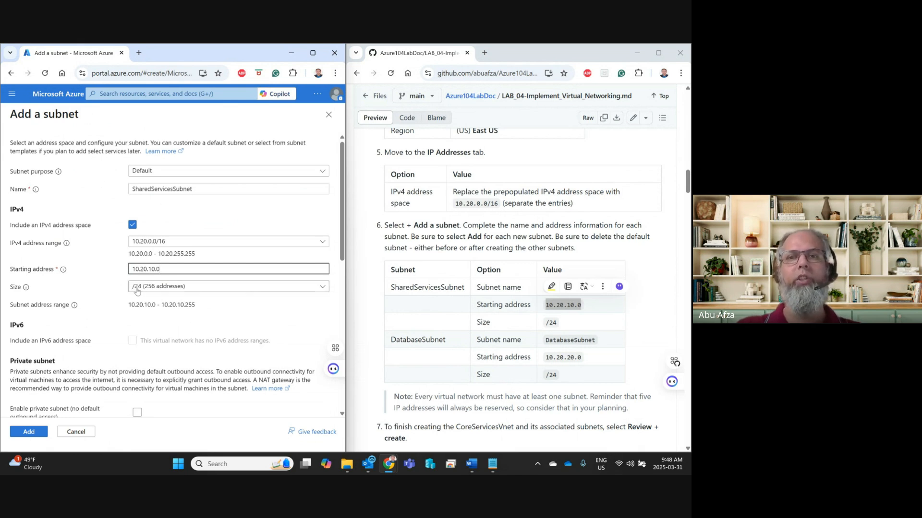
# Highlight both subnet entries in the lab's table and add SharedServicesSubnet to the virtual network
pyautogui.scroll(-1, 302, 358)
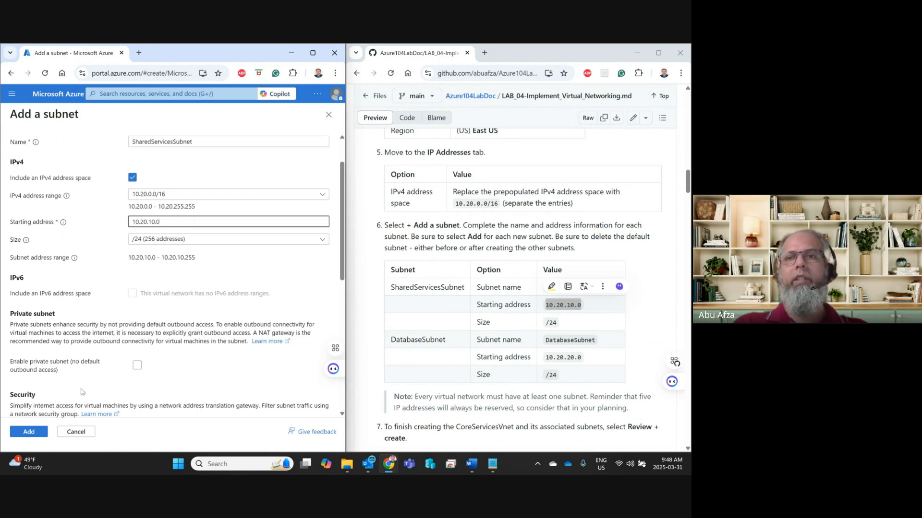
pyautogui.click(443, 285)
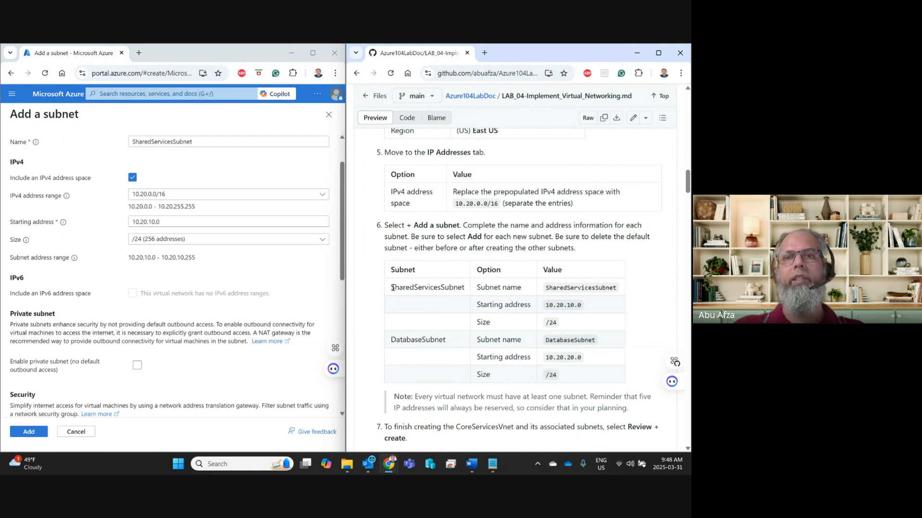
pyautogui.moveTo(393, 287); pyautogui.dragTo(576, 321)
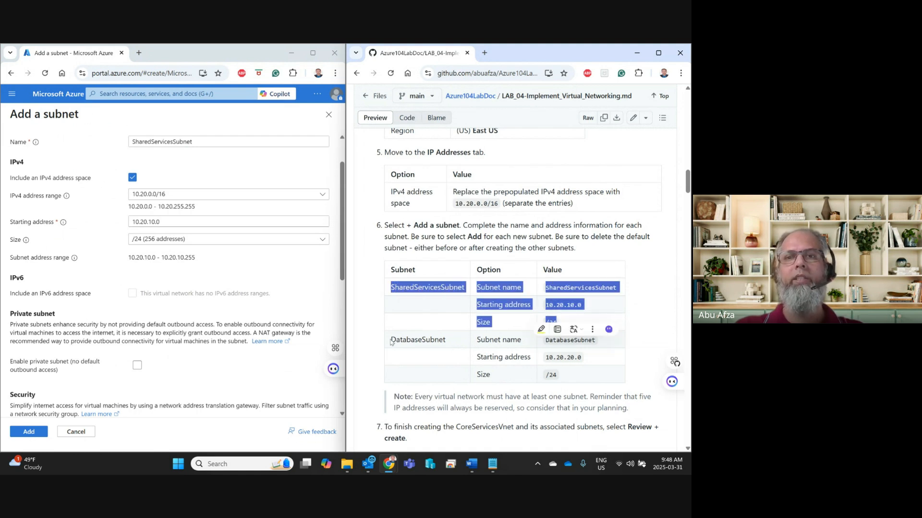
pyautogui.moveTo(391, 342); pyautogui.dragTo(559, 377)
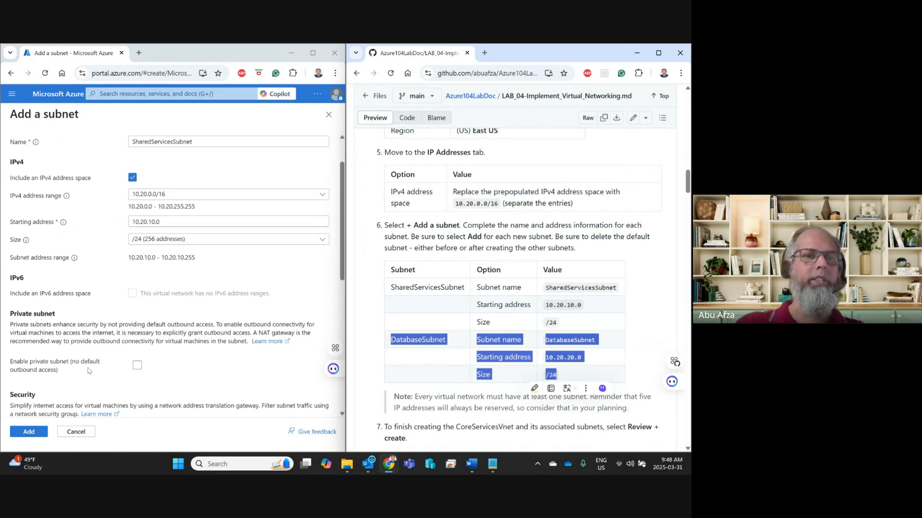
pyautogui.click(17, 432)
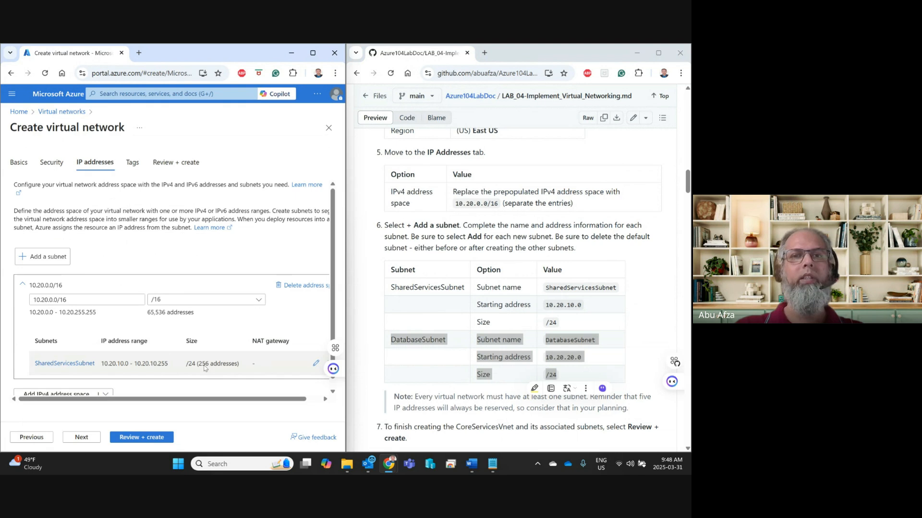
# Start another subnet in the 10.20.0.0/16 address space and name it DatabaseSubnet, copying the name from the lab's subnet table
pyautogui.click(43, 256)
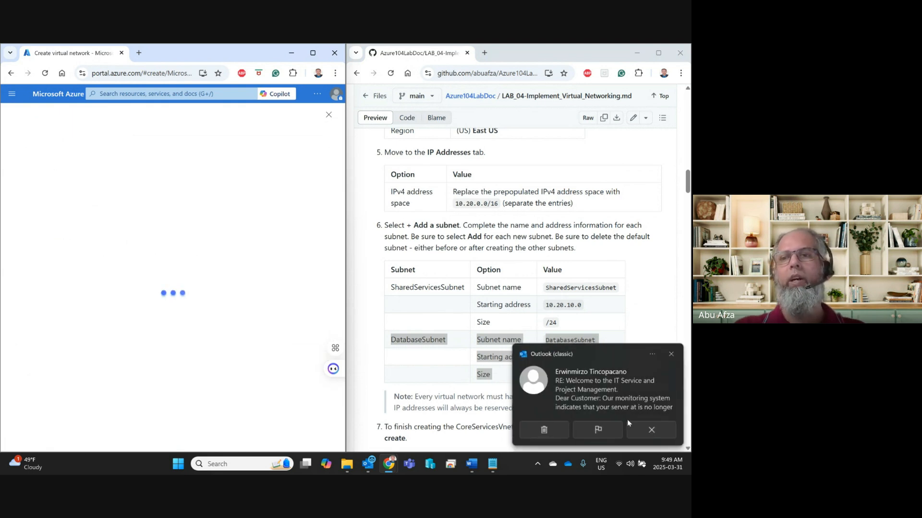
pyautogui.click(639, 428)
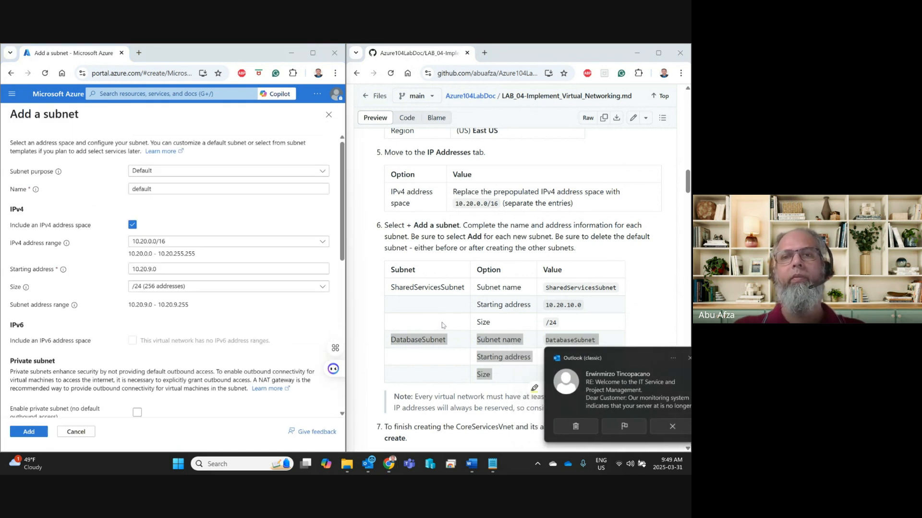
pyautogui.click(498, 343)
pyautogui.click(509, 349)
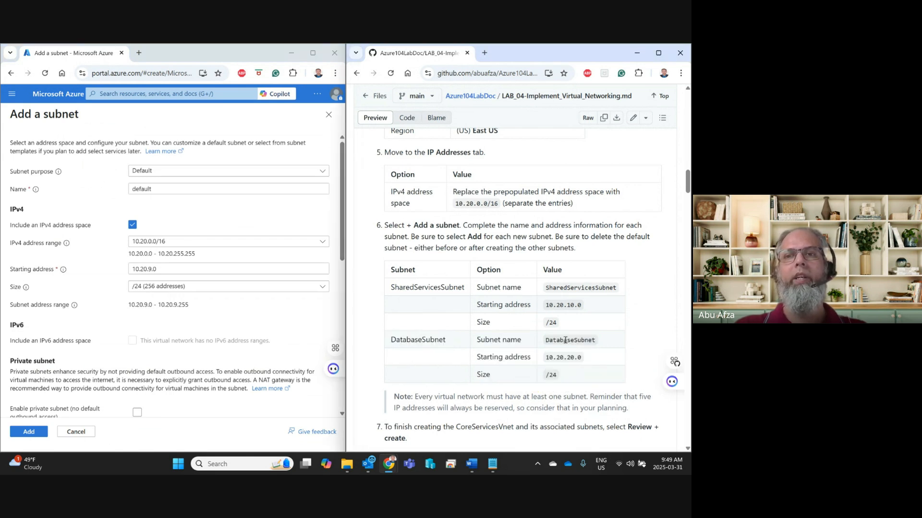
pyautogui.doubleClick(565, 340)
pyautogui.hotkey('ctrl', 'c')
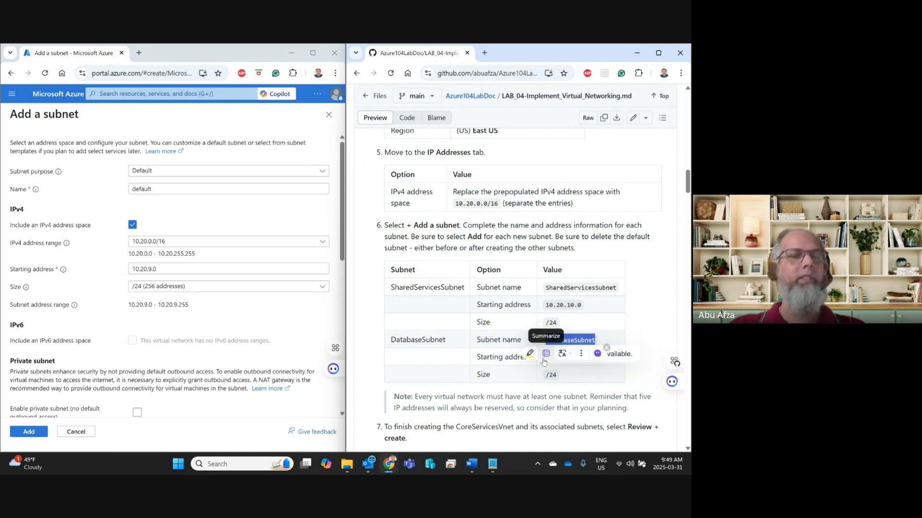
pyautogui.click(158, 189)
pyautogui.doubleClick(158, 188)
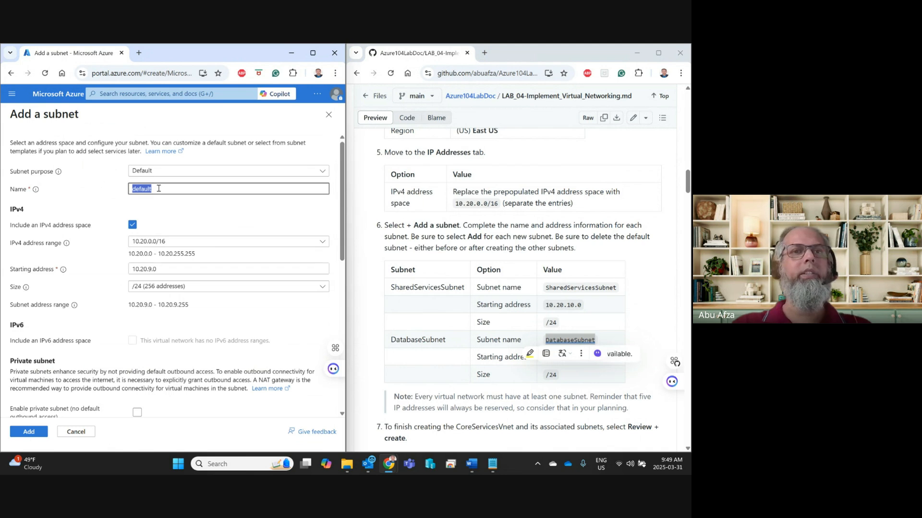
pyautogui.hotkey('ctrl', 'v')
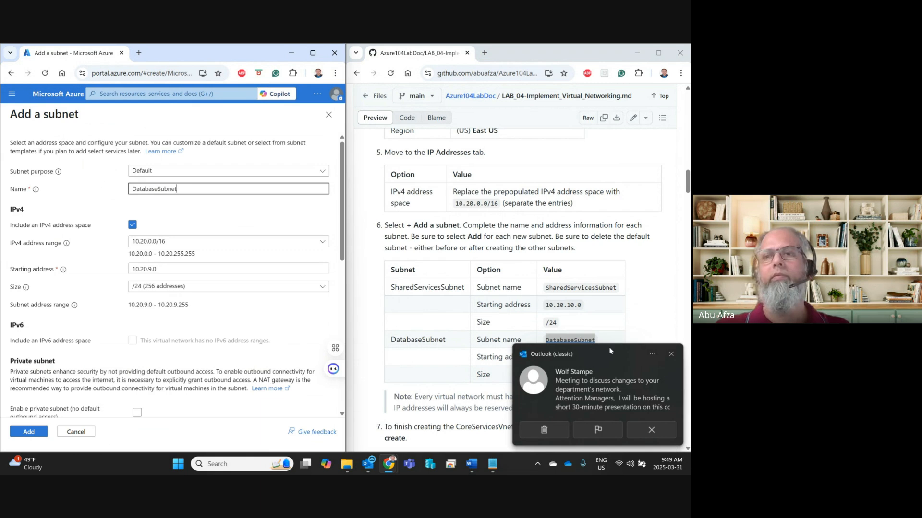
pyautogui.click(653, 435)
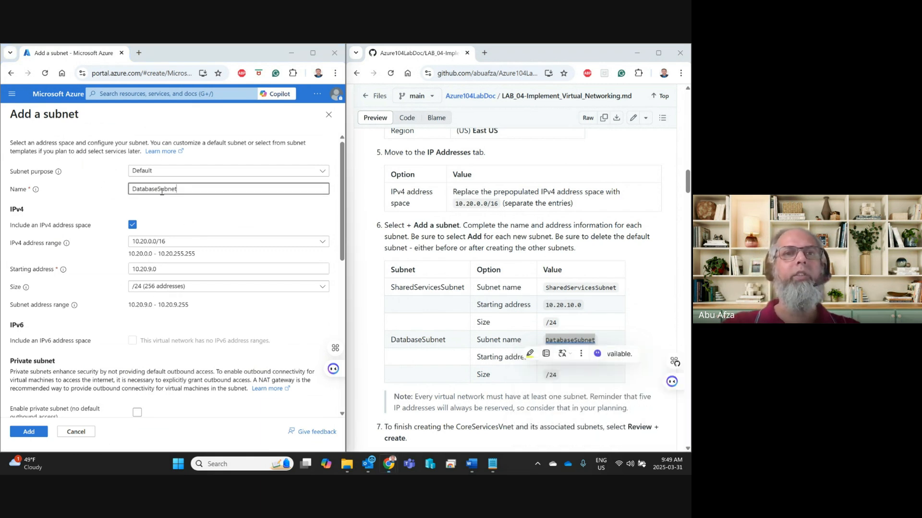
# Set the subnet's starting address to 10.20.20.0, copied from the lab's subnet table
pyautogui.click(489, 352)
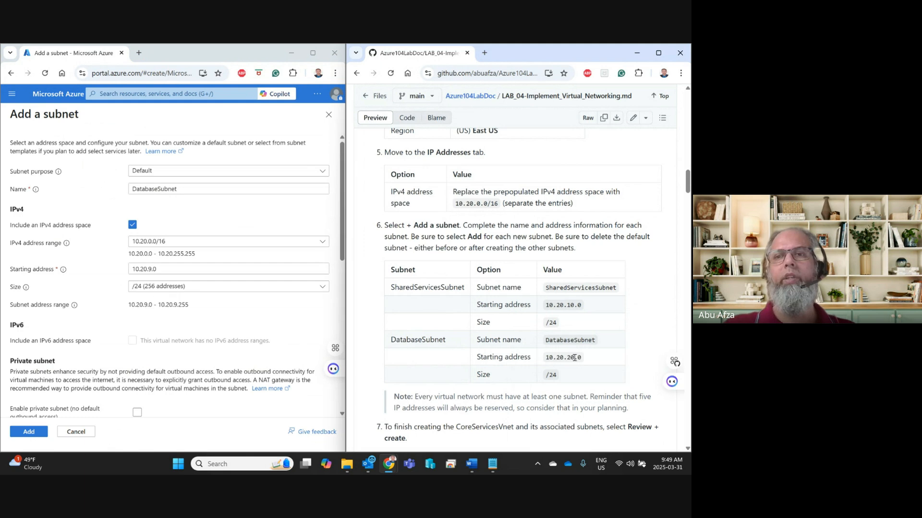
pyautogui.moveTo(579, 357); pyautogui.dragTo(537, 362)
pyautogui.hotkey('ctrl', 'c')
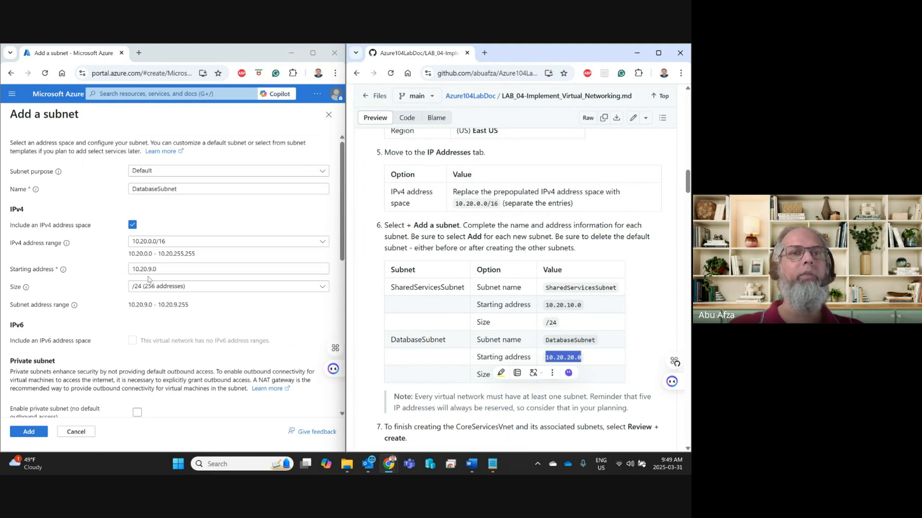
pyautogui.moveTo(161, 269); pyautogui.dragTo(120, 272)
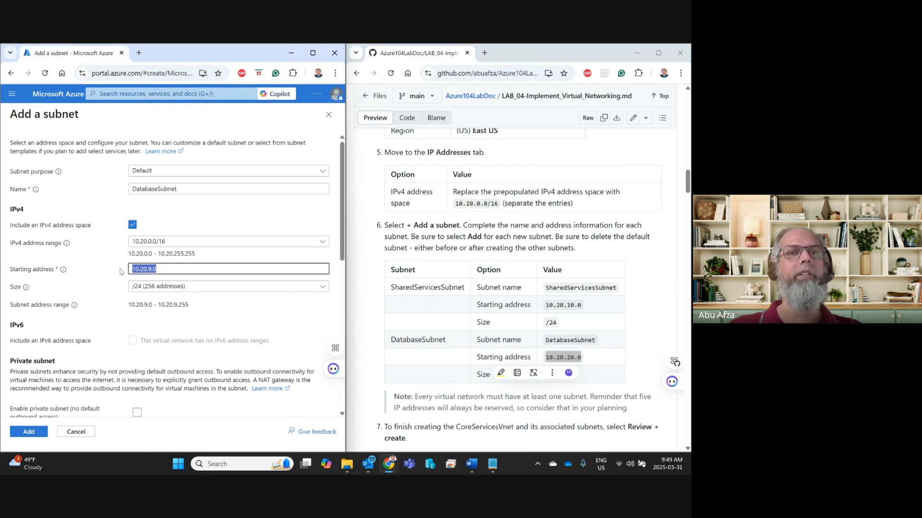
pyautogui.hotkey('ctrl', 'v')
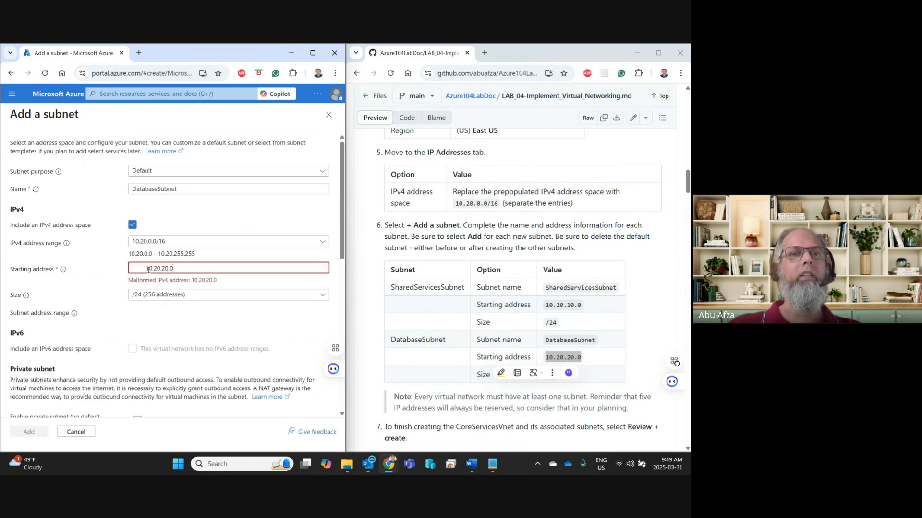
pyautogui.press('BackSpace')
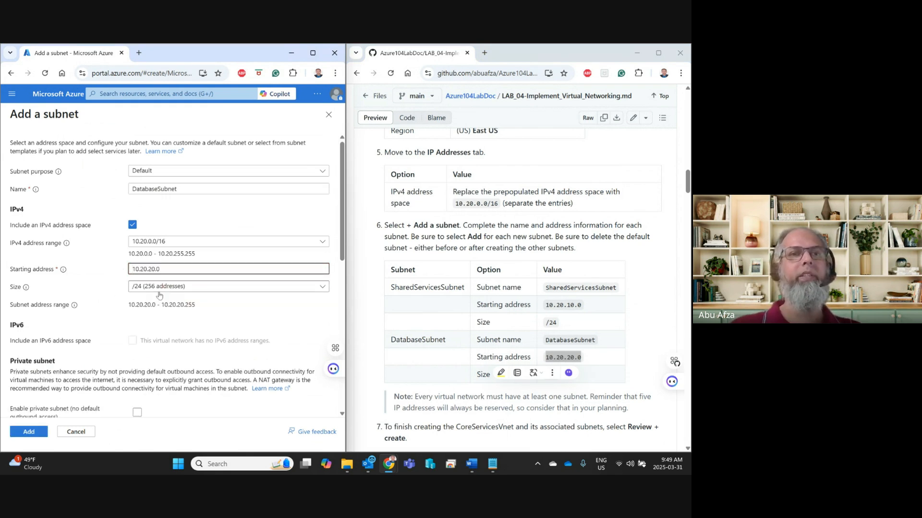
# Look over the remaining subnet settings and add DatabaseSubnet to the virtual network
pyautogui.click(495, 349)
pyautogui.scroll(-3, 547, 252)
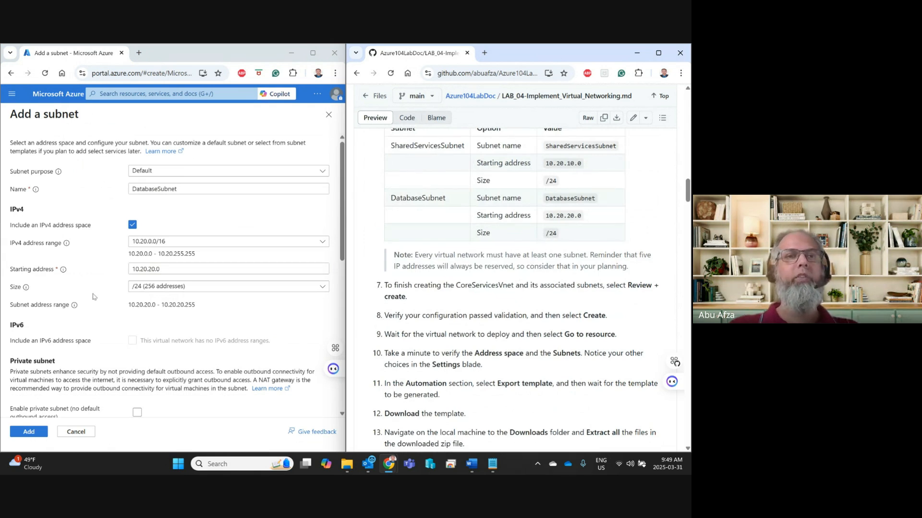
pyautogui.scroll(-5, 98, 331)
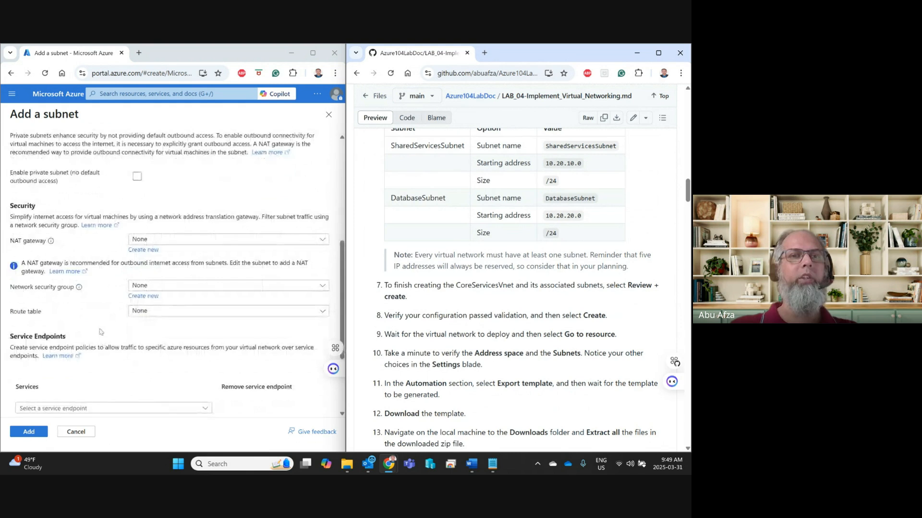
pyautogui.scroll(5, 100, 331)
pyautogui.click(22, 432)
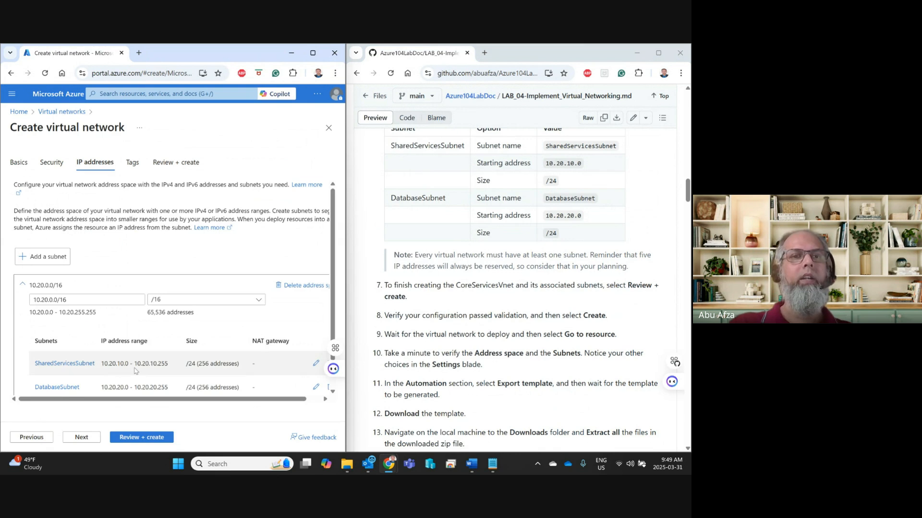
pyautogui.scroll(-1, 159, 368)
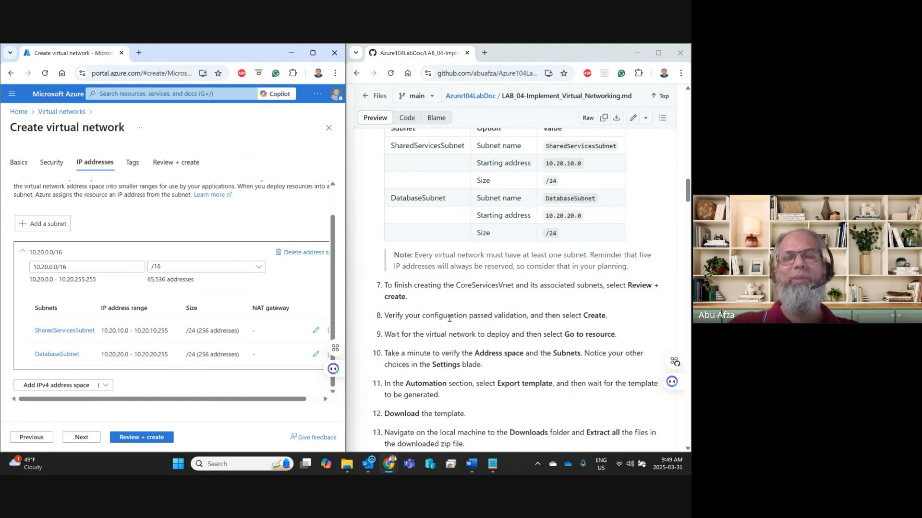
# Highlight the lab's review instruction, then review the CoreServicesVnet configuration and create the virtual network
pyautogui.scroll(-3, 449, 319)
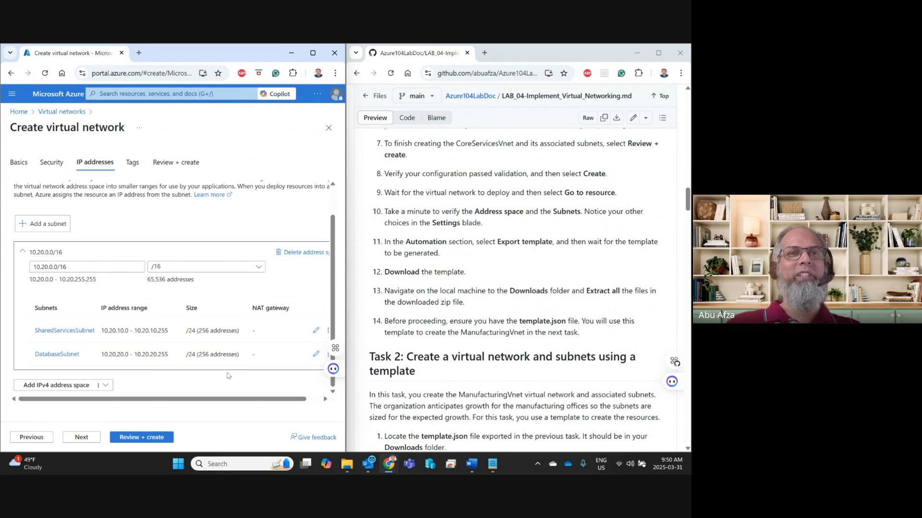
pyautogui.click(513, 256)
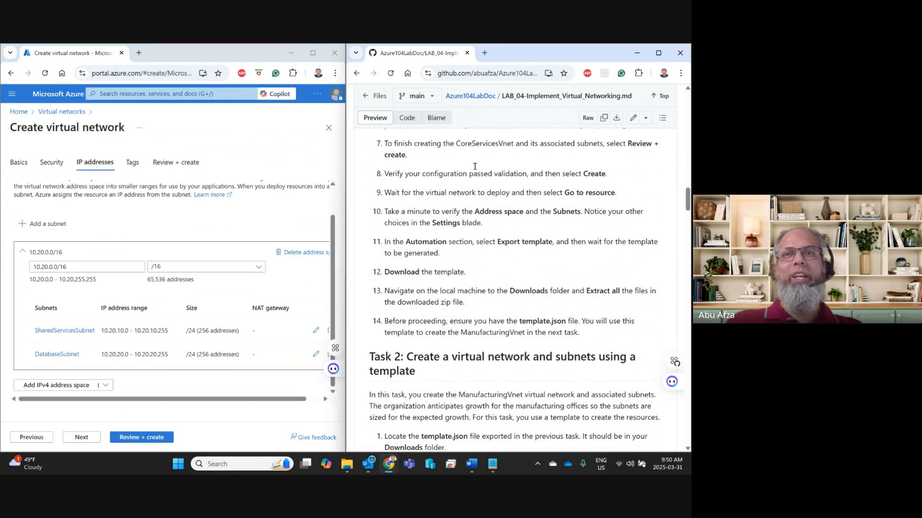
pyautogui.moveTo(384, 145); pyautogui.dragTo(458, 173)
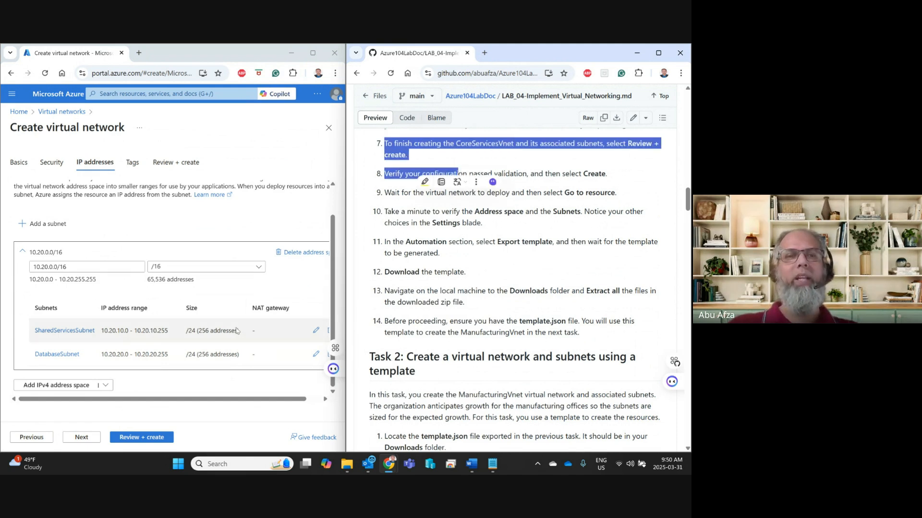
pyautogui.click(140, 438)
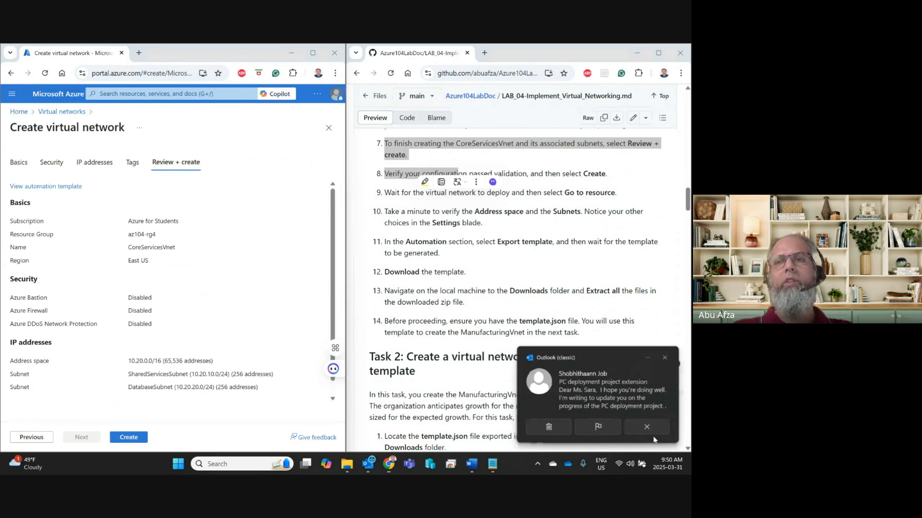
pyautogui.click(128, 438)
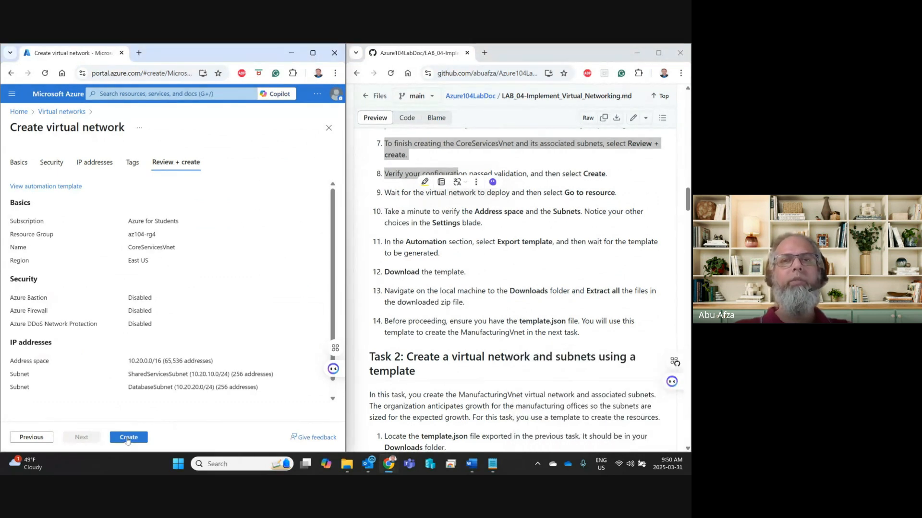
pyautogui.click(128, 438)
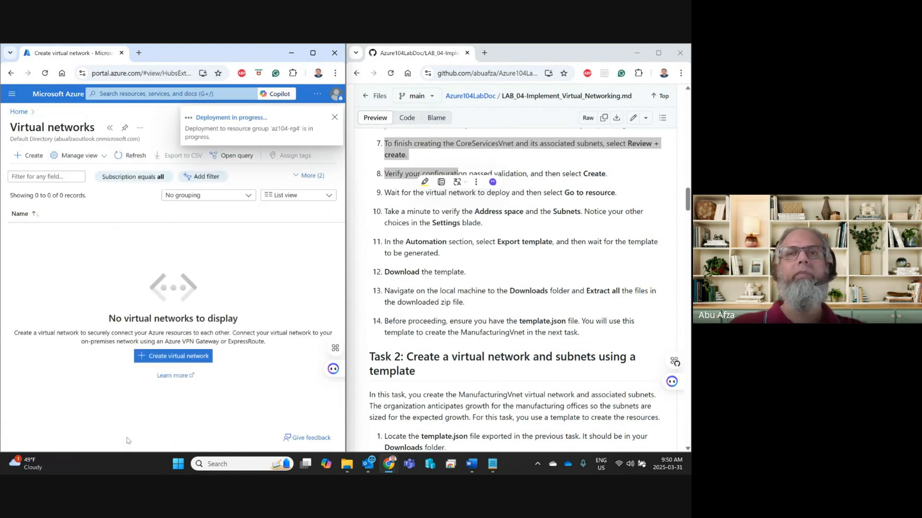
# Highlight the lab's steps 7 and 8 on reviewing and creating the network, and clear the highlighting
pyautogui.tripleClick(416, 152)
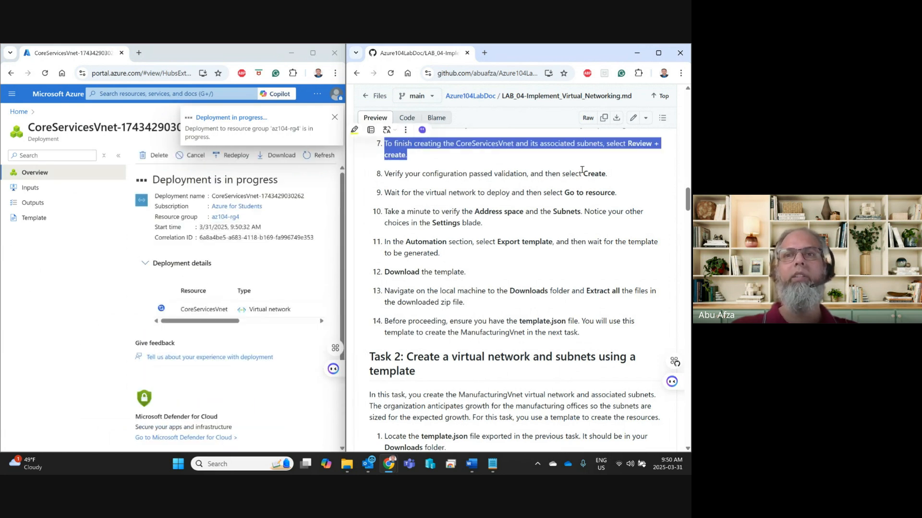
pyautogui.moveTo(608, 174); pyautogui.dragTo(402, 171)
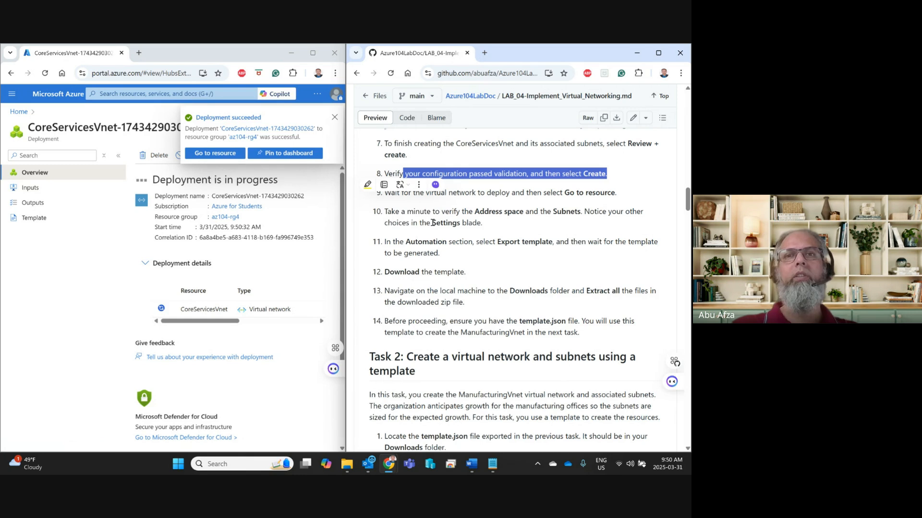
pyautogui.click(508, 223)
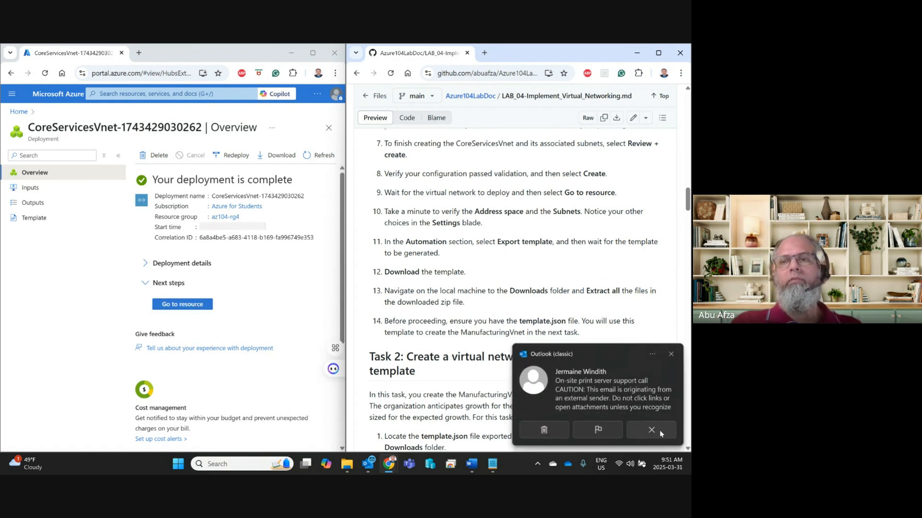
# Switch to the Google Meet call to mute and unmute the microphone, and return to the portal and lab windows
pyautogui.moveTo(389, 464)
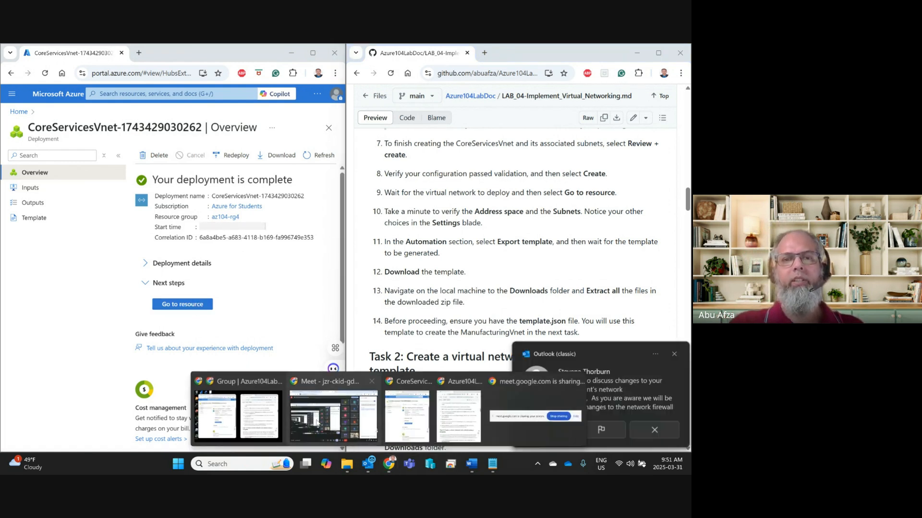
pyautogui.click(314, 421)
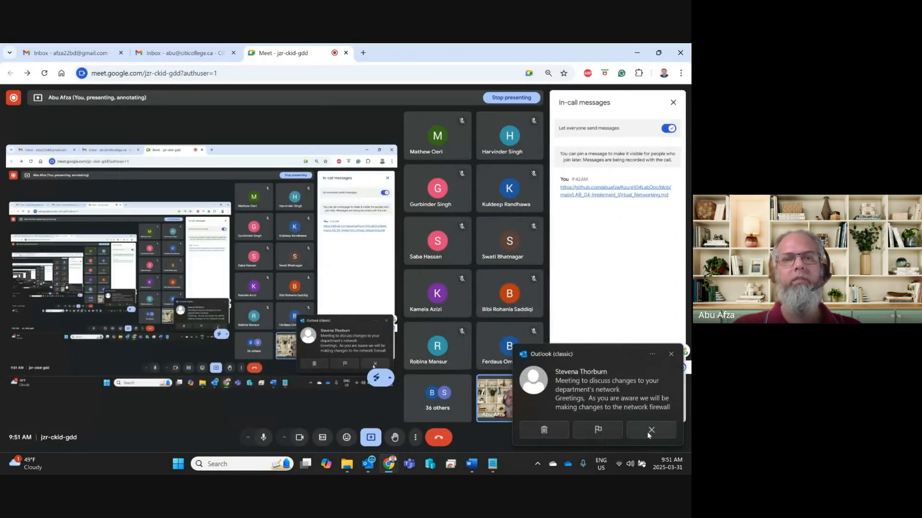
pyautogui.click(262, 438)
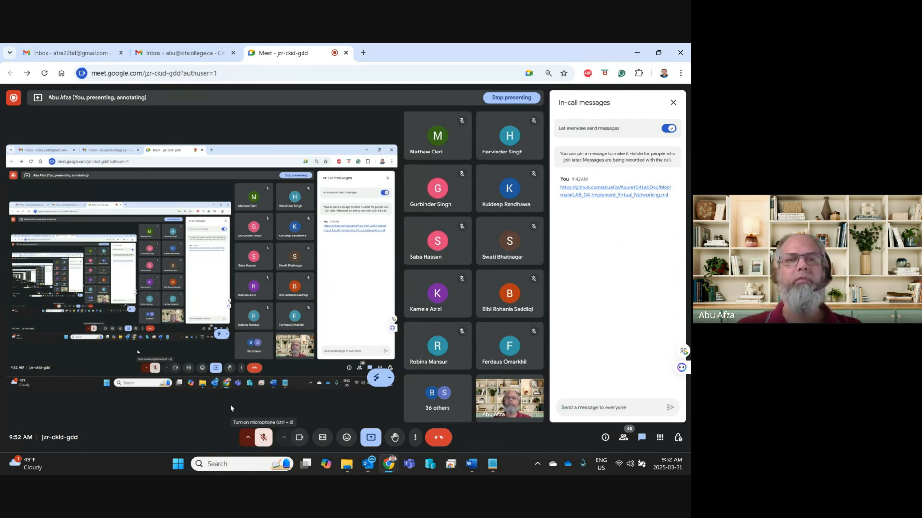
pyautogui.click(262, 438)
pyautogui.click(628, 56)
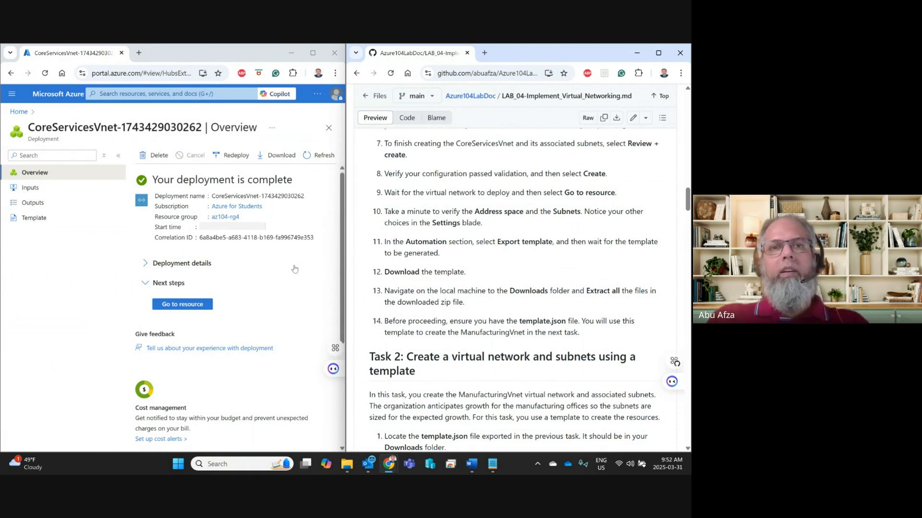
# Open the deployed CoreServicesVnet resource and highlight the lab's step 9 about going to the resource
pyautogui.click(180, 305)
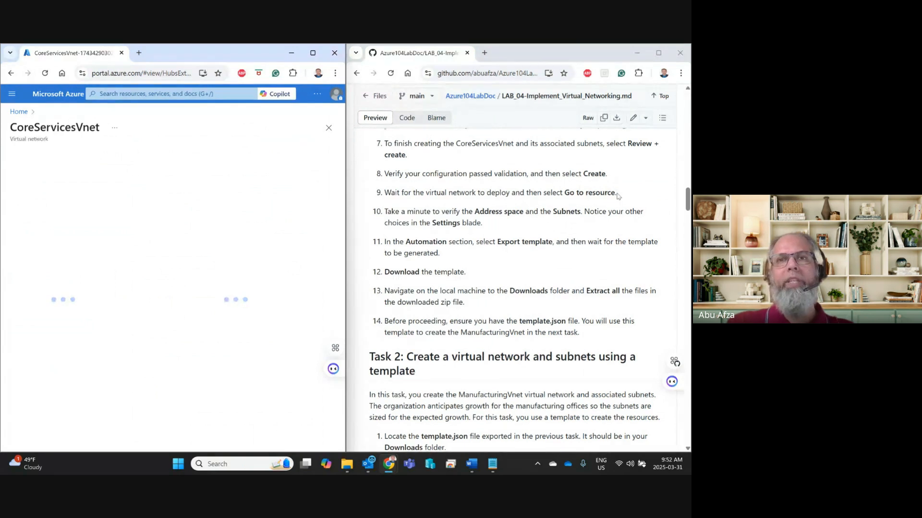
pyautogui.click(599, 197)
pyautogui.moveTo(616, 195); pyautogui.dragTo(424, 196)
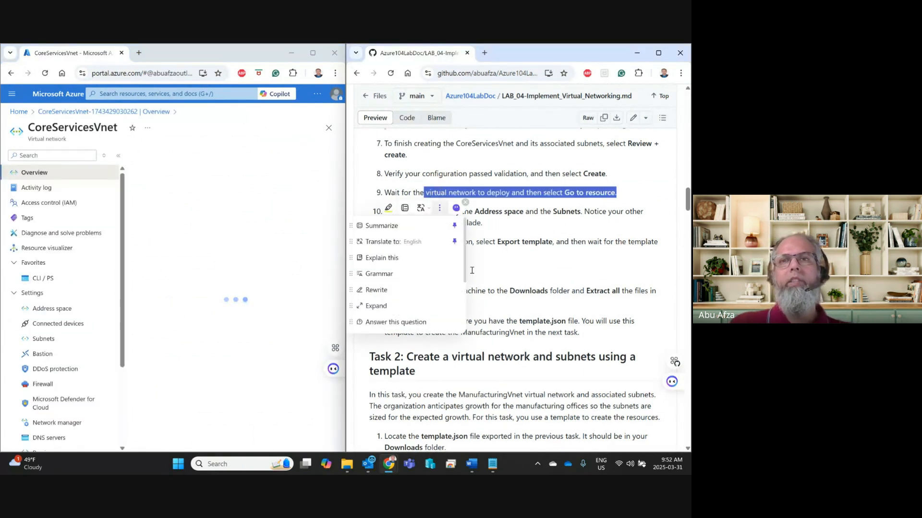
pyautogui.click(530, 261)
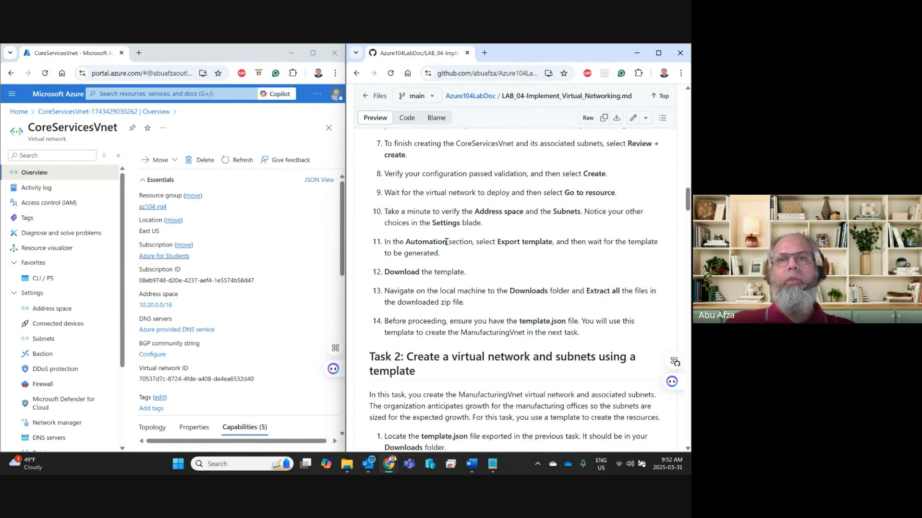
# Maximize the Azure portal window showing the CoreServicesVnet overview and dismiss the desktop notifications
pyautogui.click(313, 53)
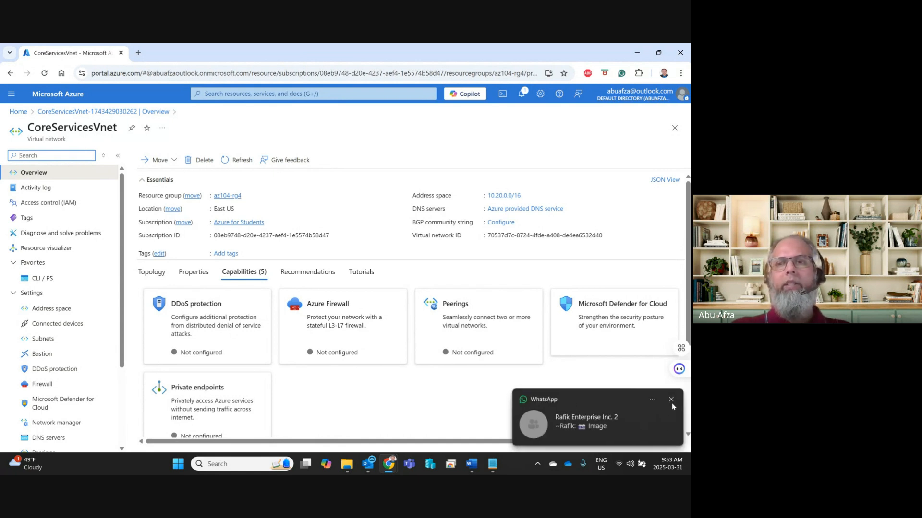
pyautogui.click(672, 400)
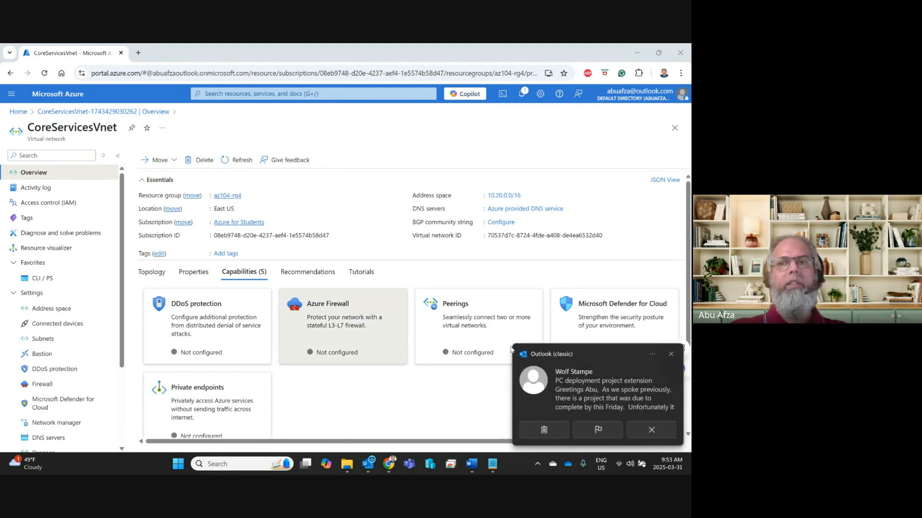
pyautogui.click(671, 355)
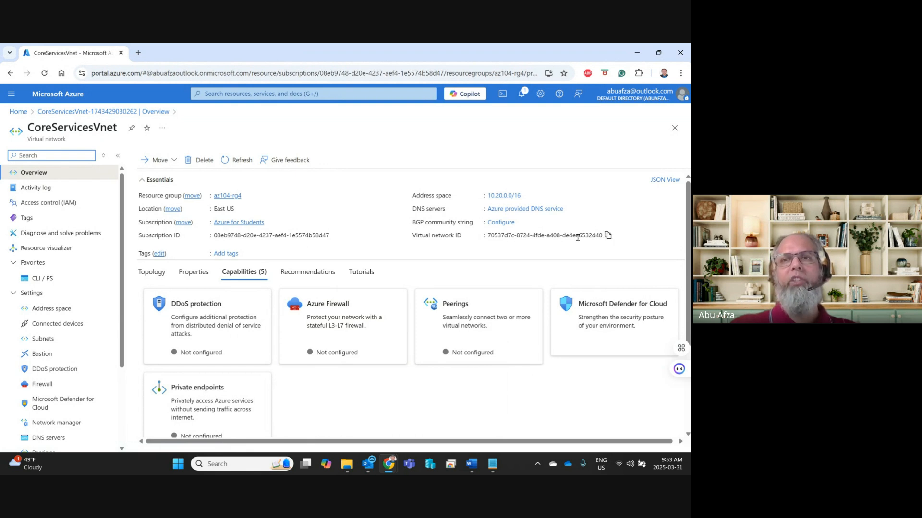
# Look through CoreServicesVnet's overview, activity log and access control pages and its list of settings
pyautogui.scroll(-3, 425, 341)
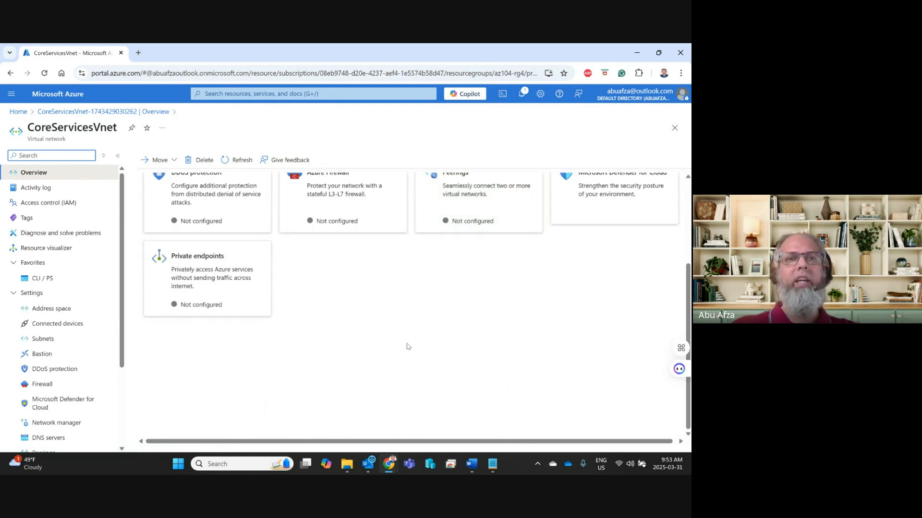
pyautogui.click(36, 188)
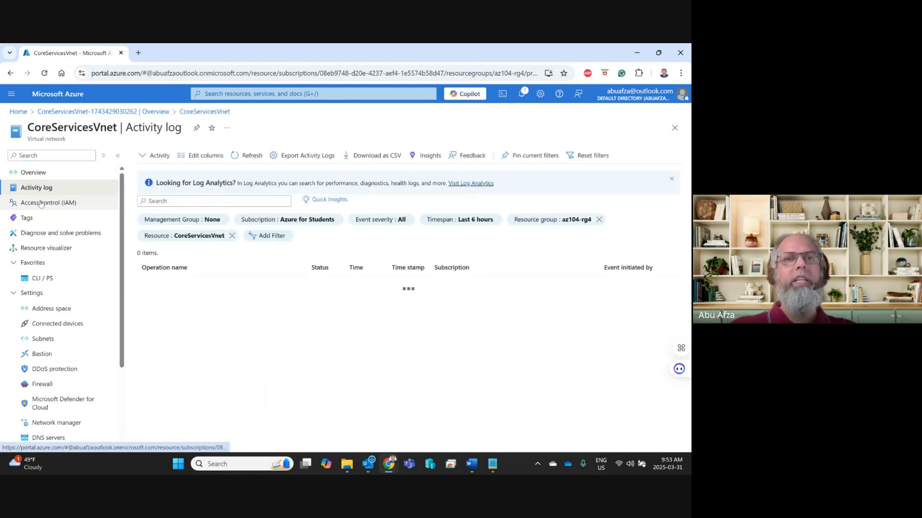
pyautogui.click(41, 203)
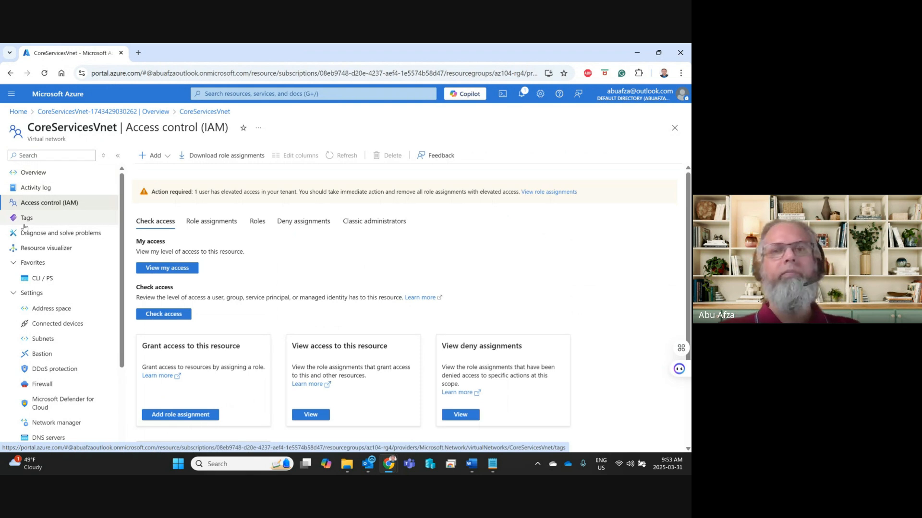
pyautogui.scroll(-3, 84, 301)
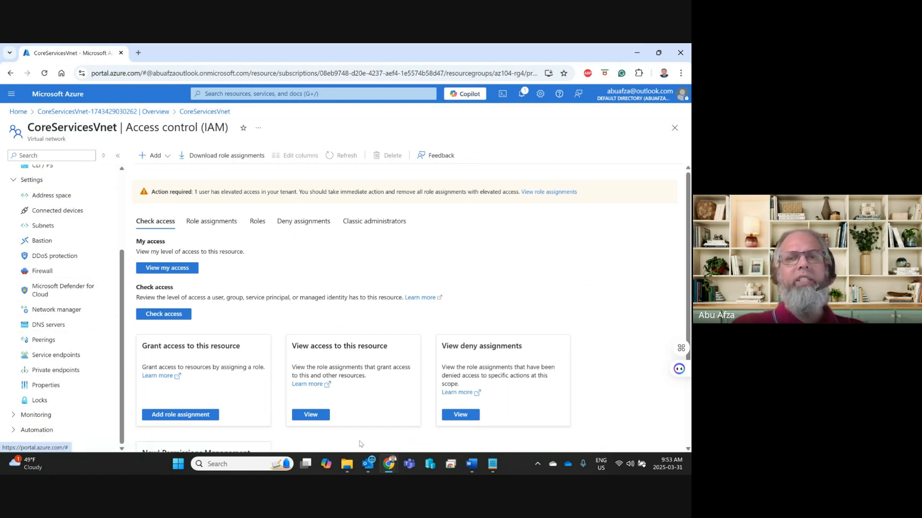
# Place the portal beside the lab instructions and highlight Export template in the lab's step 11
pyautogui.moveTo(657, 53)
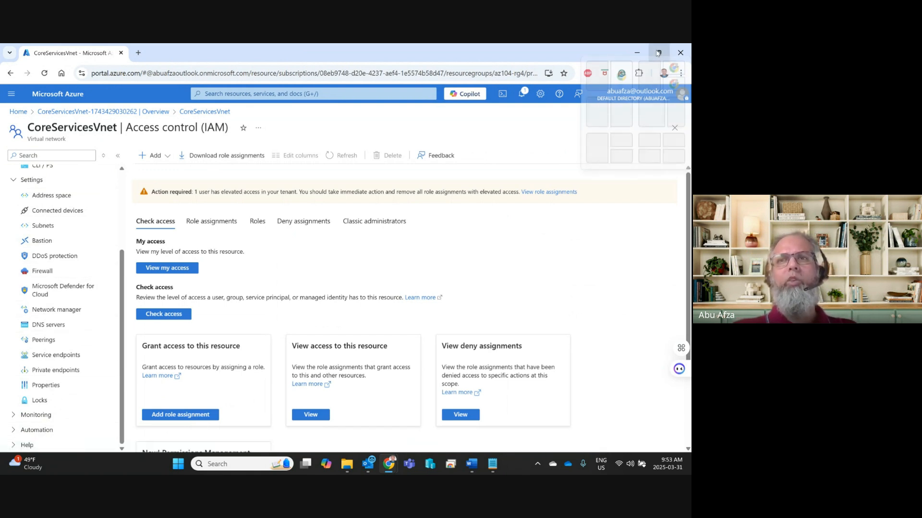
pyautogui.click(601, 119)
pyautogui.click(468, 257)
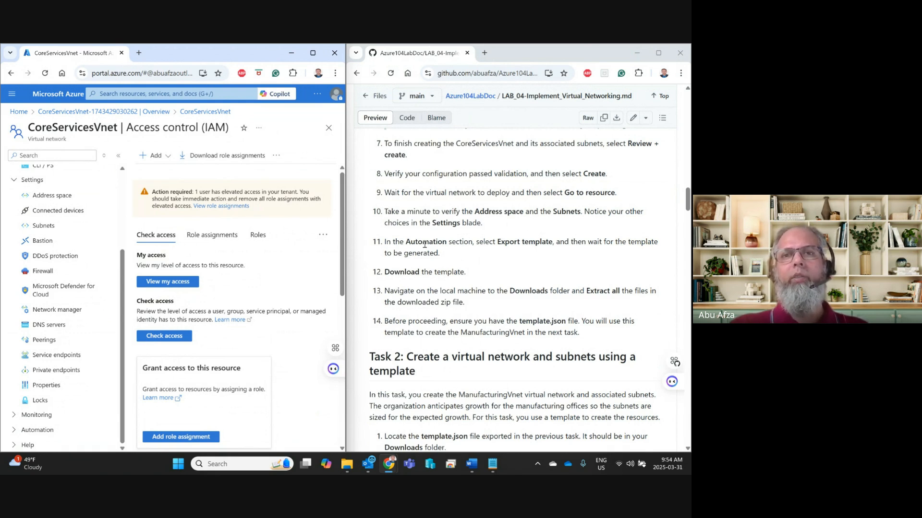
pyautogui.moveTo(406, 243); pyautogui.dragTo(537, 241)
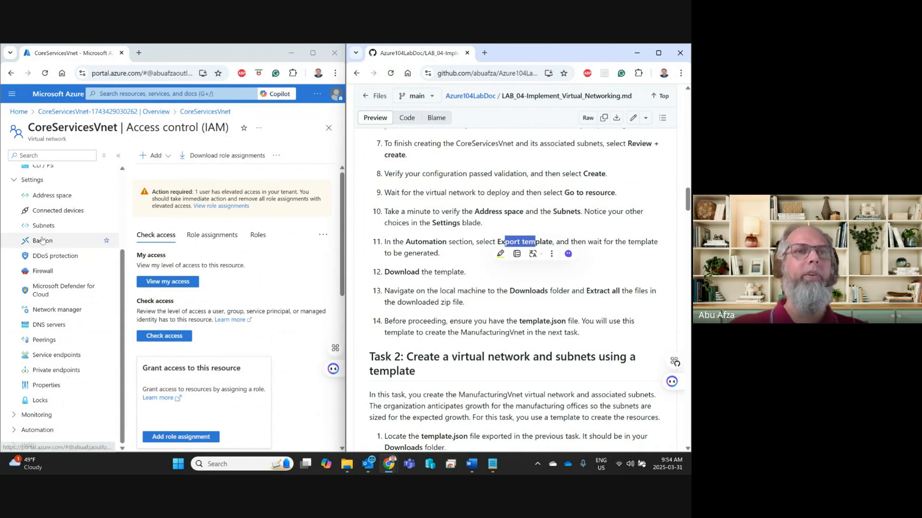
# View CoreServicesVnet's address space and open its Export template page from the Automation section
pyautogui.click(59, 201)
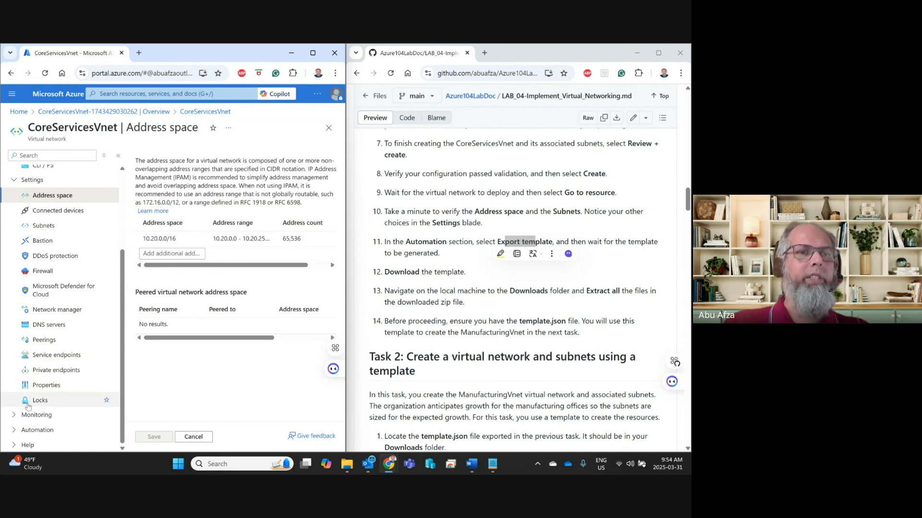
pyautogui.click(25, 430)
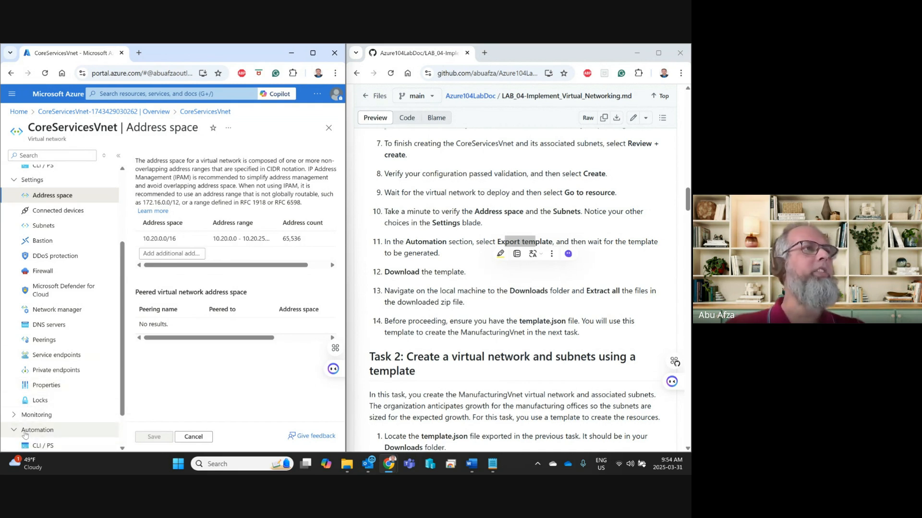
pyautogui.scroll(-1, 53, 398)
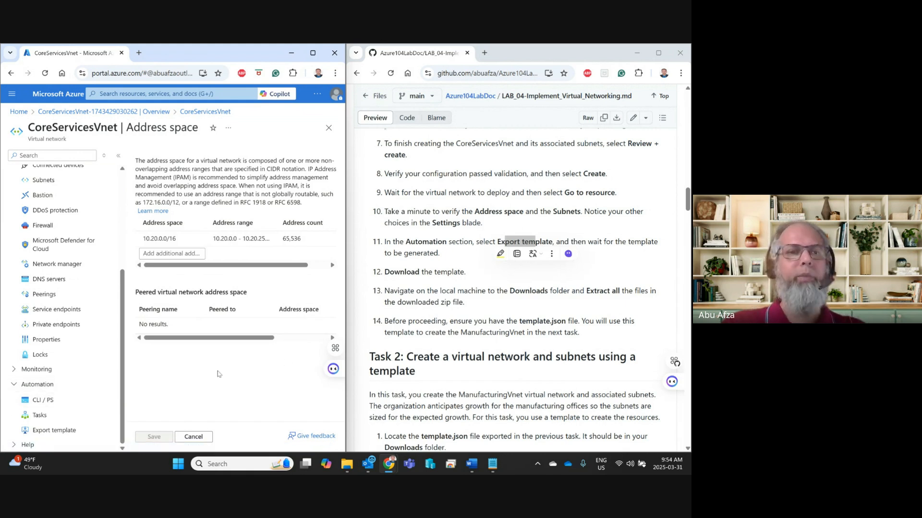
pyautogui.click(44, 432)
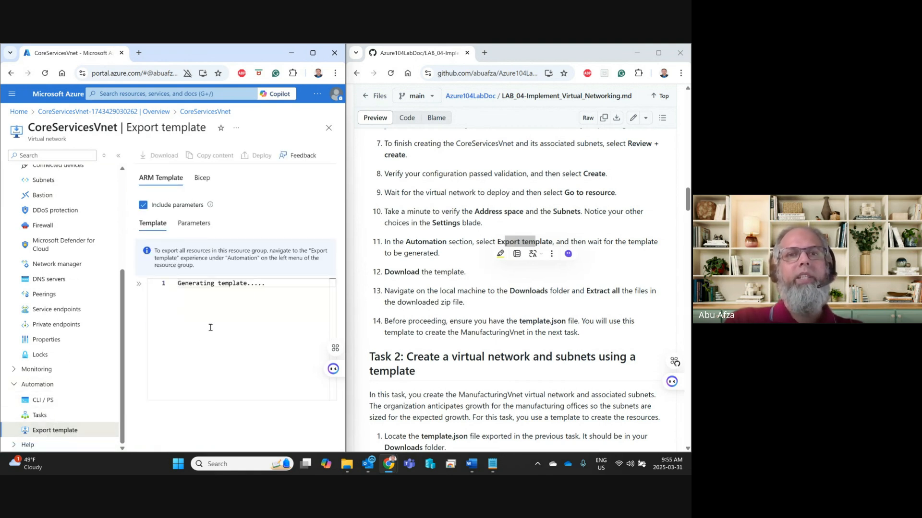
# Maximize the portal window and read through the generated ARM template down to its end
pyautogui.click(313, 52)
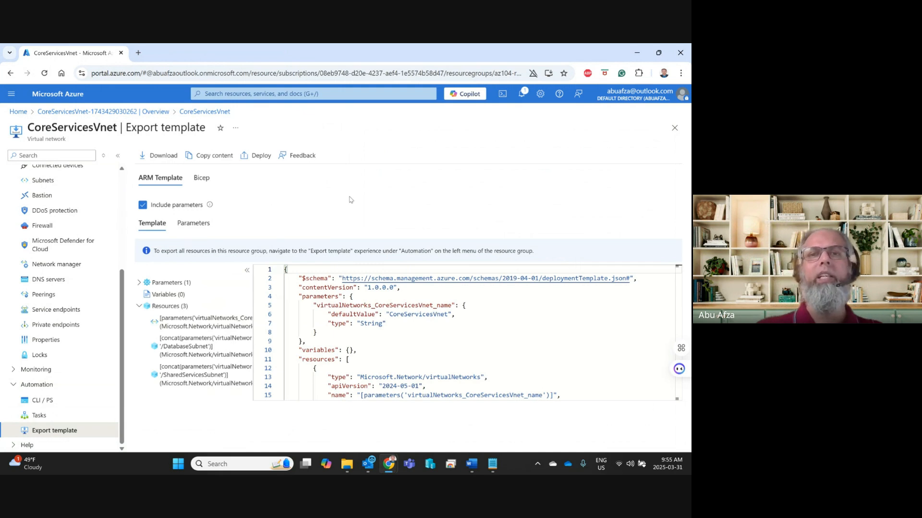
pyautogui.scroll(-5, 486, 323)
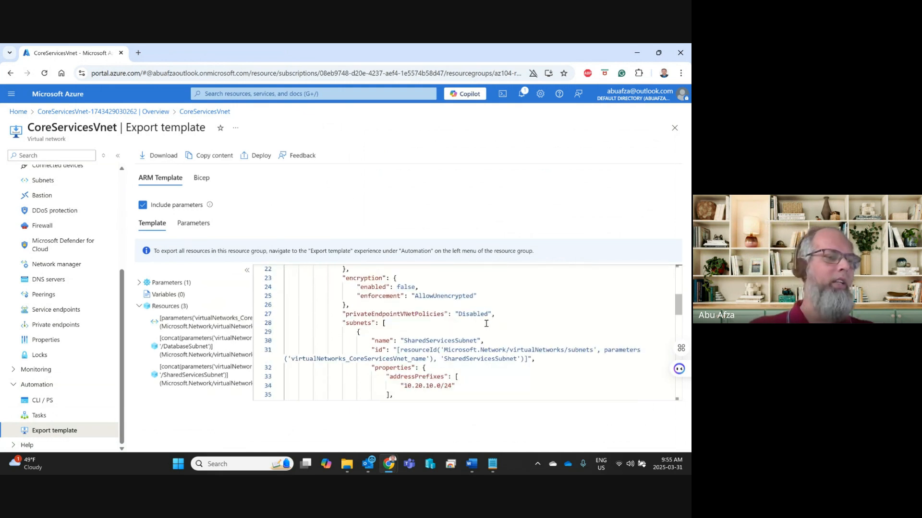
pyautogui.scroll(-10, 485, 324)
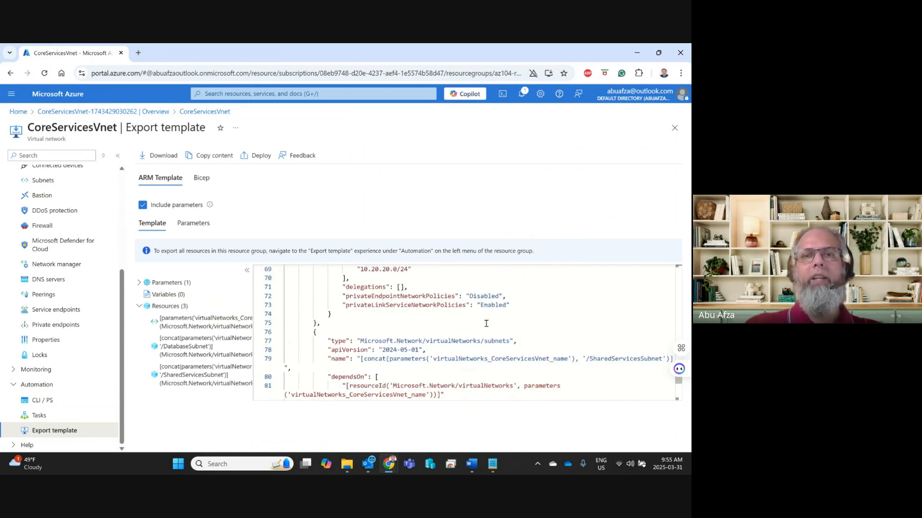
pyautogui.scroll(-3, 485, 324)
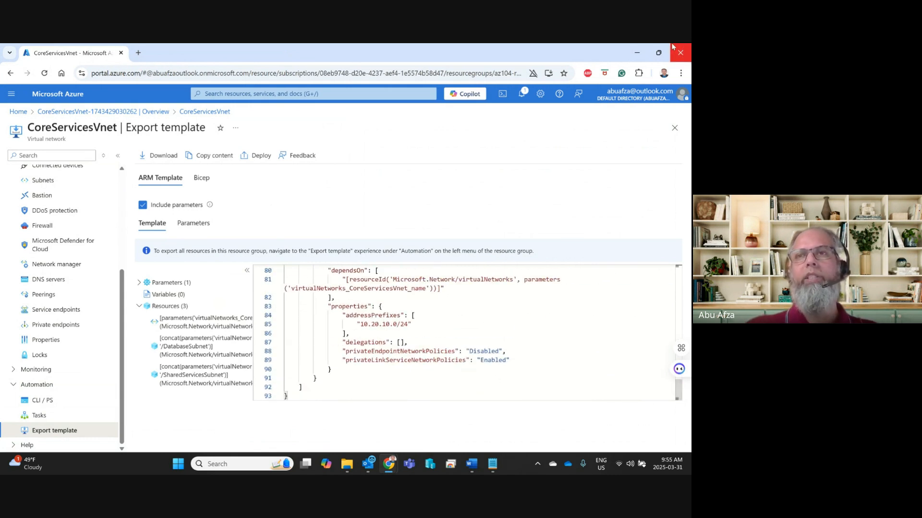
# Put the portal and lab windows side by side again and read the lab's steps 12 to 14 and the start of Task 2
pyautogui.moveTo(659, 53)
pyautogui.click(605, 114)
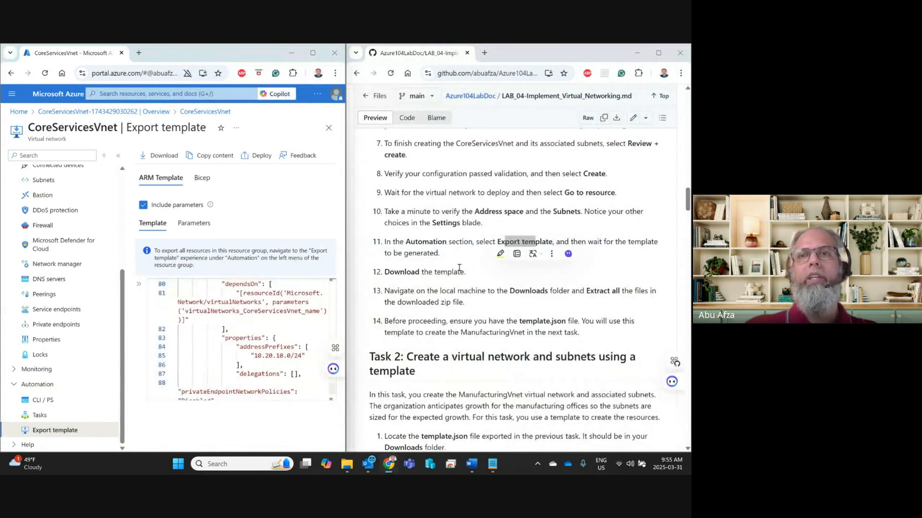
pyautogui.scroll(-3, 456, 269)
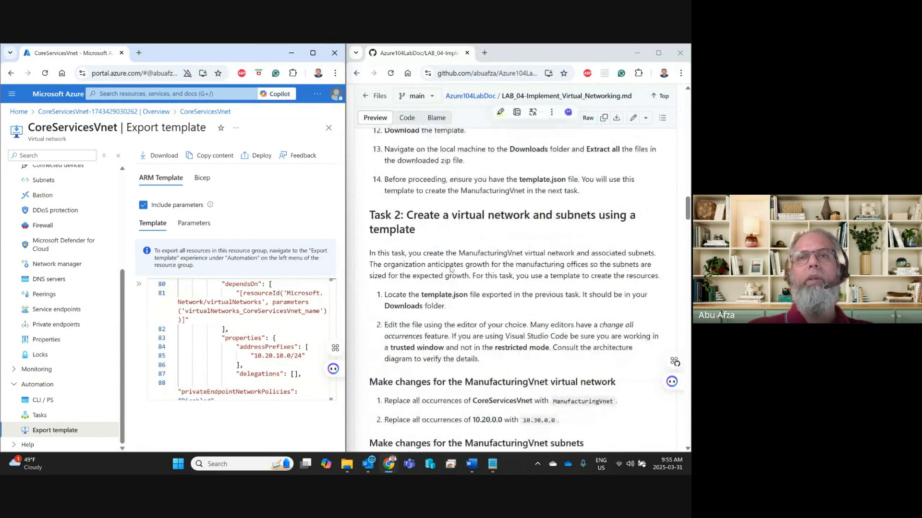
pyautogui.scroll(1, 480, 257)
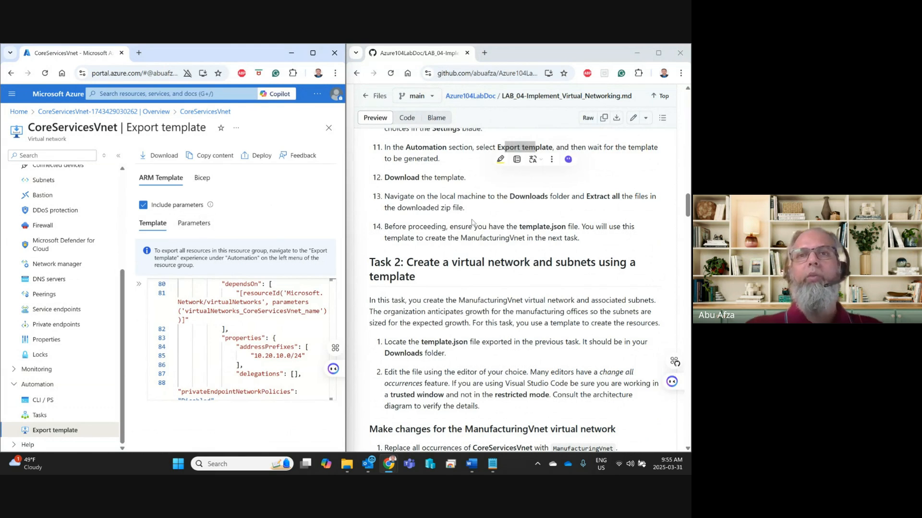
pyautogui.scroll(1, 472, 196)
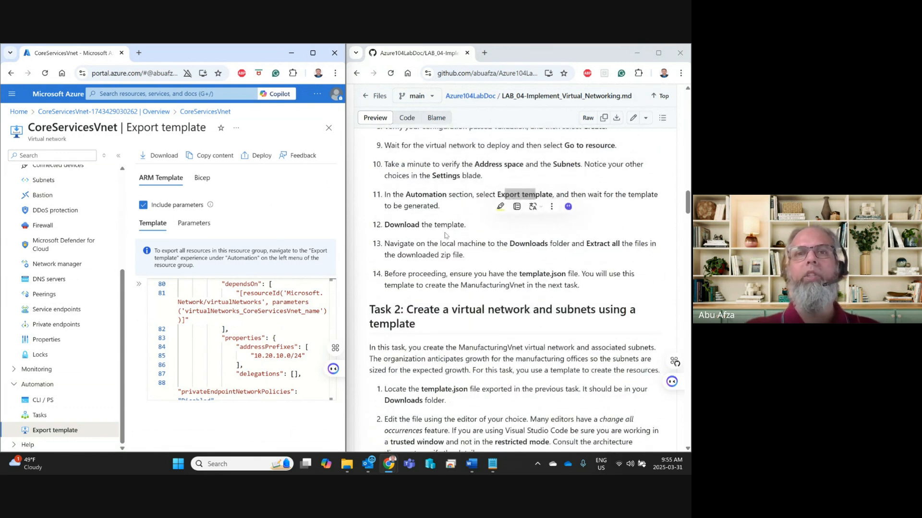
# View the export's parameters file, return to the template file and dismiss the Outlook notification
pyautogui.click(181, 226)
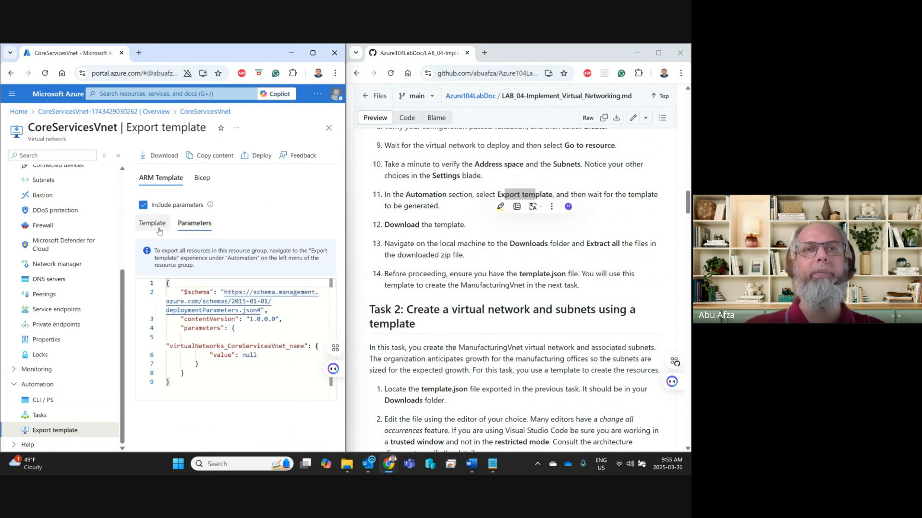
pyautogui.click(159, 231)
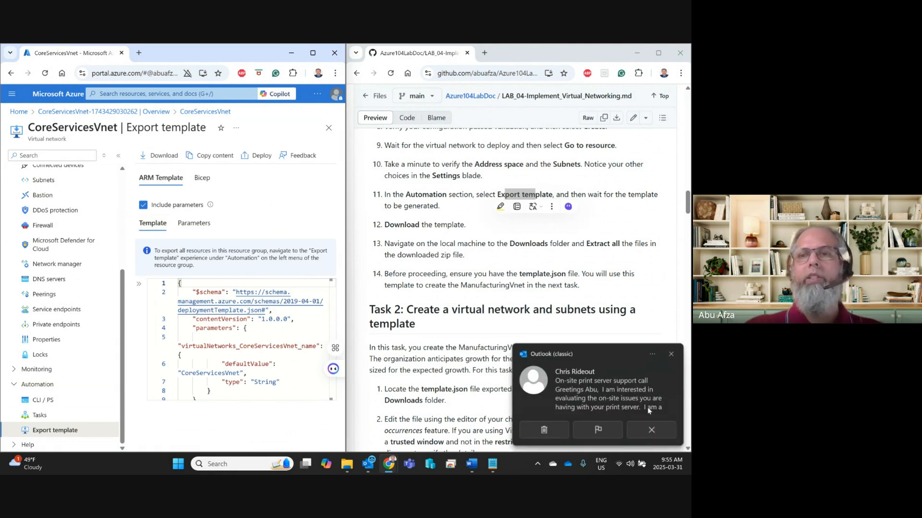
pyautogui.click(652, 433)
pyautogui.click(156, 227)
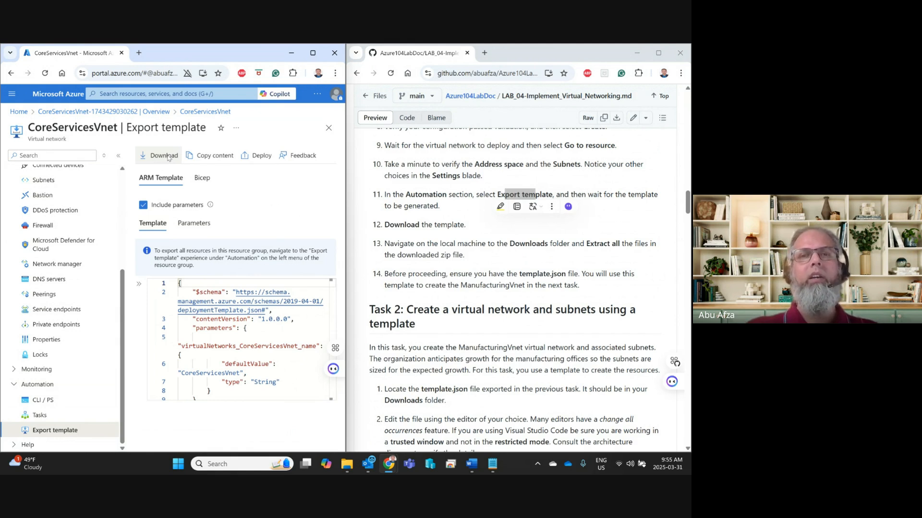
# Download the exported template to the Downloads folder as ExportedTemplate-az104-rg4 and dismiss the Outlook notification
pyautogui.click(167, 156)
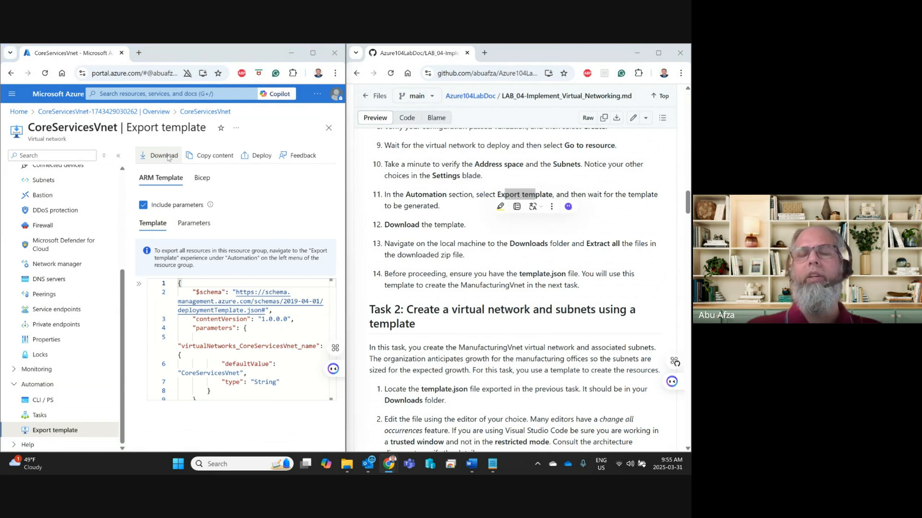
pyautogui.scroll(5, 43, 144)
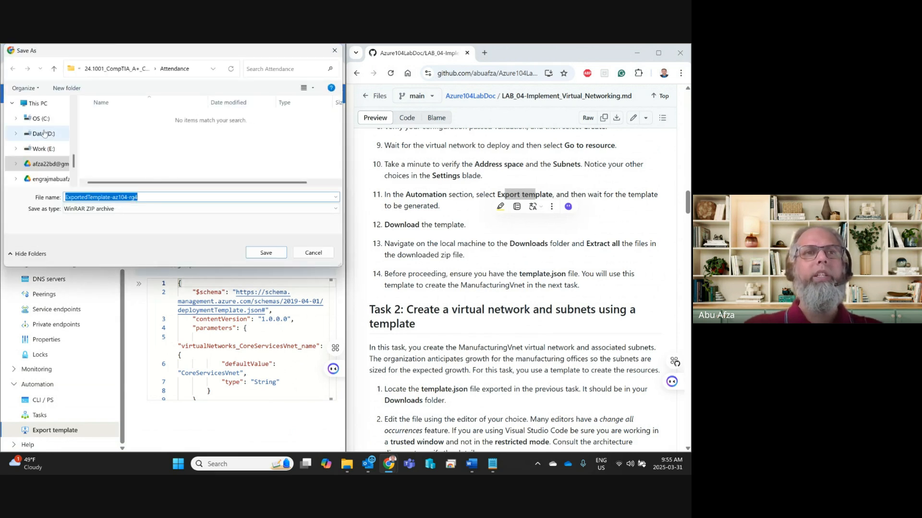
pyautogui.click(43, 164)
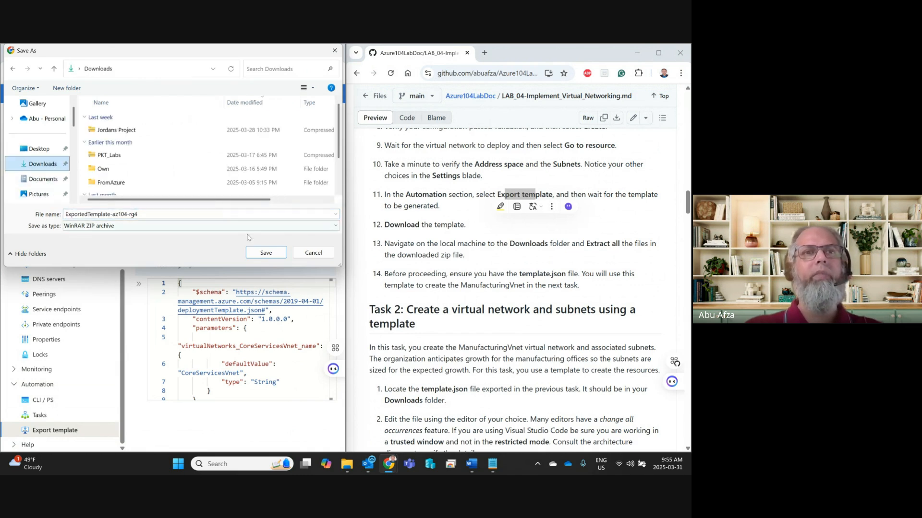
pyautogui.click(261, 254)
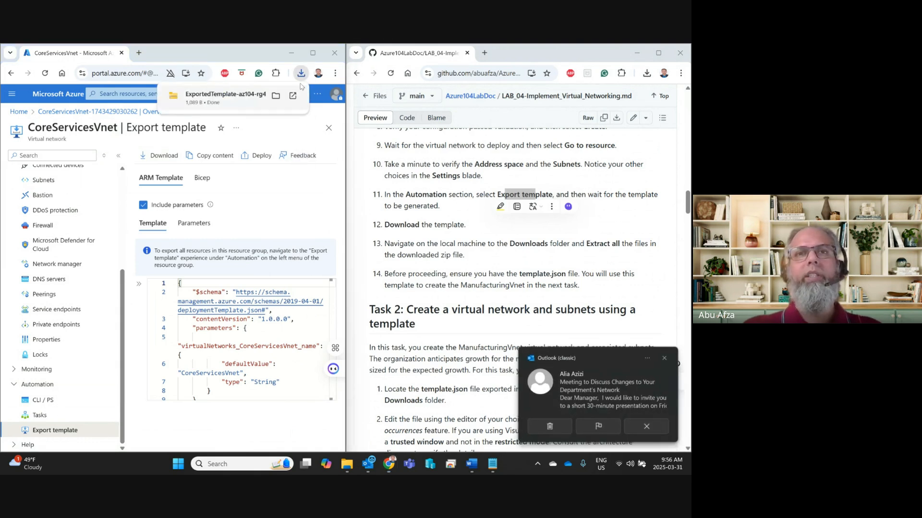
pyautogui.click(651, 430)
# Clear the earlier highlighting in the lab and highlight step 14 about having the template.json file
pyautogui.click(600, 236)
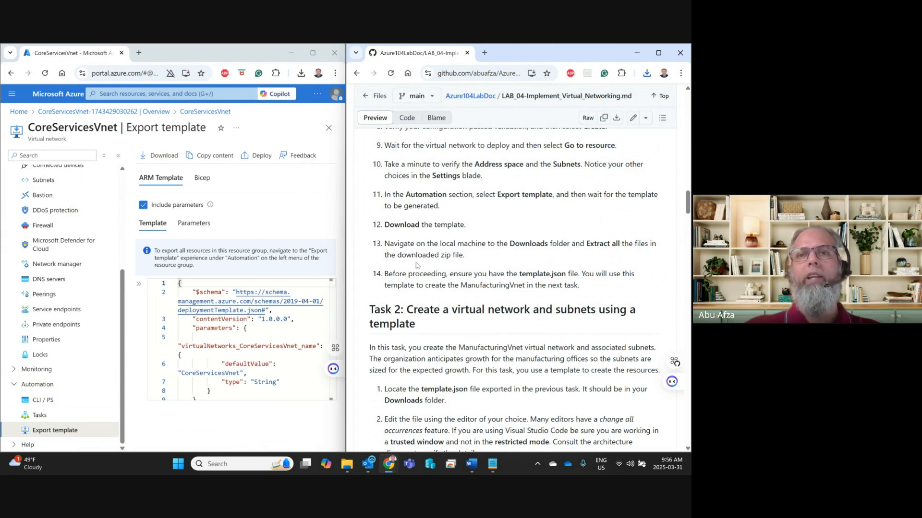
pyautogui.scroll(-2, 426, 271)
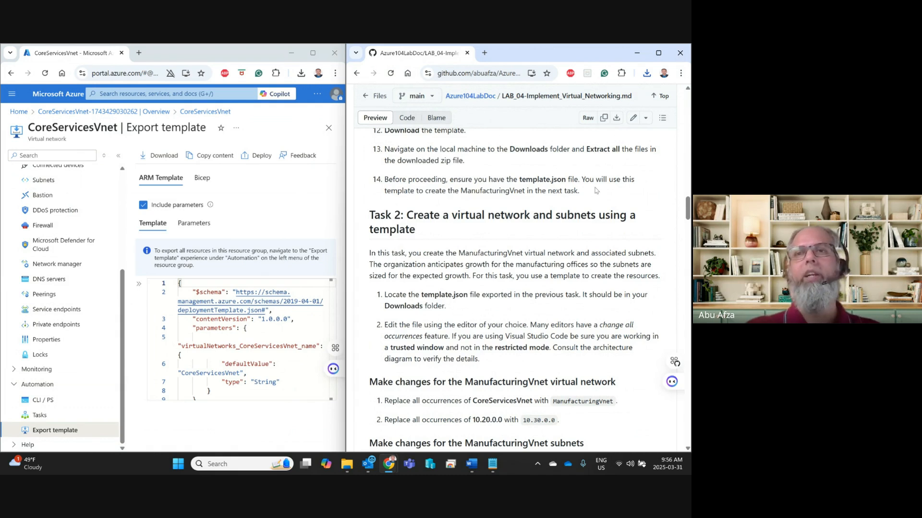
pyautogui.moveTo(597, 192); pyautogui.dragTo(426, 181)
# Show the downloaded ExportedTemplate-az104-rg4 archive in its folder, inspect its contents and return to Downloads
pyautogui.click(313, 53)
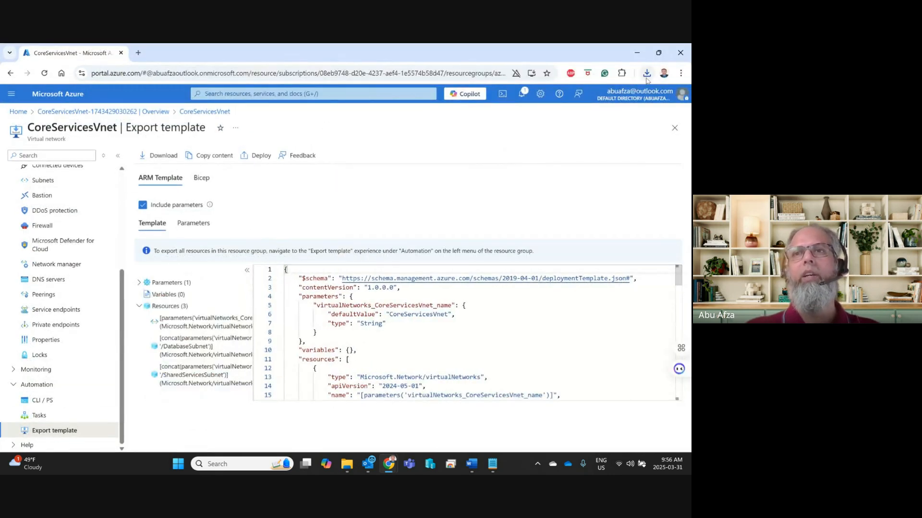
pyautogui.click(647, 74)
pyautogui.moveTo(596, 118)
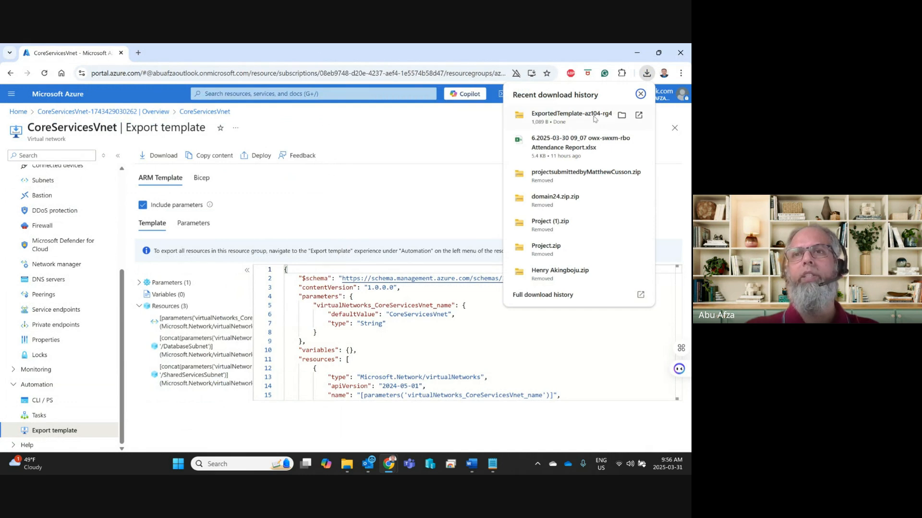
pyautogui.click(622, 116)
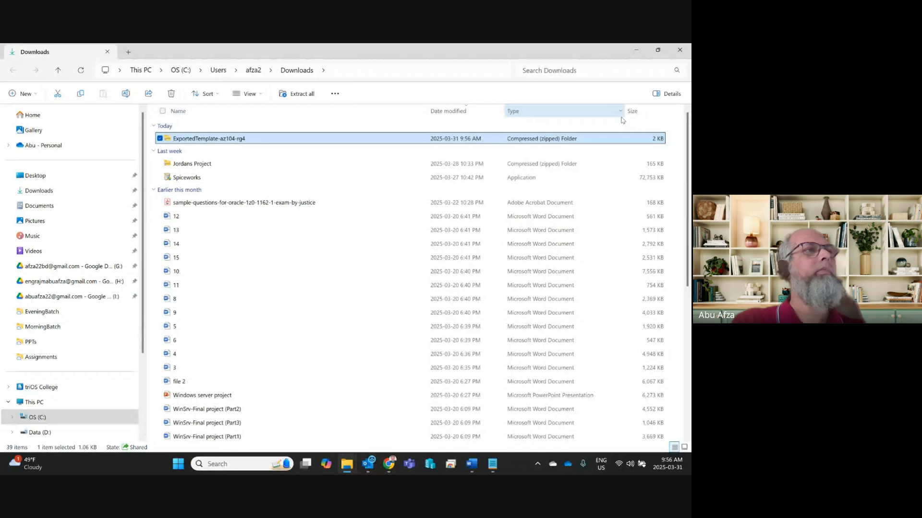
pyautogui.press('Return')
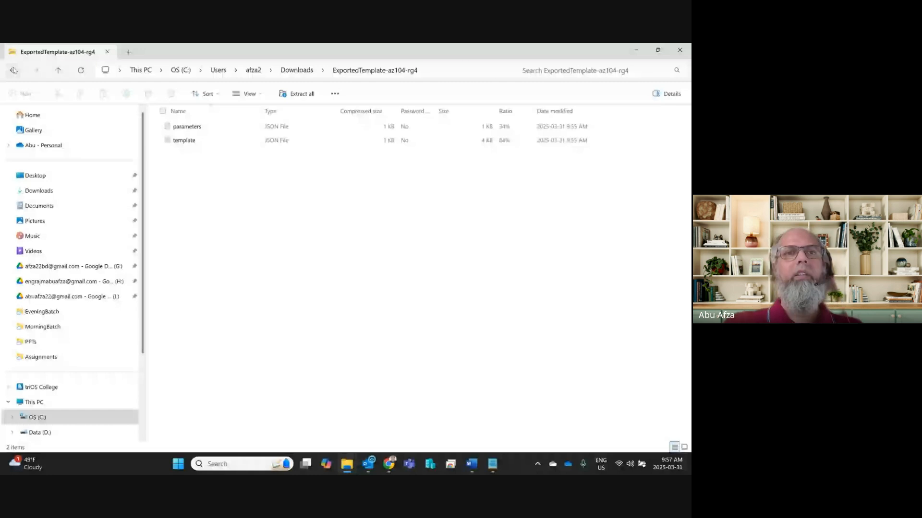
pyautogui.click(13, 71)
# Extract all files from the ExportedTemplate-az104-rg4 archive in Downloads
pyautogui.rightClick(218, 139)
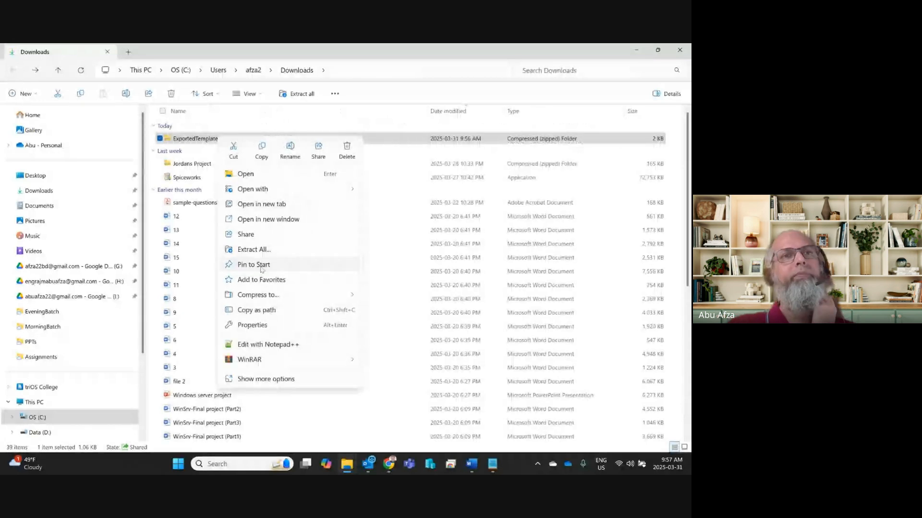
pyautogui.click(257, 250)
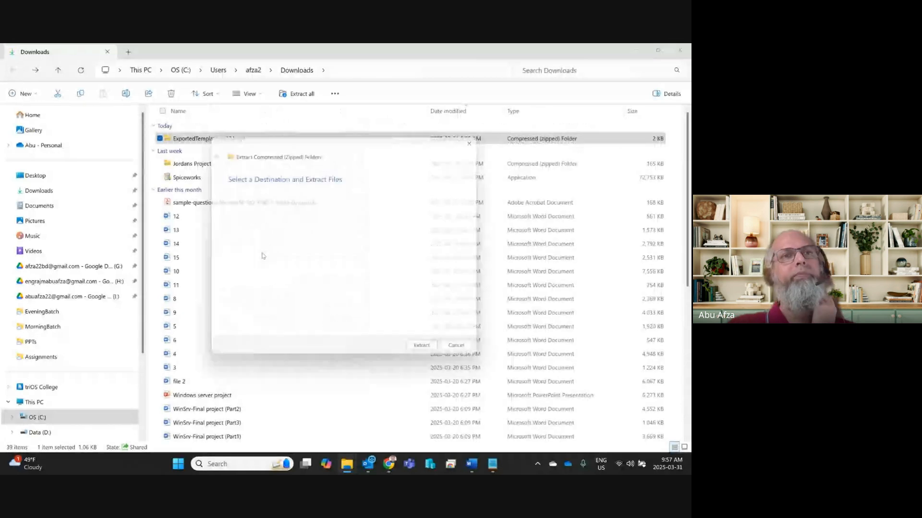
pyautogui.click(428, 353)
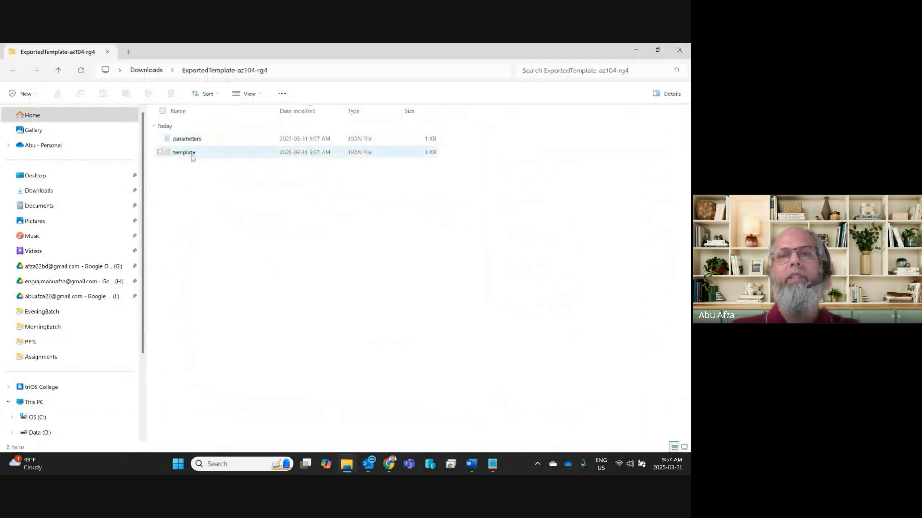
# Switch to the Azure portal's CoreServicesVnet export page, dismiss the Outlook notification and review the template's parameters and template code
pyautogui.moveTo(386, 470)
pyautogui.click(359, 415)
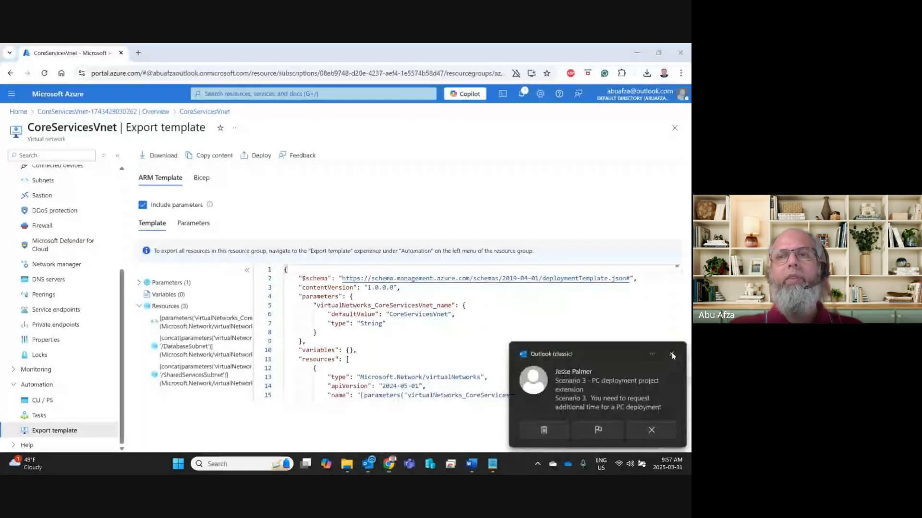
pyautogui.click(672, 355)
pyautogui.click(194, 224)
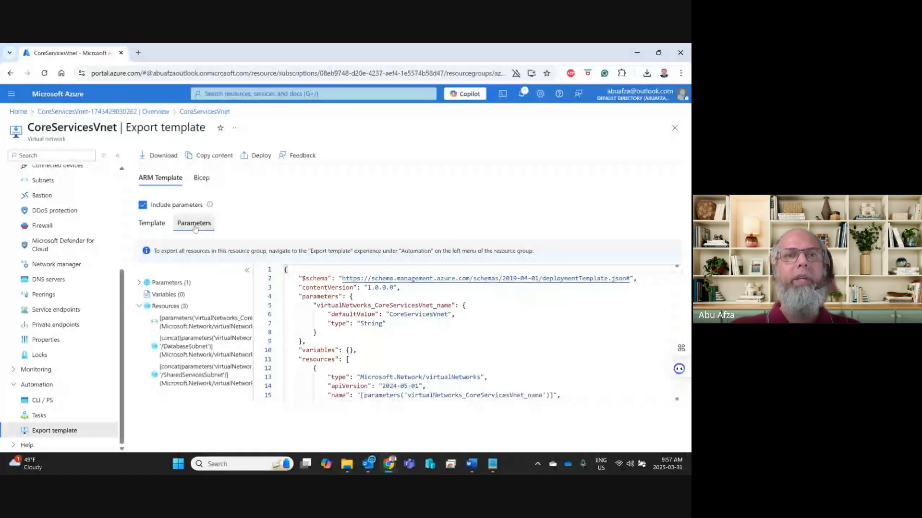
pyautogui.click(152, 223)
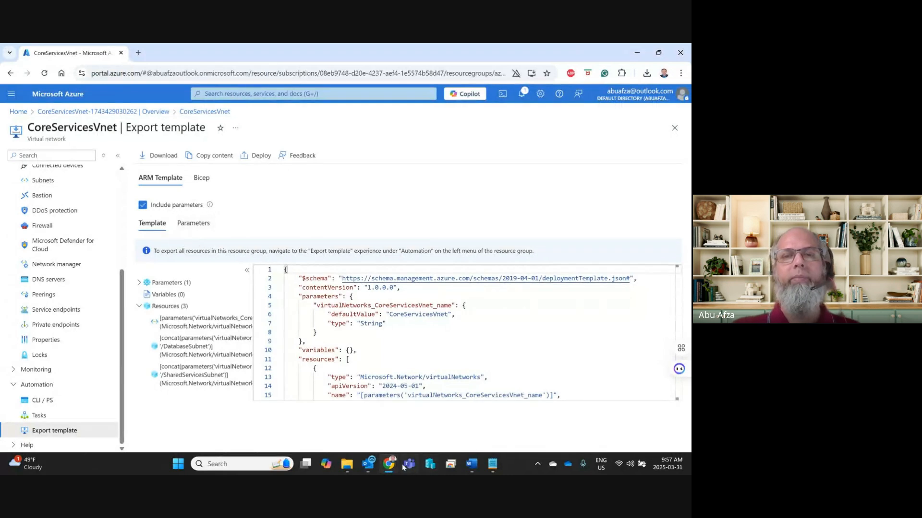
# Read the lab's Task 2 instructions on locating template.json and editing it for the ManufacturingVnet virtual network and subnets
pyautogui.moveTo(388, 465)
pyautogui.click(424, 427)
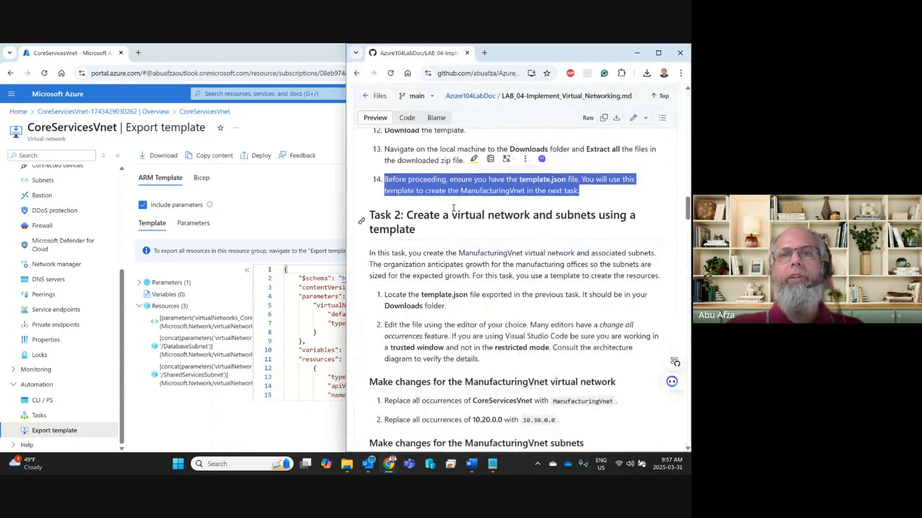
pyautogui.scroll(-1, 452, 269)
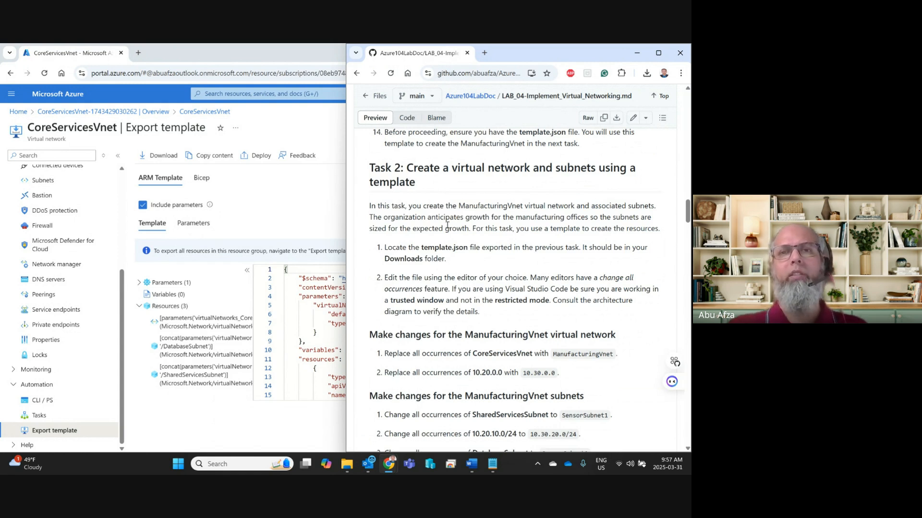
pyautogui.scroll(-4, 447, 226)
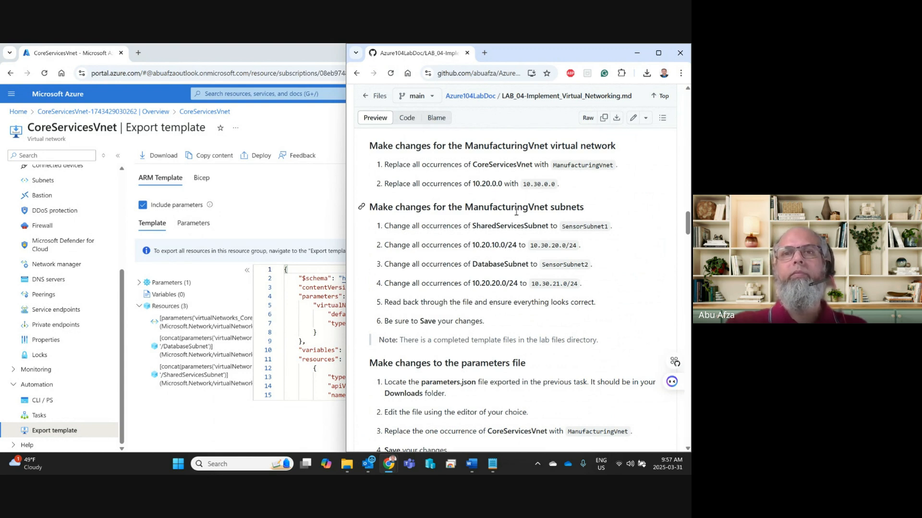
pyautogui.scroll(4, 476, 186)
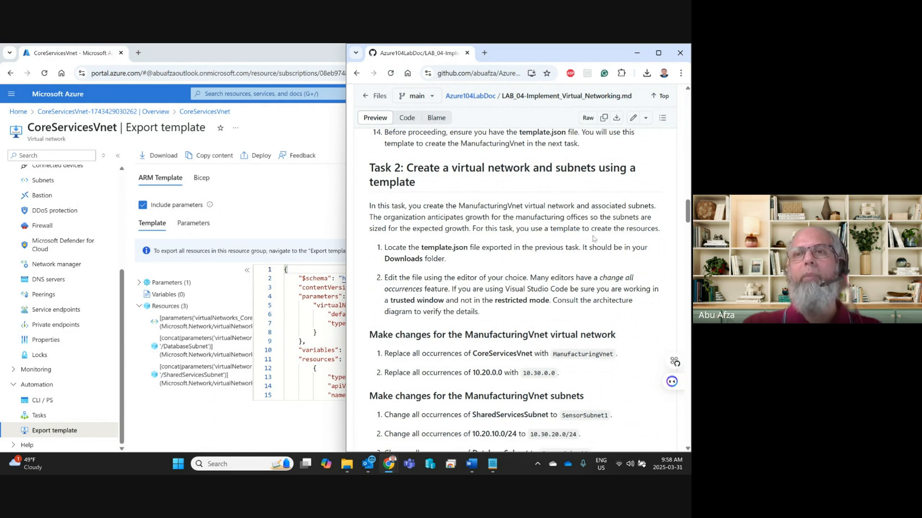
pyautogui.scroll(-2, 497, 277)
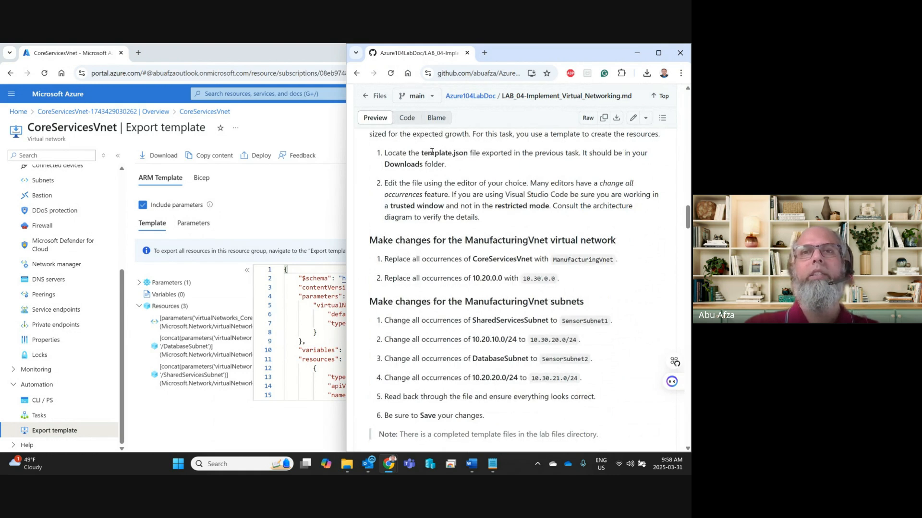
pyautogui.moveTo(431, 152); pyautogui.dragTo(478, 152)
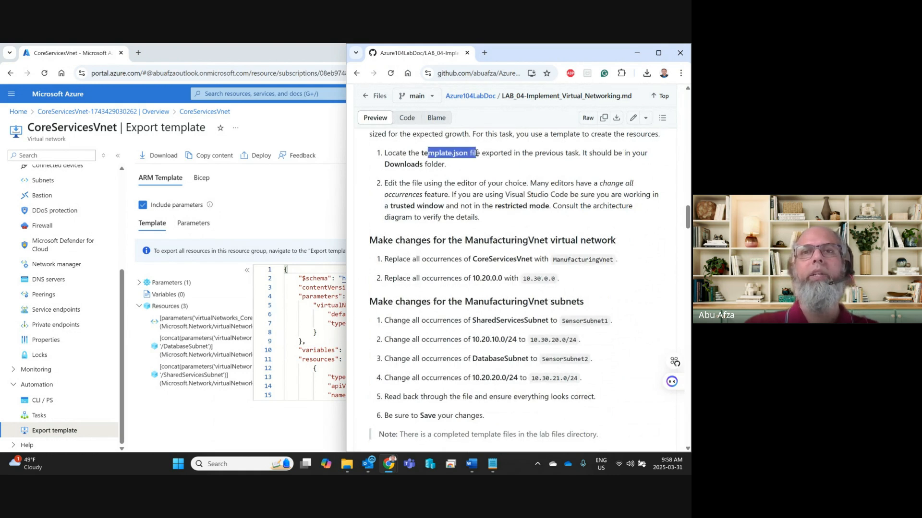
pyautogui.click(402, 201)
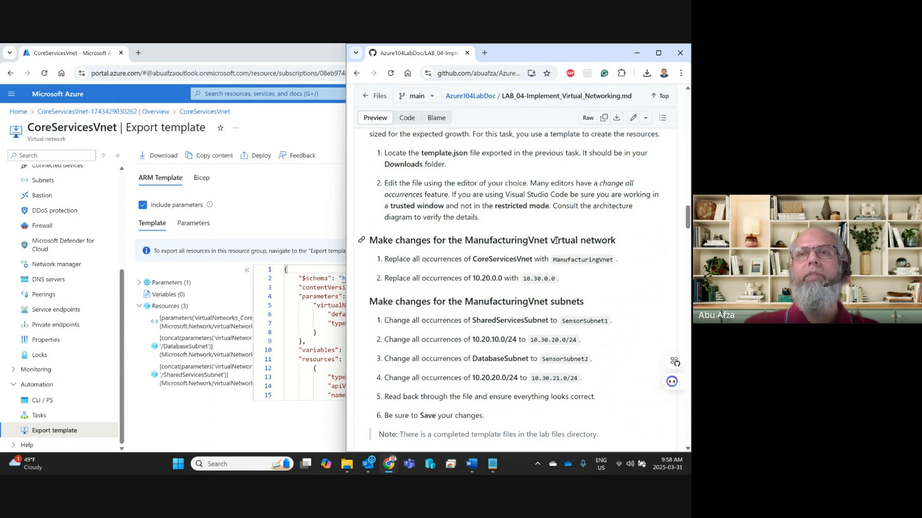
pyautogui.scroll(-1, 419, 267)
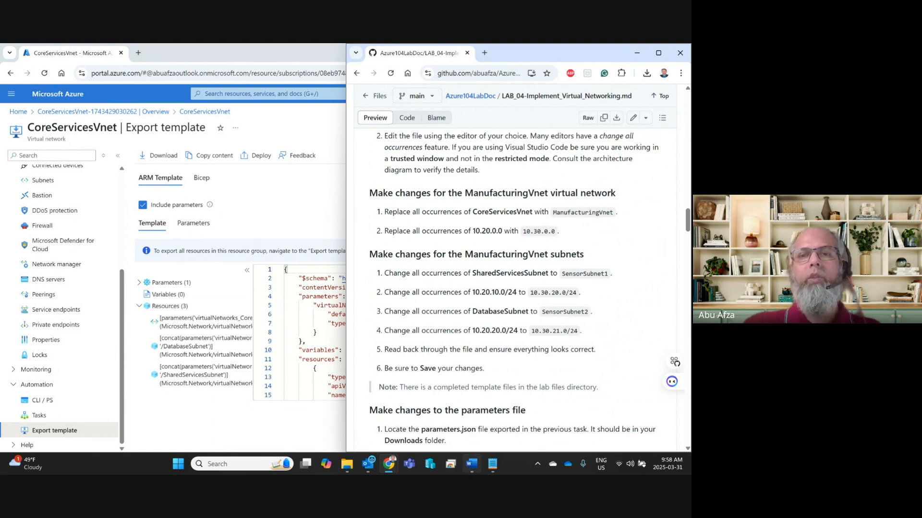
# Open template.json from the extracted ExportedTemplate-az104-rg4 folder in Notepad, dismiss the Outlook notification, and move and heighten the editor window
pyautogui.moveTo(346, 470)
pyautogui.click(442, 425)
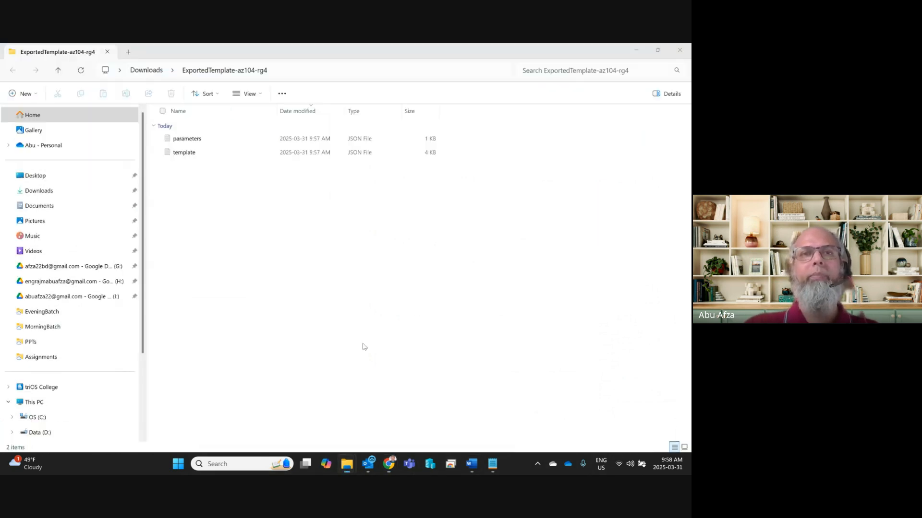
pyautogui.doubleClick(187, 153)
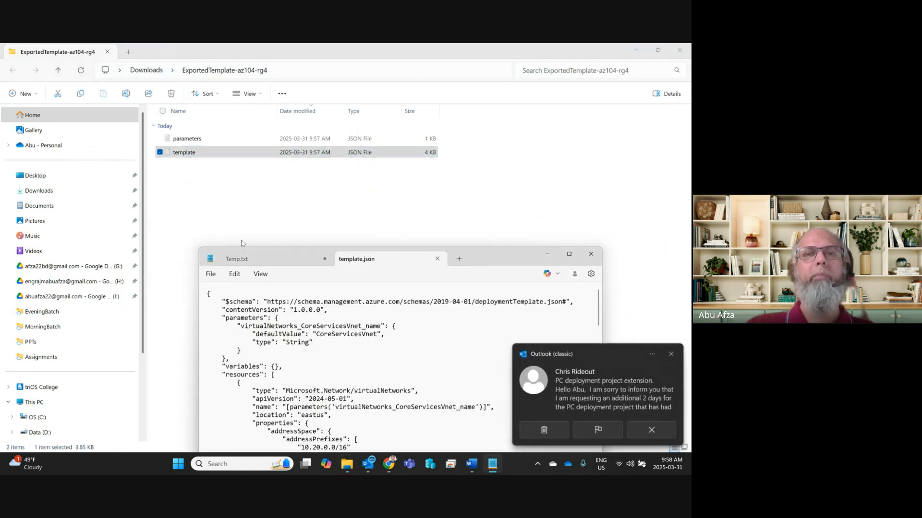
pyautogui.click(660, 429)
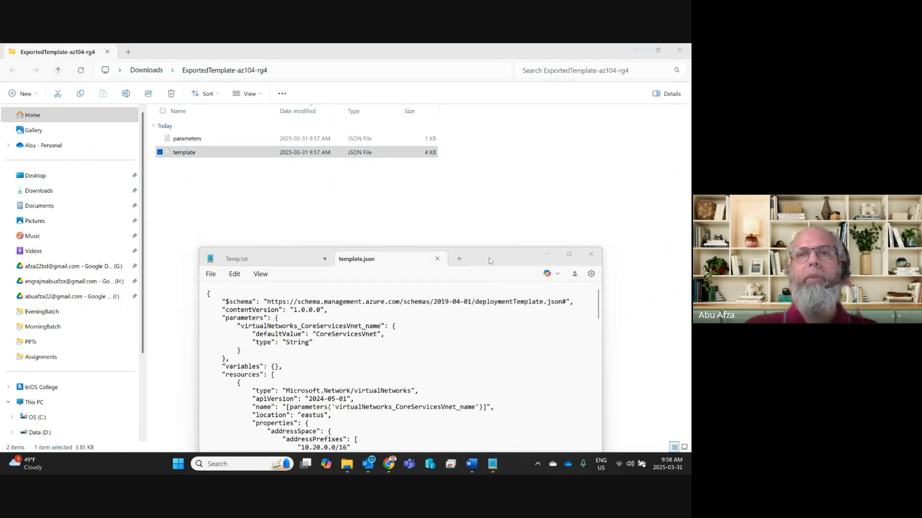
pyautogui.moveTo(487, 254); pyautogui.dragTo(429, 149)
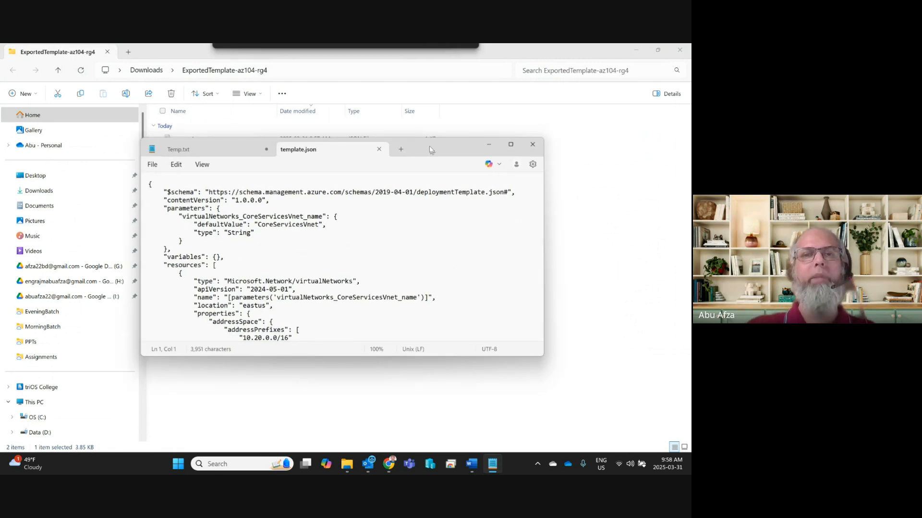
pyautogui.moveTo(429, 145); pyautogui.dragTo(422, 132)
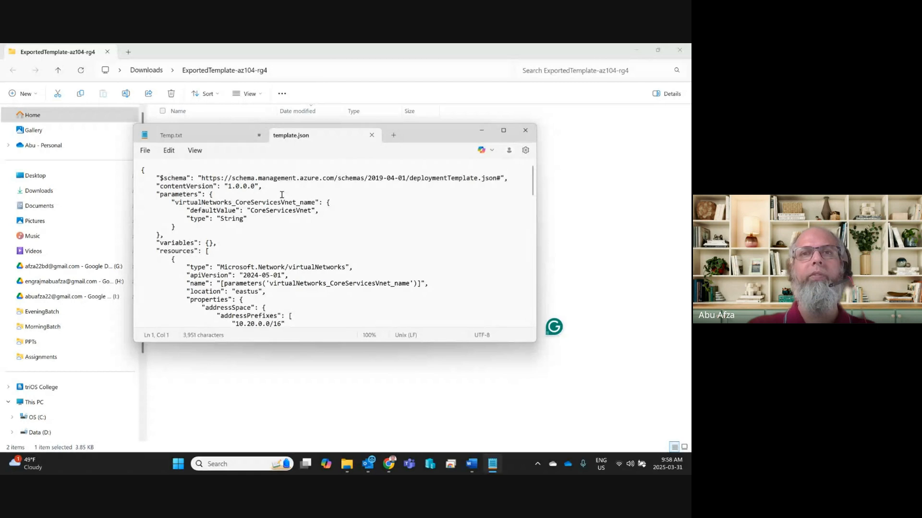
pyautogui.moveTo(422, 132); pyautogui.dragTo(413, 72)
pyautogui.moveTo(309, 283); pyautogui.dragTo(310, 437)
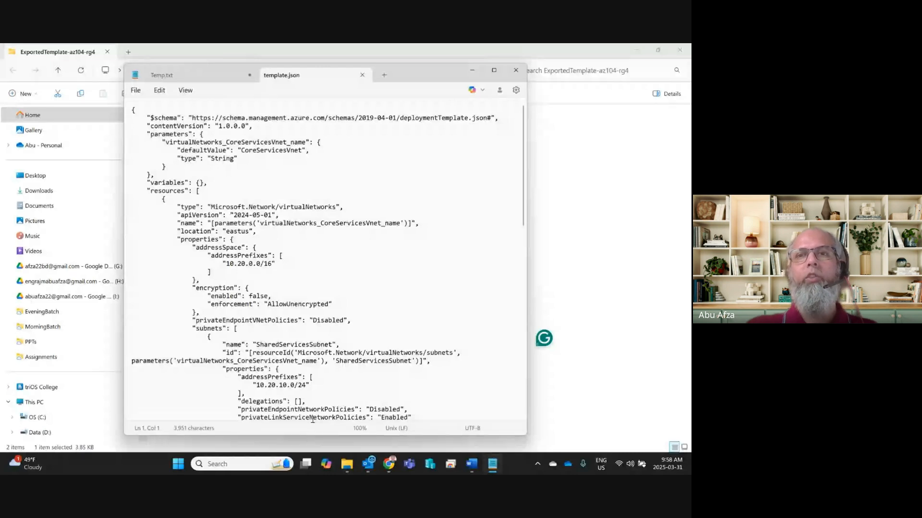
# Copy CoreServicesVnet from the lab, enter it as the search text in template.json with replacement options shown, and dismiss the Outlook notification
pyautogui.click(388, 464)
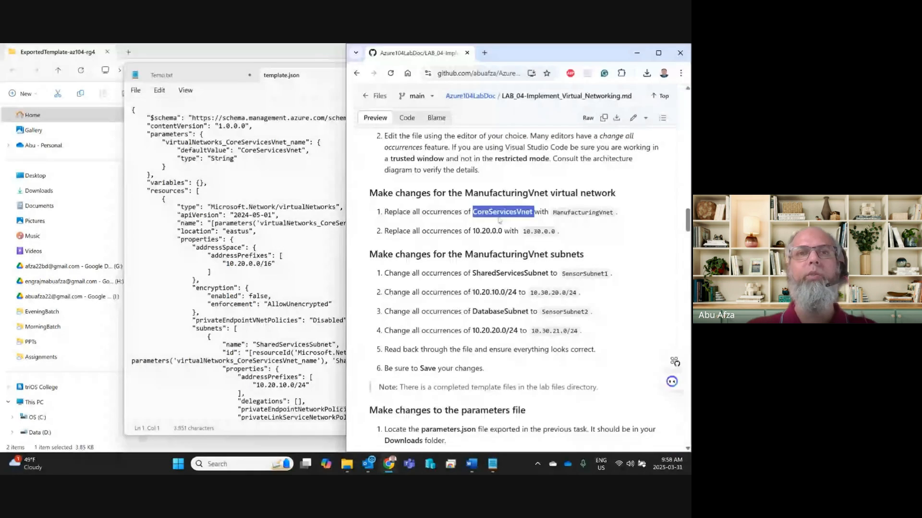
pyautogui.click(295, 188)
pyautogui.hotkey('ctrl', 'f')
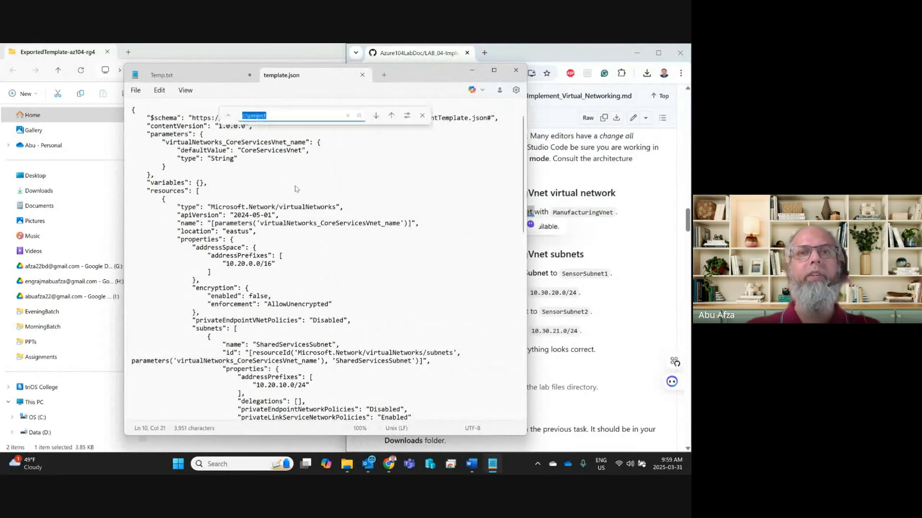
pyautogui.write('CoreServicesVnet')
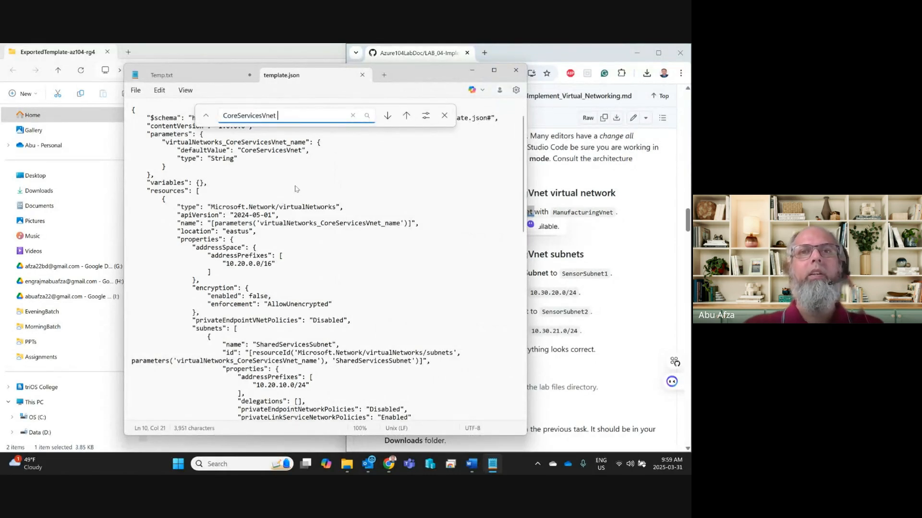
pyautogui.click(205, 118)
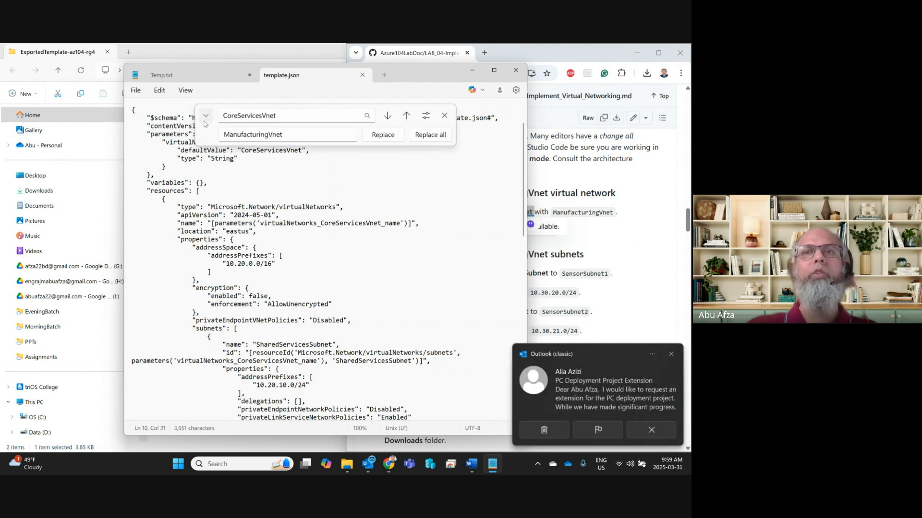
pyautogui.click(672, 434)
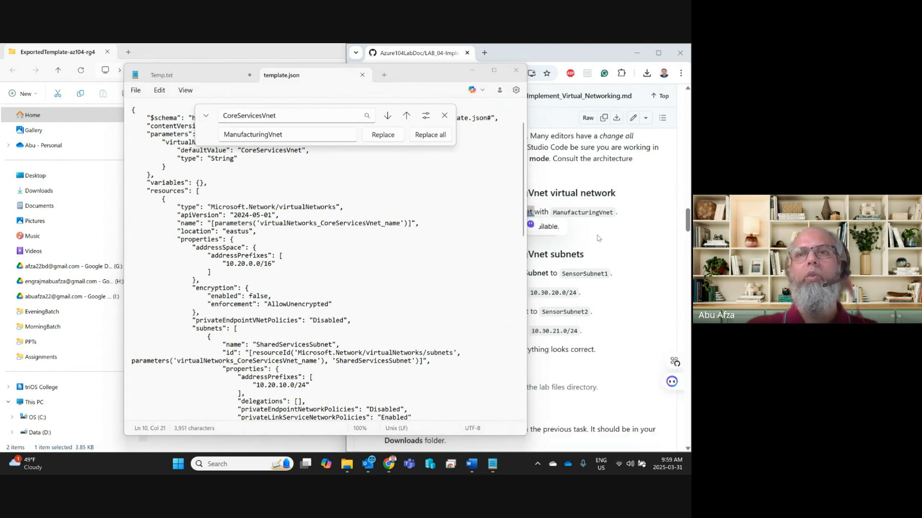
# Copy ManufacturingVnet from the lab as the replacement text and replace all occurrences of CoreServicesVnet in template.json
pyautogui.click(576, 216)
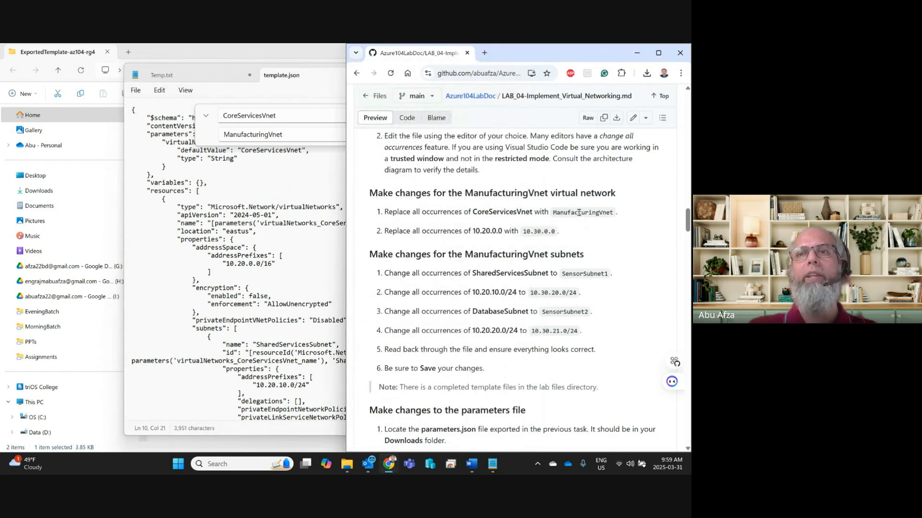
pyautogui.doubleClick(578, 212)
pyautogui.hotkey('ctrl', 'c')
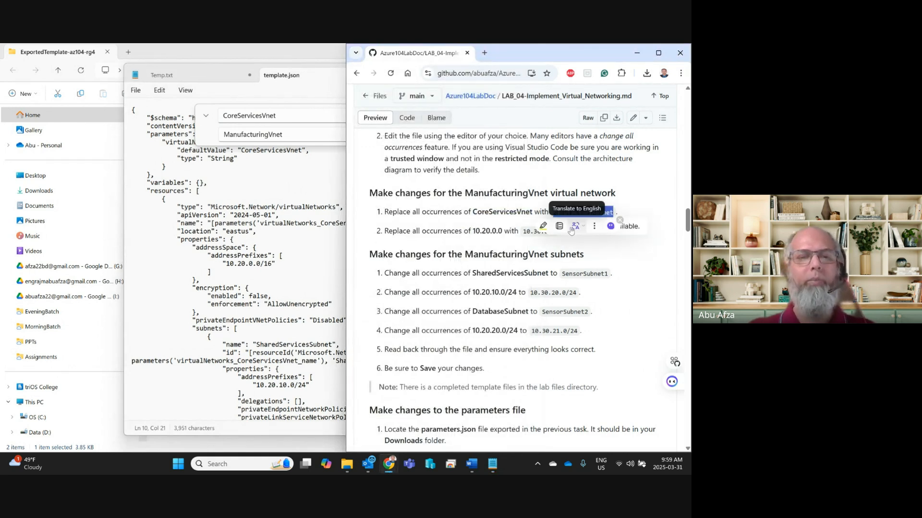
pyautogui.hotkey('alt', 'Tab')
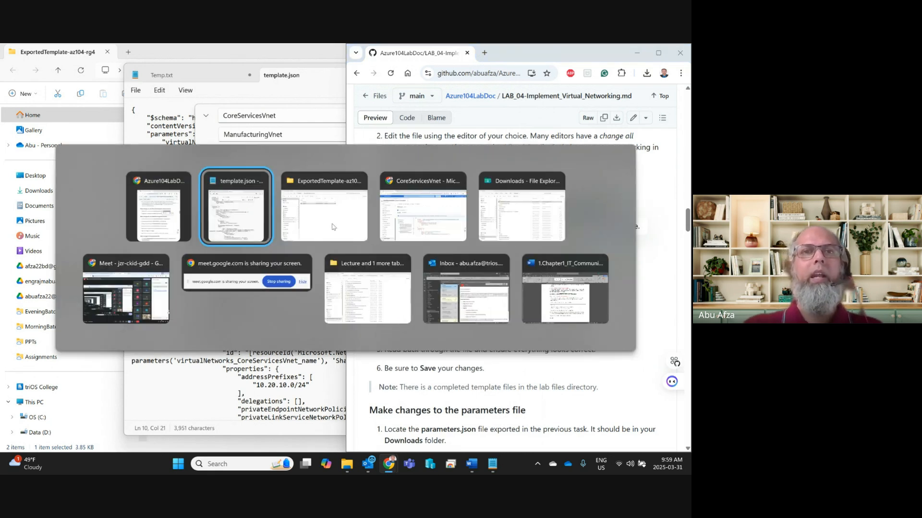
pyautogui.moveTo(292, 135); pyautogui.dragTo(220, 133)
pyautogui.hotkey('ctrl', 'v')
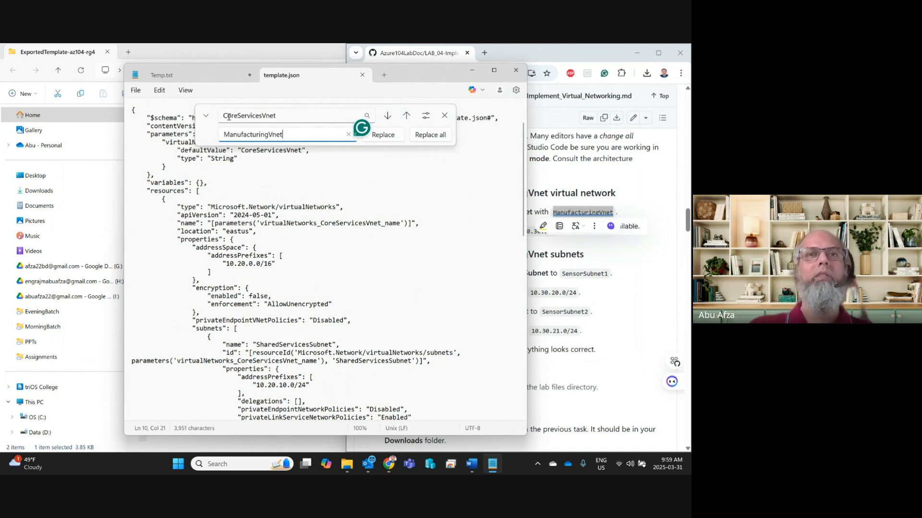
pyautogui.click(212, 135)
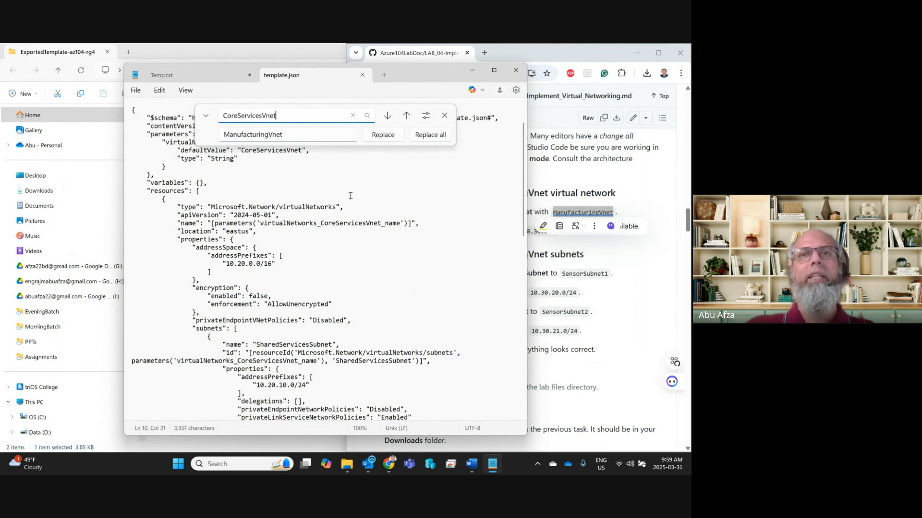
pyautogui.click(439, 136)
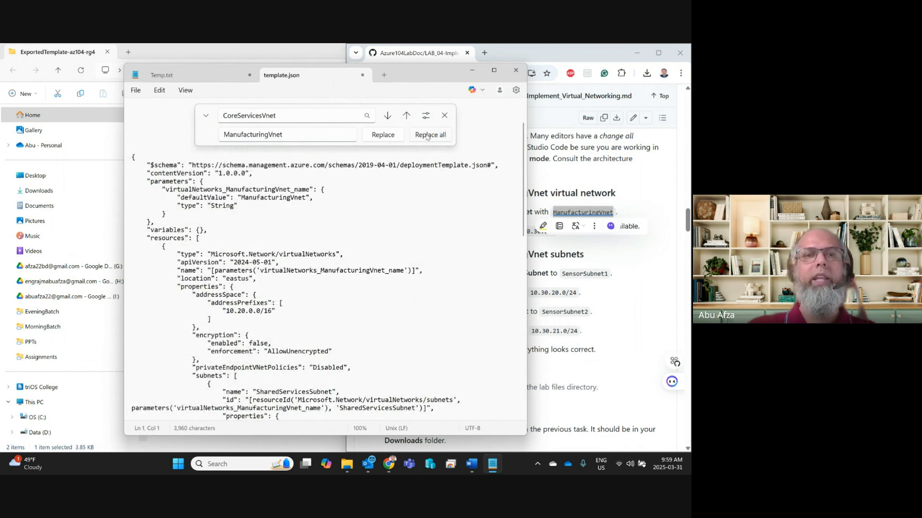
# Return to the lab, highlight the instruction replacing CoreServicesVnet with ManufacturingVnet, and clear the highlighting
pyautogui.click(540, 301)
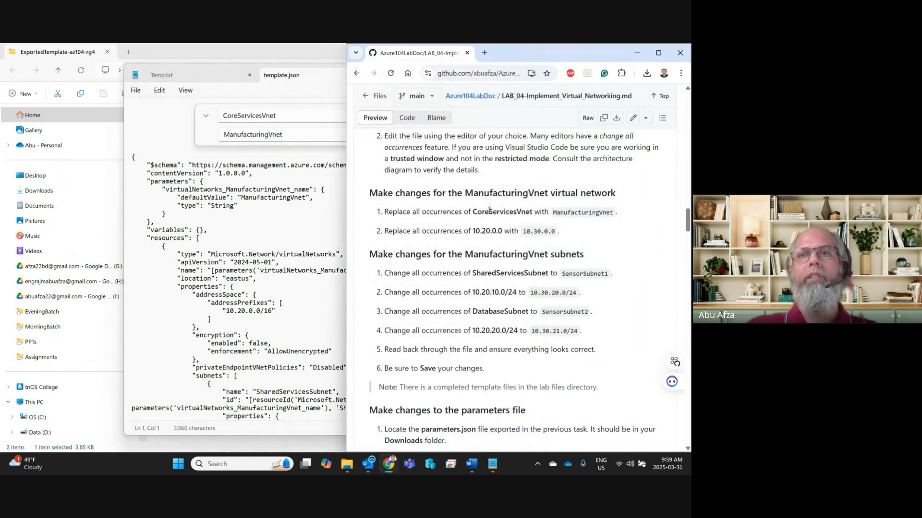
pyautogui.moveTo(485, 211); pyautogui.dragTo(605, 212)
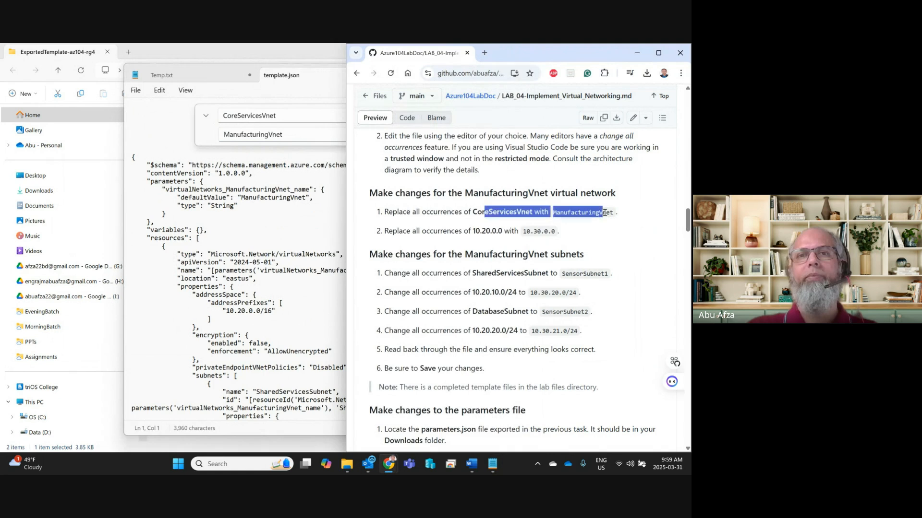
pyautogui.click(403, 237)
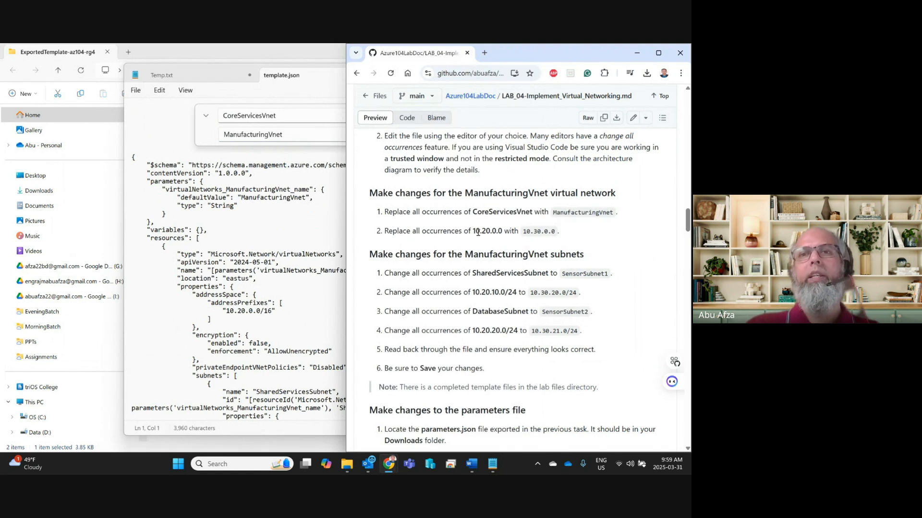
# Copy 10.20.0.0 from the lab and replace all its occurrences in template.json with 10.30.0.0
pyautogui.moveTo(474, 231); pyautogui.dragTo(502, 230)
pyautogui.hotkey('ctrl', 'c')
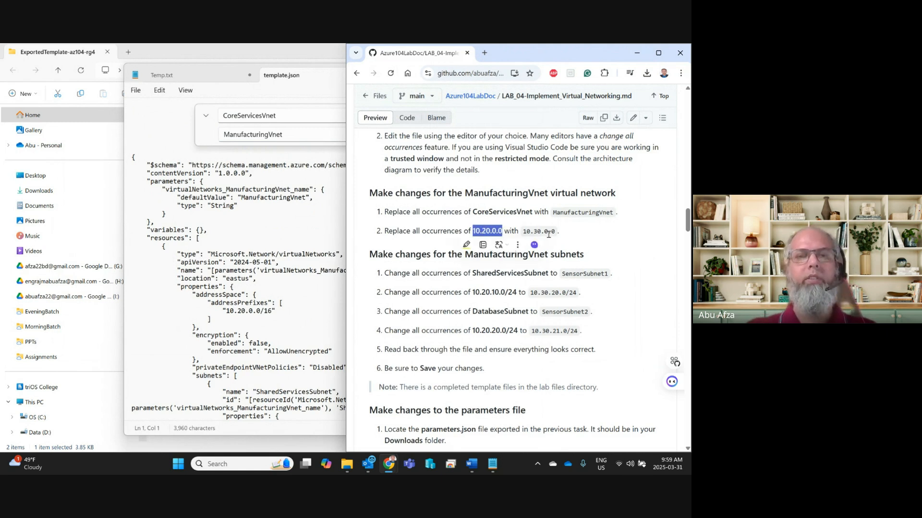
pyautogui.click(300, 119)
pyautogui.moveTo(290, 116); pyautogui.dragTo(221, 118)
pyautogui.hotkey('ctrl', 'v')
pyautogui.moveTo(284, 135); pyautogui.dragTo(222, 135)
pyautogui.hotkey('ctrl', 'v')
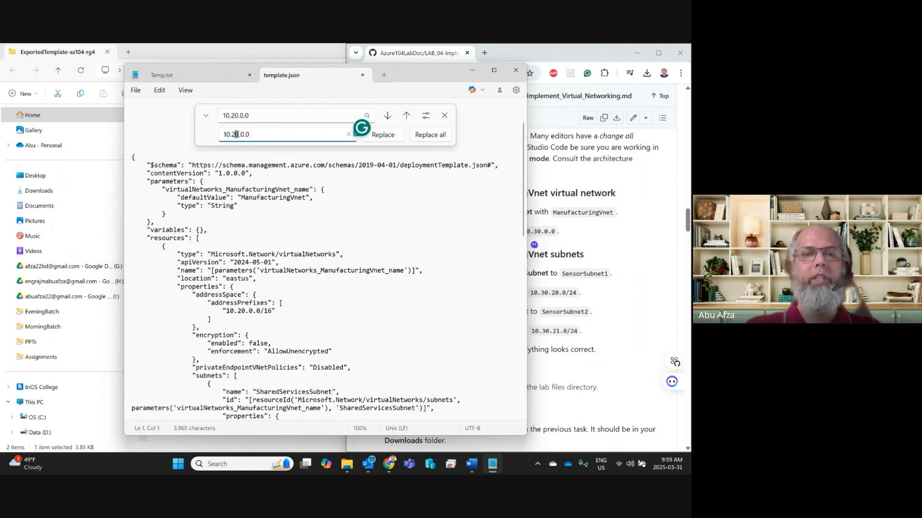
pyautogui.click(236, 134)
pyautogui.press('BackSpace')
pyautogui.write('3')
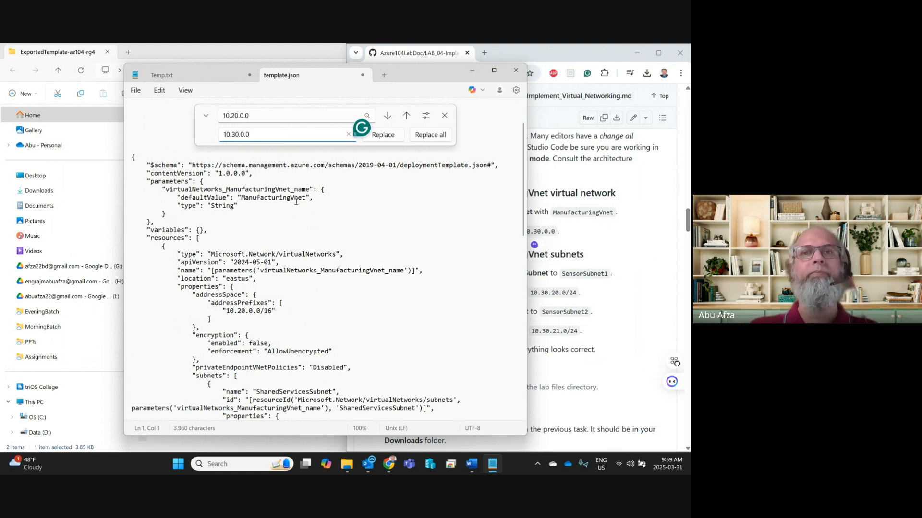
pyautogui.click(428, 135)
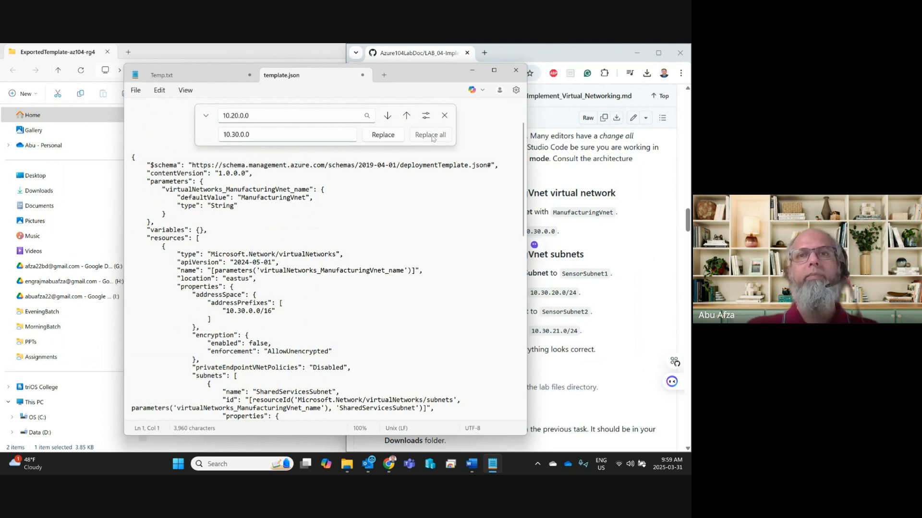
# Close the find-and-replace box in template.json and save the file
pyautogui.click(591, 318)
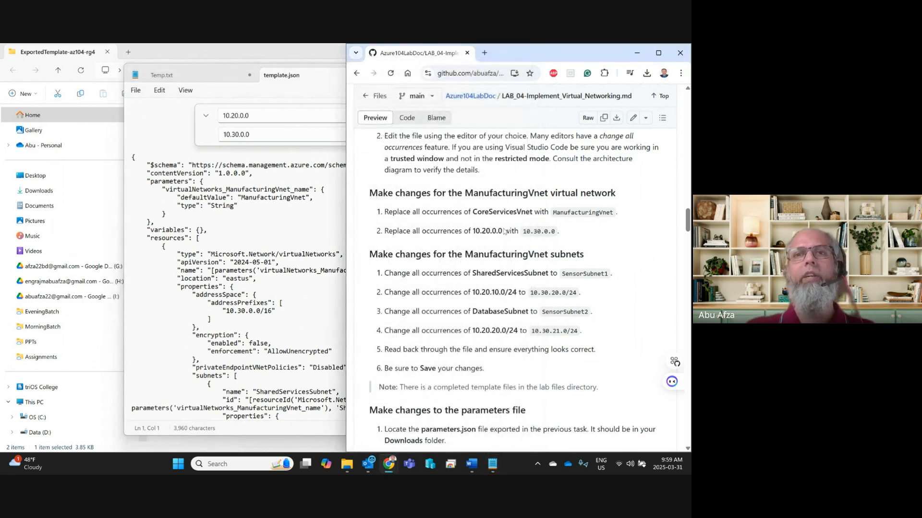
pyautogui.click(224, 204)
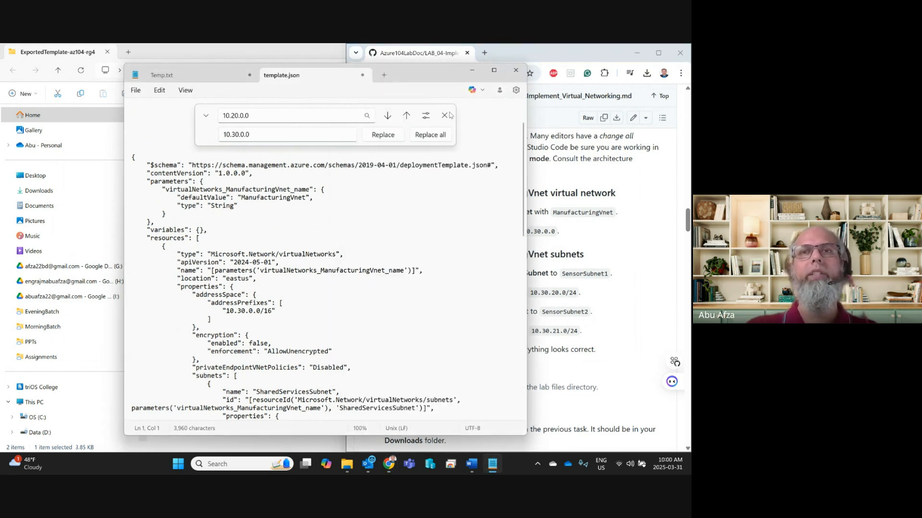
pyautogui.press('Escape')
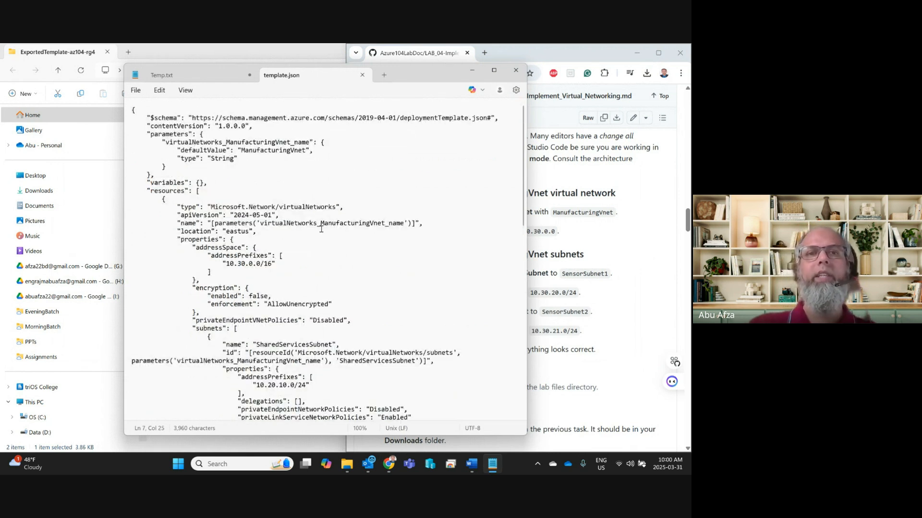
# Check the replaced network name and address prefix in template.json, and highlight the lab's ManufacturingVnet virtual network instructions
pyautogui.click(246, 264)
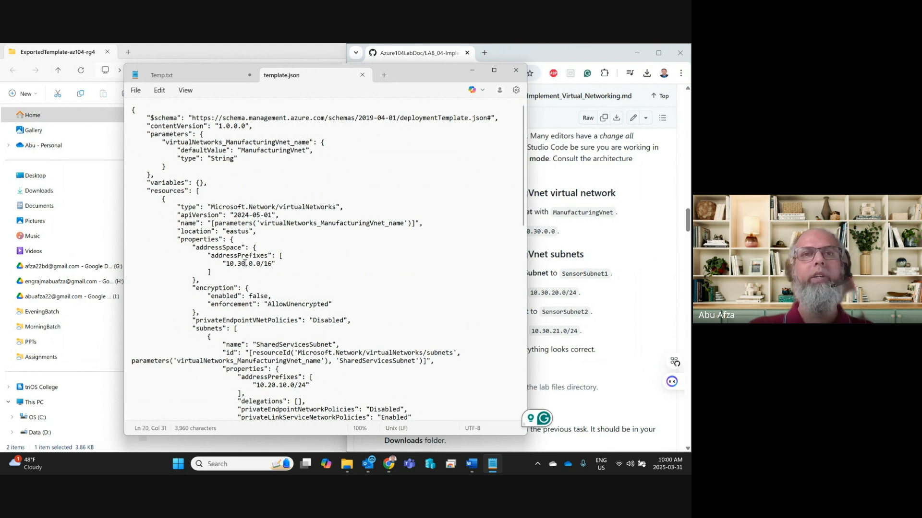
pyautogui.click(280, 150)
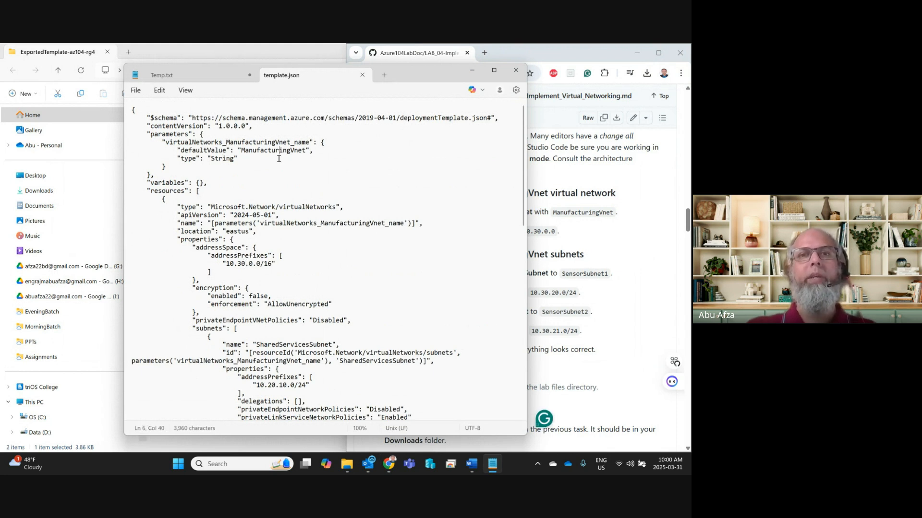
pyautogui.click(363, 223)
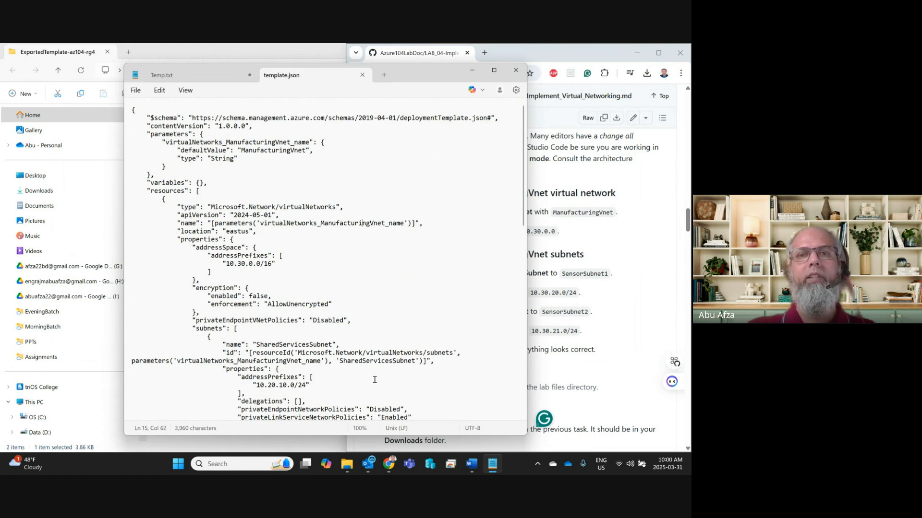
pyautogui.click(552, 294)
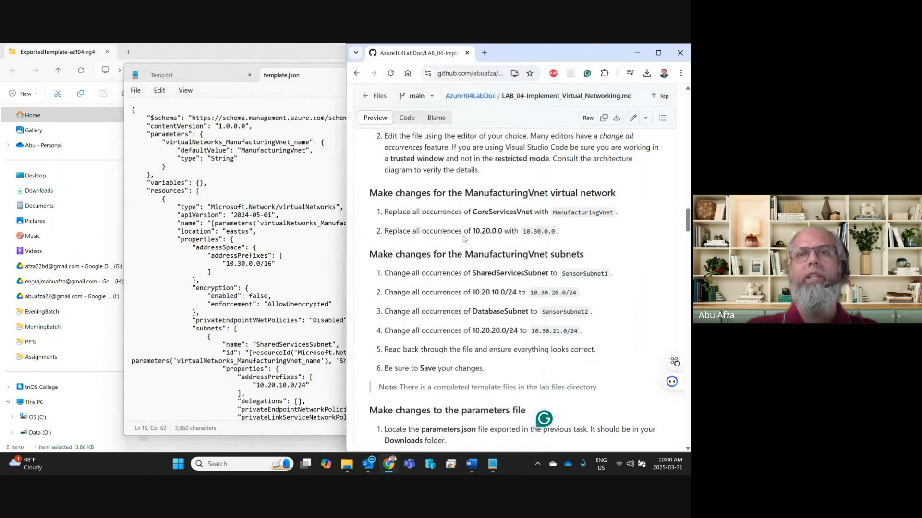
pyautogui.moveTo(362, 193); pyautogui.dragTo(406, 196)
pyautogui.moveTo(561, 233); pyautogui.dragTo(398, 192)
# Copy SharedServicesSubnet from the lab and enter it without a trailing space as the search text in template.json, with replacement options shown
pyautogui.scroll(-2, 480, 176)
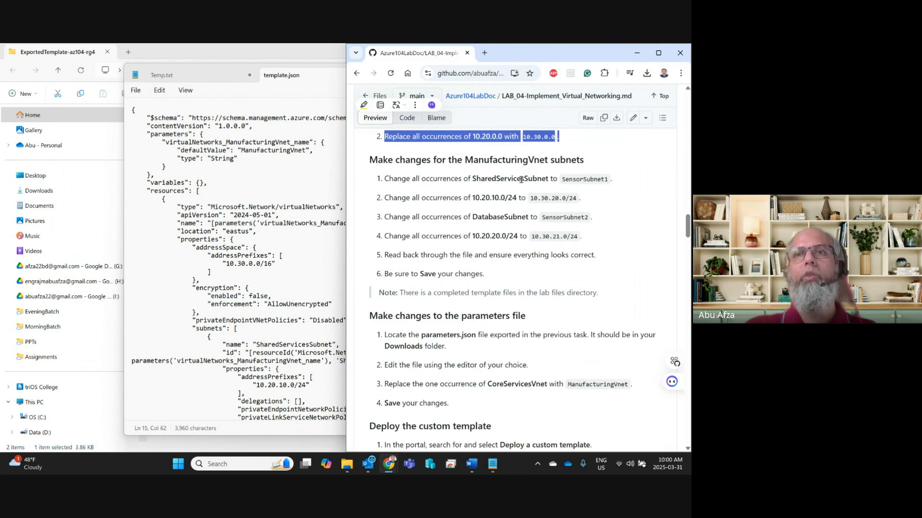
pyautogui.doubleClick(503, 179)
pyautogui.hotkey('ctrl', 'c')
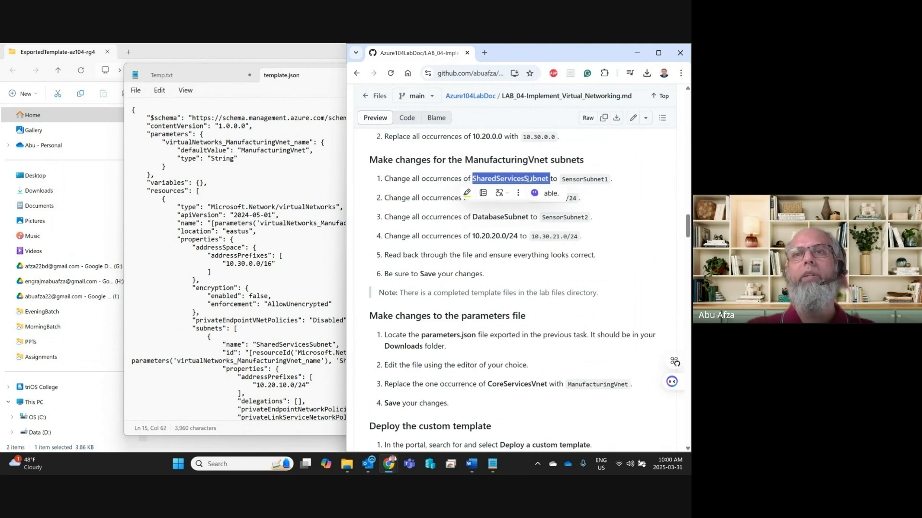
pyautogui.click(294, 142)
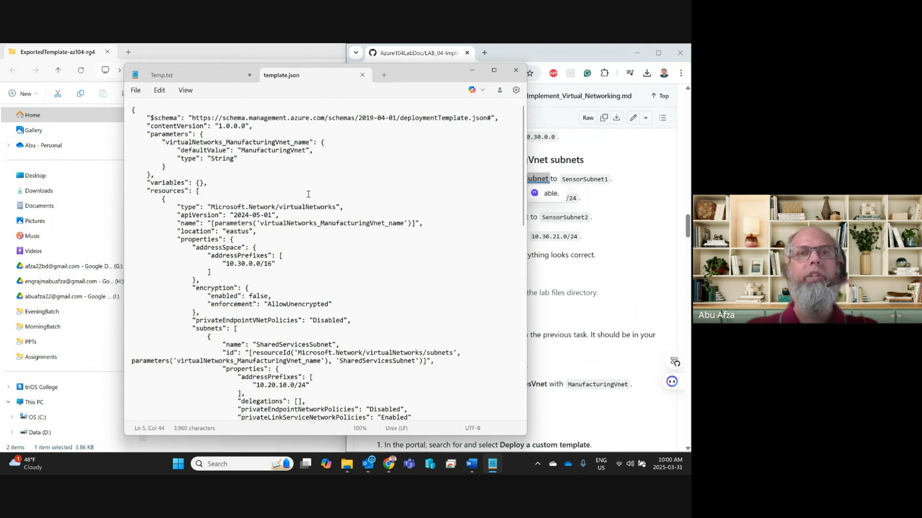
pyautogui.hotkey('ctrl', 'f')
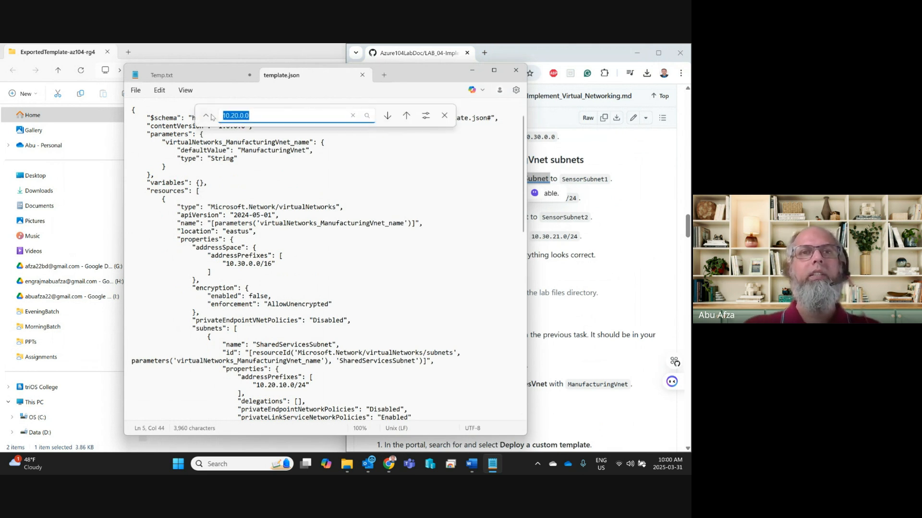
pyautogui.click(206, 116)
pyautogui.click(267, 115)
pyautogui.hotkey('ctrl', 'a')
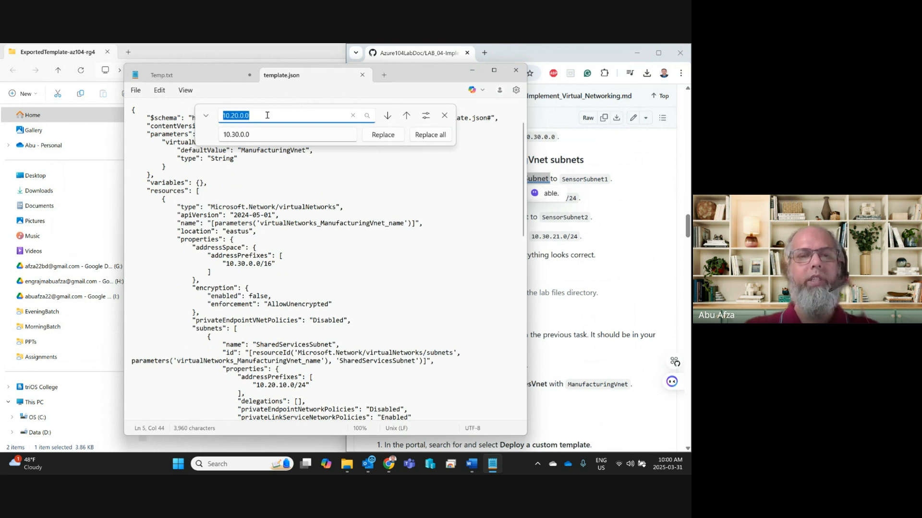
pyautogui.hotkey('ctrl', 'v')
pyautogui.press('BackSpace')
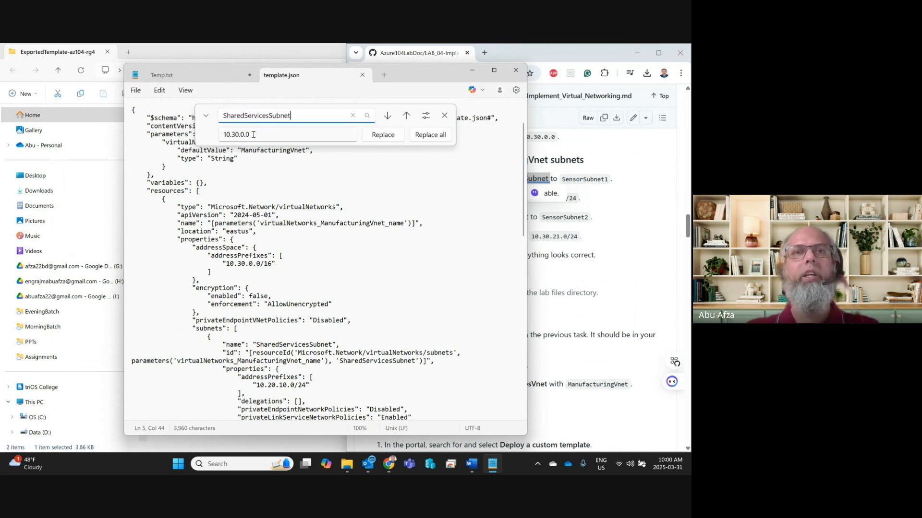
# Copy SensorSubnet1 from the lab as the replacement text and replace all occurrences of SharedServicesSubnet in template.json
pyautogui.click(586, 181)
pyautogui.doubleClick(591, 180)
pyautogui.hotkey('ctrl', 'c')
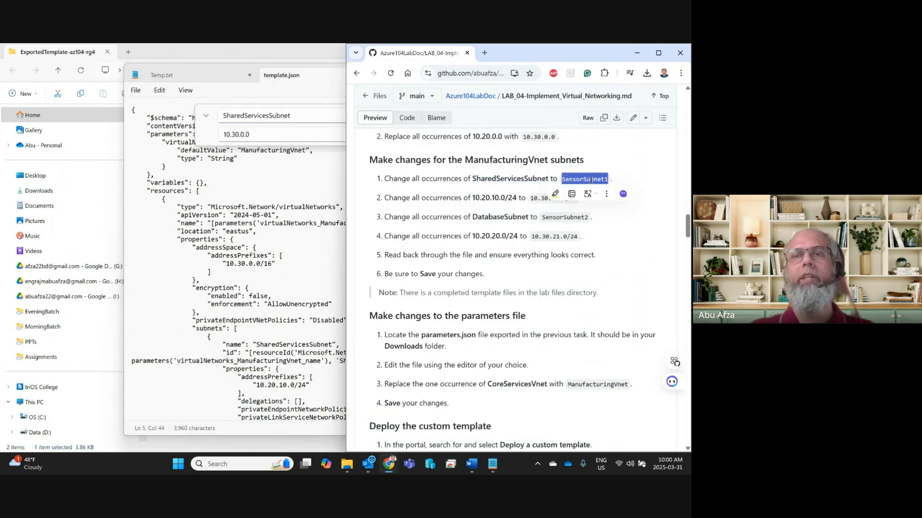
pyautogui.click(263, 136)
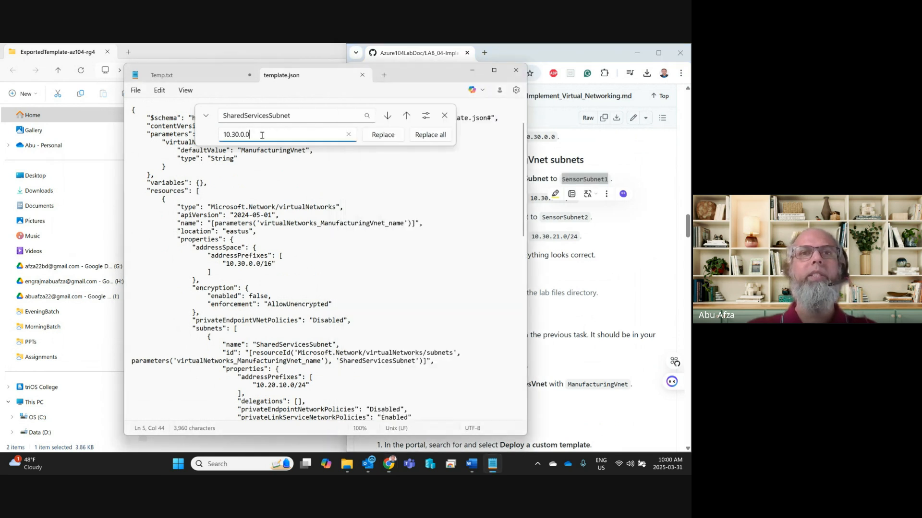
pyautogui.moveTo(256, 135); pyautogui.dragTo(194, 135)
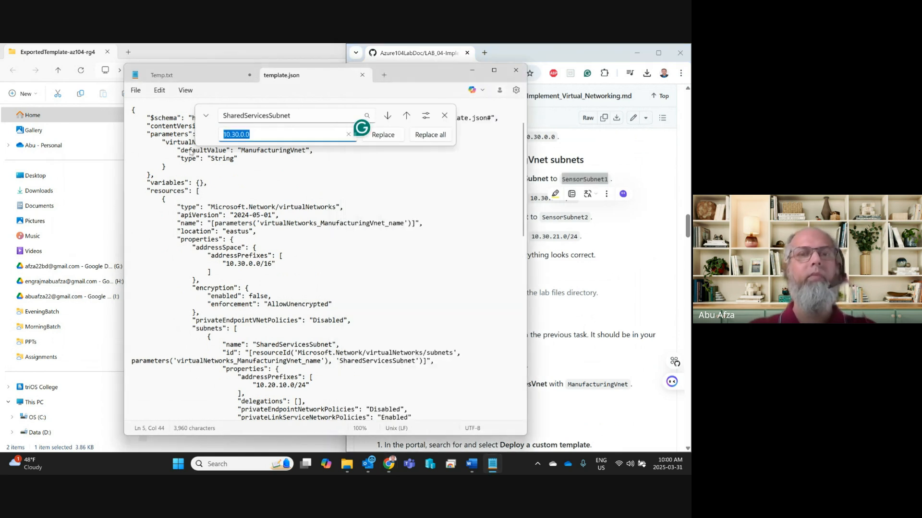
pyautogui.hotkey('ctrl', 'v')
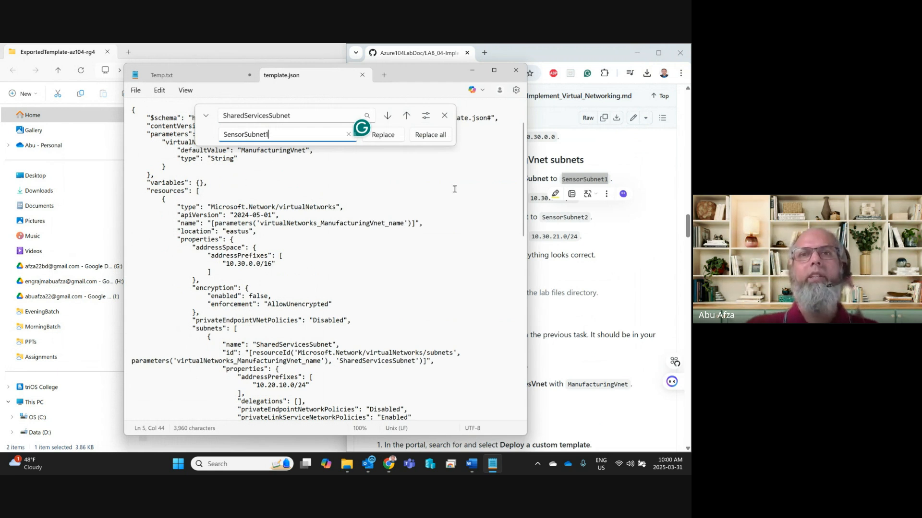
pyautogui.click(440, 136)
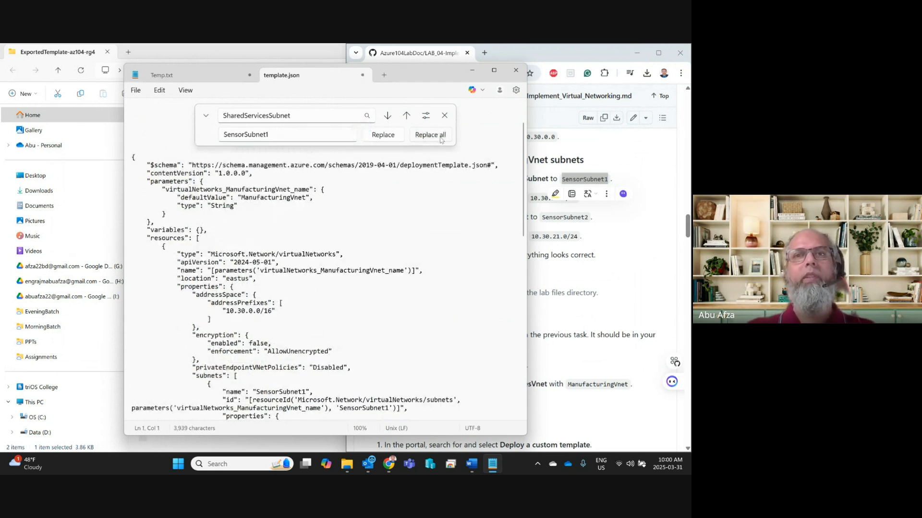
# Copy 10.20.10.0/24 from the lab's subnet instructions and enter it as the search text in template.json
pyautogui.click(635, 251)
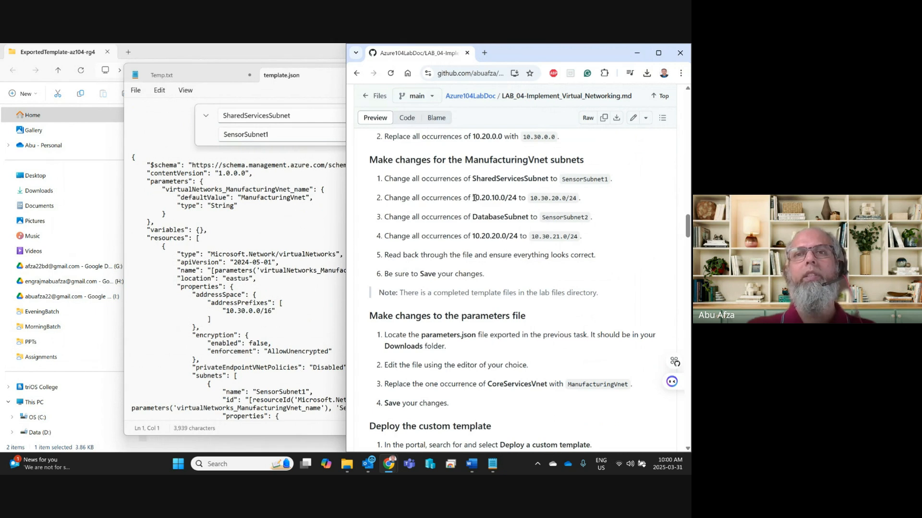
pyautogui.moveTo(472, 198); pyautogui.dragTo(516, 198)
pyautogui.hotkey('ctrl', 'c')
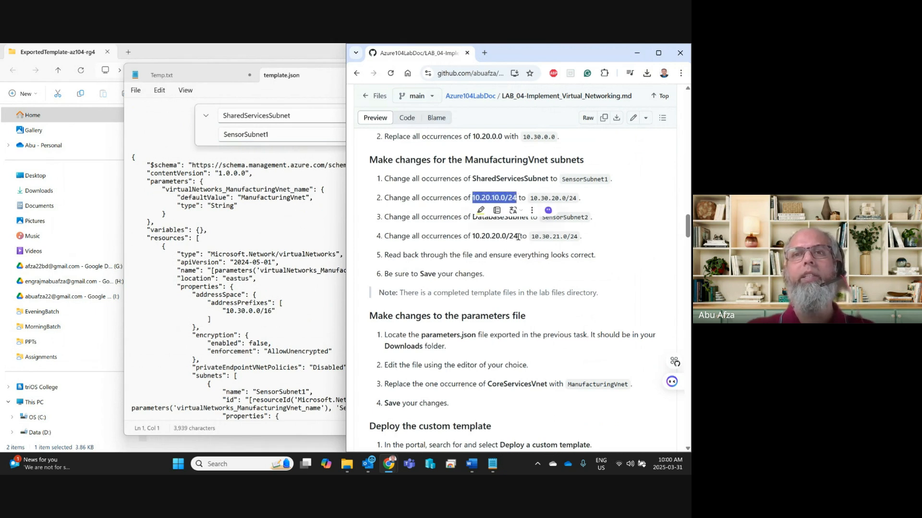
pyautogui.moveTo(293, 116); pyautogui.dragTo(224, 117)
pyautogui.hotkey('ctrl', 'v')
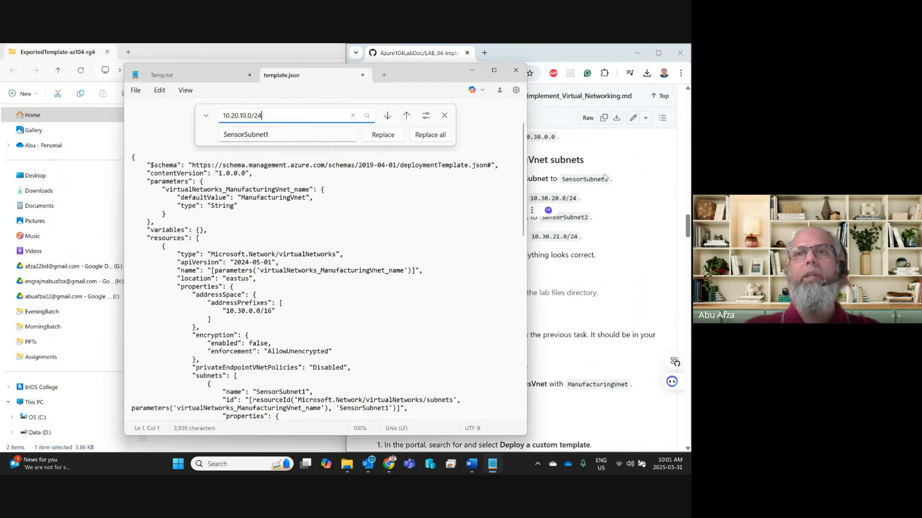
# Replace all occurrences of 10.20.10.0/24 in template.json with 10.30.20.0/24 copied from the lab, and review the subnet definitions
pyautogui.click(575, 200)
pyautogui.moveTo(531, 198); pyautogui.dragTo(577, 199)
pyautogui.hotkey('ctrl', 'c')
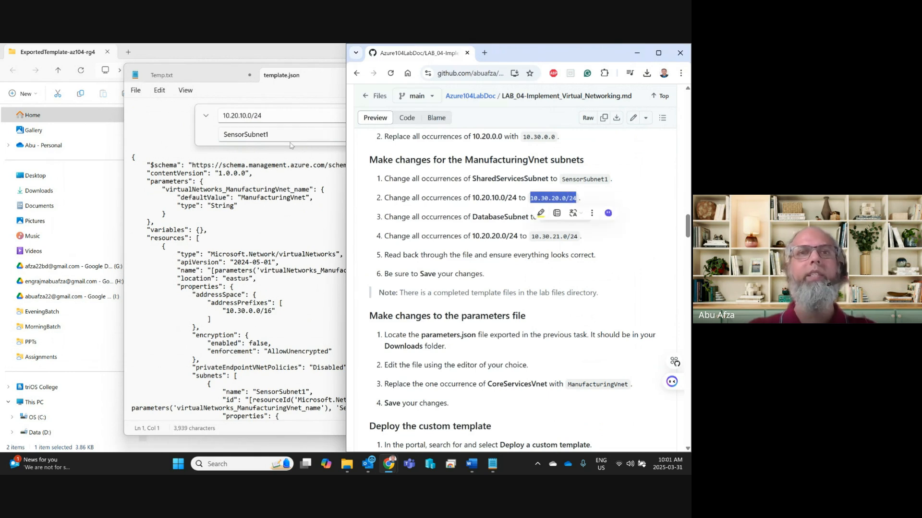
pyautogui.moveTo(283, 135); pyautogui.dragTo(220, 134)
pyautogui.hotkey('ctrl', 'v')
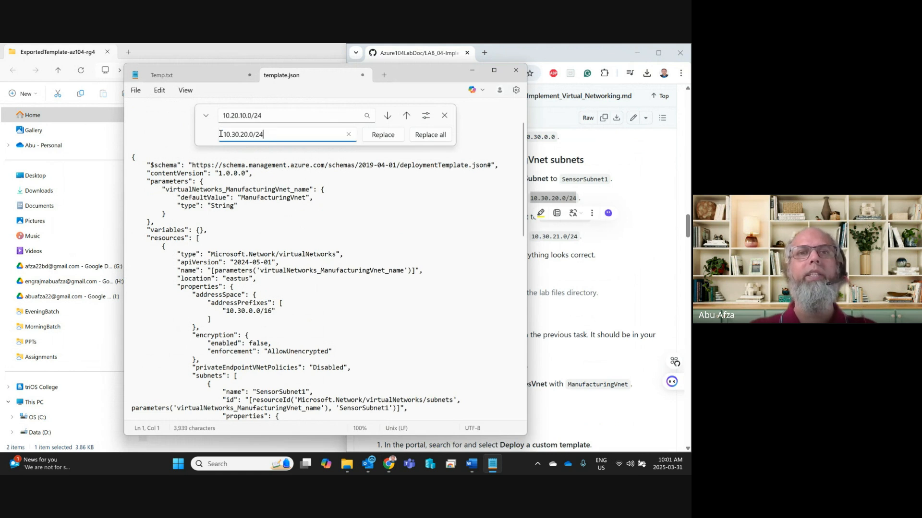
pyautogui.click(432, 137)
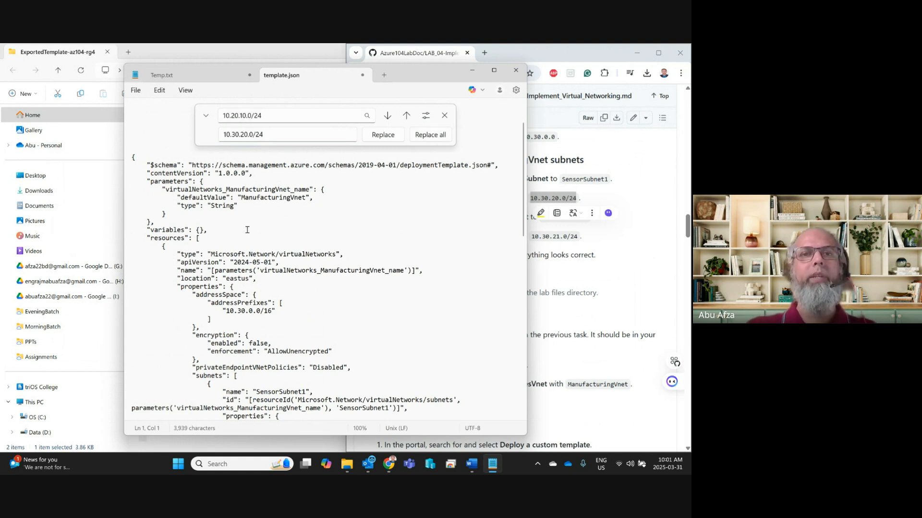
pyautogui.scroll(-14, 277, 288)
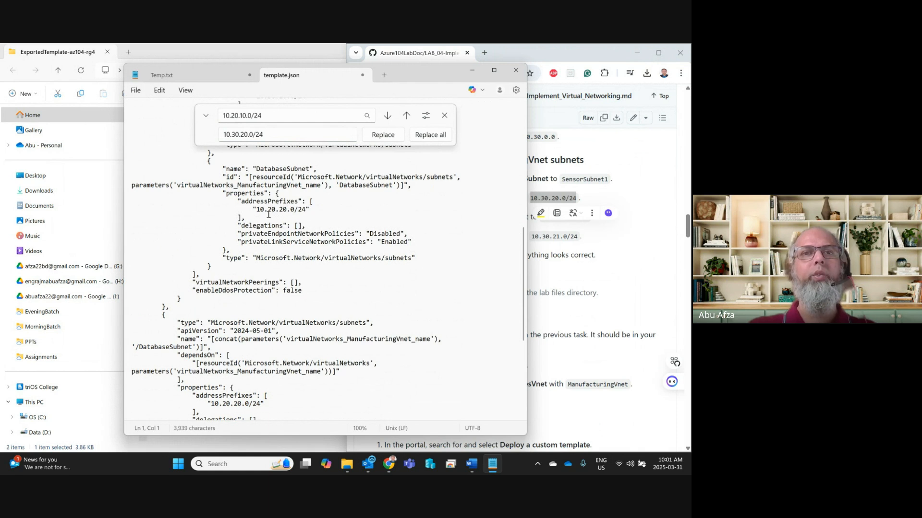
pyautogui.scroll(-5, 300, 296)
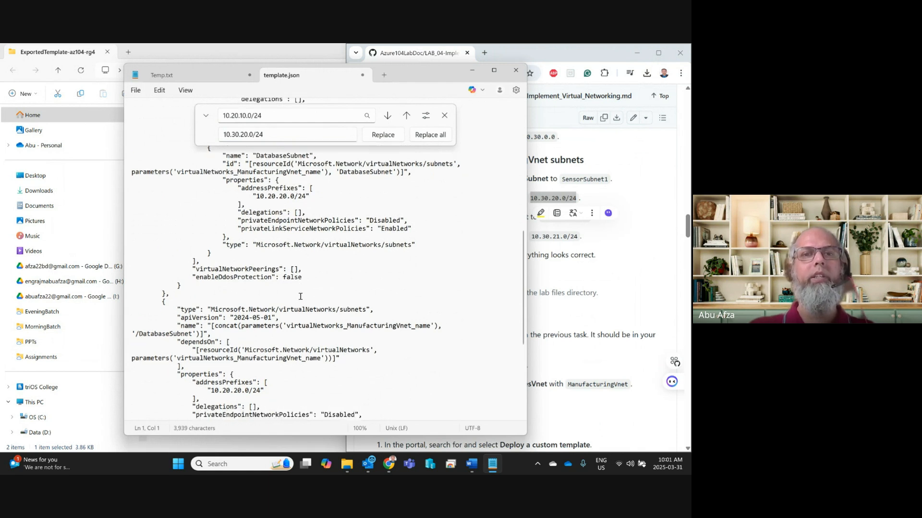
pyautogui.scroll(-3, 300, 297)
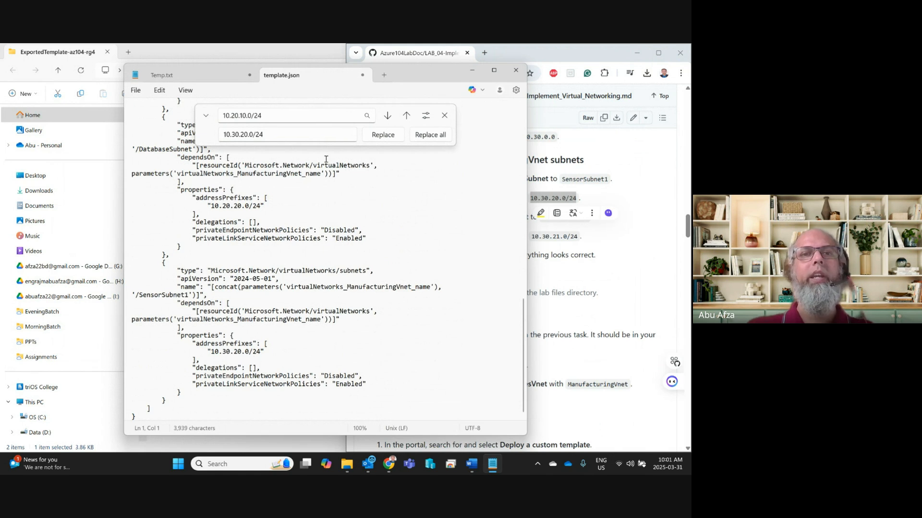
# Copy DatabaseSubnet from the lab and enter it as the search text in template.json
pyautogui.click(593, 262)
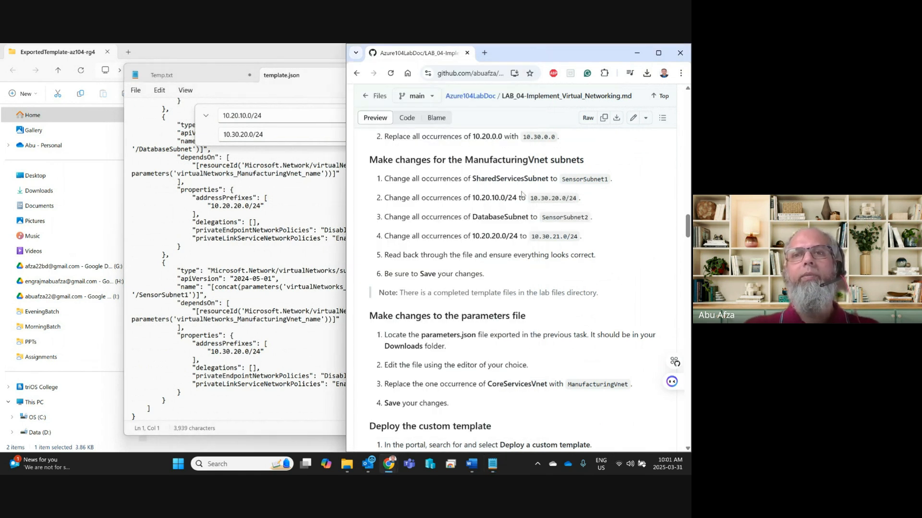
pyautogui.doubleClick(496, 218)
pyautogui.hotkey('ctrl', 'c')
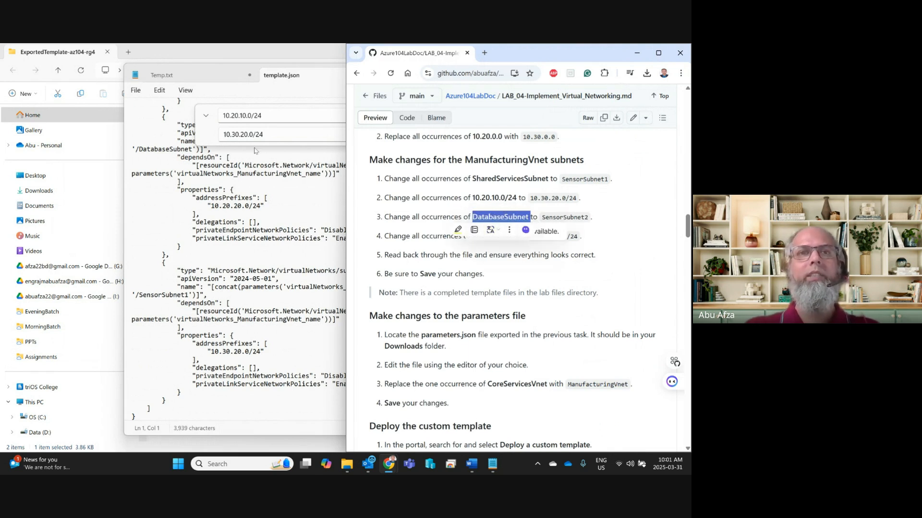
pyautogui.click(271, 122)
pyautogui.hotkey('ctrl', 'v')
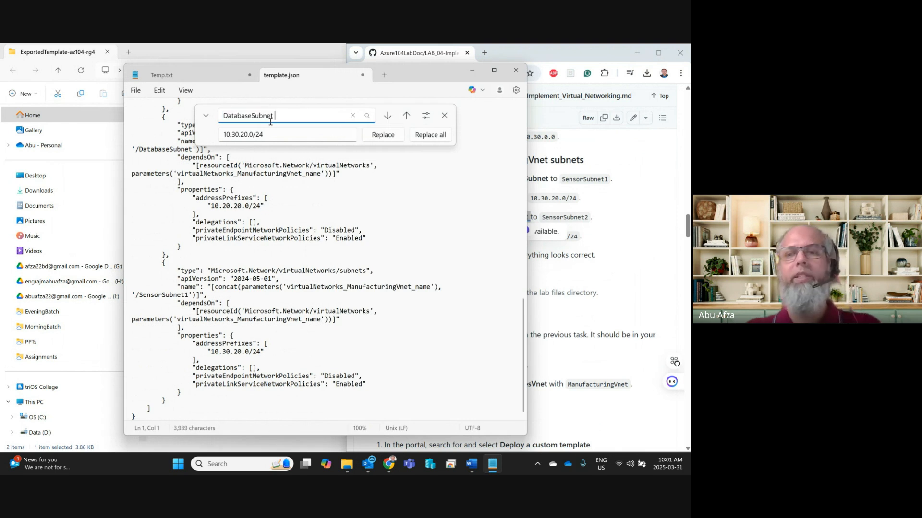
# Copy SensorSubnet2 from the lab as the replacement text and replace all occurrences of DatabaseSubnet in template.json
pyautogui.click(580, 218)
pyautogui.doubleClick(575, 218)
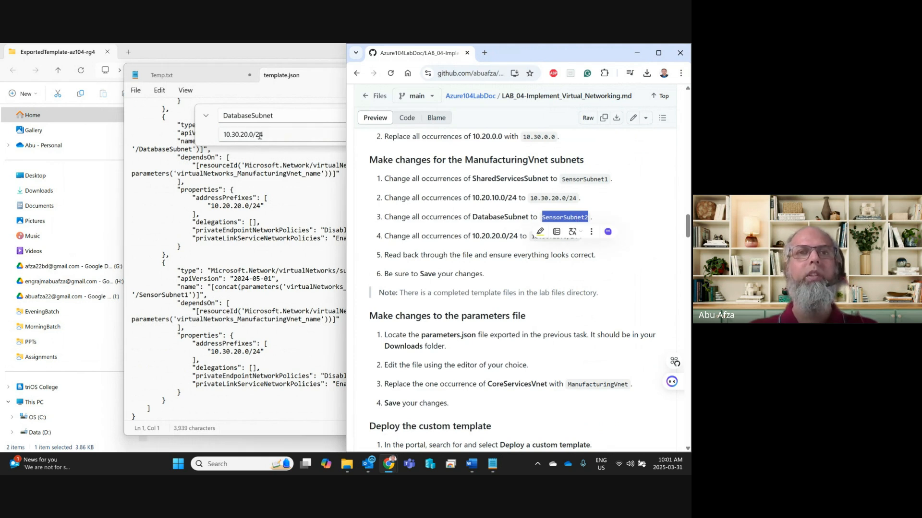
pyautogui.moveTo(271, 136); pyautogui.dragTo(223, 133)
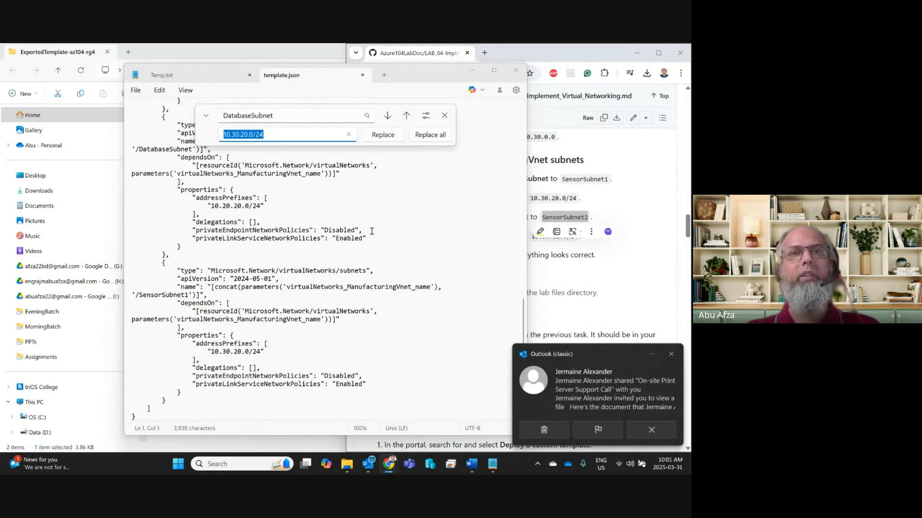
pyautogui.click(574, 214)
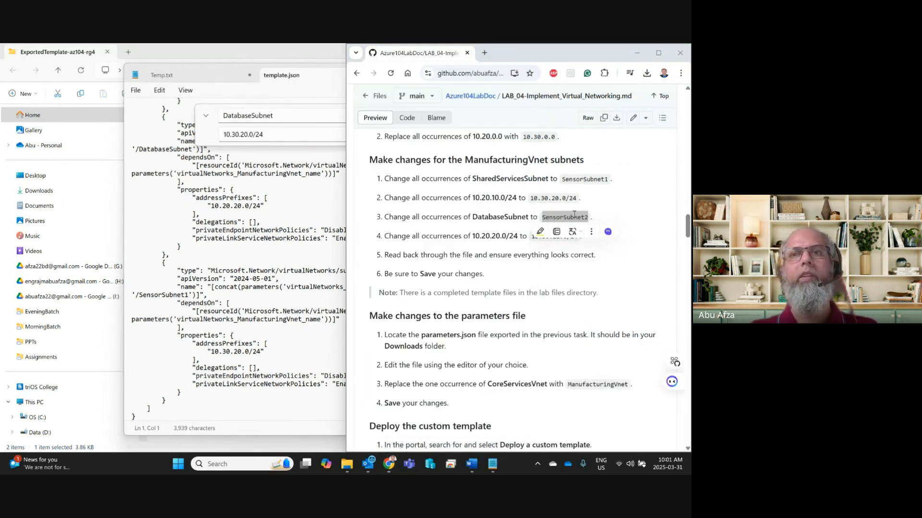
pyautogui.doubleClick(574, 215)
pyautogui.doubleClick(574, 216)
pyautogui.hotkey('ctrl', 'c')
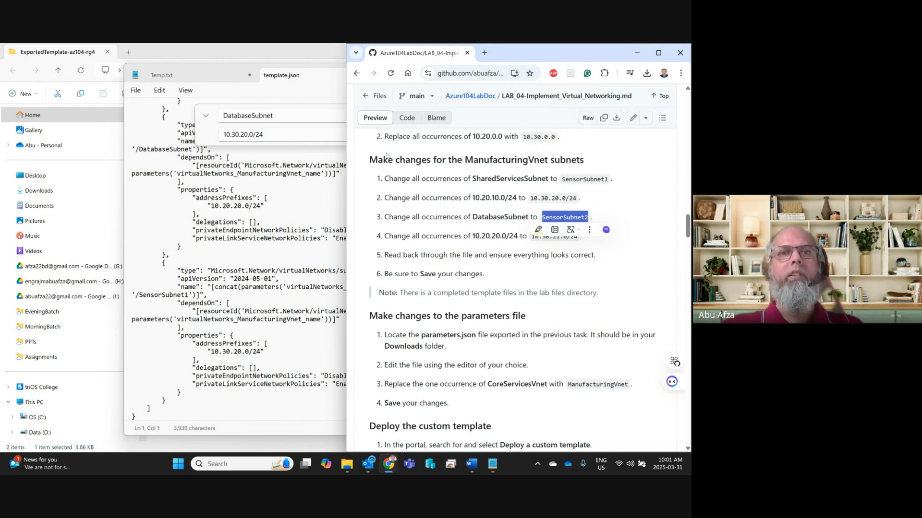
pyautogui.click(276, 133)
pyautogui.moveTo(276, 132); pyautogui.dragTo(211, 133)
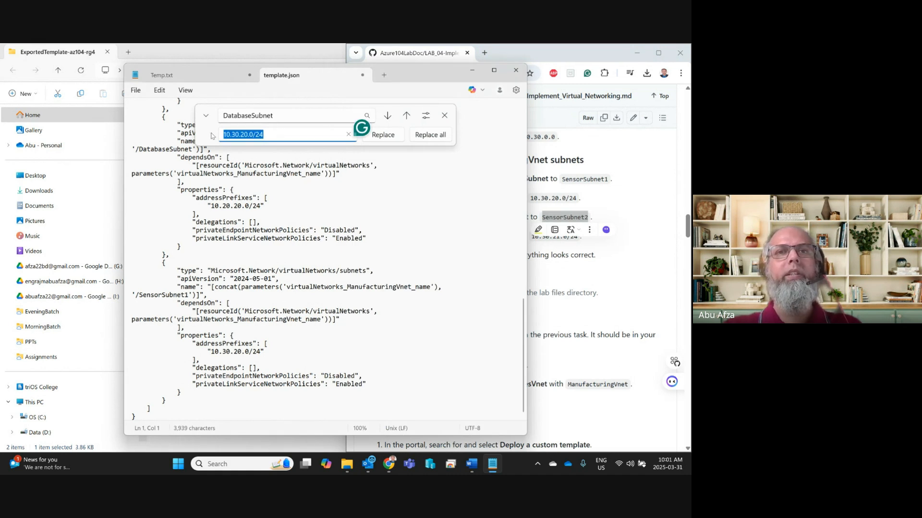
pyautogui.hotkey('ctrl', 'v')
pyautogui.click(430, 134)
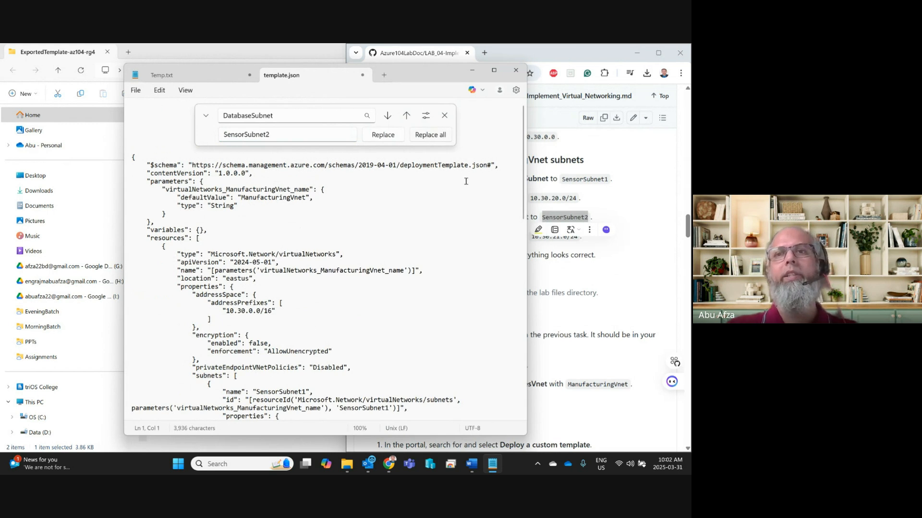
# Copy 10.20.20.0/24 from the lab's subnet instructions and enter it as the search text in template.json
pyautogui.click(562, 266)
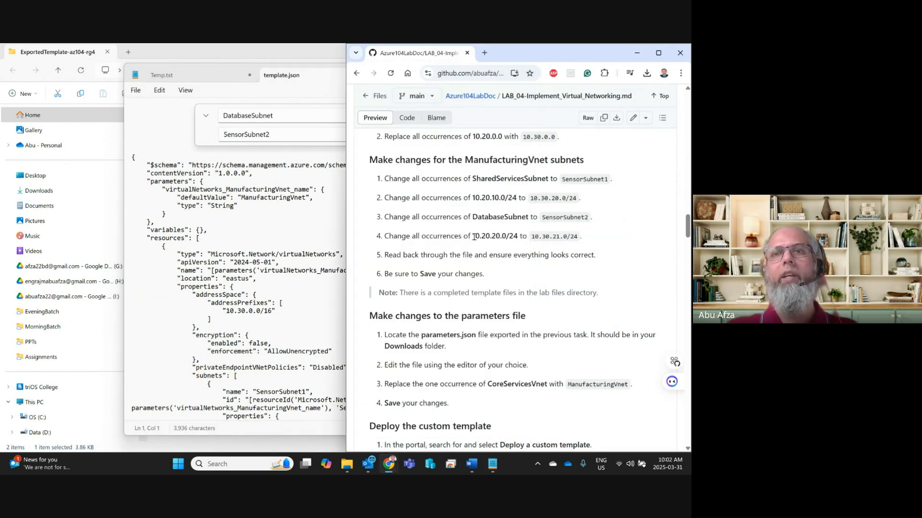
pyautogui.moveTo(473, 237); pyautogui.dragTo(519, 237)
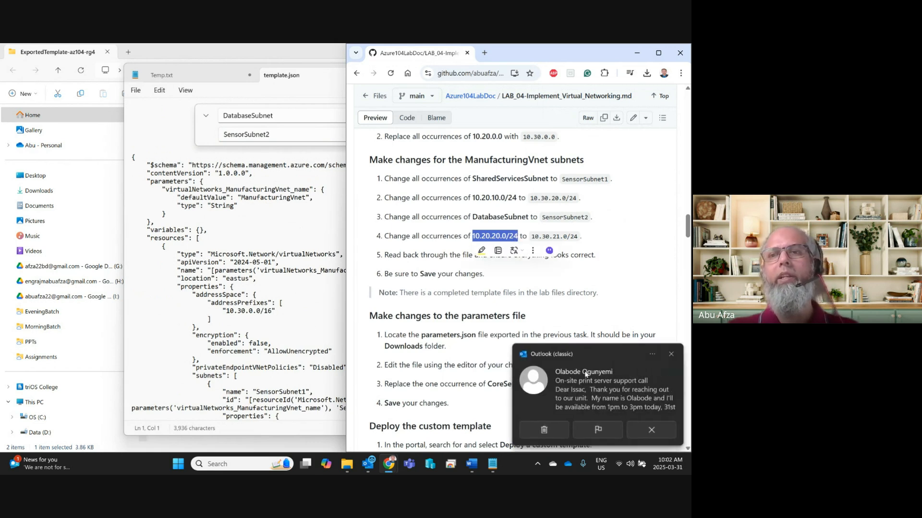
pyautogui.click(644, 430)
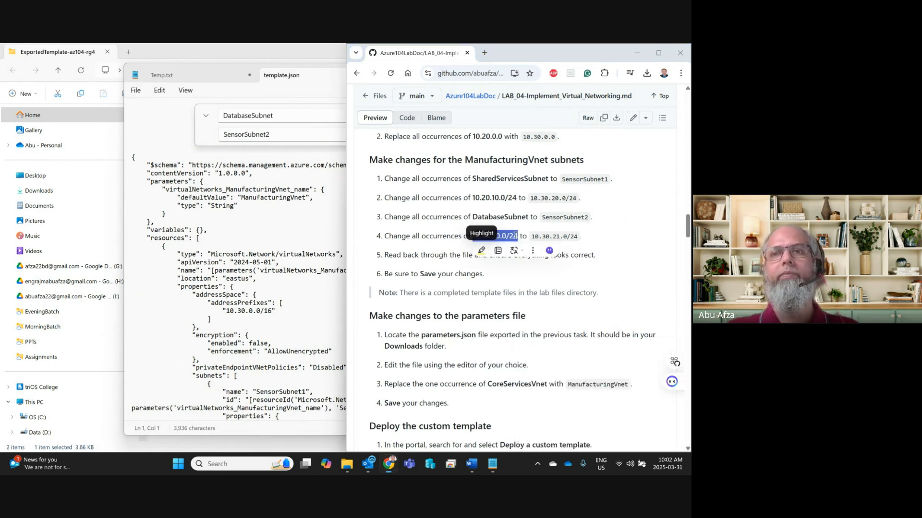
pyautogui.tripleClick(516, 235)
pyautogui.click(509, 302)
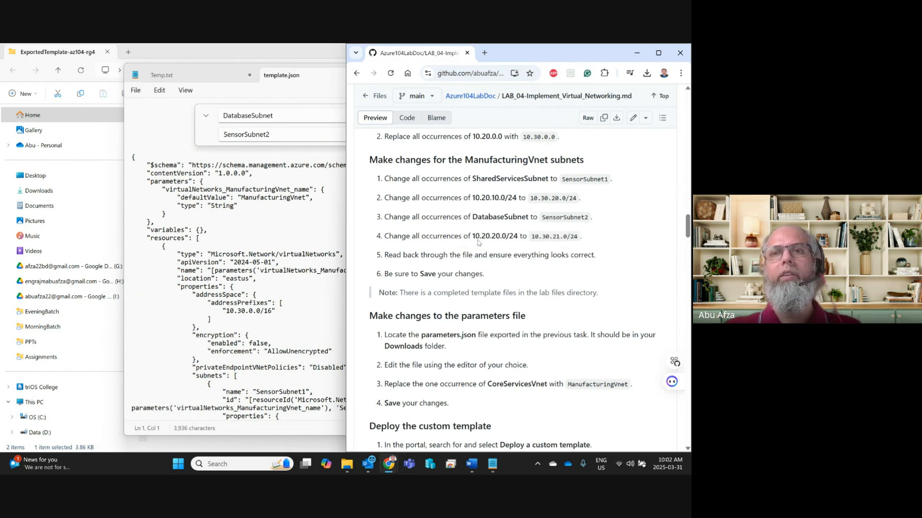
pyautogui.moveTo(472, 236); pyautogui.dragTo(519, 237)
pyautogui.hotkey('ctrl', 'c')
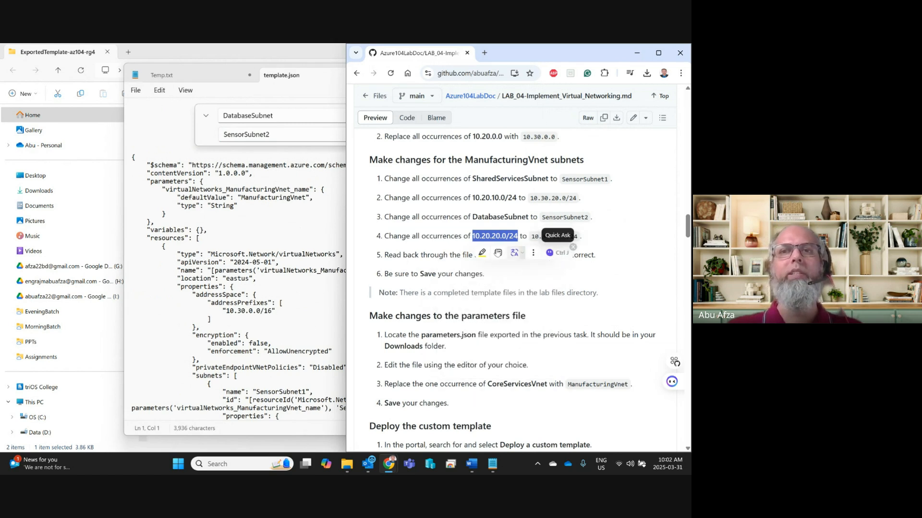
pyautogui.click(289, 121)
pyautogui.moveTo(284, 115); pyautogui.dragTo(218, 115)
pyautogui.hotkey('ctrl', 'v')
# Replace all occurrences of 10.20.20.0/24 in template.json with 10.30.21.0/24 copied from the lab
pyautogui.click(605, 292)
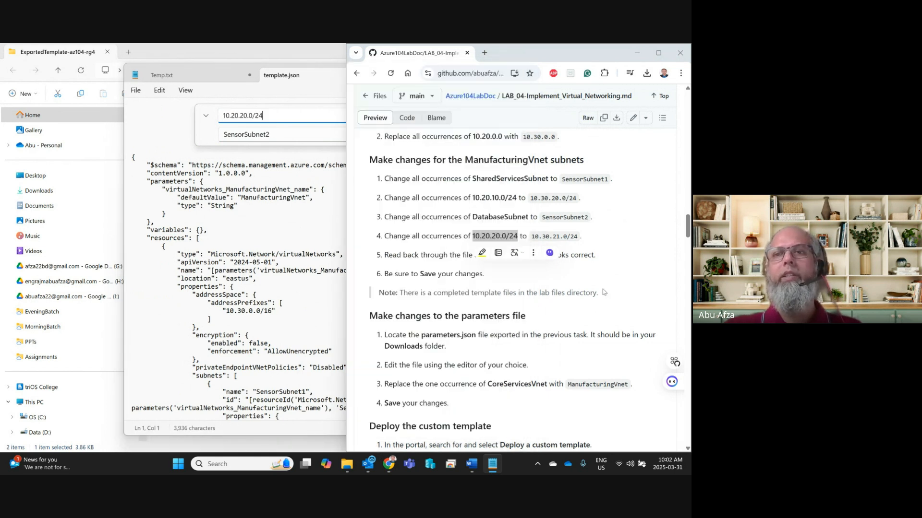
pyautogui.moveTo(533, 236); pyautogui.dragTo(579, 237)
pyautogui.hotkey('ctrl', 'c')
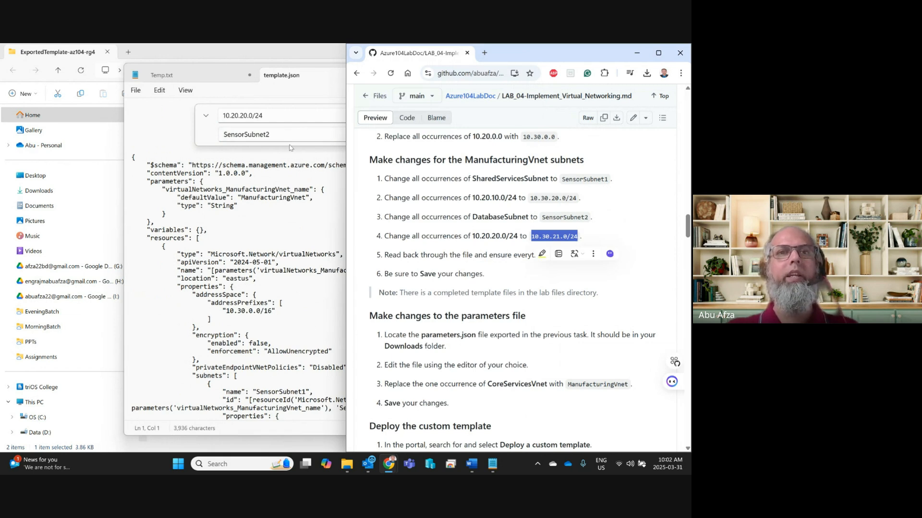
pyautogui.click(282, 134)
pyautogui.moveTo(282, 134); pyautogui.dragTo(217, 135)
pyautogui.hotkey('ctrl', 'v')
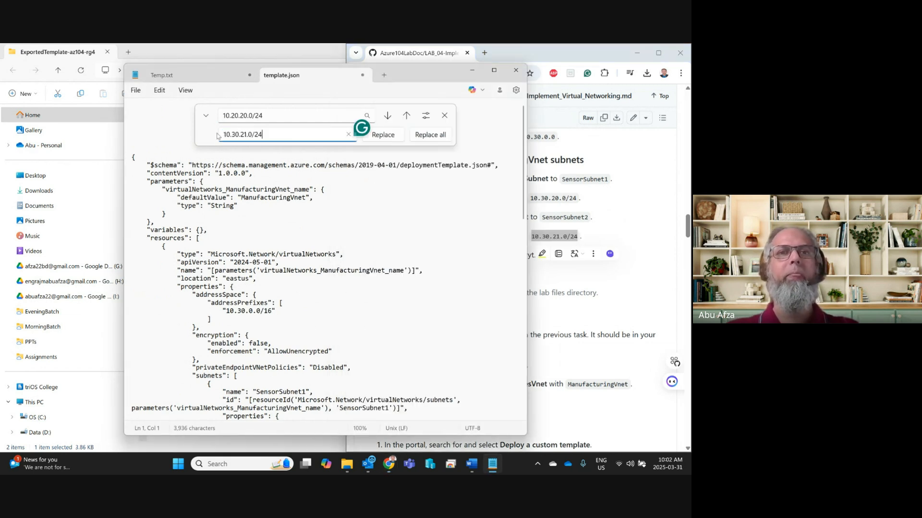
pyautogui.click(427, 136)
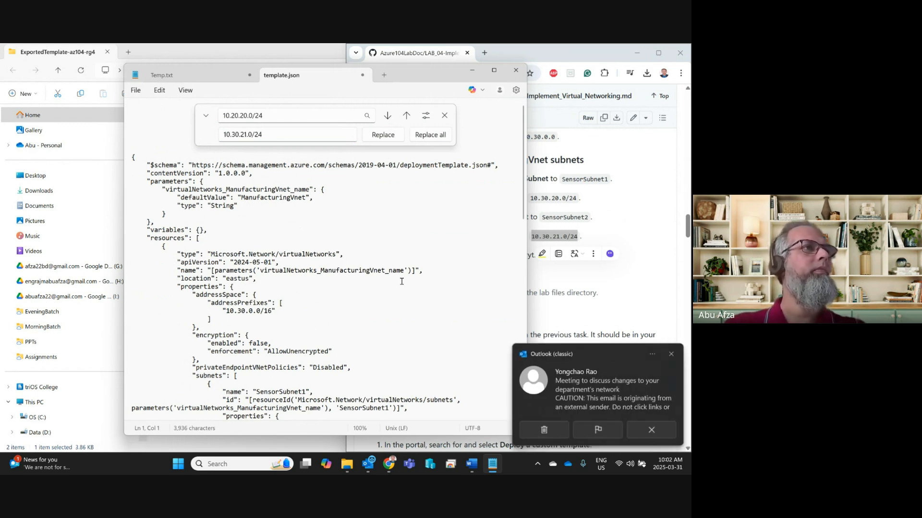
pyautogui.click(651, 431)
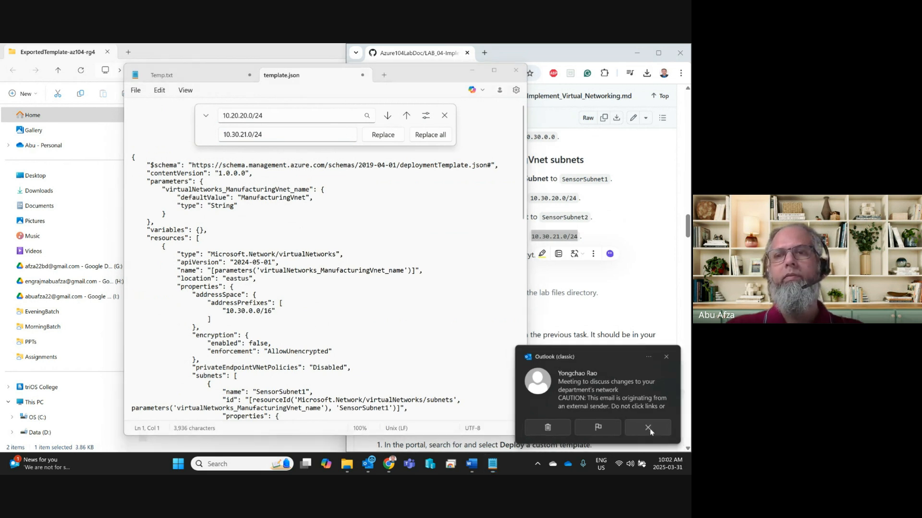
# Close find-and-replace and save the changes to template.json
pyautogui.click(586, 292)
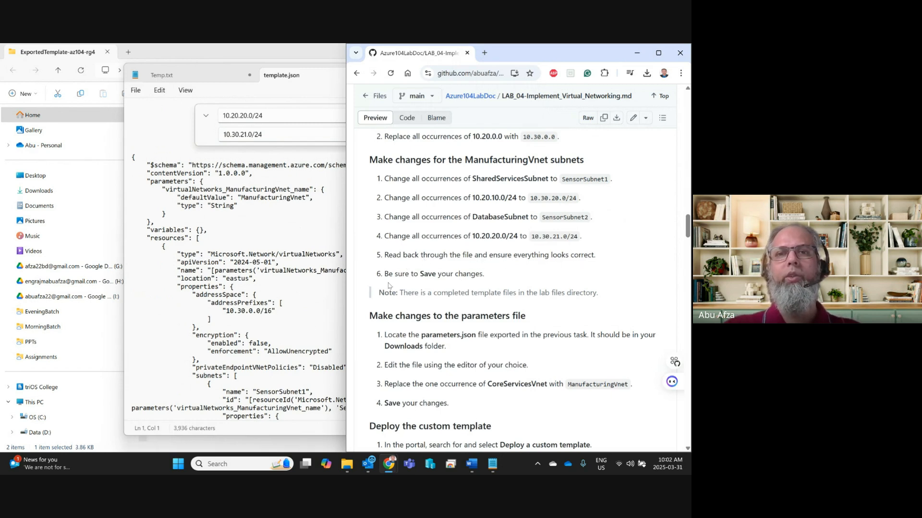
pyautogui.click(276, 280)
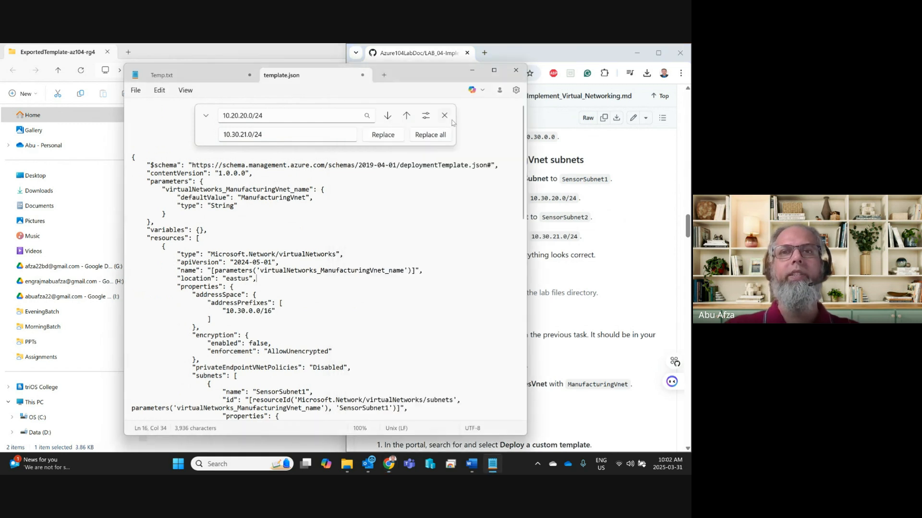
pyautogui.click(444, 115)
pyautogui.click(392, 279)
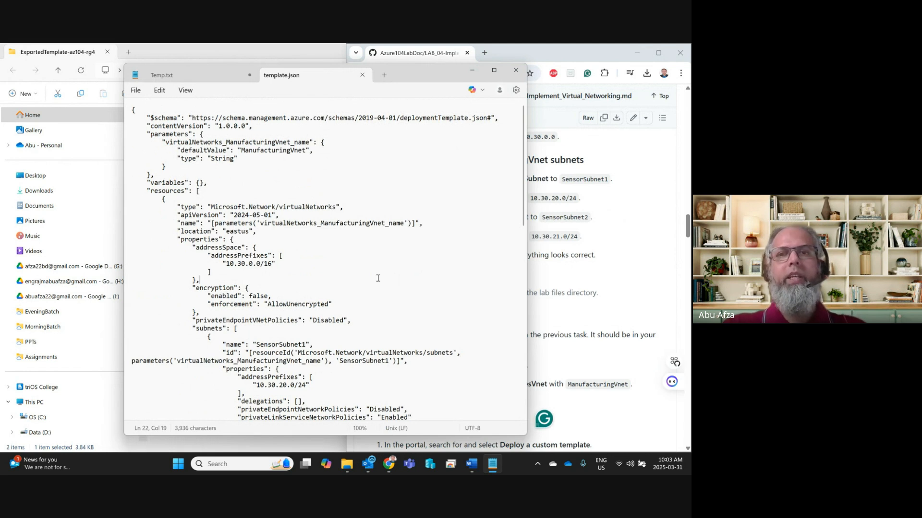
# Read the lab's instructions for the parameters file and open parameters.json from the ExportedTemplate-az104-rg4 folder in the text editor
pyautogui.click(597, 319)
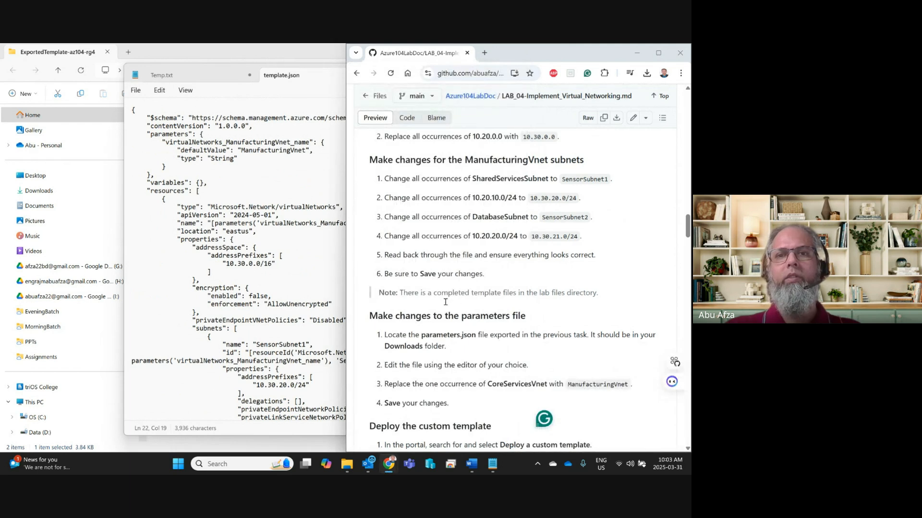
pyautogui.scroll(-7, 447, 277)
pyautogui.scroll(5, 447, 277)
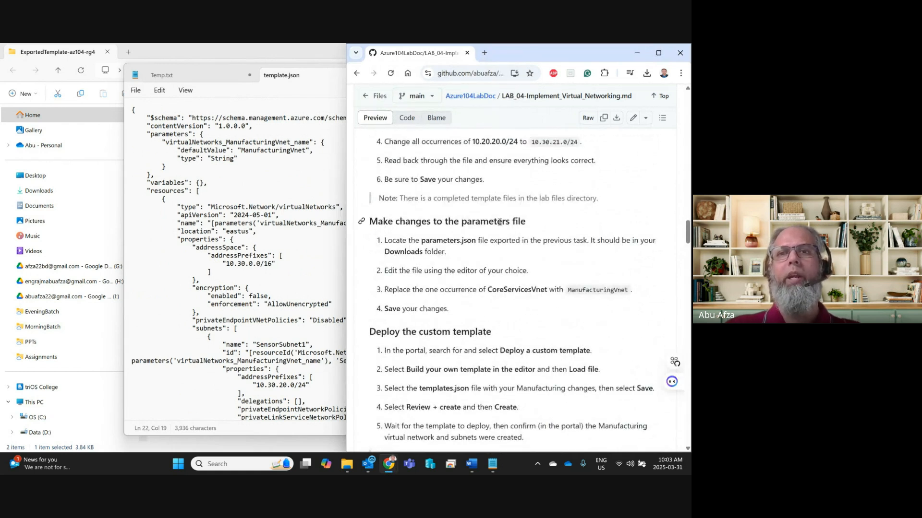
pyautogui.click(297, 224)
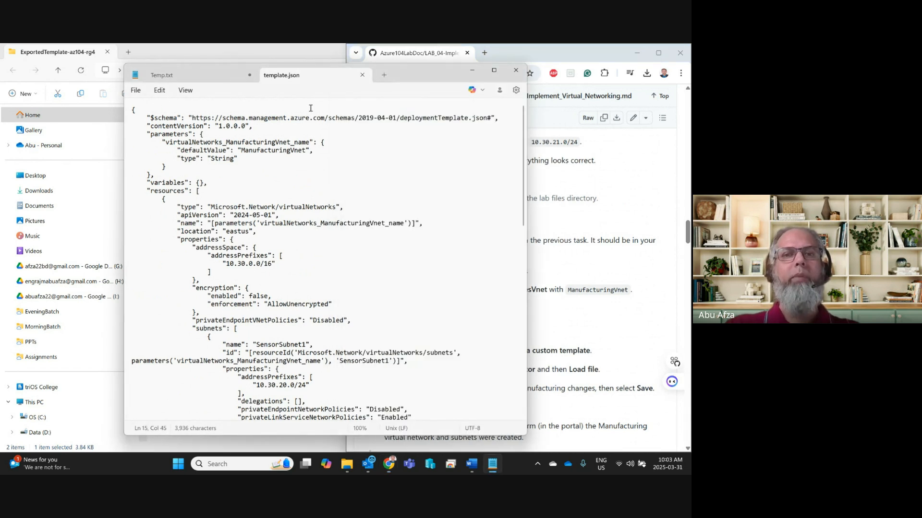
pyautogui.moveTo(347, 468)
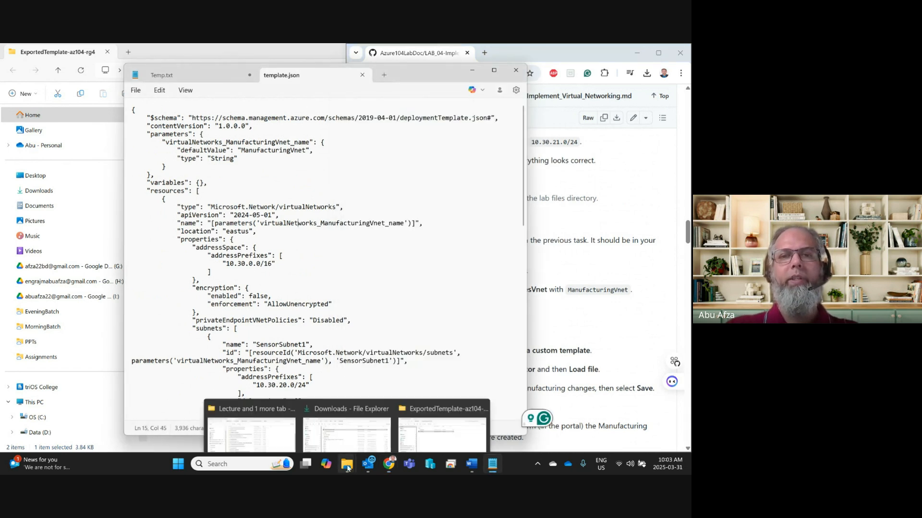
pyautogui.click(441, 434)
pyautogui.click(204, 139)
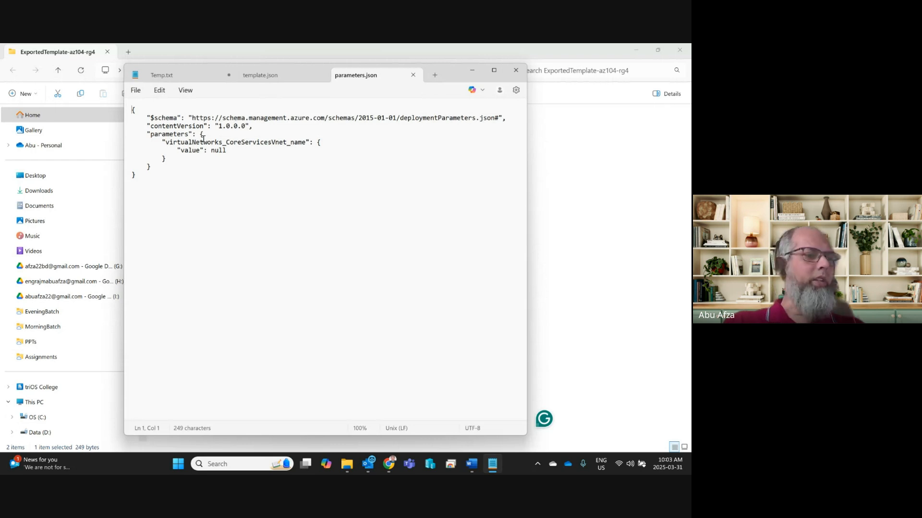
pyautogui.click(636, 50)
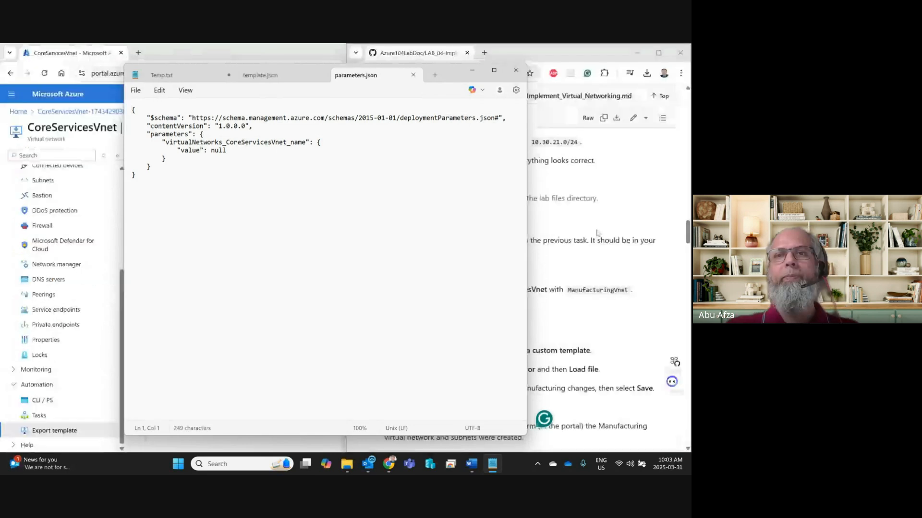
# Copy CoreServicesVnet from the lab, enter it as the search text in parameters.json, and show the replace options
pyautogui.click(598, 233)
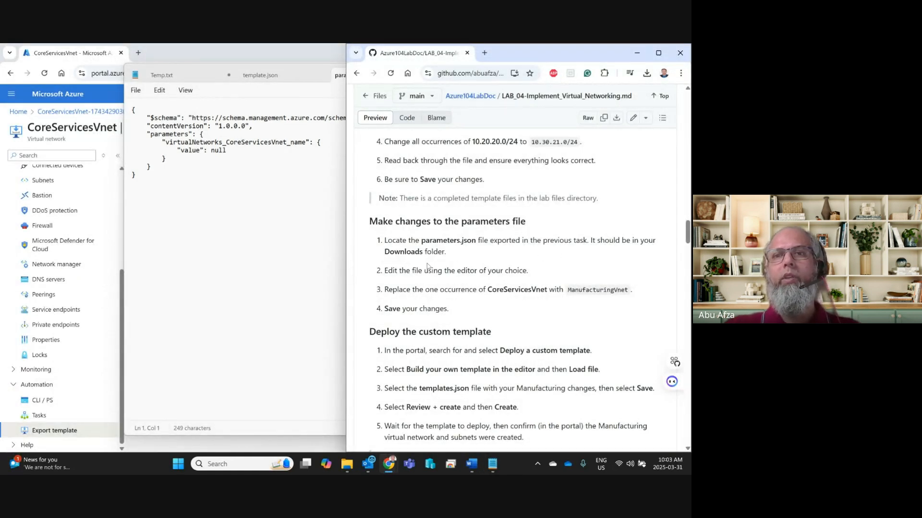
pyautogui.click(664, 427)
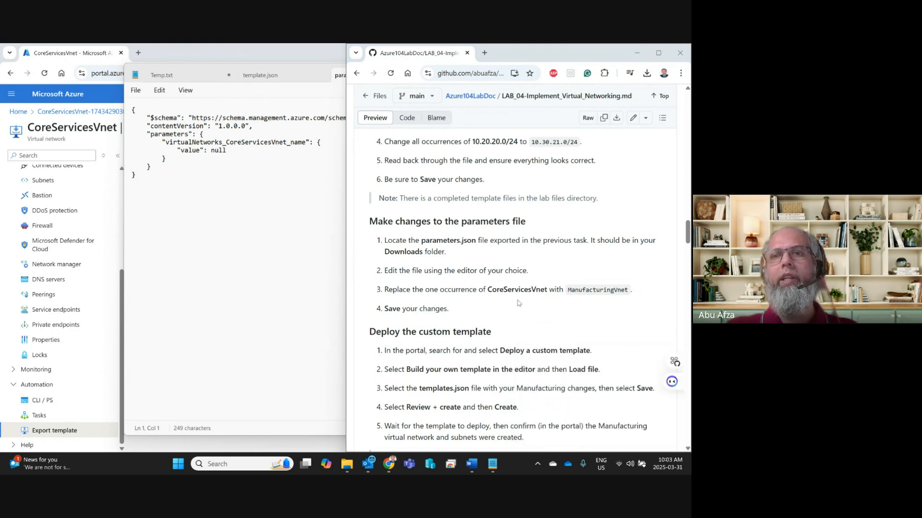
pyautogui.doubleClick(517, 290)
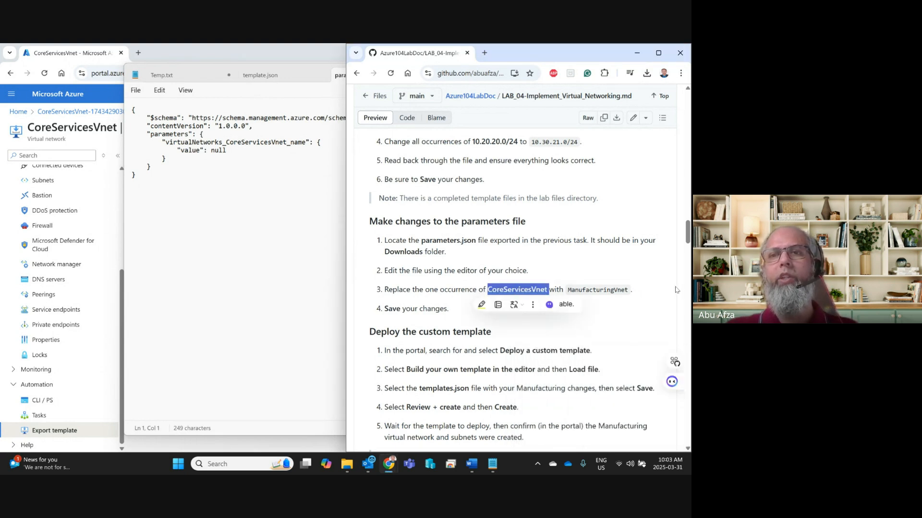
pyautogui.hotkey('ctrl', 'c')
pyautogui.click(343, 201)
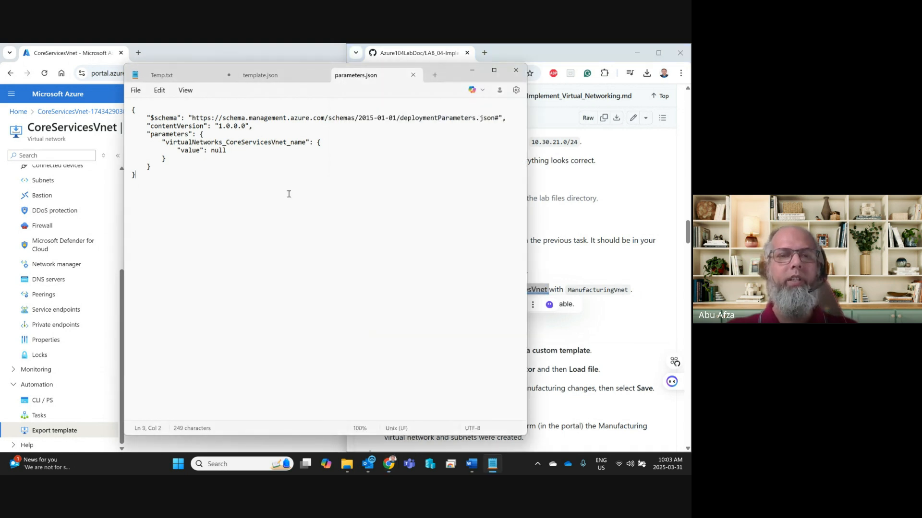
pyautogui.hotkey('ctrl', 'f')
pyautogui.hotkey('ctrl', 'v')
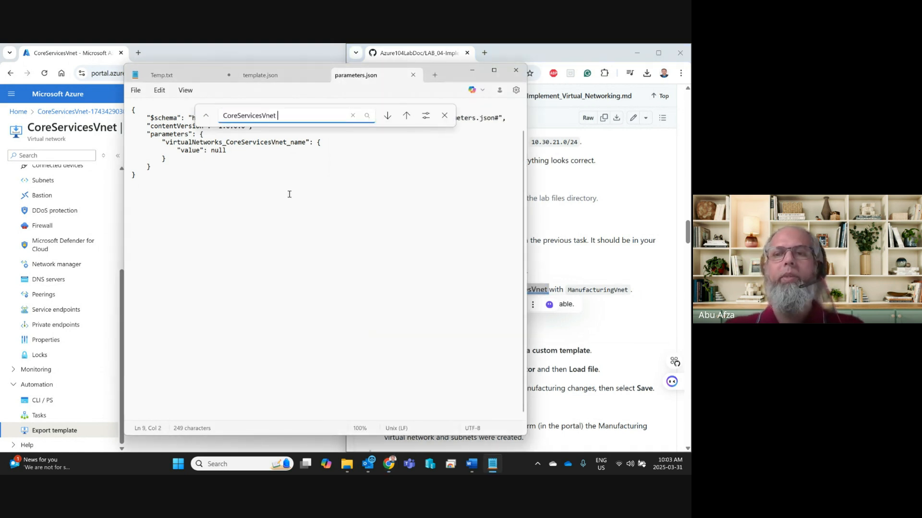
pyautogui.click(206, 116)
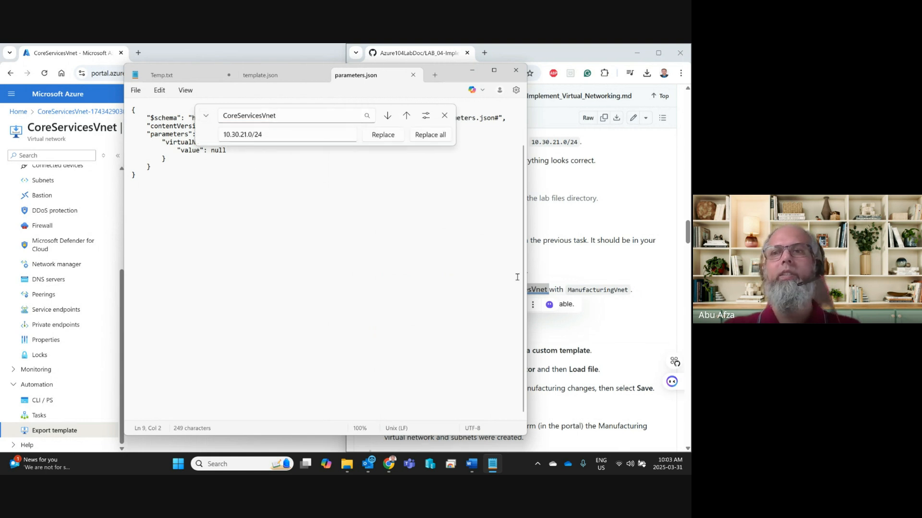
# Replace all occurrences of CoreServicesVnet in parameters.json with ManufacturingVnet copied from the lab, and close find-and-replace
pyautogui.click(588, 288)
pyautogui.doubleClick(595, 289)
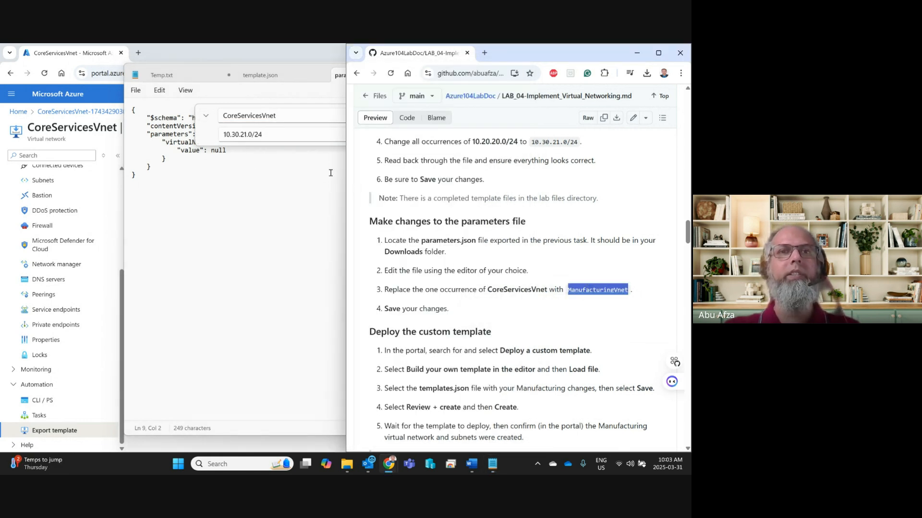
pyautogui.click(284, 138)
pyautogui.doubleClick(277, 135)
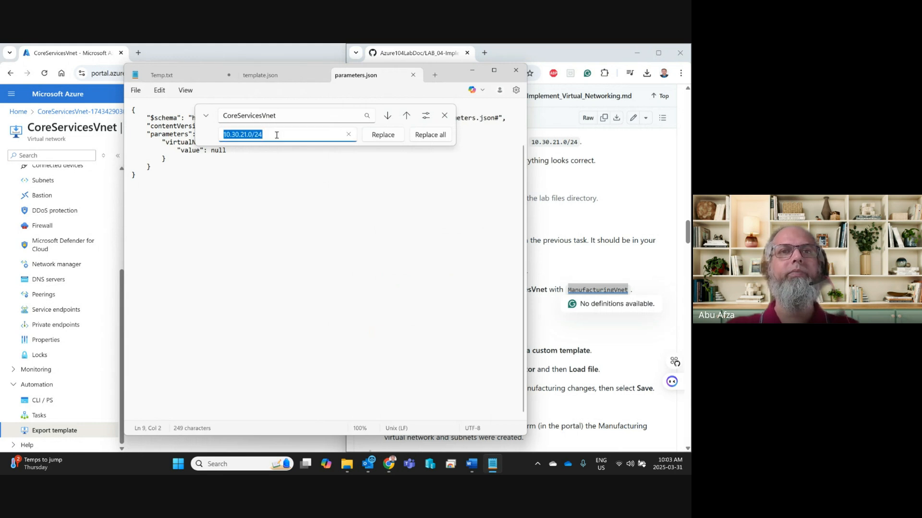
pyautogui.hotkey('ctrl', 'v')
pyautogui.click(435, 136)
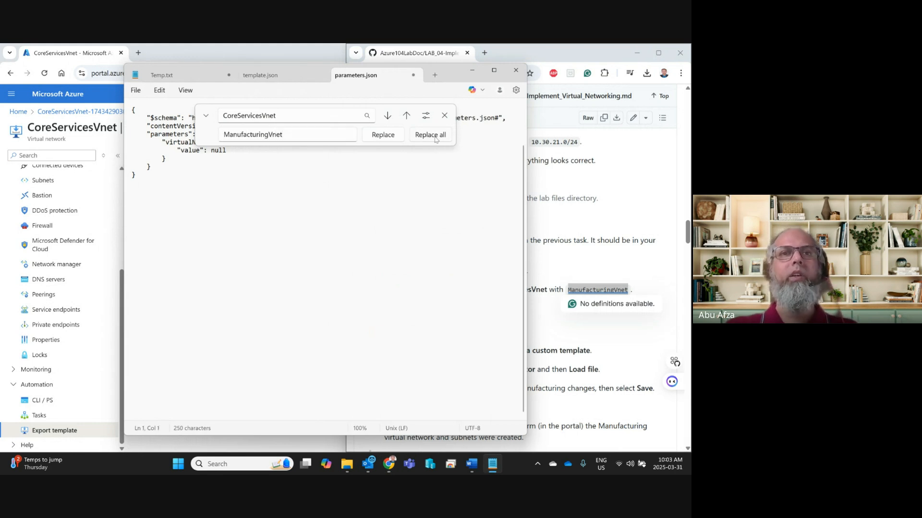
pyautogui.click(444, 115)
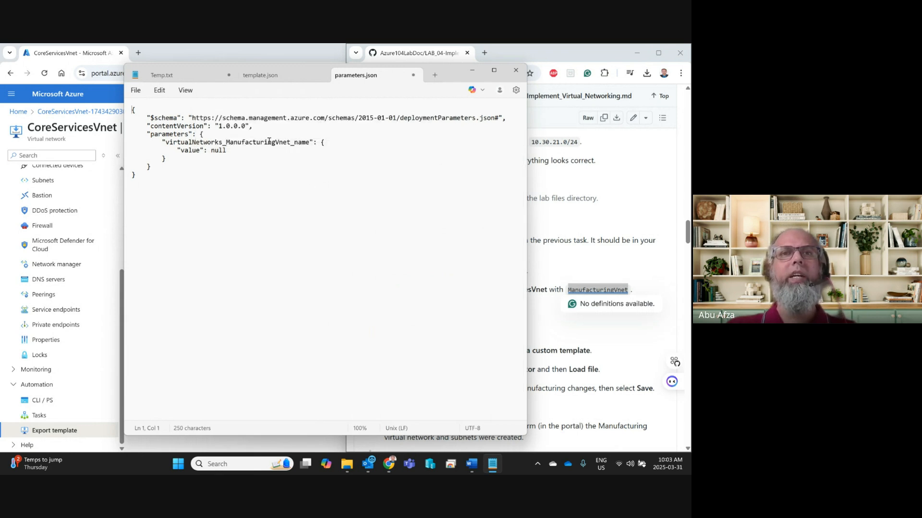
# Save the changes to parameters.json and read the lab's instructions for deploying the custom template
pyautogui.click(581, 323)
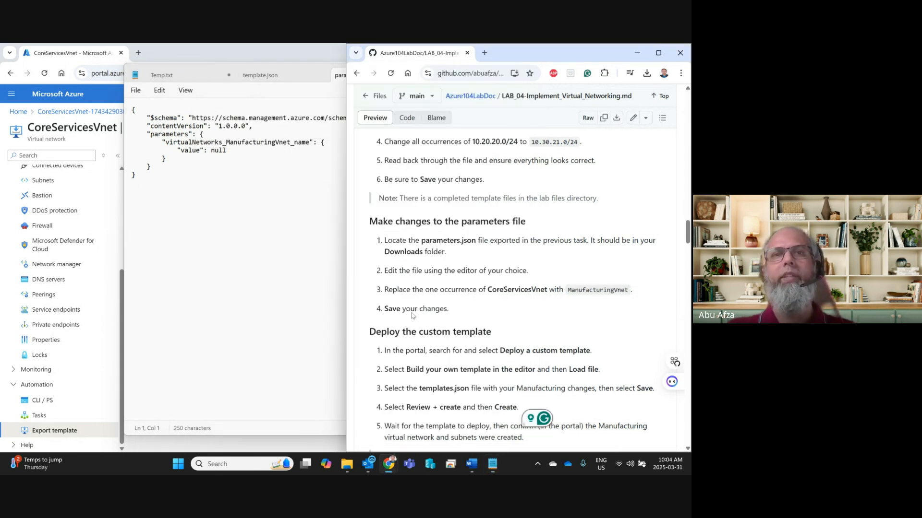
pyautogui.scroll(-2, 443, 315)
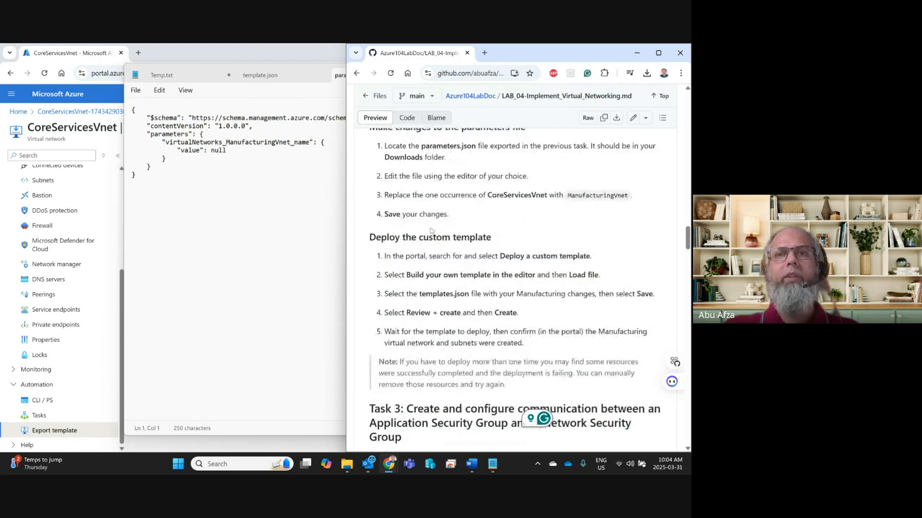
pyautogui.click(301, 257)
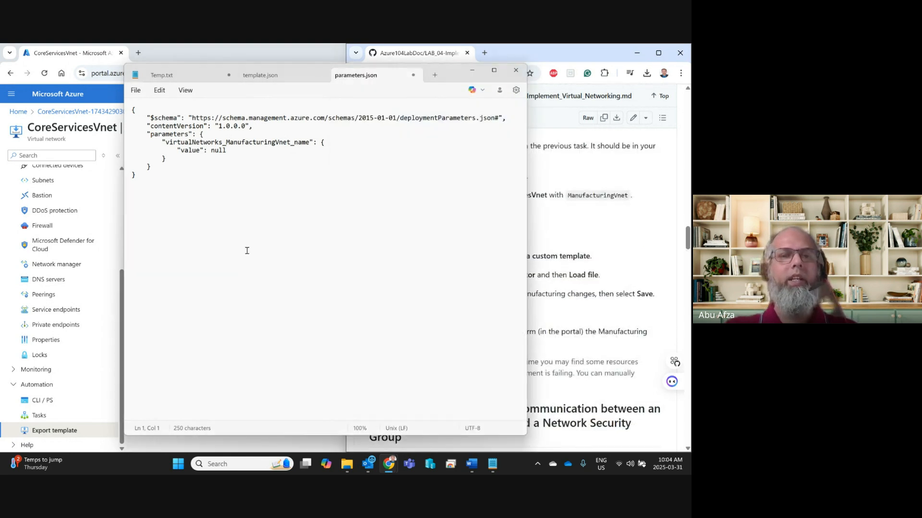
pyautogui.click(610, 314)
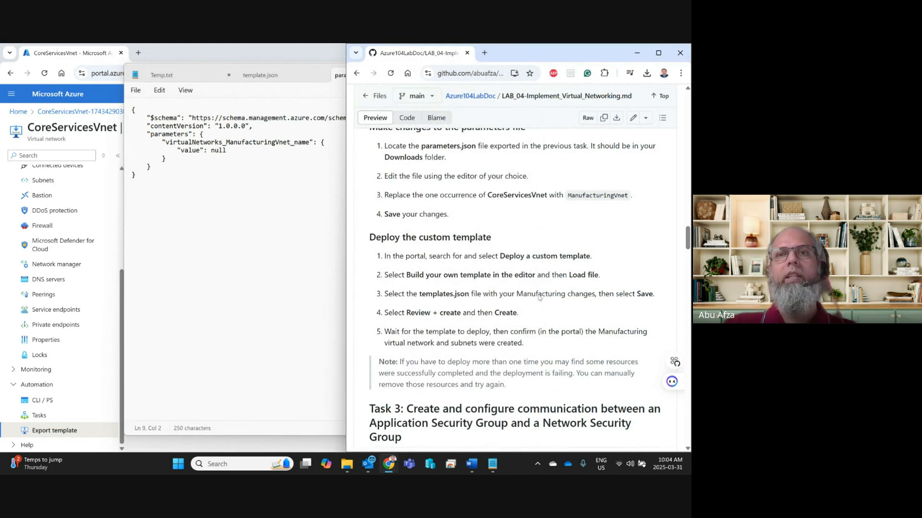
pyautogui.scroll(-2, 519, 288)
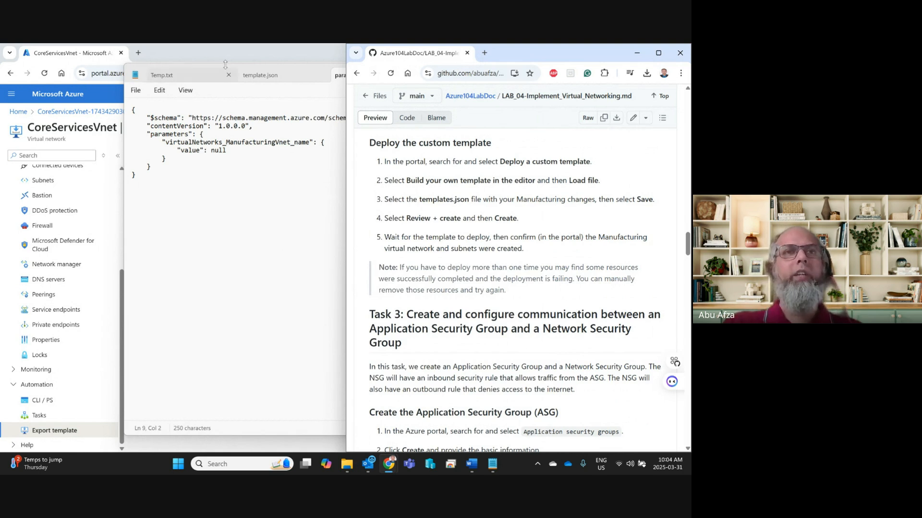
# Copy "Deploy a custom template" from the lab, dismiss the mail notification, and place the Azure portal beside the lab page
pyautogui.moveTo(499, 162); pyautogui.dragTo(589, 165)
pyautogui.hotkey('ctrl', 'c')
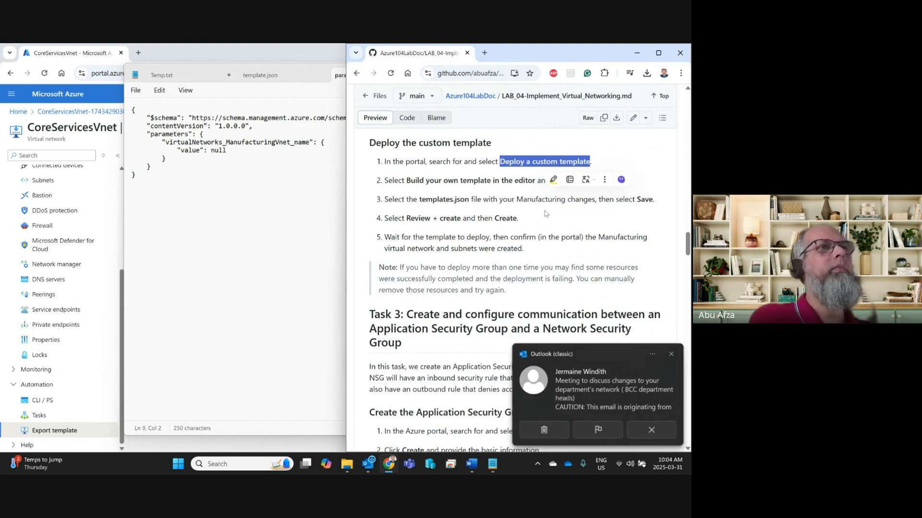
pyautogui.click(658, 435)
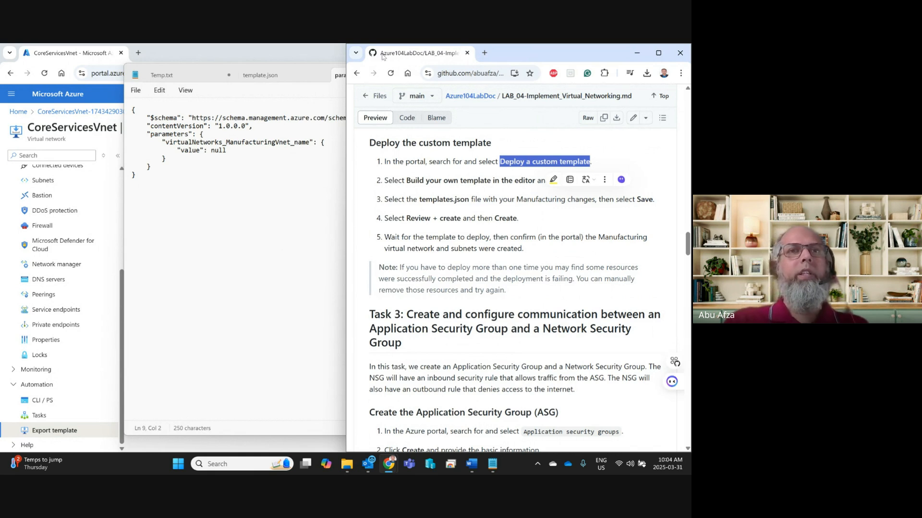
pyautogui.click(306, 52)
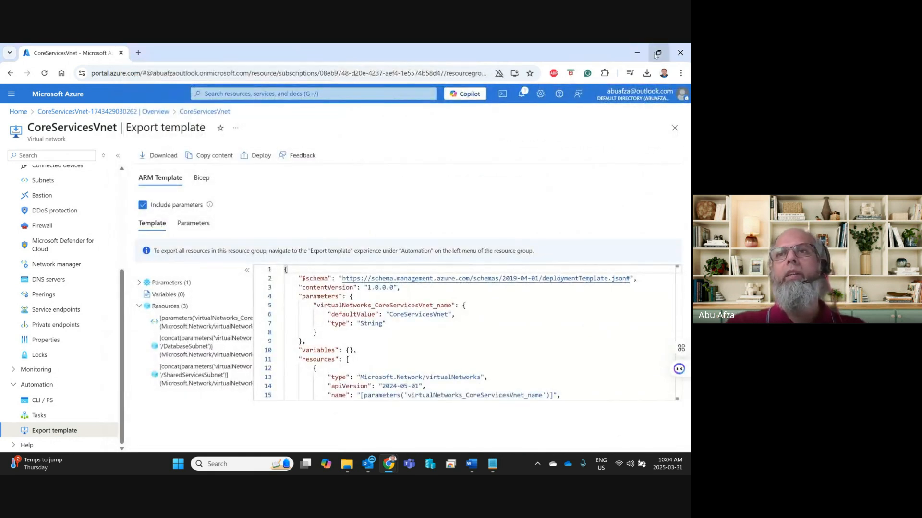
pyautogui.moveTo(656, 54)
pyautogui.click(605, 113)
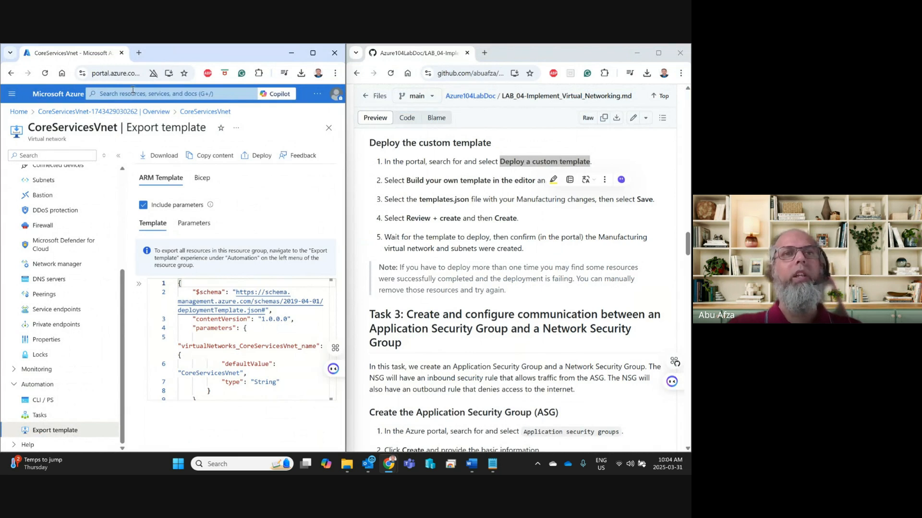
# Search the Azure portal for "Deploy a custom template" and open that service
pyautogui.click(133, 91)
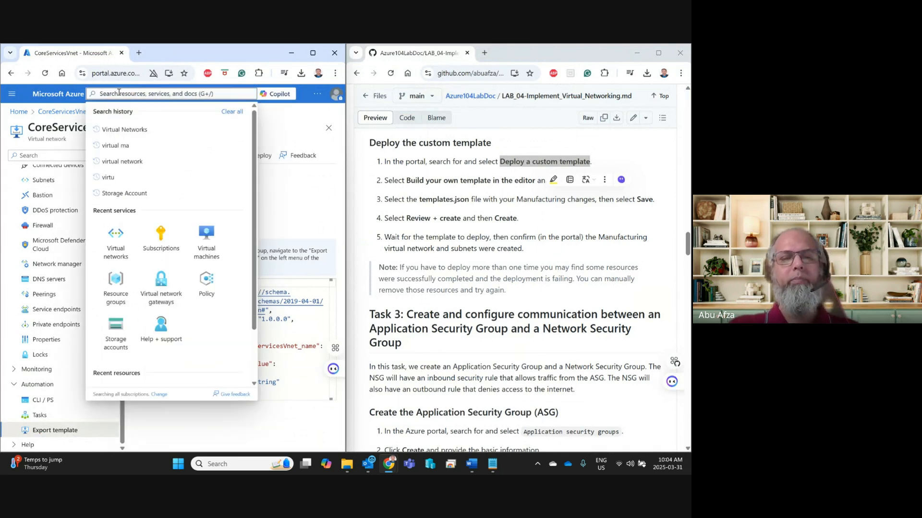
pyautogui.hotkey('ctrl', 'v')
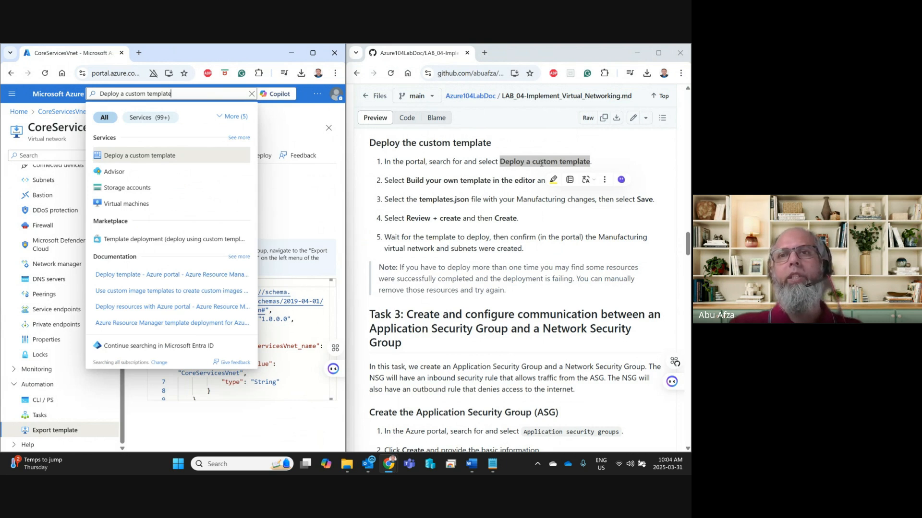
pyautogui.click(129, 159)
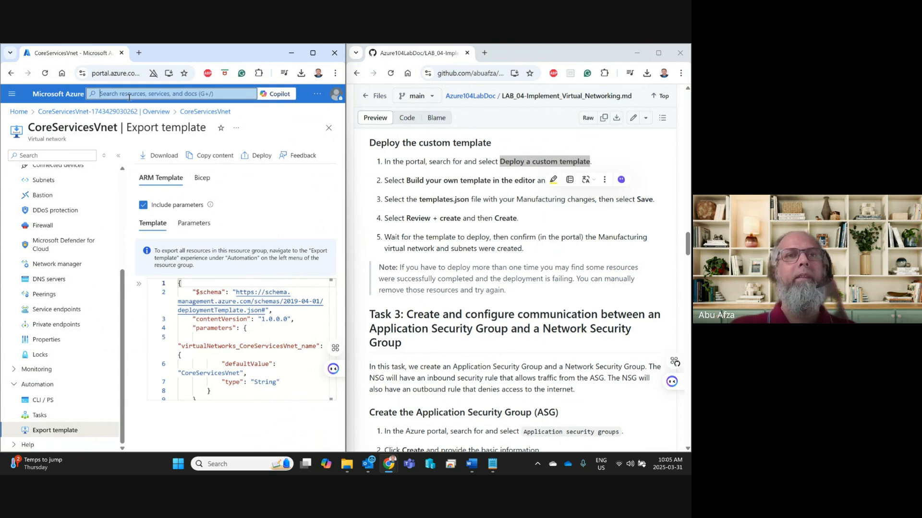
pyautogui.click(130, 93)
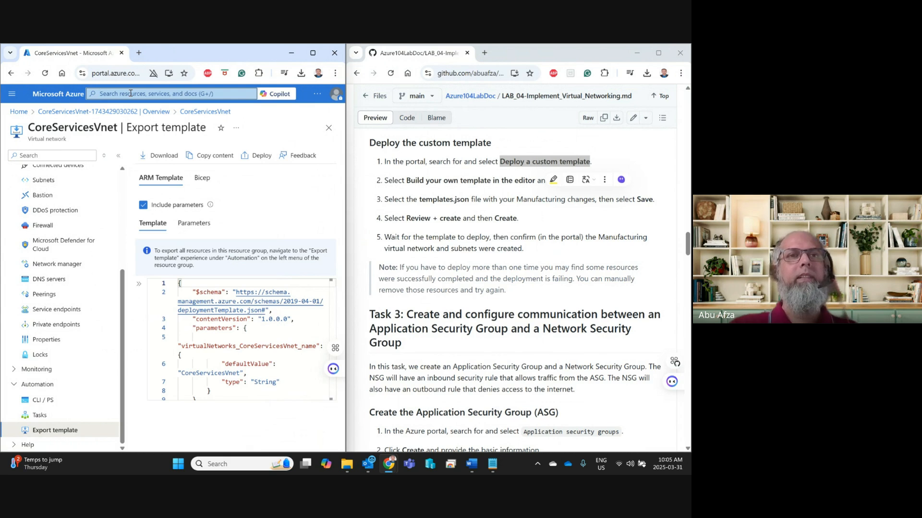
pyautogui.hotkey('ctrl', 'v')
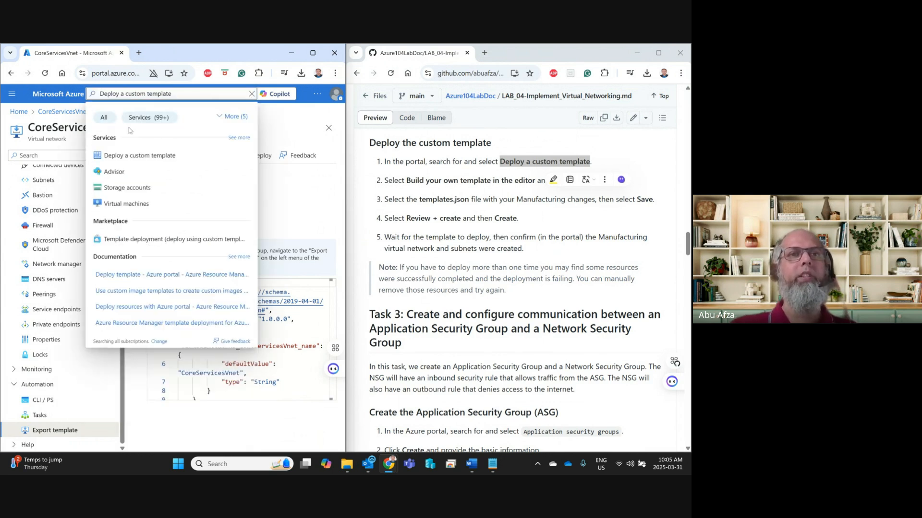
pyautogui.click(134, 156)
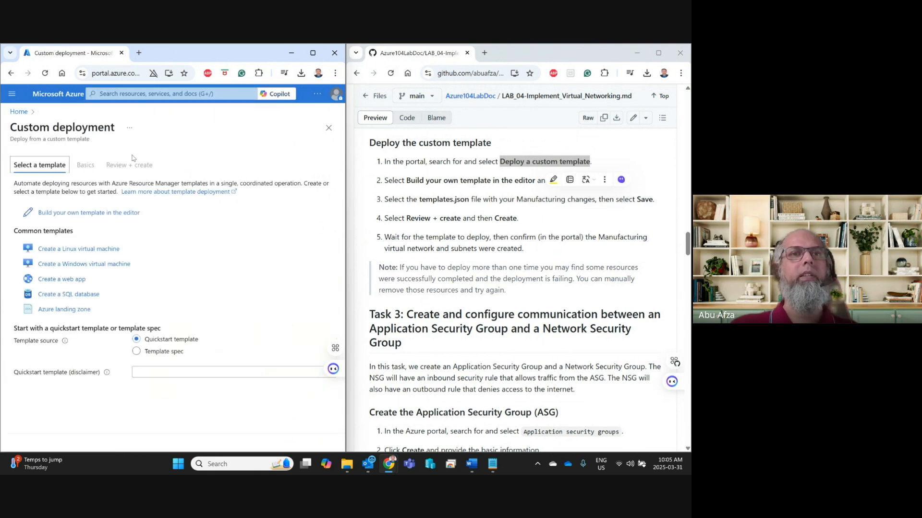
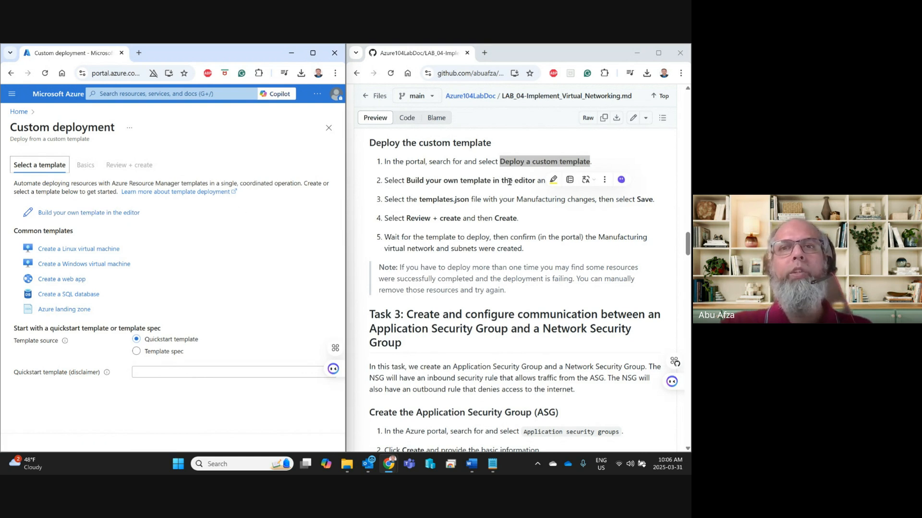
# Choose to build your own template in the editor and check the lab's instructions for loading the template file
pyautogui.click(99, 213)
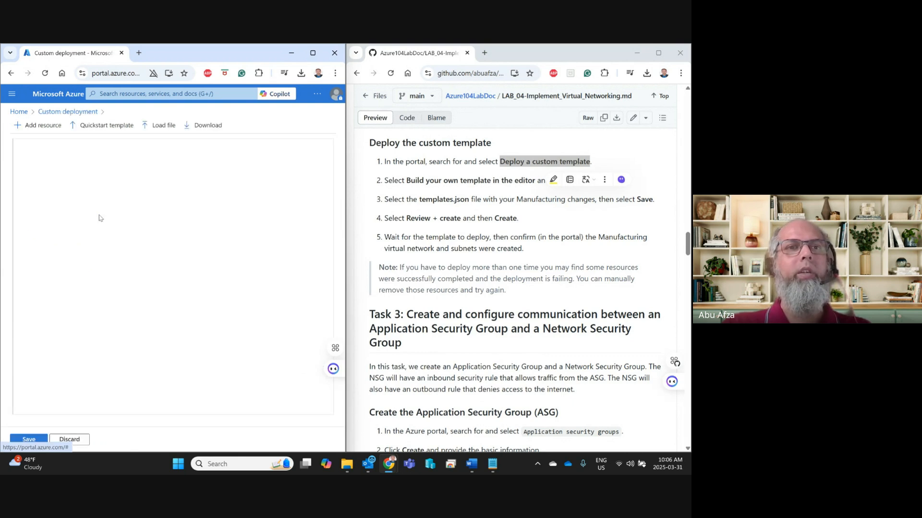
pyautogui.click(475, 219)
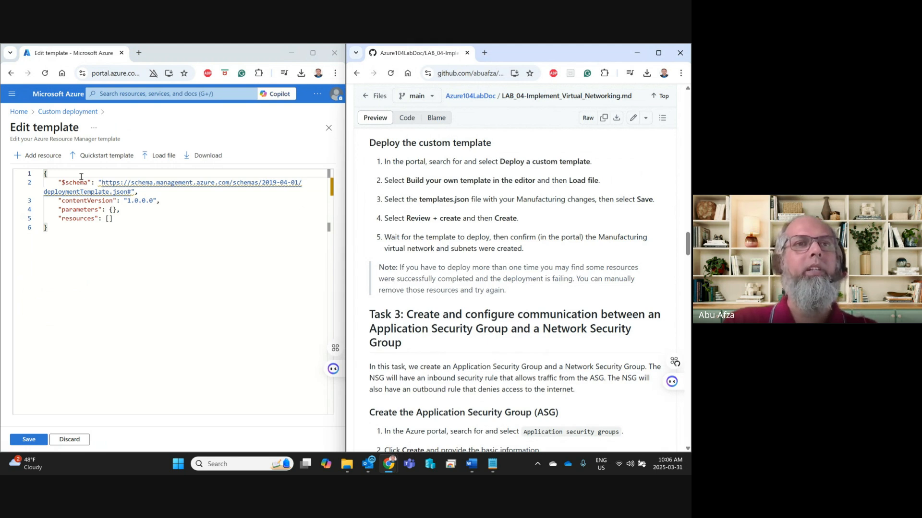
pyautogui.click(313, 53)
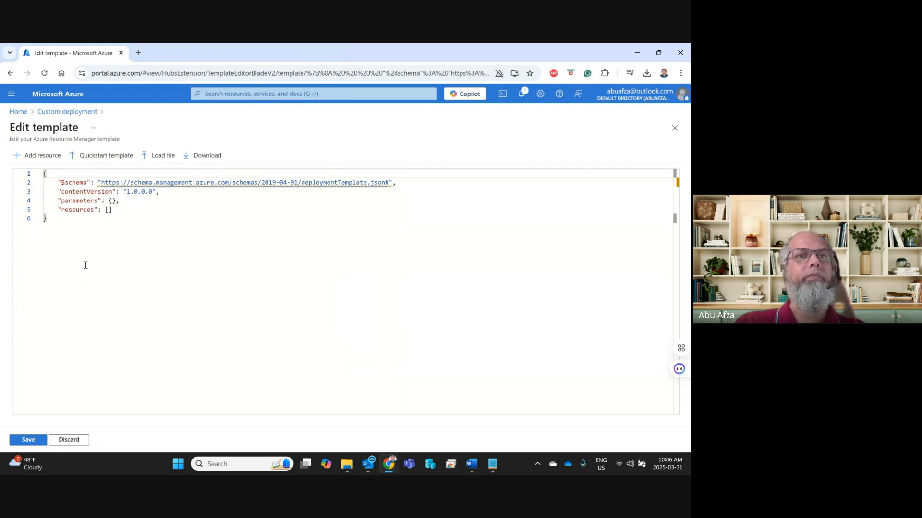
pyautogui.click(89, 261)
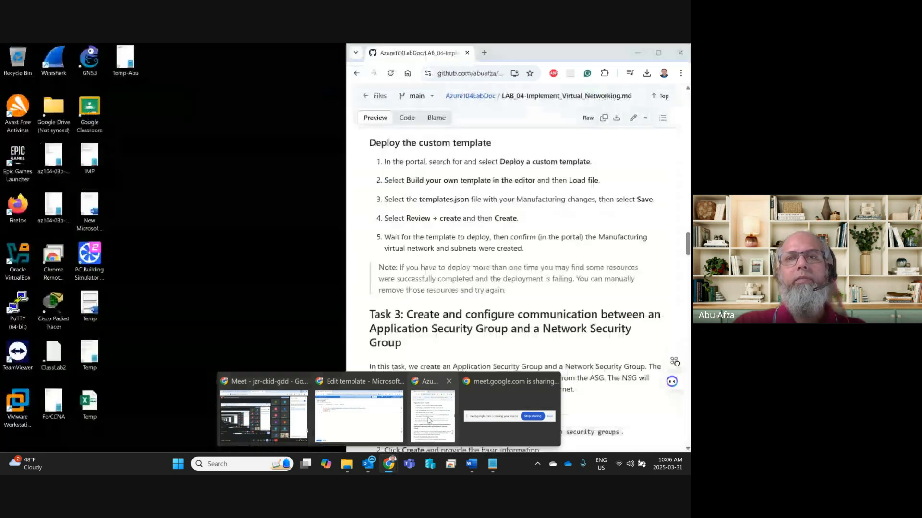
pyautogui.click(456, 412)
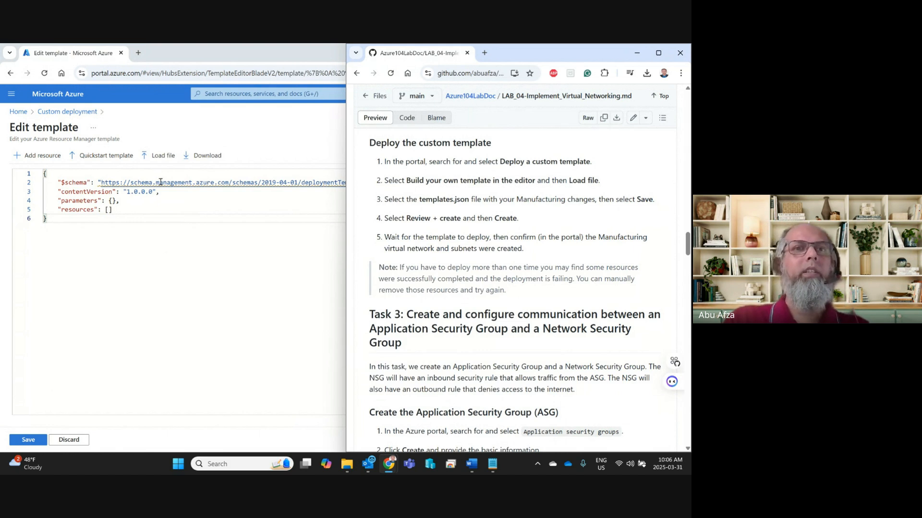
pyautogui.click(170, 139)
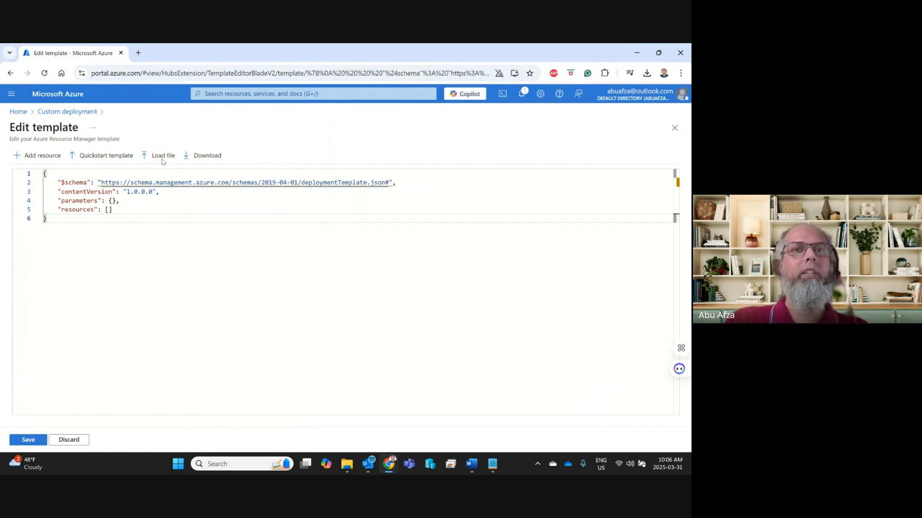
# Load template.json from the ExportedTemplate-az104-rg4 folder in Downloads into the template editor
pyautogui.click(162, 156)
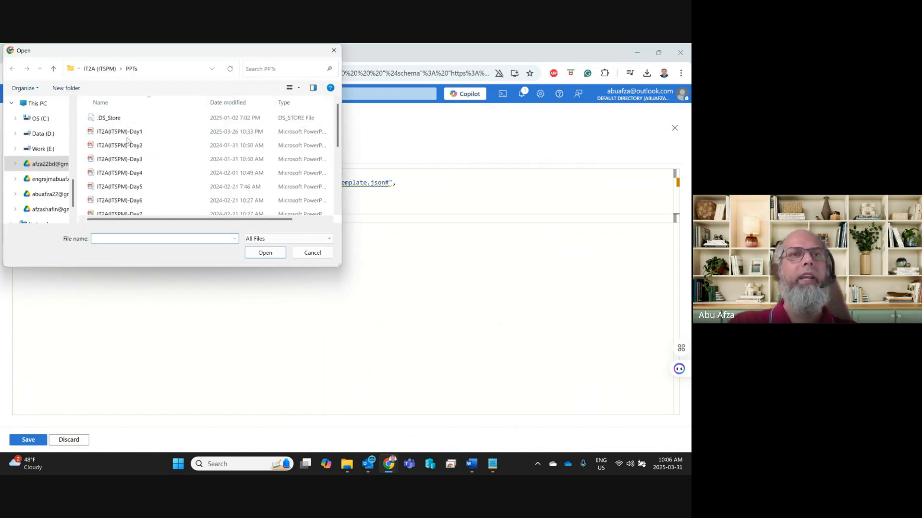
pyautogui.scroll(5, 46, 139)
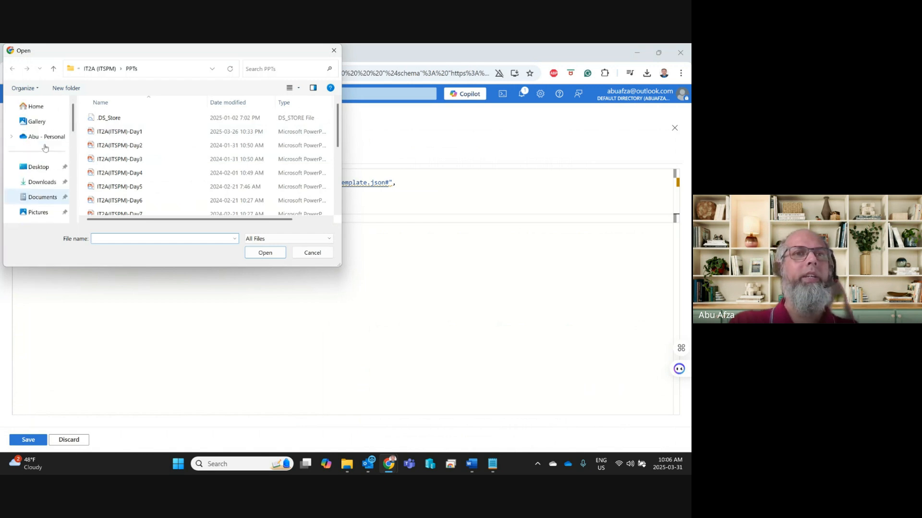
pyautogui.click(42, 182)
pyautogui.doubleClick(110, 143)
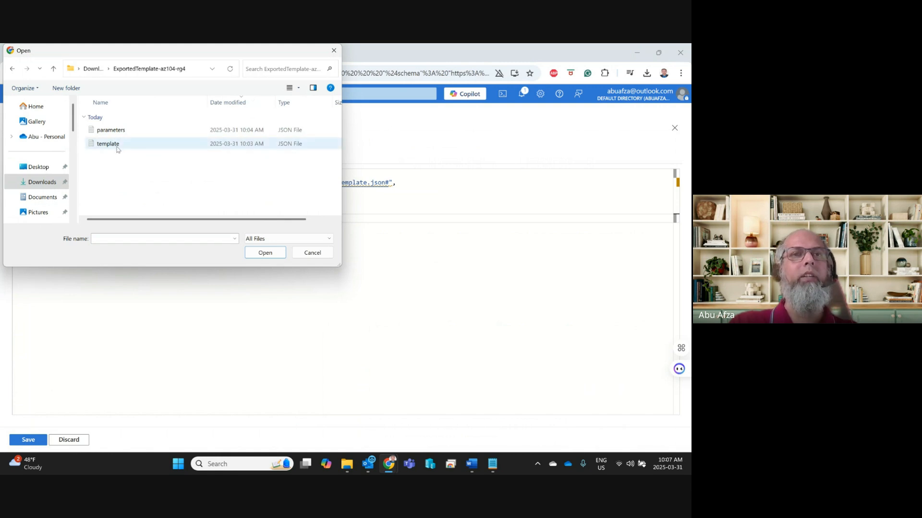
pyautogui.doubleClick(109, 144)
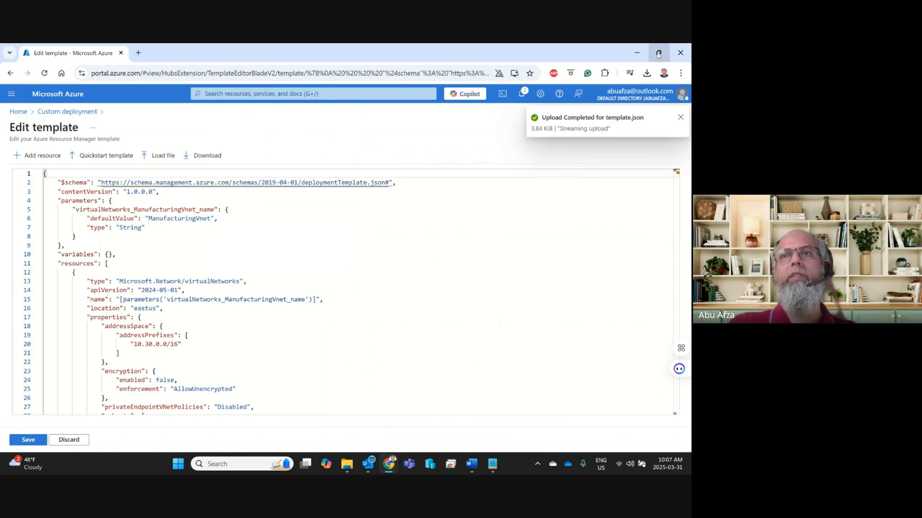
# Place the portal beside the lab page again and save the loaded template
pyautogui.moveTo(658, 55)
pyautogui.click(619, 112)
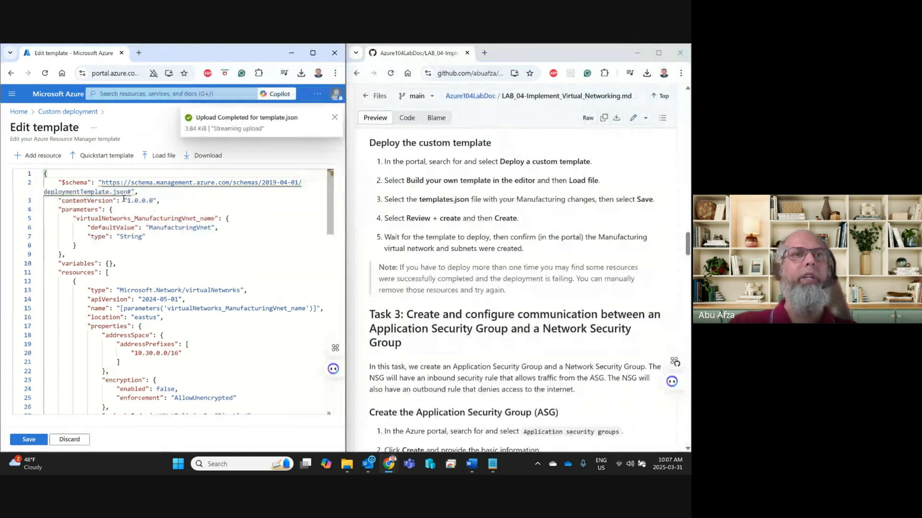
pyautogui.click(30, 440)
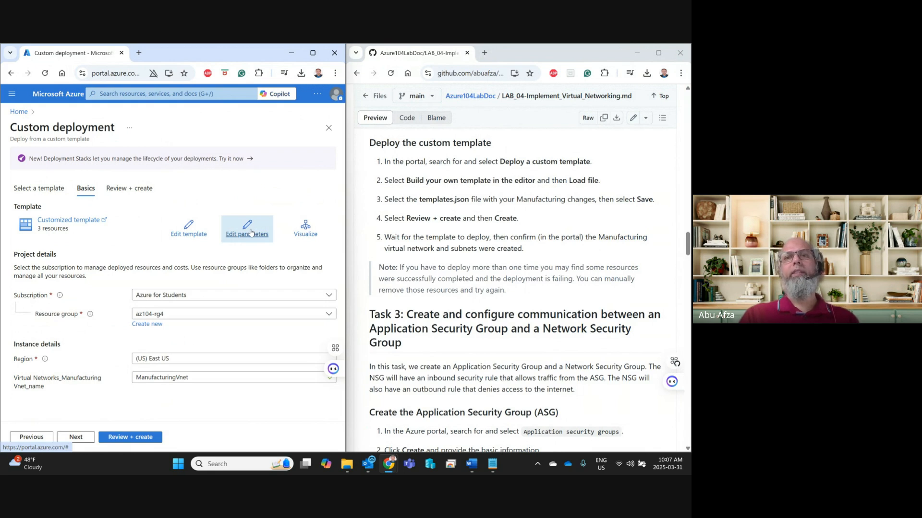
# Open the custom deployment's parameters in the editor, check the ManufacturingVnet value, and save them
pyautogui.click(509, 170)
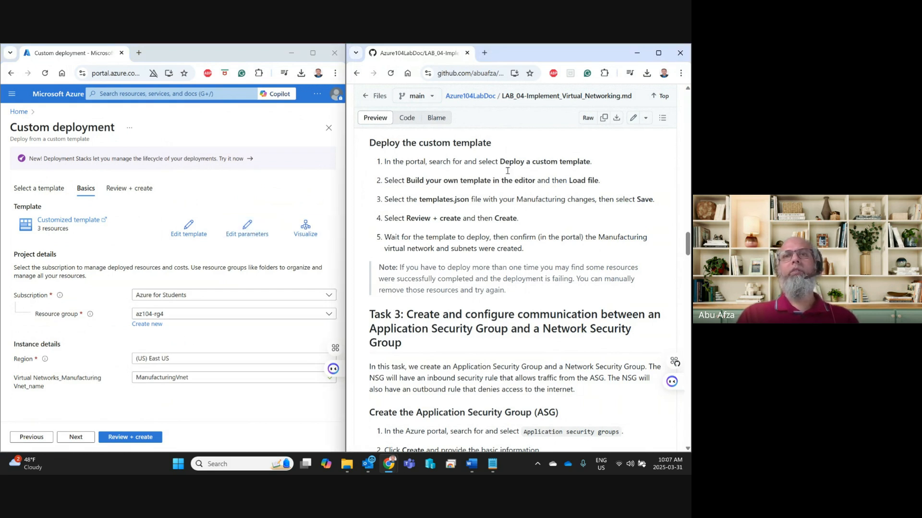
pyautogui.click(245, 235)
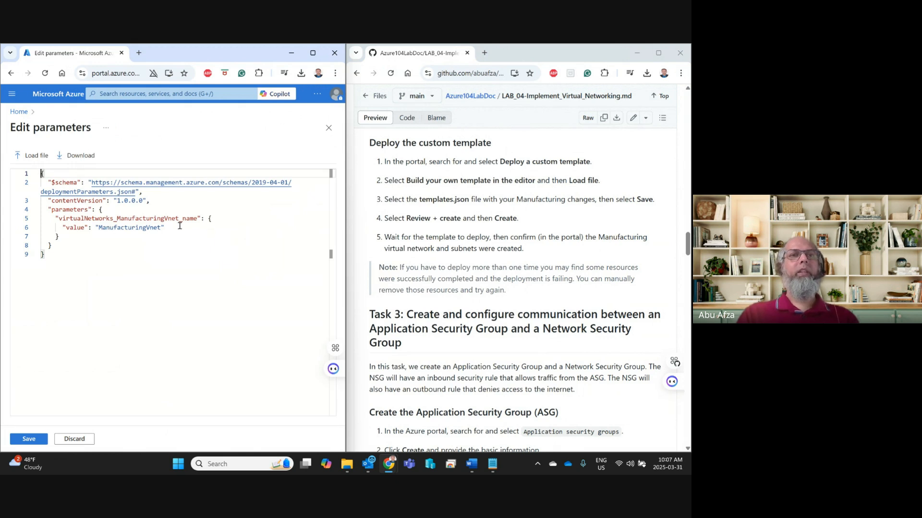
pyautogui.click(41, 440)
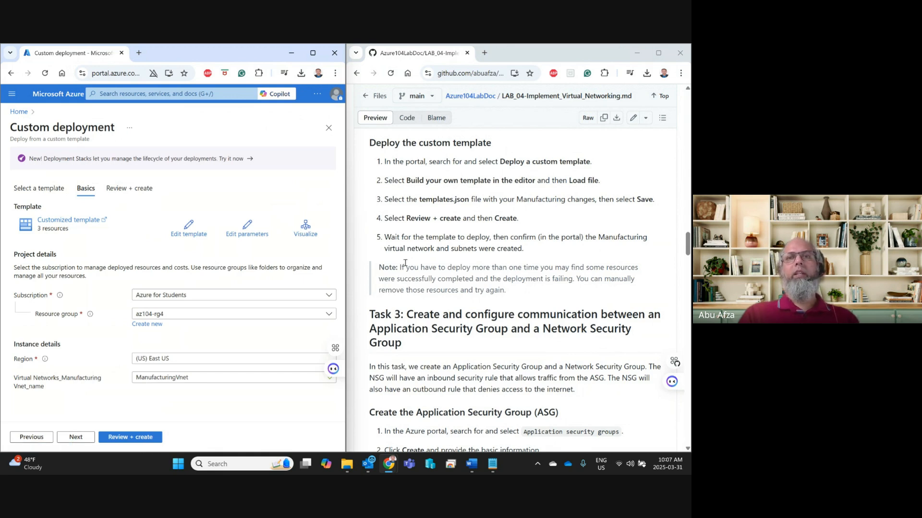
# Review and create the custom deployment in resource group az104-rg4, and read the lab's Task 3 instructions for the Application Security Group
pyautogui.click(132, 438)
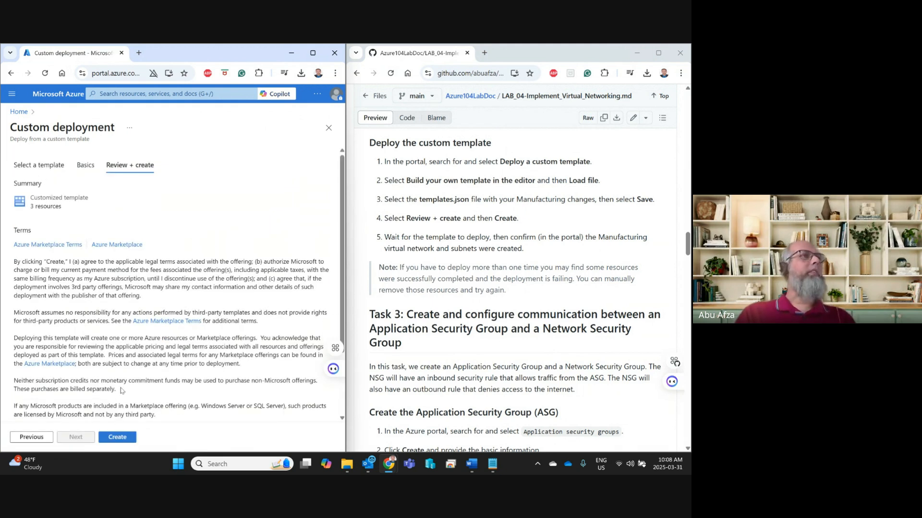
pyautogui.click(127, 439)
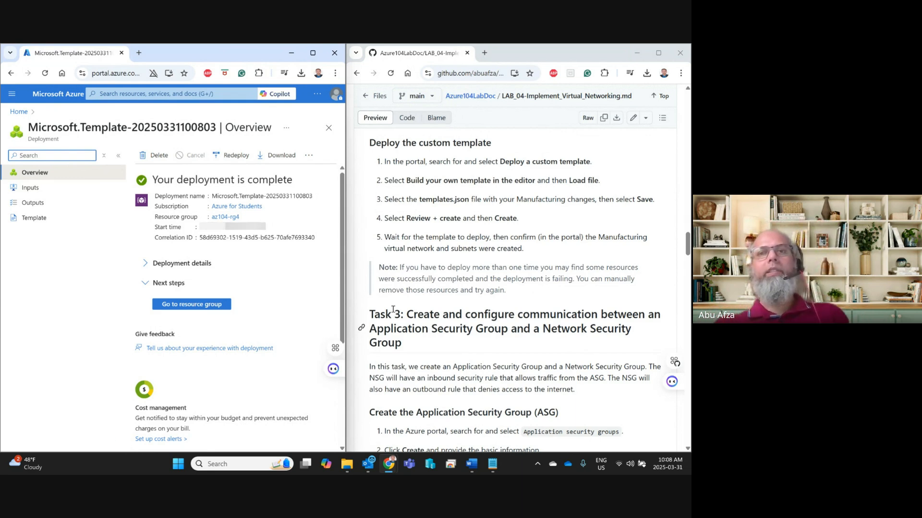
pyautogui.click(464, 210)
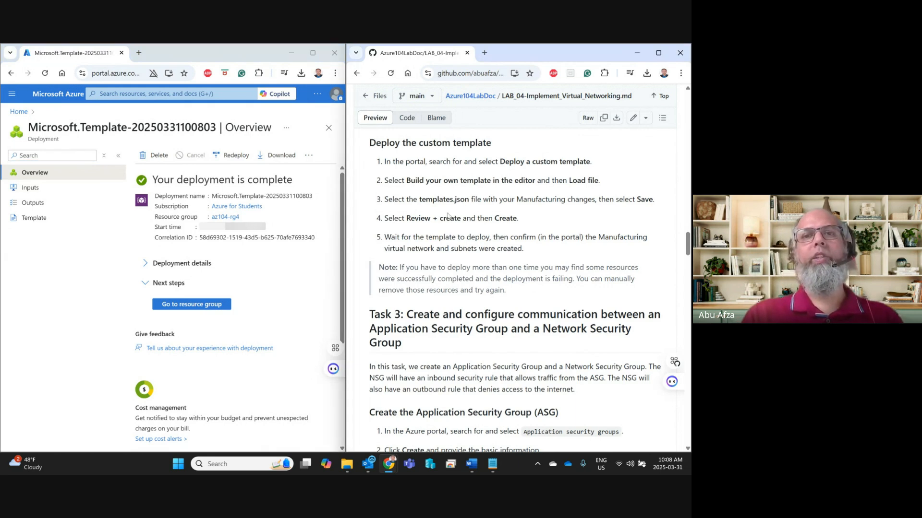
pyautogui.scroll(-3, 447, 202)
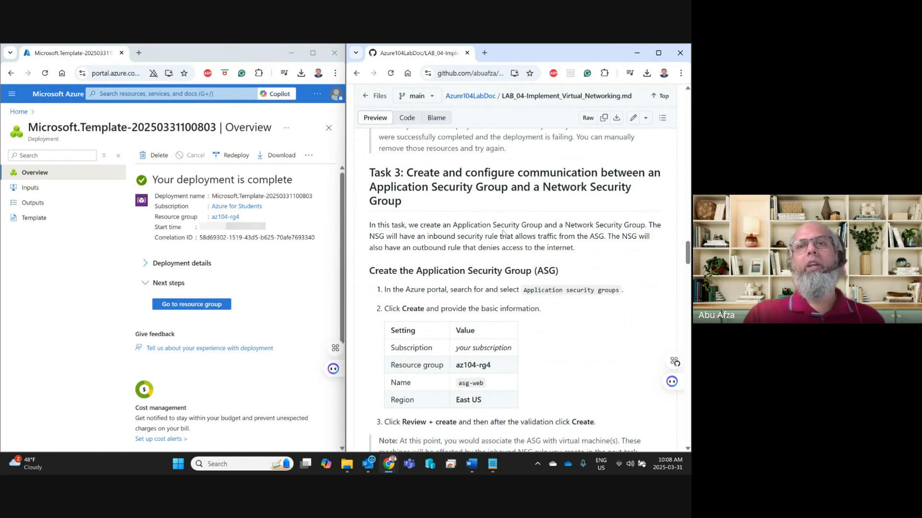
# Copy the service name "Application security groups" from the lab instructions, search the Azure portal for it, and open that service
pyautogui.scroll(-1, 502, 233)
pyautogui.scroll(-1, 502, 233)
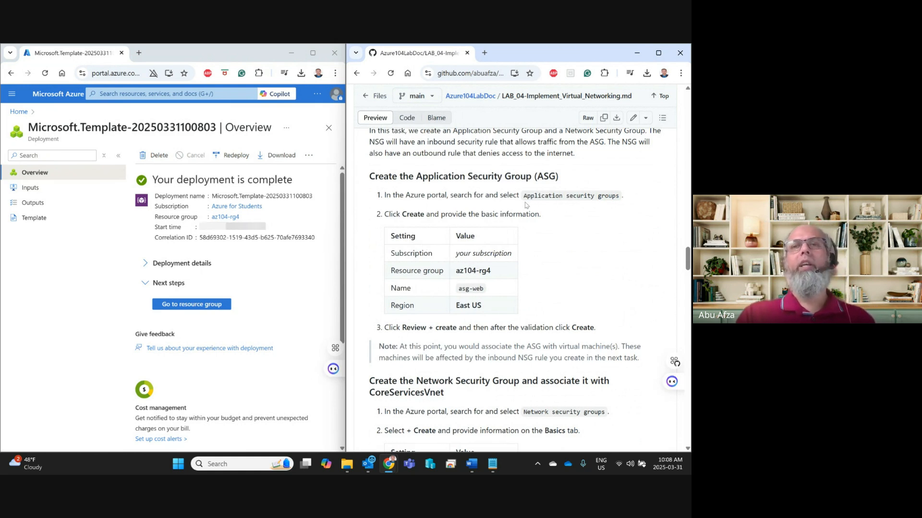
pyautogui.moveTo(523, 196); pyautogui.dragTo(620, 205)
pyautogui.hotkey('ctrl', 'c')
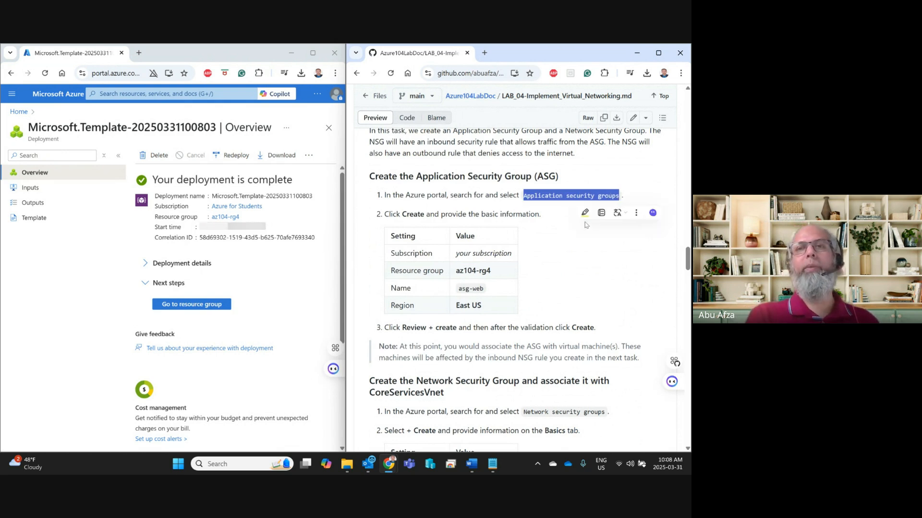
pyautogui.click(181, 95)
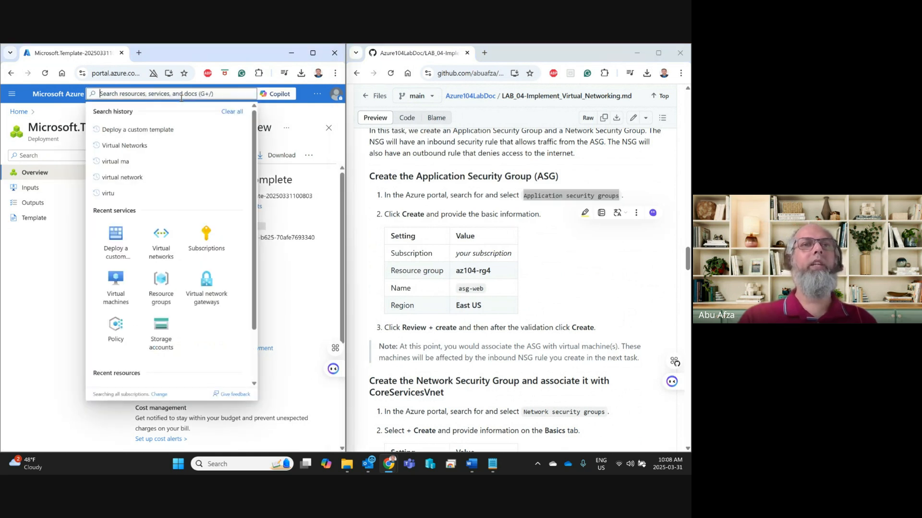
pyautogui.hotkey('ctrl', 'v')
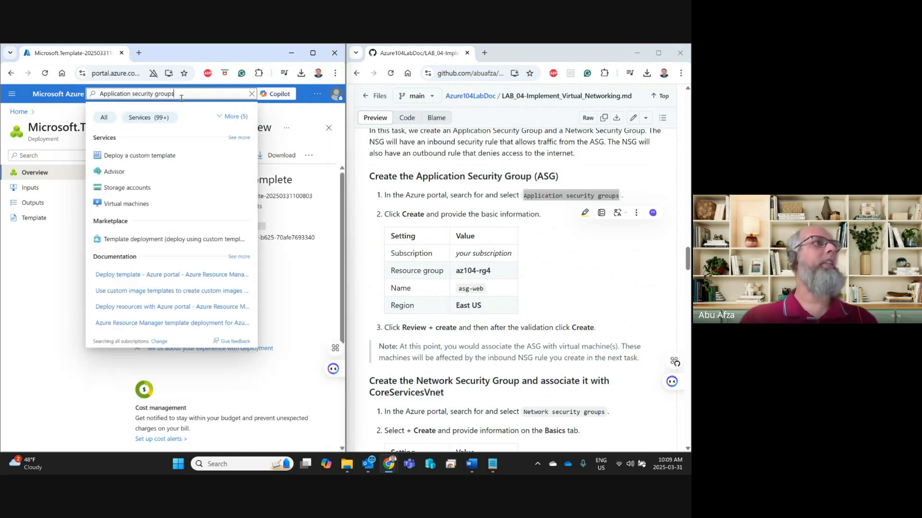
pyautogui.click(126, 159)
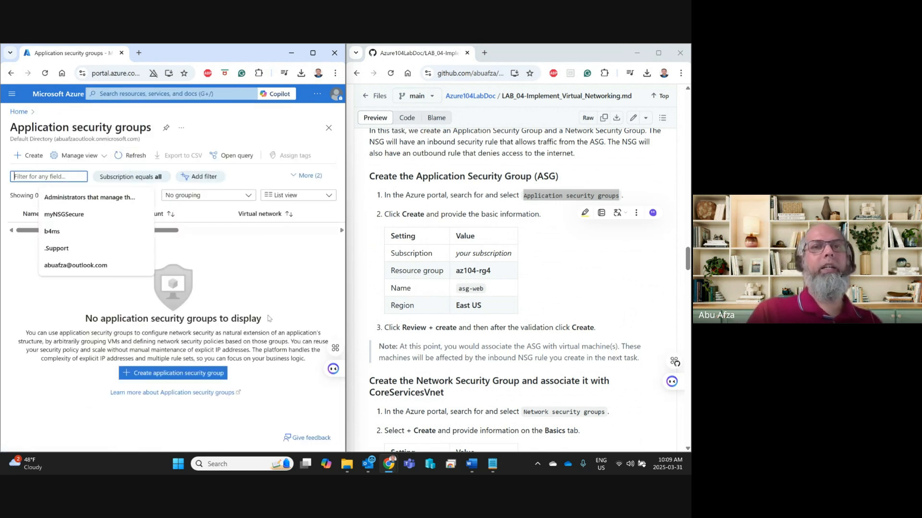
pyautogui.click(272, 277)
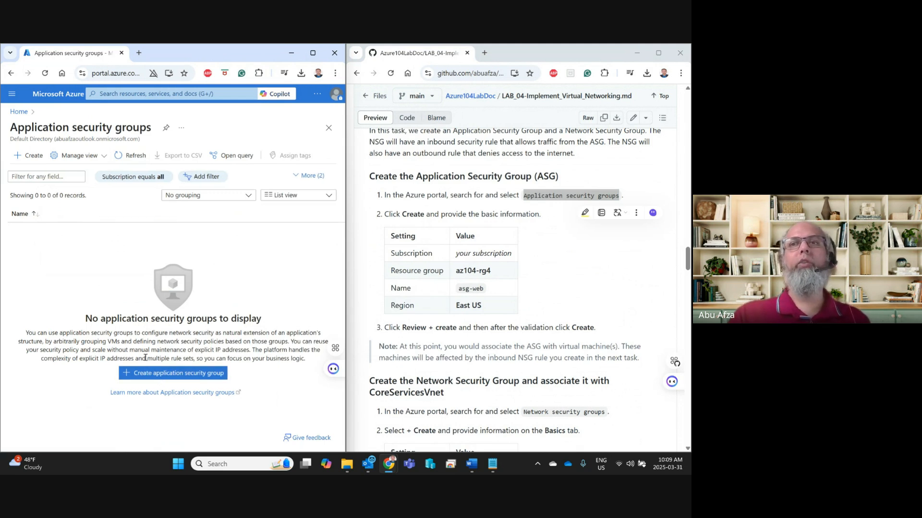
# Start a new application security group in resource group az104-rg4 and select the name asg-web in the lab's settings table
pyautogui.click(146, 372)
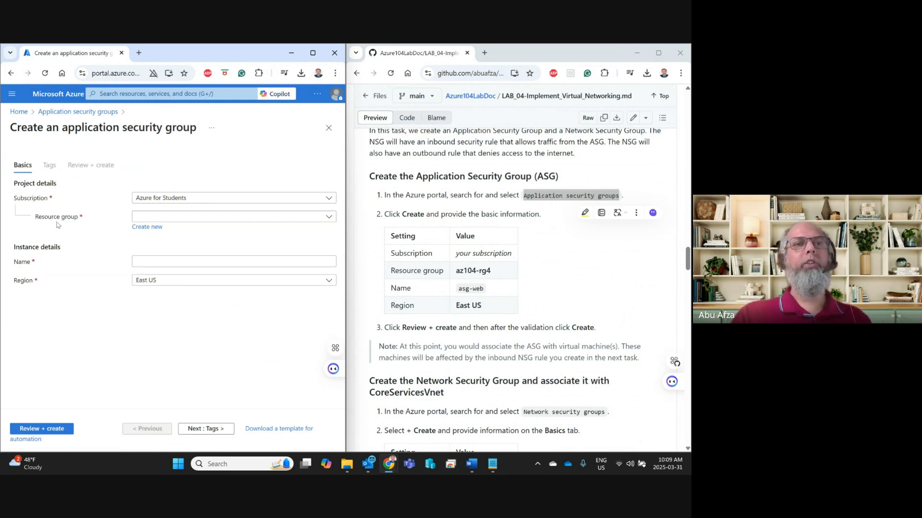
pyautogui.click(243, 217)
pyautogui.click(187, 248)
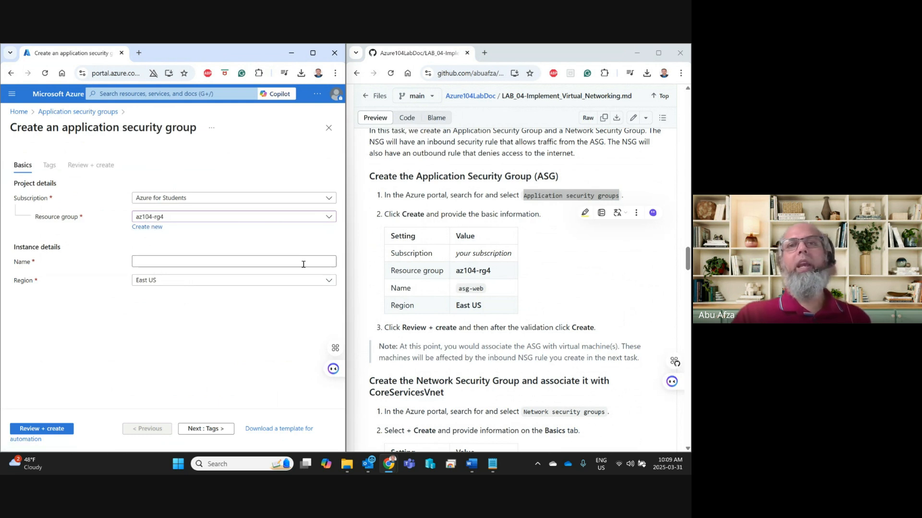
pyautogui.doubleClick(467, 289)
pyautogui.moveTo(473, 289)
pyautogui.mouseDown()
pyautogui.moveTo(481, 290)
pyautogui.moveTo(457, 290)
pyautogui.mouseUp()
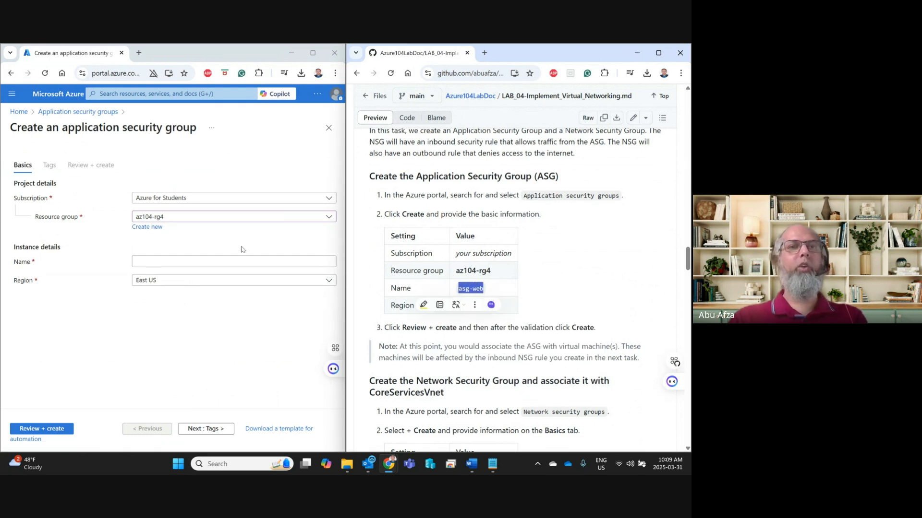
# Name the application security group asg-web, then validate and deploy it in resource group az104-rg4, region East US
pyautogui.click(186, 260)
pyautogui.write('asg-web')
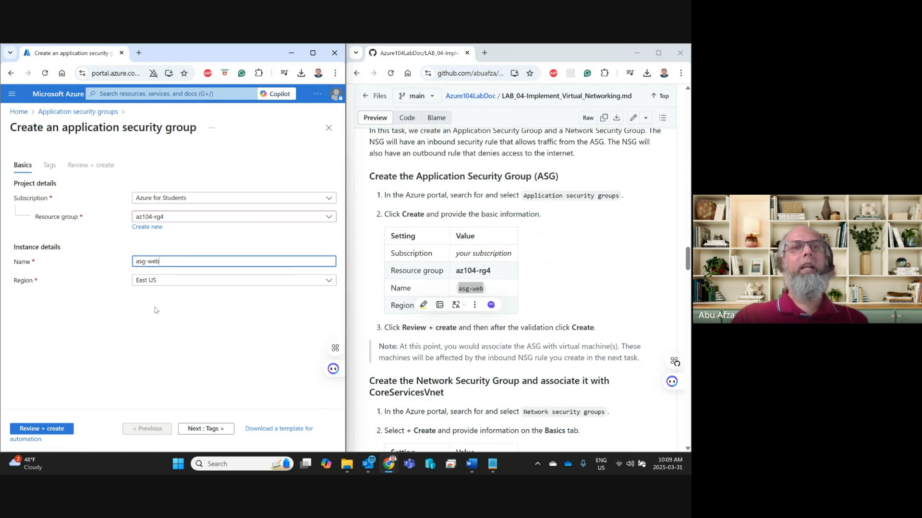
pyautogui.click(113, 318)
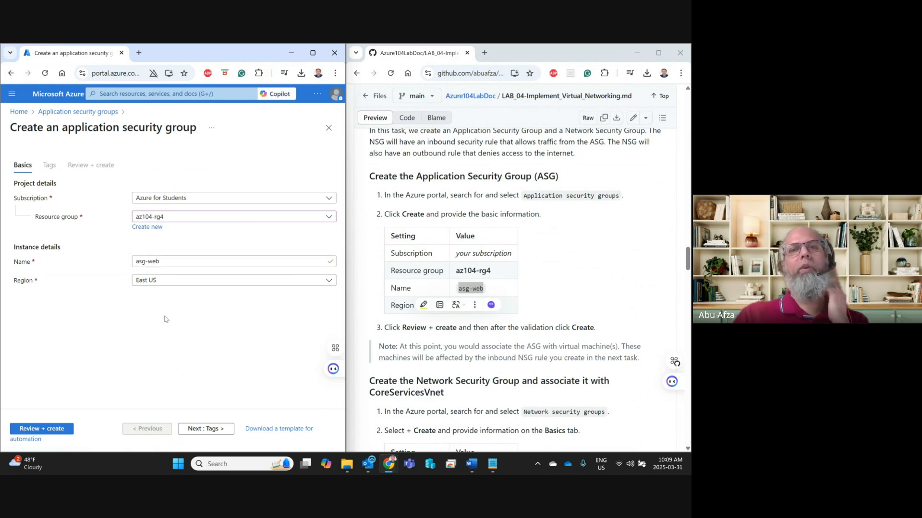
pyautogui.click(564, 312)
pyautogui.scroll(-3, 564, 312)
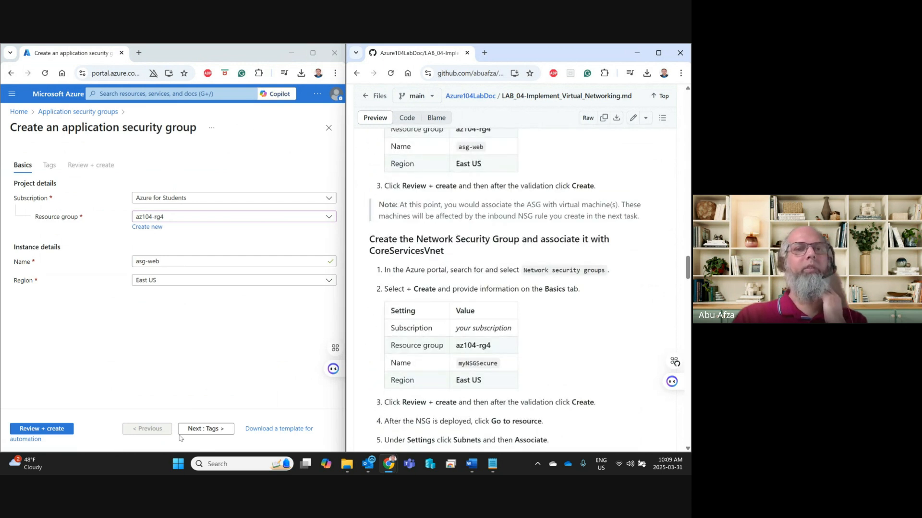
pyautogui.click(57, 429)
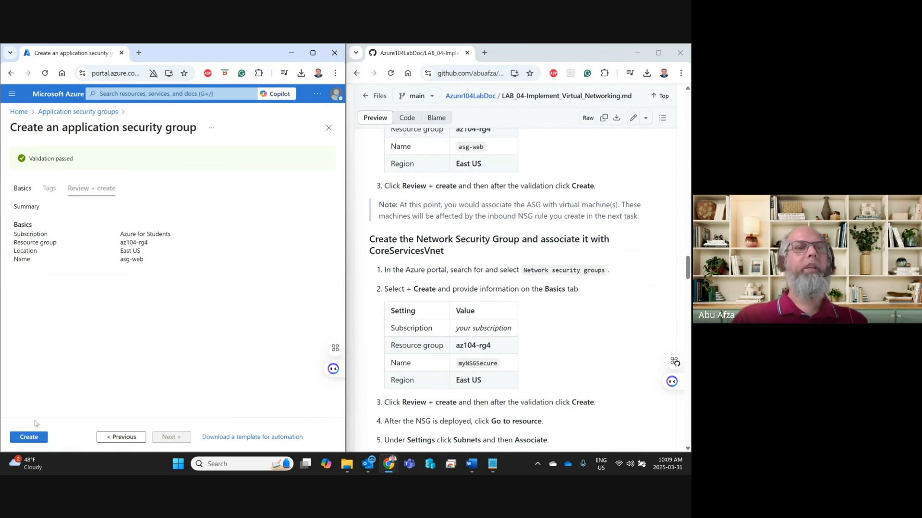
pyautogui.click(35, 437)
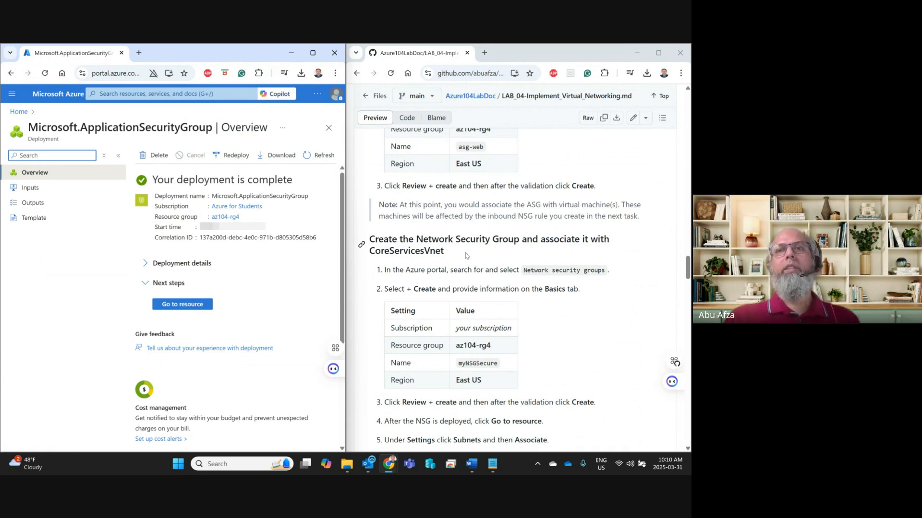
# Search the Azure portal for "Network security groups", copied from the lab guide, and open that service
pyautogui.click(542, 267)
pyautogui.scroll(-2, 533, 268)
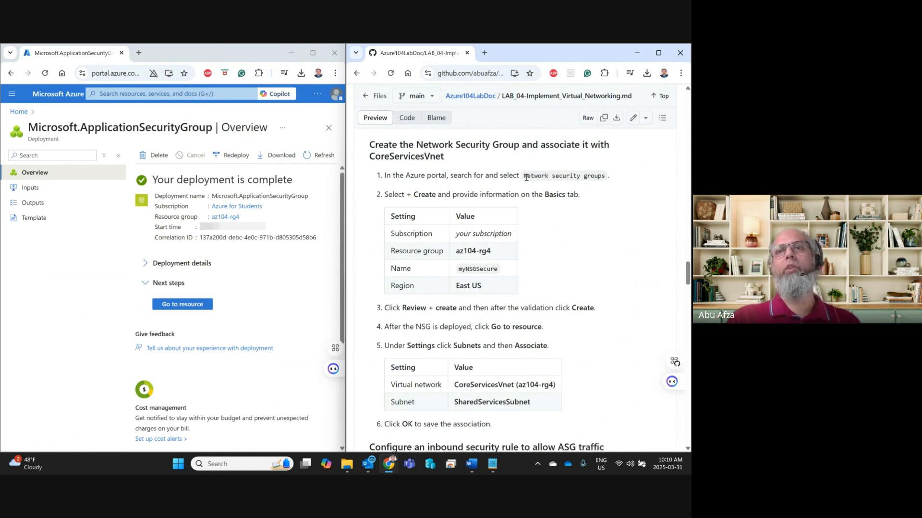
pyautogui.moveTo(526, 177); pyautogui.dragTo(582, 176)
pyautogui.moveTo(524, 176); pyautogui.dragTo(608, 176)
pyautogui.hotkey('ctrl', 'c')
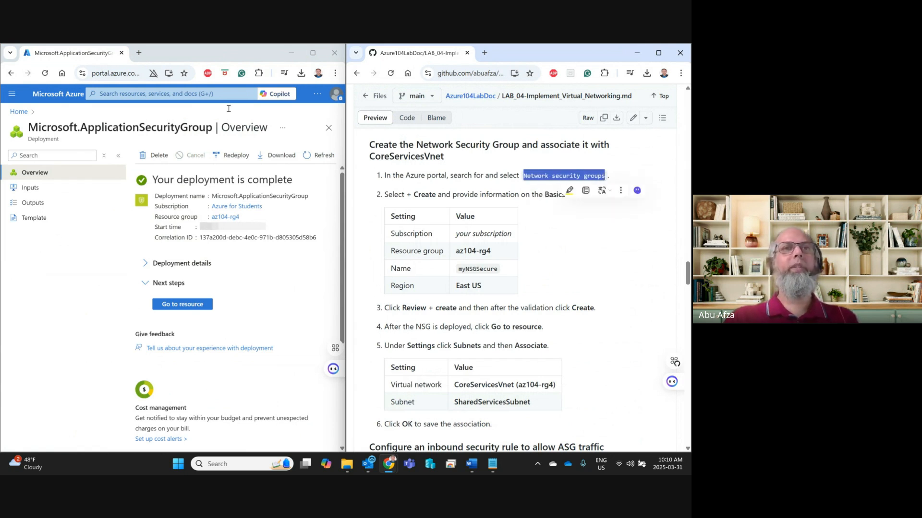
pyautogui.click(165, 93)
pyautogui.hotkey('ctrl', 'v')
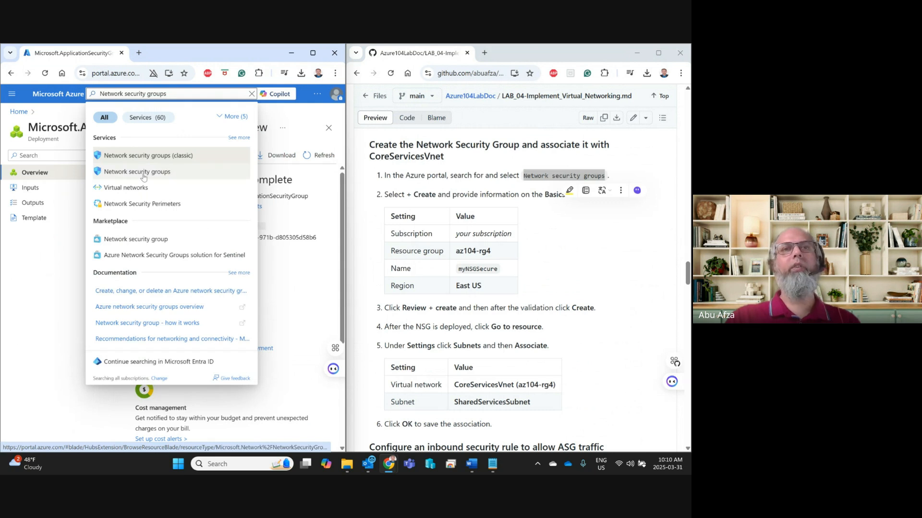
pyautogui.click(143, 173)
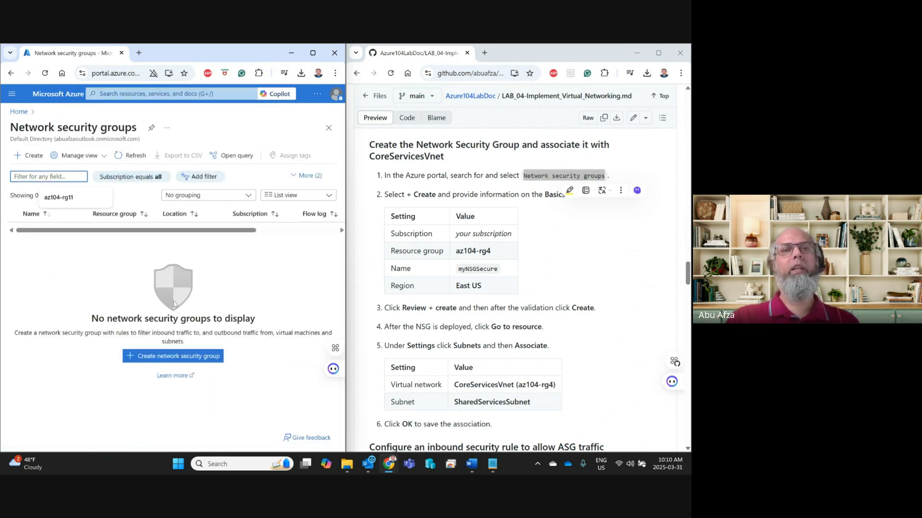
# Create a network security group named myNSGSecure in resource group az104-rg4, region East US, and deploy it
pyautogui.click(177, 356)
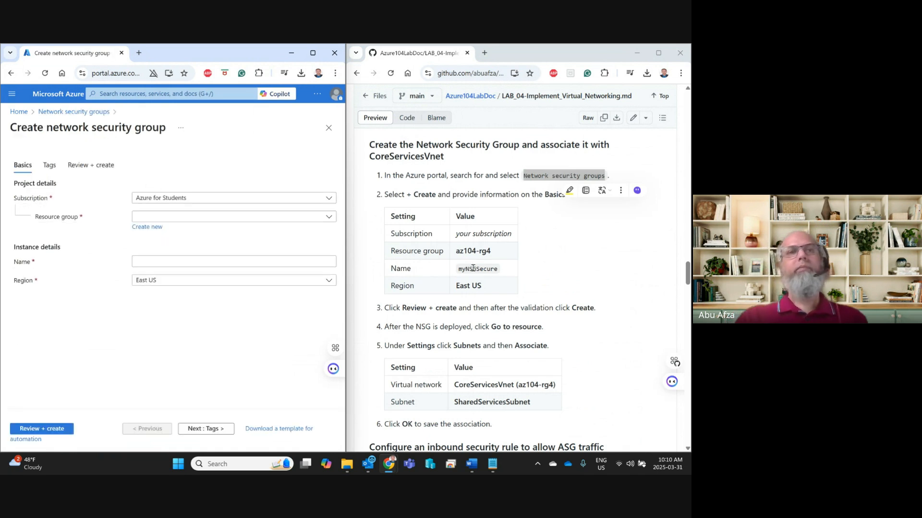
pyautogui.click(236, 218)
pyautogui.click(200, 251)
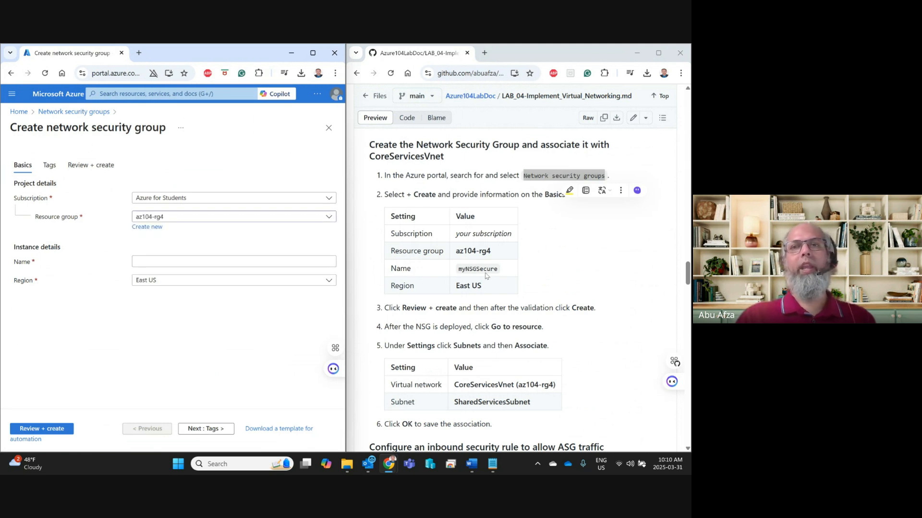
pyautogui.doubleClick(483, 269)
pyautogui.hotkey('ctrl', 'c')
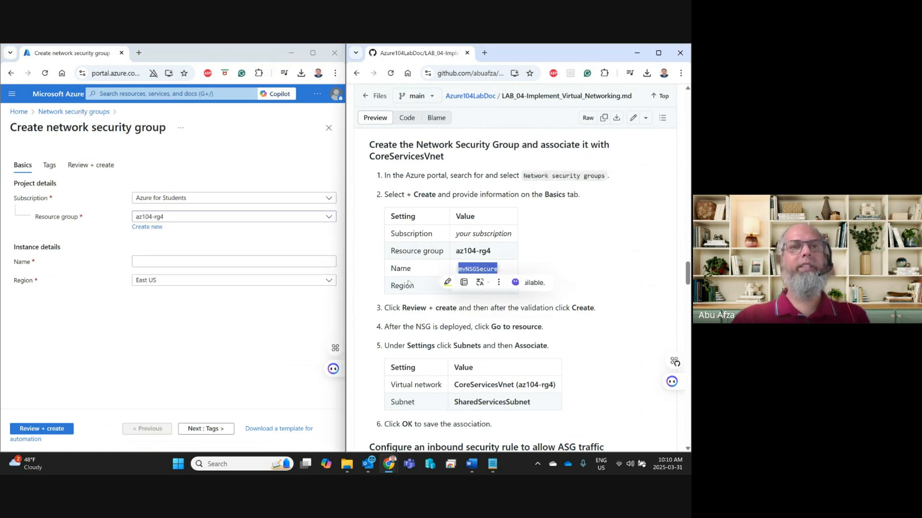
pyautogui.click(233, 261)
pyautogui.hotkey('ctrl', 'v')
pyautogui.click(155, 328)
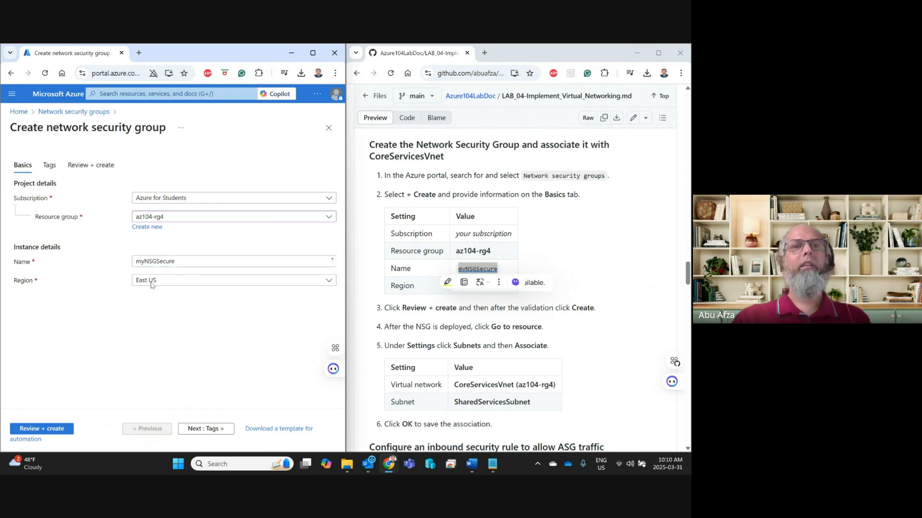
pyautogui.click(53, 433)
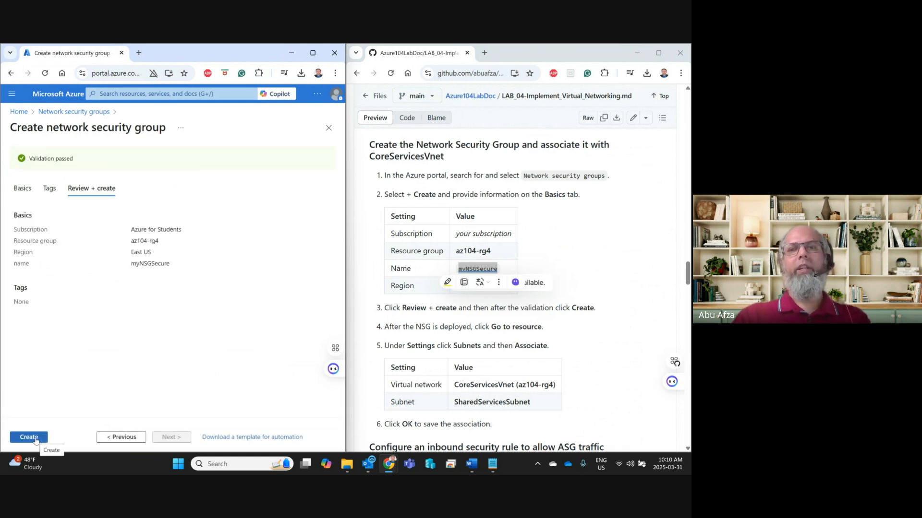
pyautogui.click(30, 437)
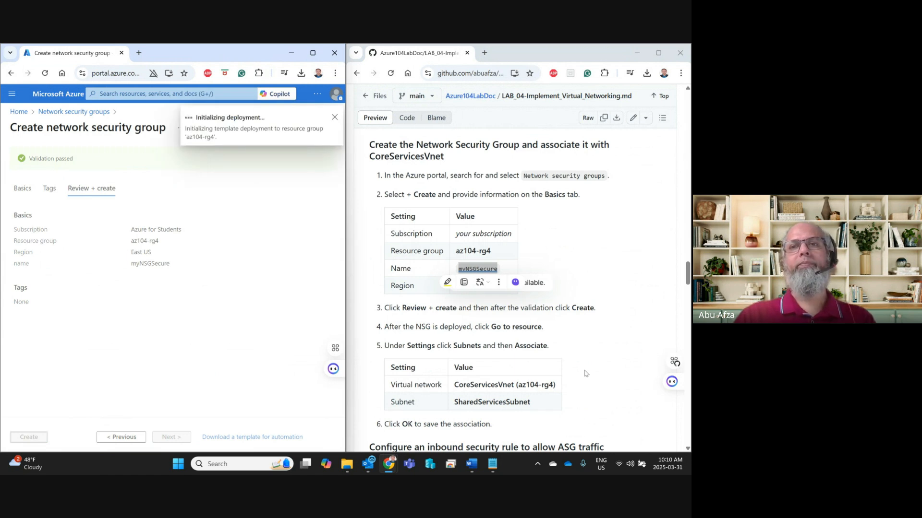
pyautogui.scroll(-2, 585, 374)
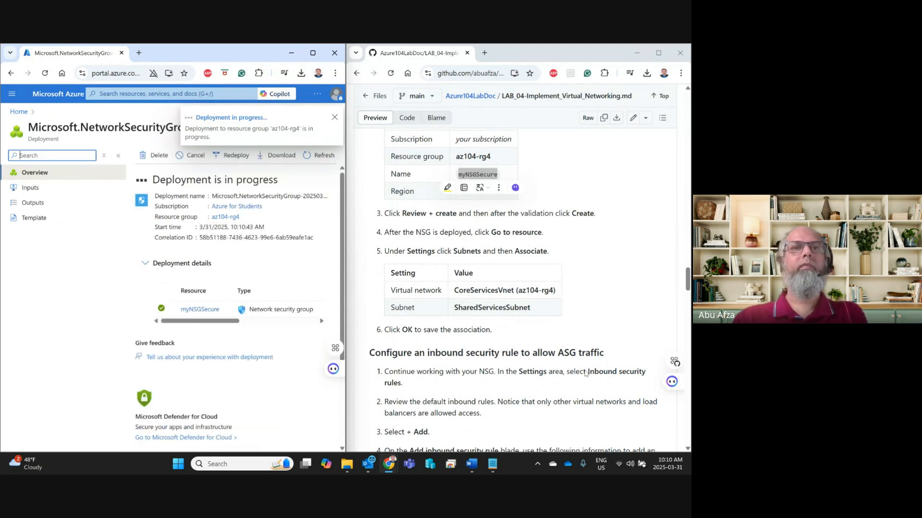
pyautogui.scroll(-1, 585, 373)
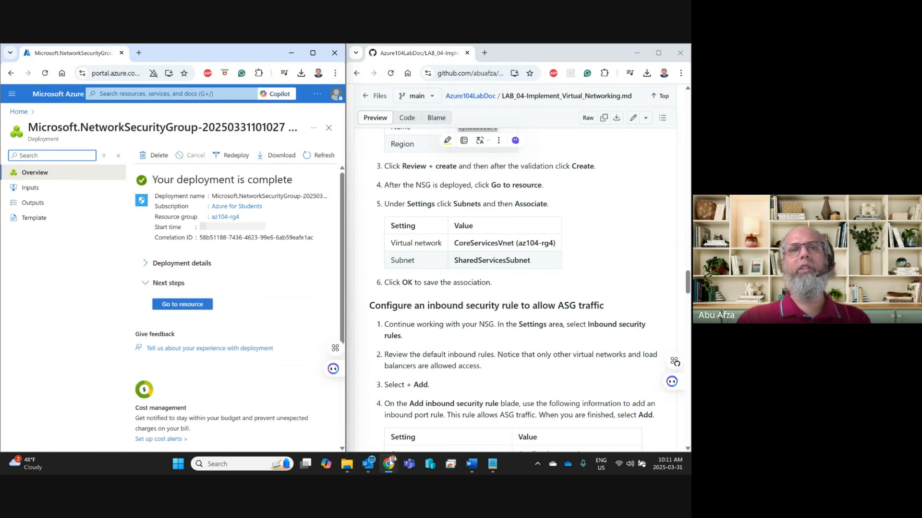
# Switch to the Google Meet call, turn off the camera and microphone, and return to the lab windows, dismissing the mail notifications
pyautogui.moveTo(388, 464)
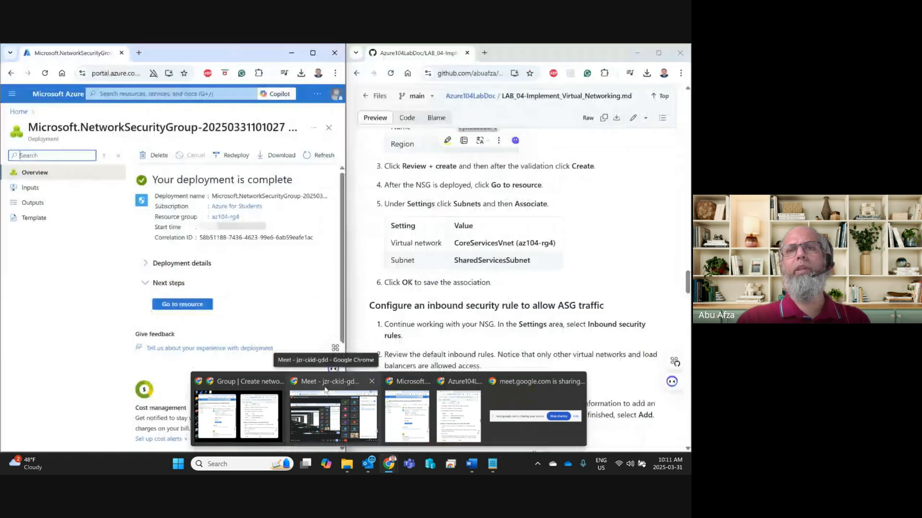
pyautogui.click(326, 385)
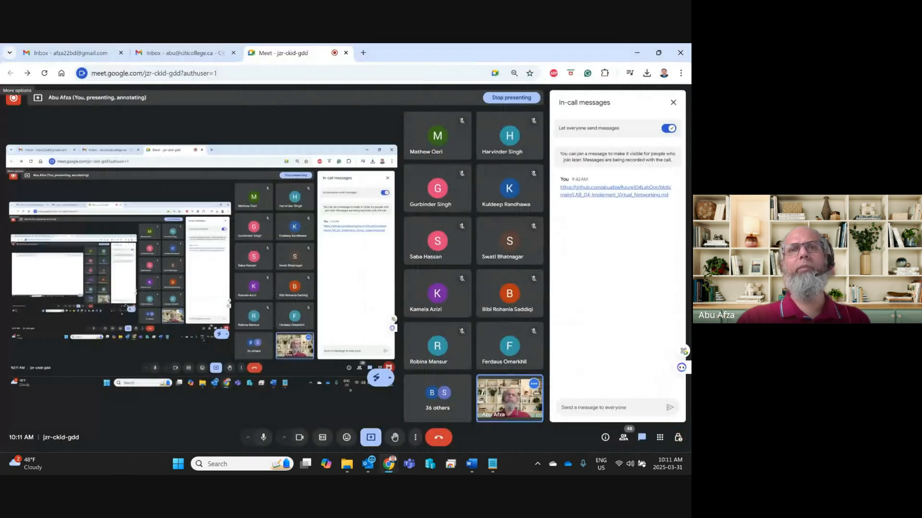
pyautogui.click(300, 438)
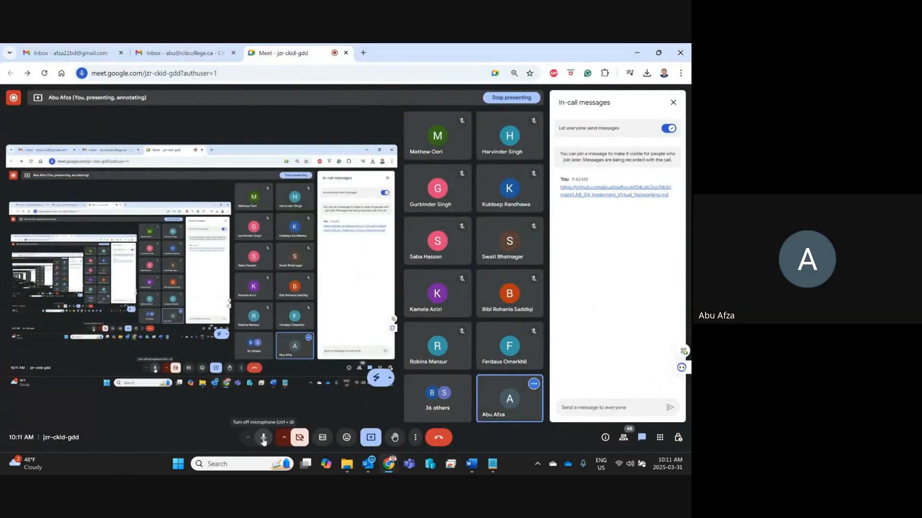
pyautogui.click(263, 438)
pyautogui.click(637, 54)
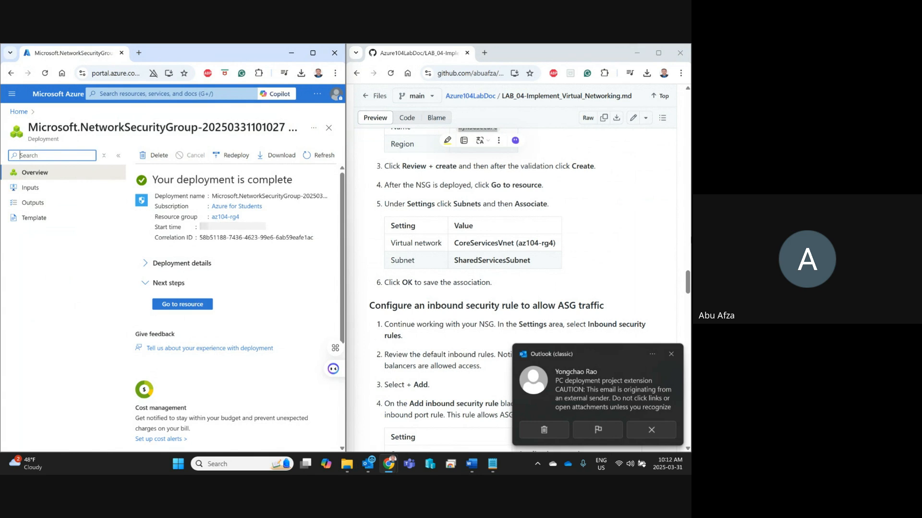
pyautogui.click(668, 427)
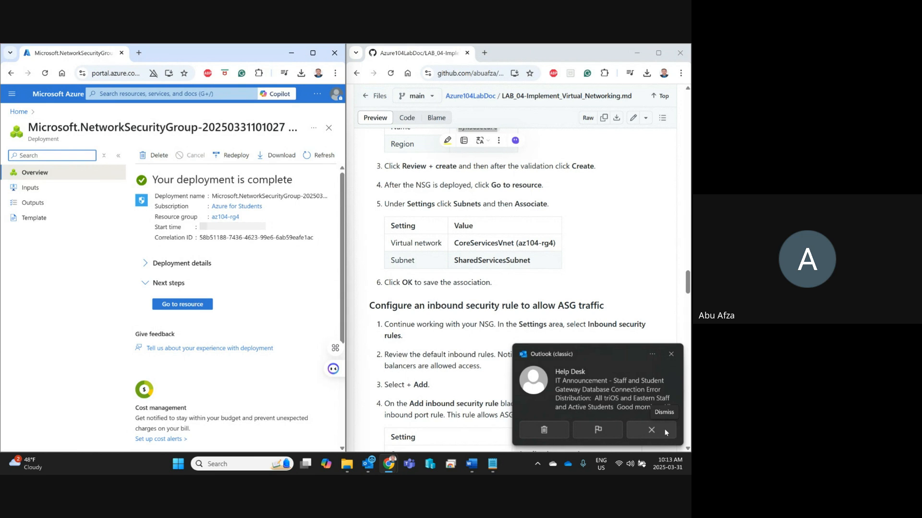
pyautogui.click(666, 431)
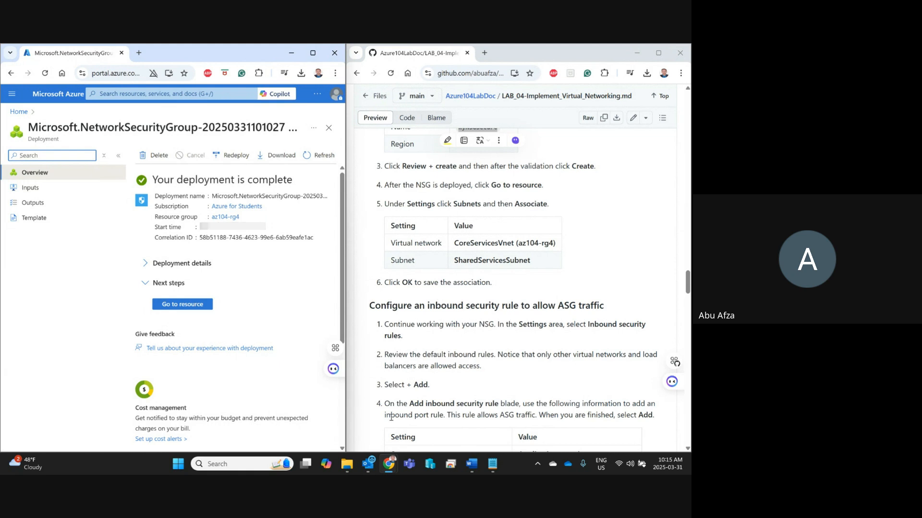
# Turn the camera and microphone back on in the Google Meet call, then return to the lab windows and shift the floating call window
pyautogui.moveTo(395, 466)
pyautogui.click(358, 437)
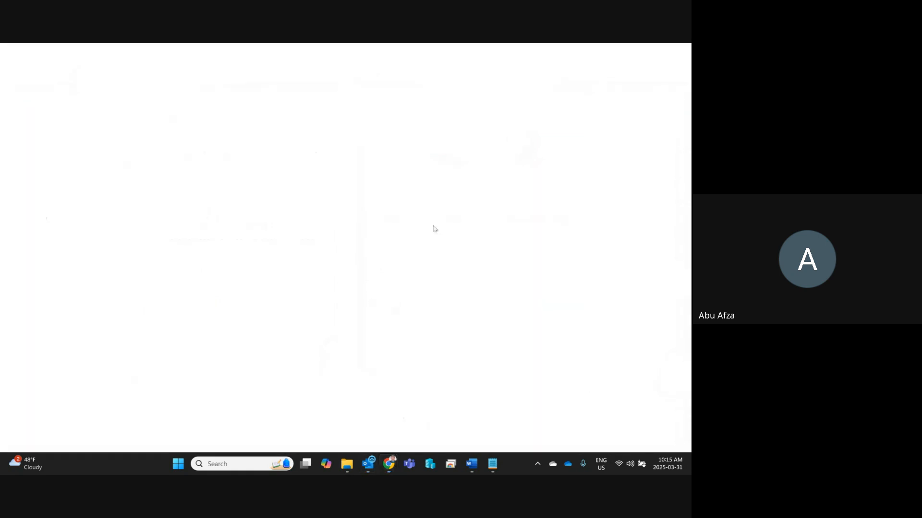
pyautogui.hotkey('ctrl', 't')
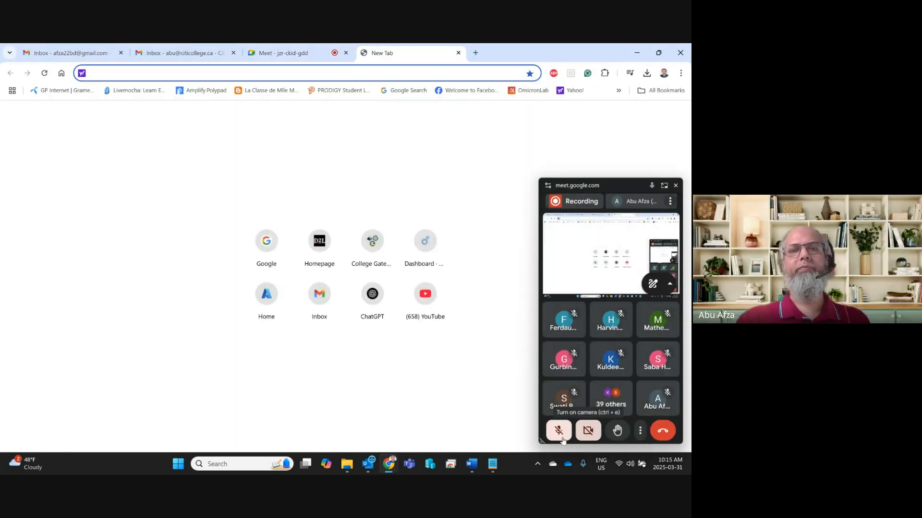
pyautogui.click(561, 434)
pyautogui.click(636, 52)
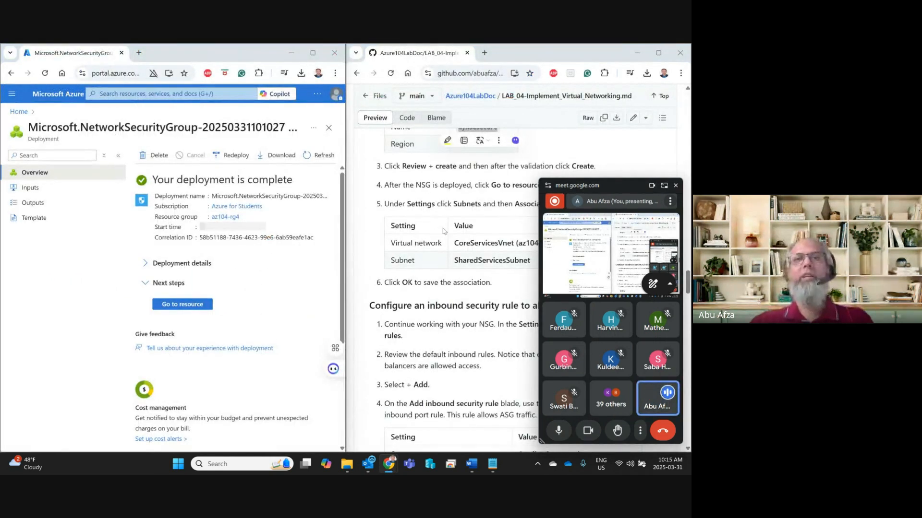
pyautogui.click(447, 221)
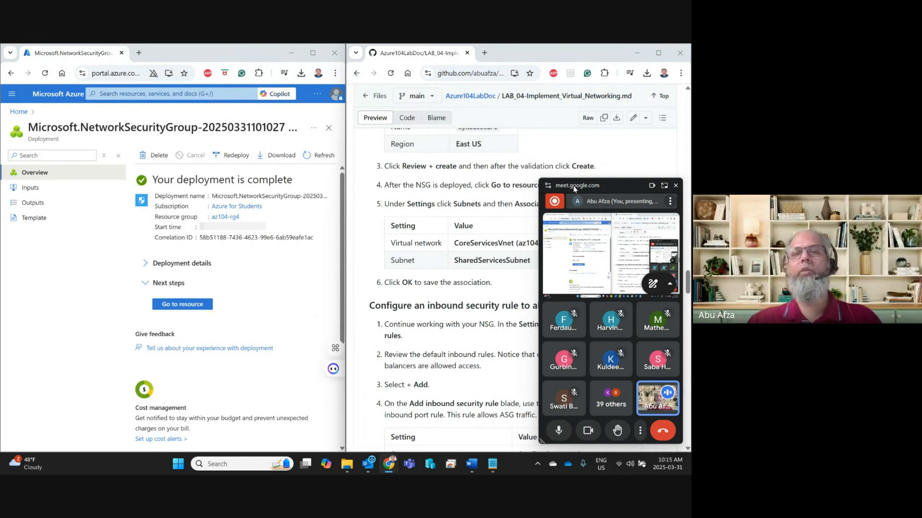
pyautogui.moveTo(594, 183); pyautogui.dragTo(595, 198)
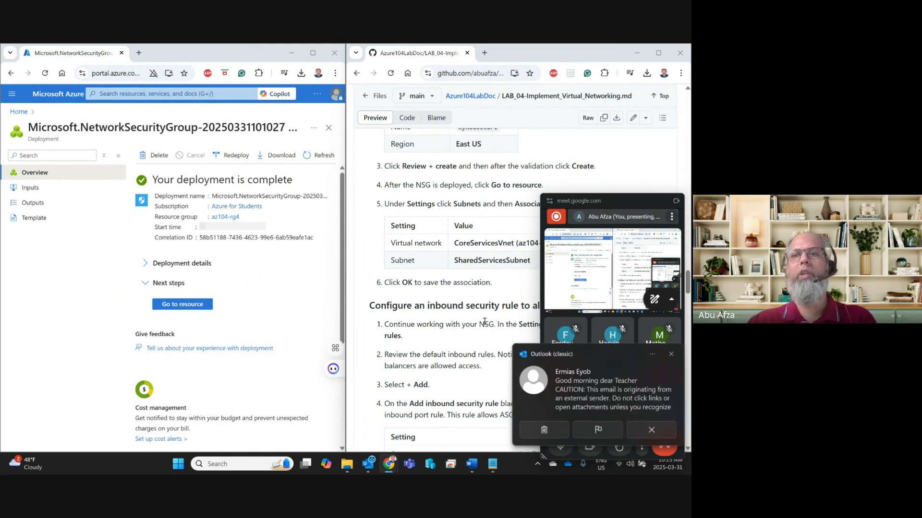
pyautogui.click(639, 430)
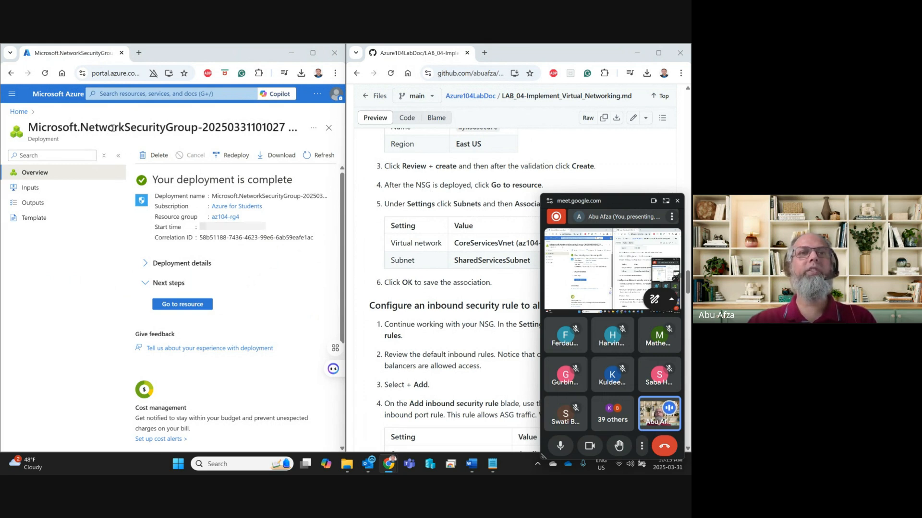
# Associate the myNSGSecure network security group with SharedServicesSubnet in the CoreServicesVnet (az104-rg4) virtual network and dismiss the mail notification
pyautogui.scroll(-1, 424, 224)
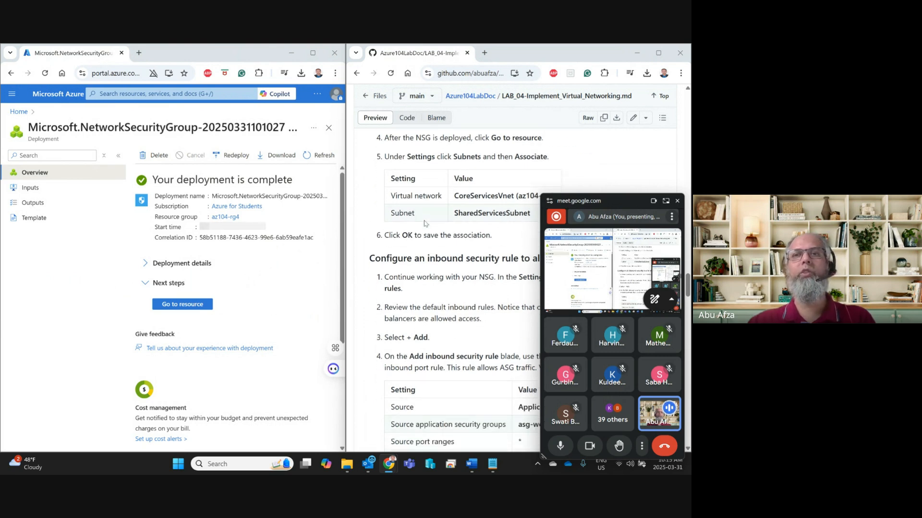
pyautogui.click(182, 306)
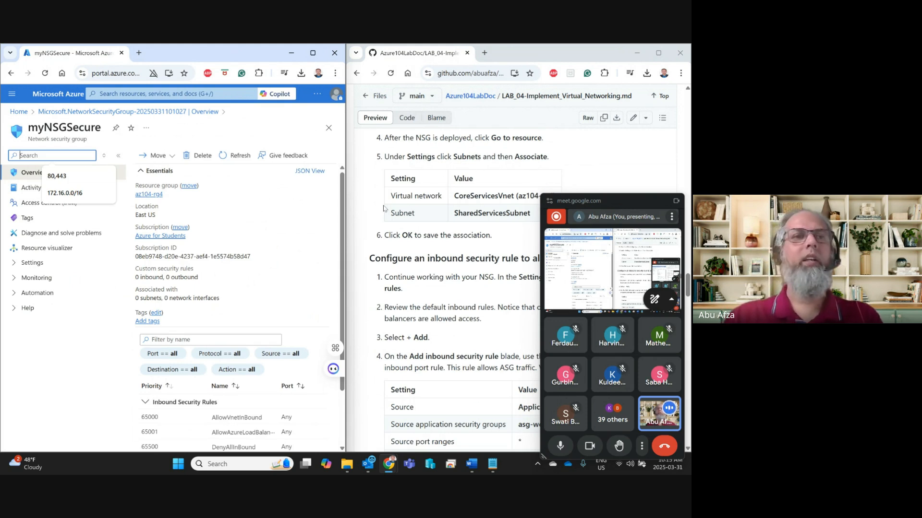
pyautogui.click(20, 268)
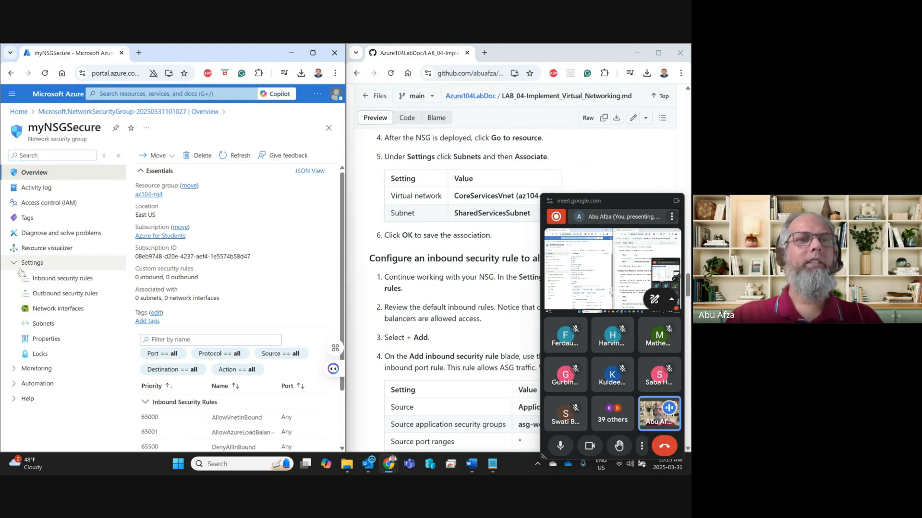
pyautogui.click(37, 328)
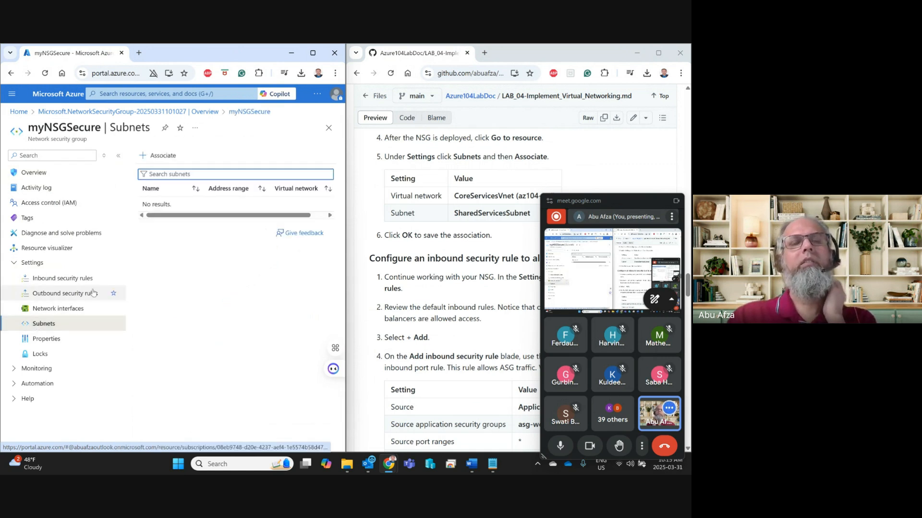
pyautogui.click(161, 155)
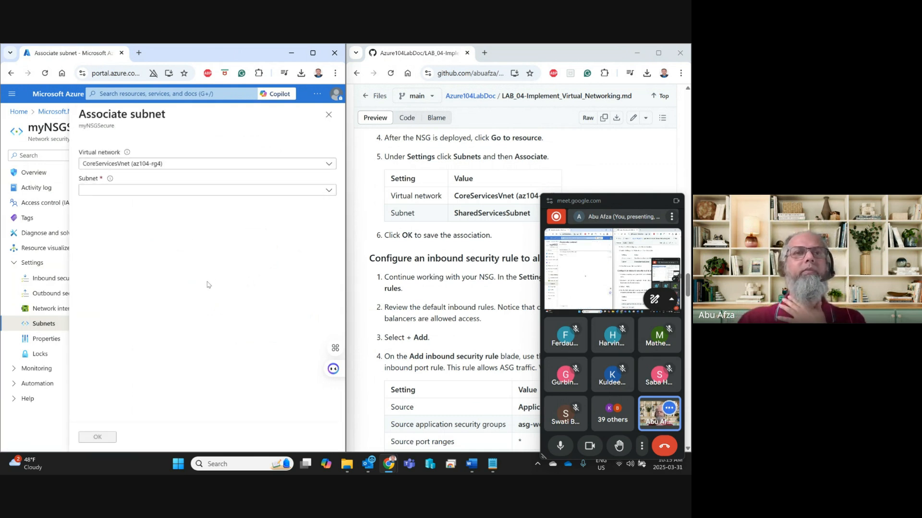
pyautogui.scroll(-1, 476, 197)
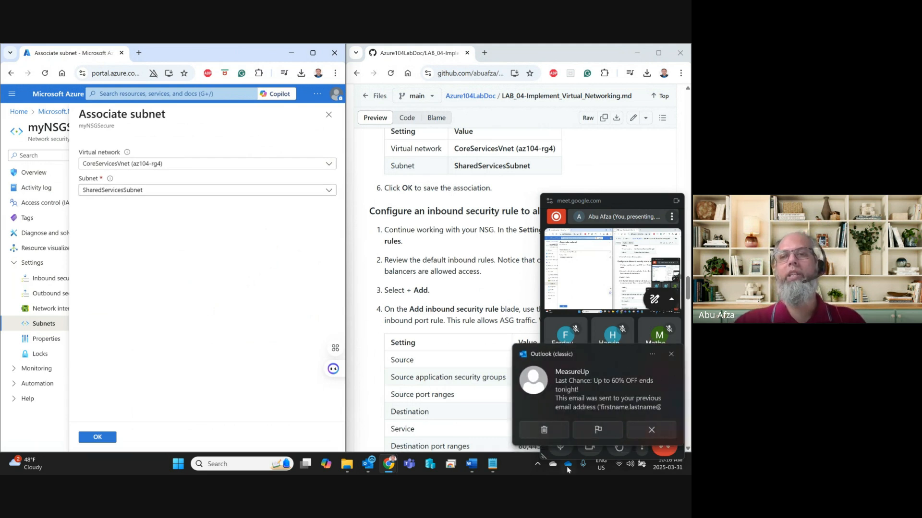
pyautogui.click(103, 438)
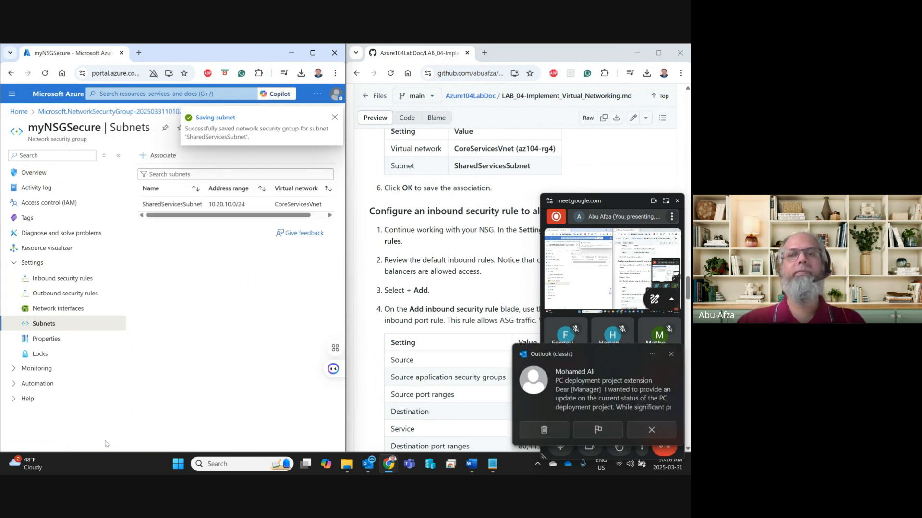
pyautogui.click(652, 430)
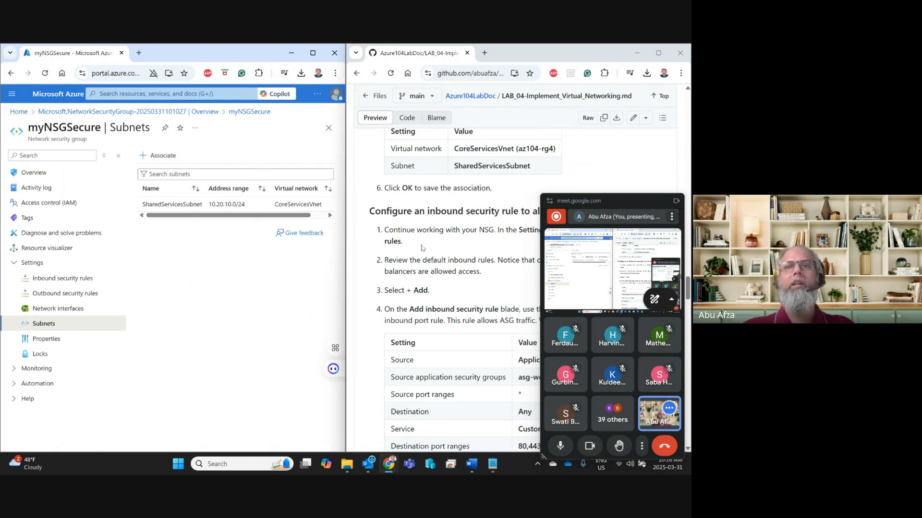
# Review the lab guide's sections on the application security group, the NSG association and the inbound rule for ASG traffic, dismissing the mail notification
pyautogui.scroll(-5, 434, 234)
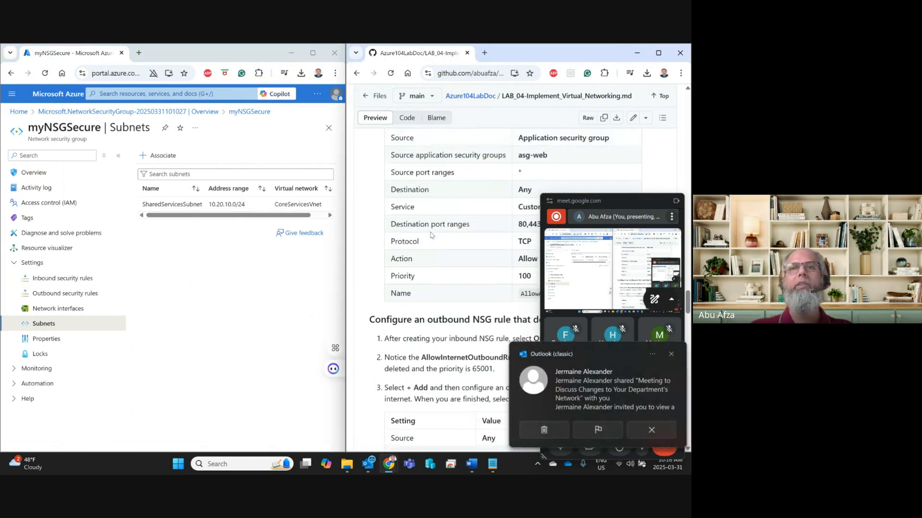
pyautogui.scroll(3, 433, 234)
pyautogui.click(654, 436)
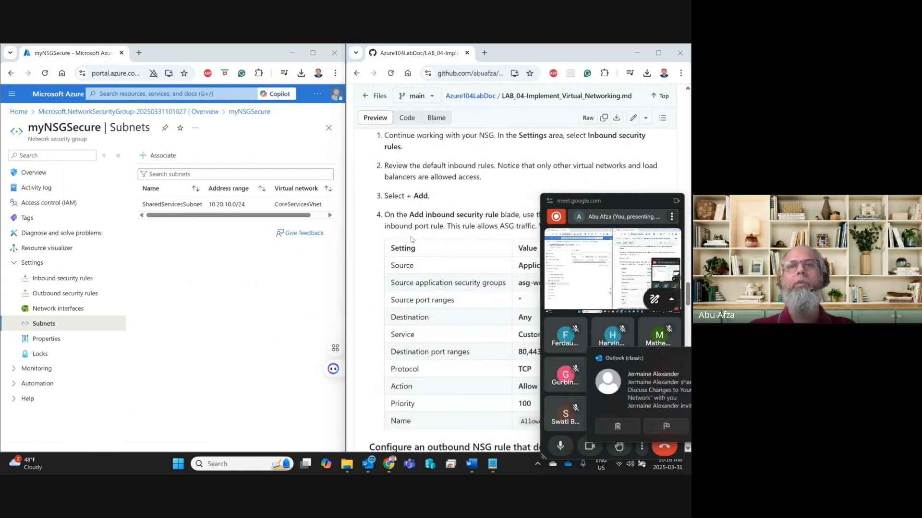
pyautogui.scroll(1, 398, 169)
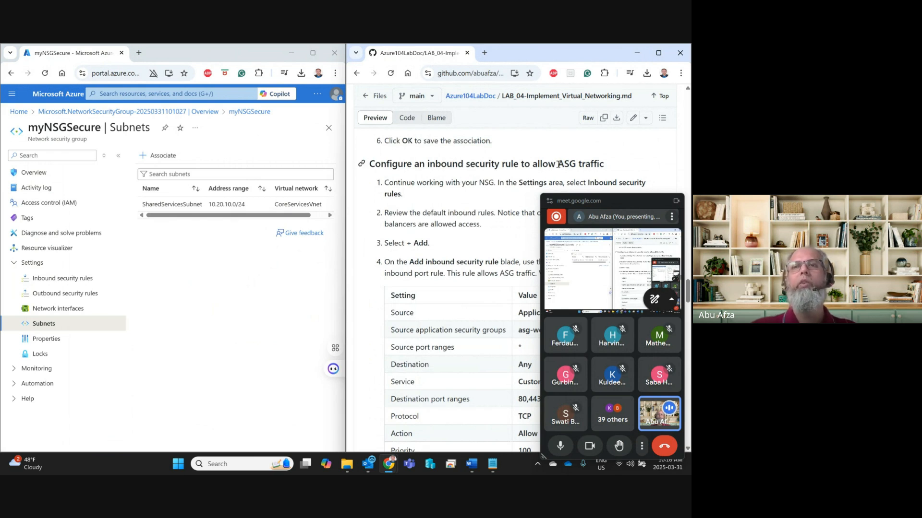
pyautogui.scroll(5, 522, 181)
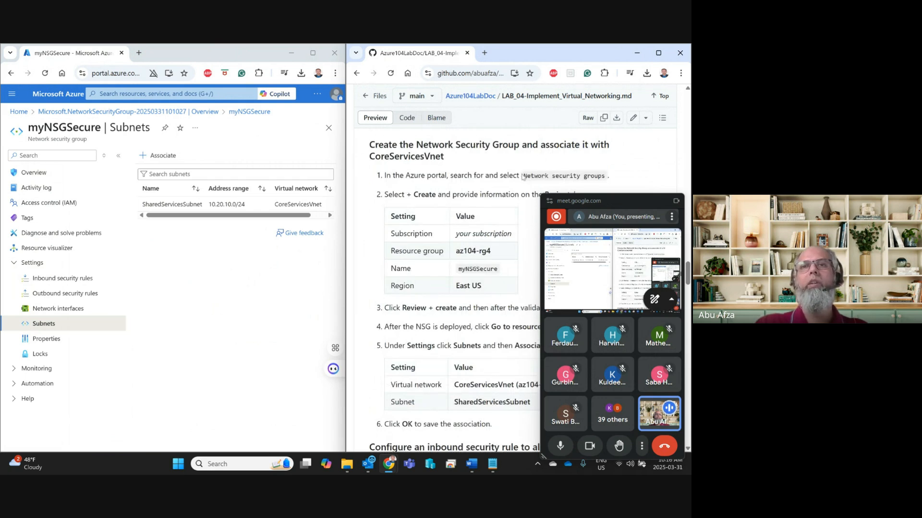
pyautogui.scroll(5, 519, 173)
pyautogui.scroll(-2, 523, 178)
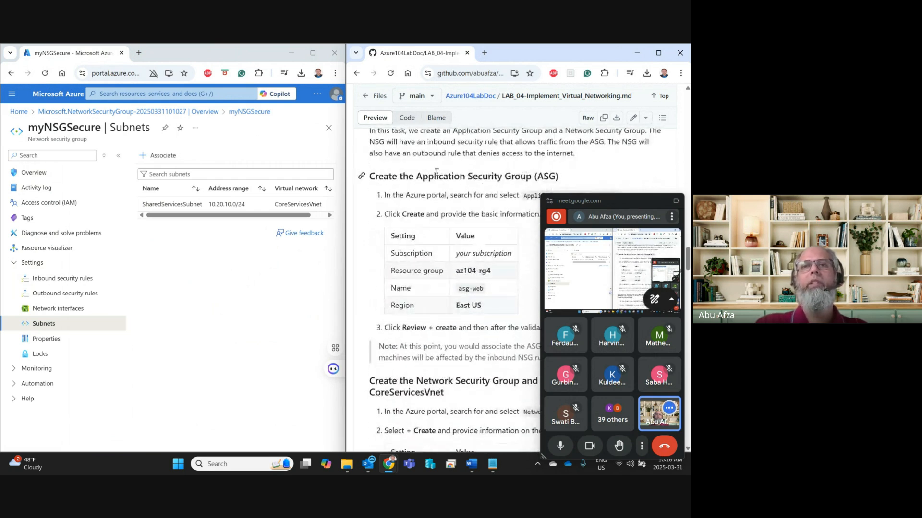
pyautogui.scroll(-9, 445, 214)
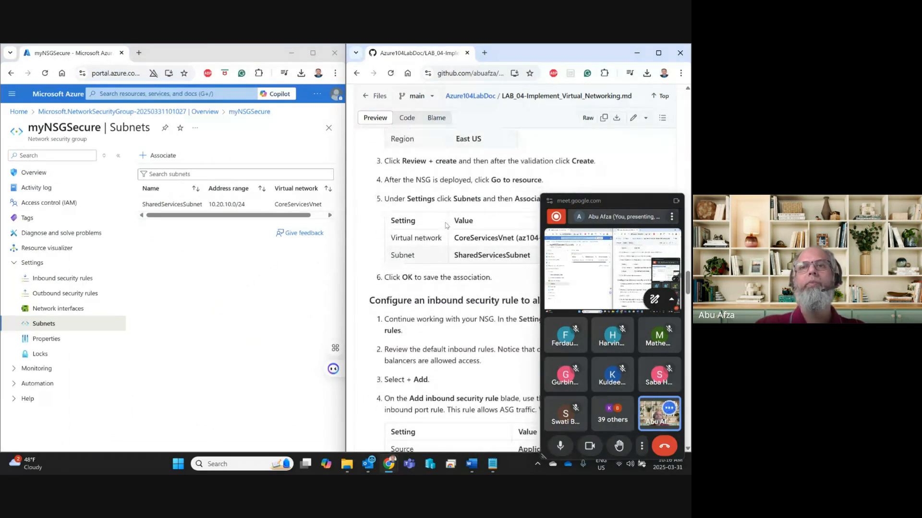
pyautogui.scroll(-2, 445, 224)
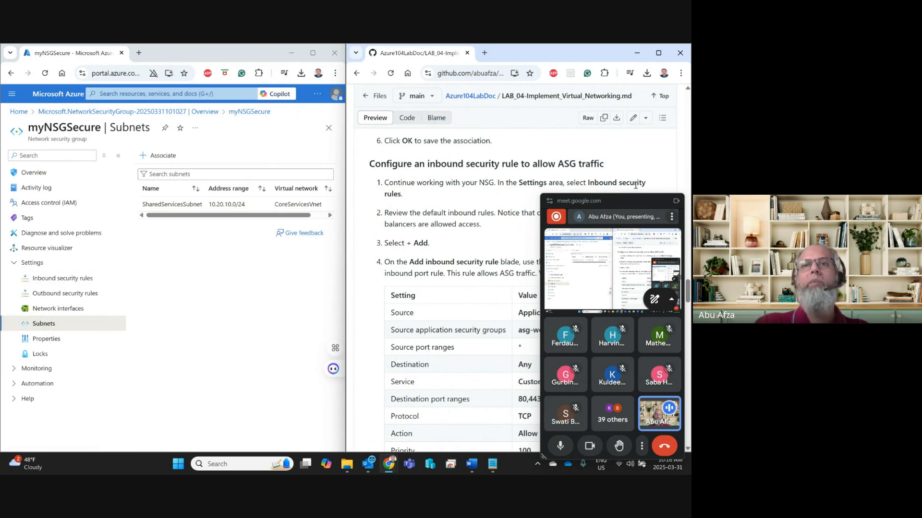
# Open the inbound security rules of myNSGSecure and start adding a new rule as the lab guide instructs
pyautogui.click(52, 280)
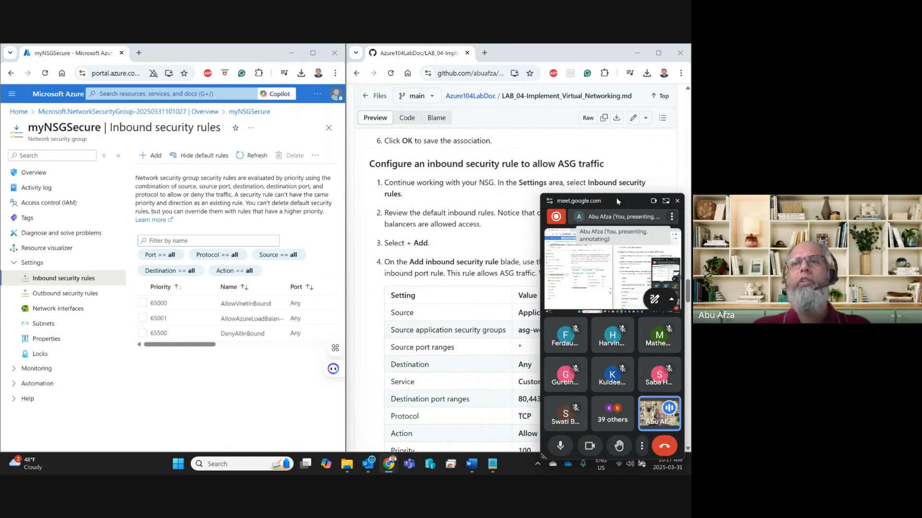
pyautogui.scroll(-1, 439, 194)
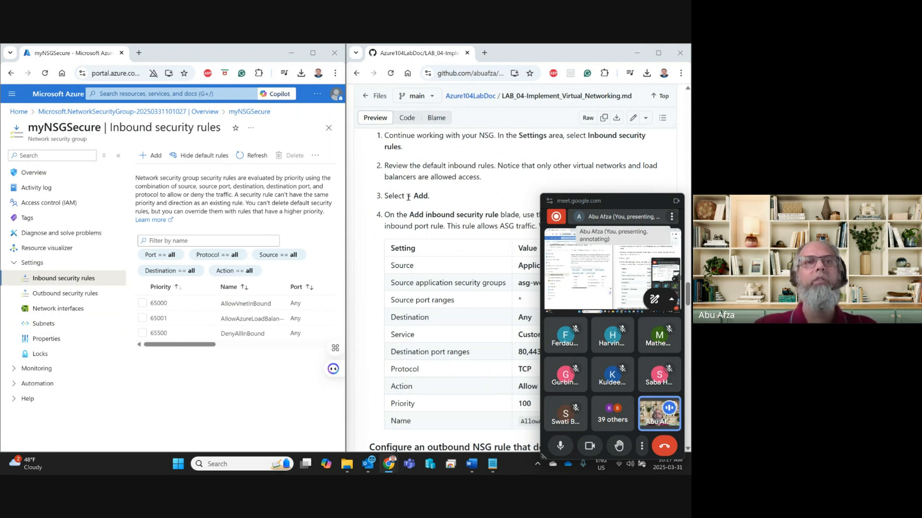
pyautogui.scroll(-1, 413, 198)
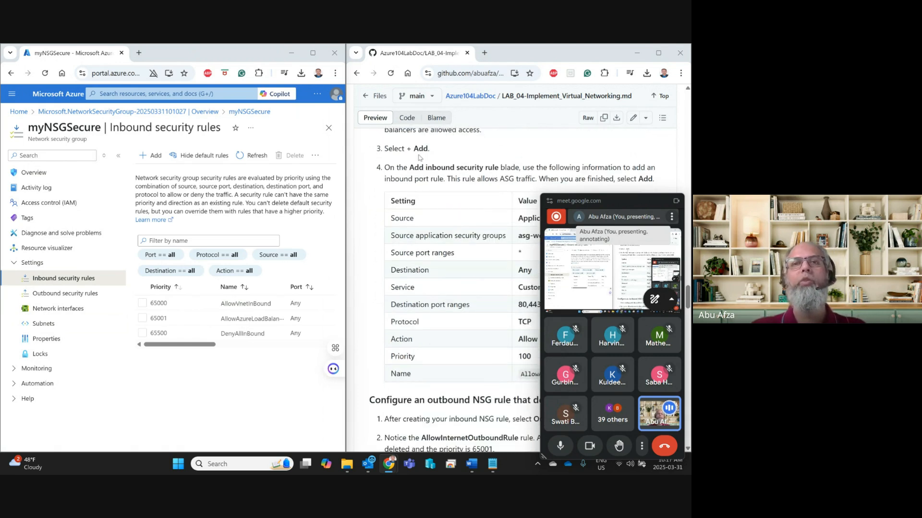
pyautogui.click(153, 161)
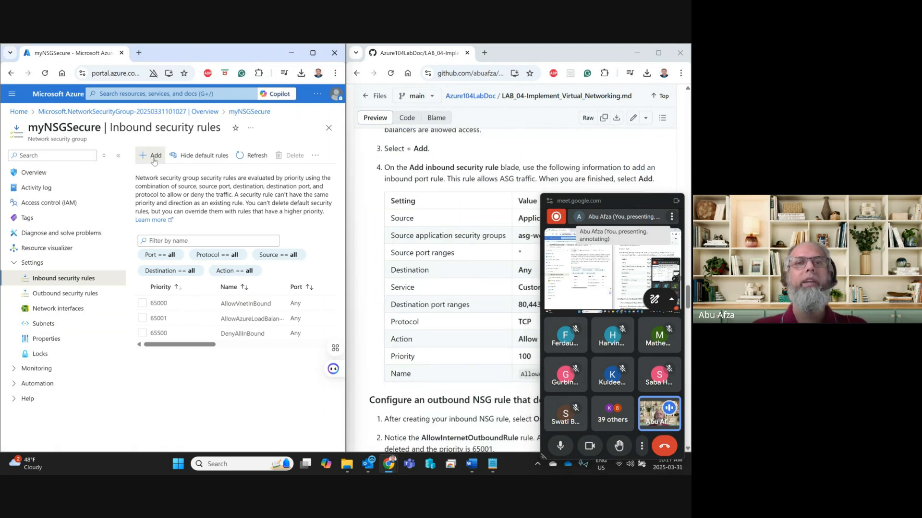
pyautogui.click(153, 161)
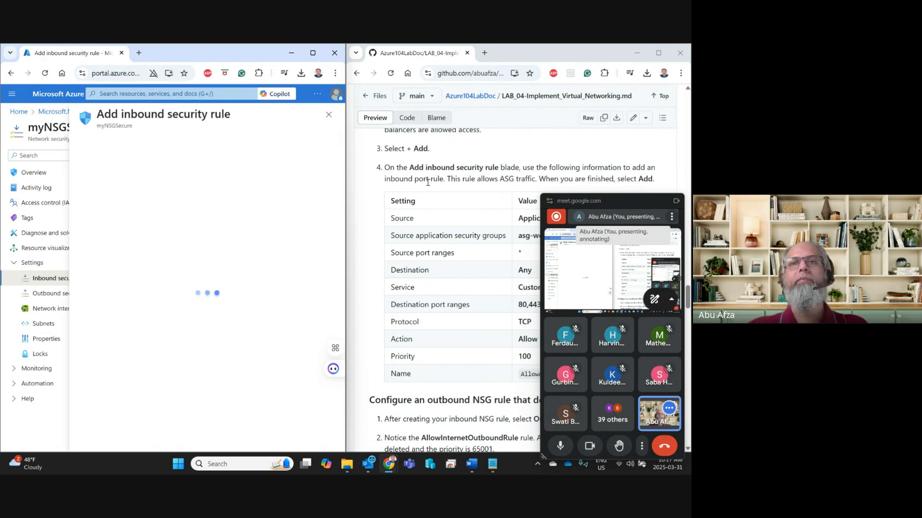
# Set the inbound rule's source to Application security group and choose asg-web as the source application security group
pyautogui.scroll(-1, 428, 182)
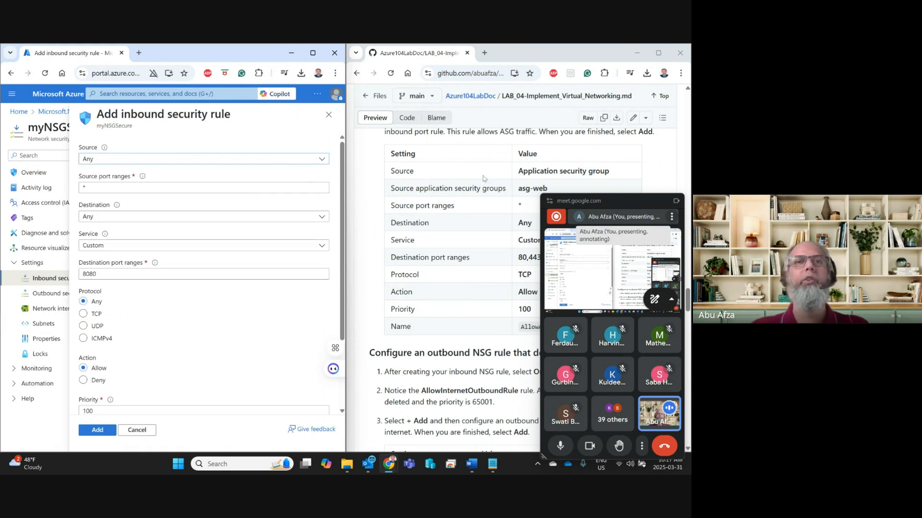
pyautogui.click(248, 160)
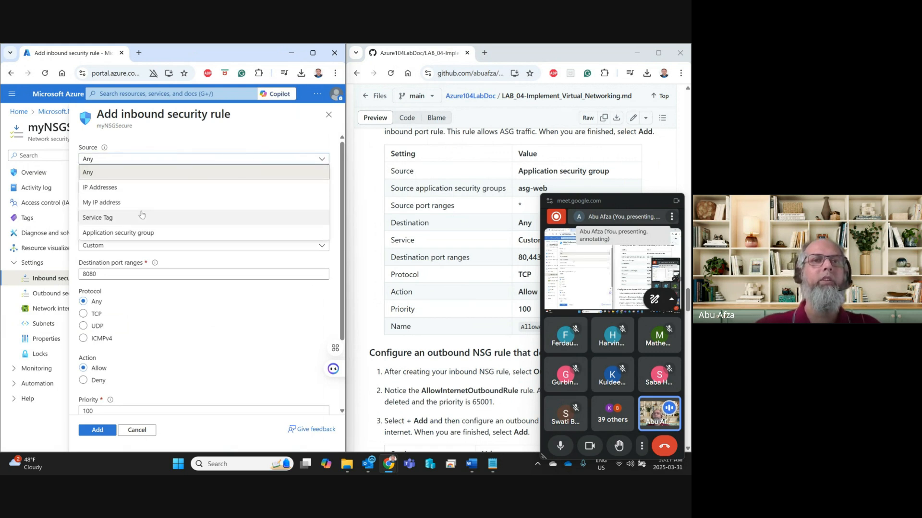
pyautogui.click(100, 233)
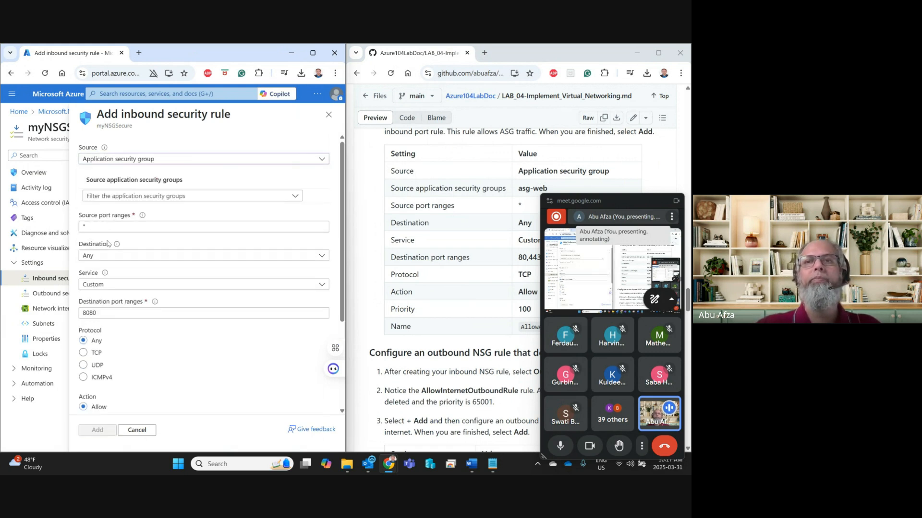
pyautogui.click(410, 194)
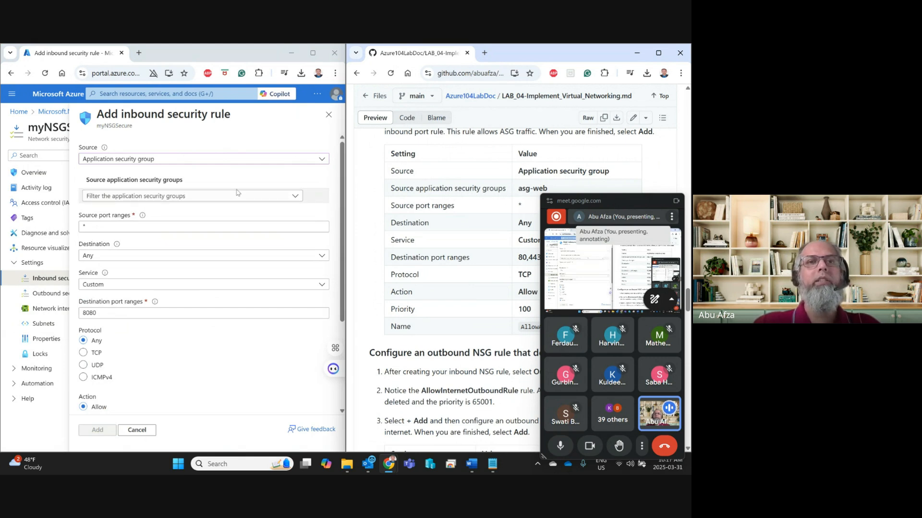
pyautogui.click(297, 198)
pyautogui.click(297, 198)
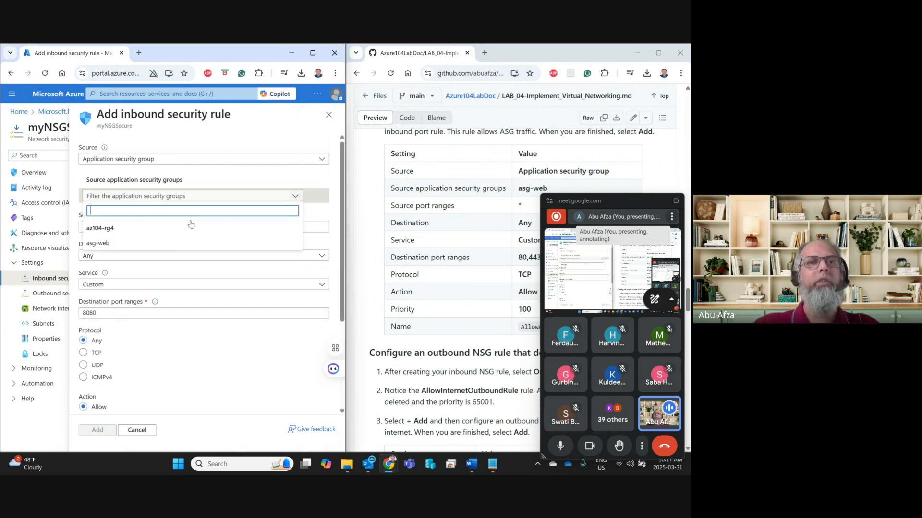
pyautogui.click(101, 244)
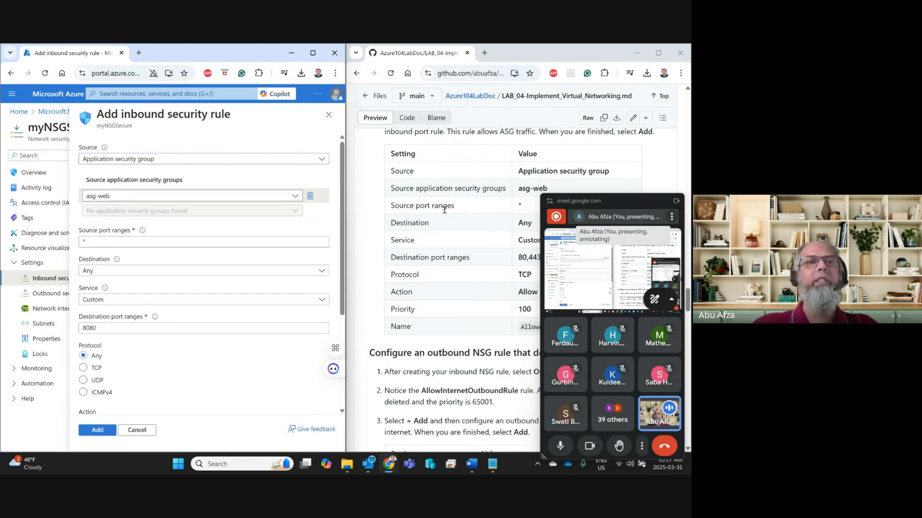
# Compare the rule's settings with the lab guide and look through the available Service options, keeping Custom
pyautogui.scroll(-1, 87, 246)
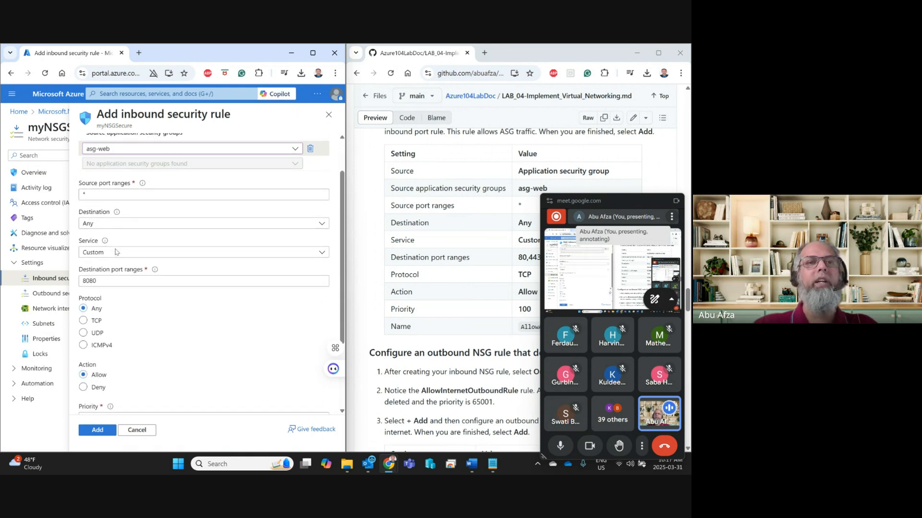
pyautogui.click(513, 239)
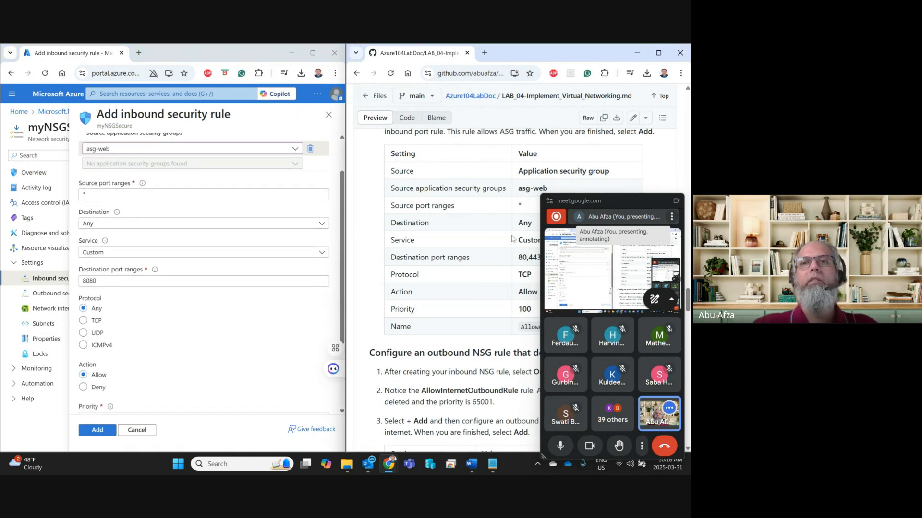
pyautogui.scroll(-1, 513, 238)
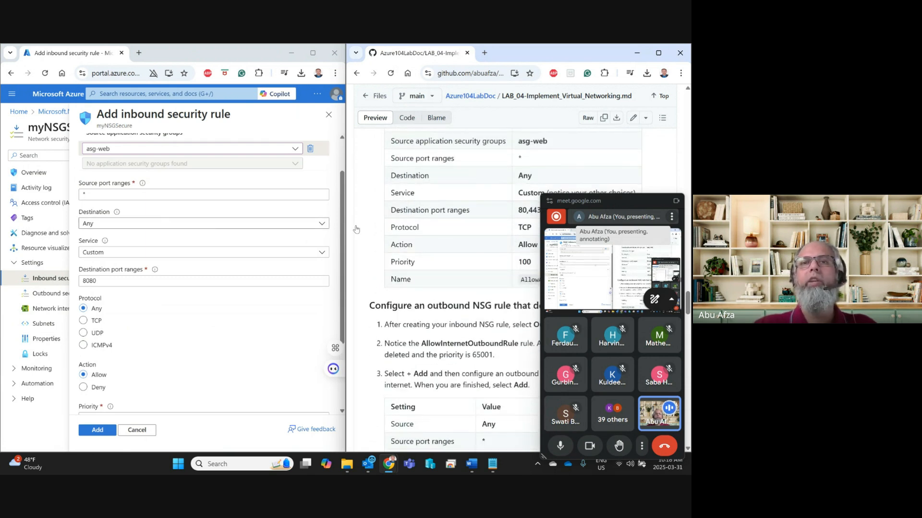
pyautogui.scroll(-1, 501, 221)
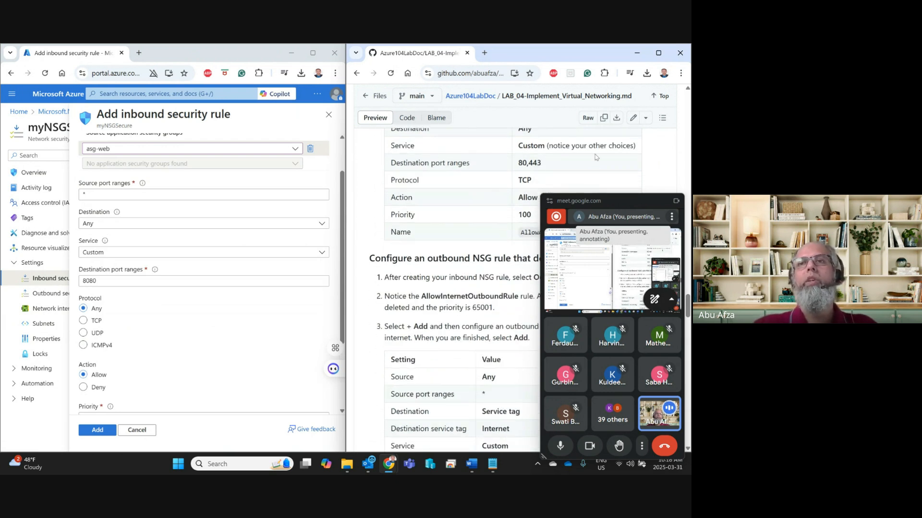
pyautogui.click(104, 255)
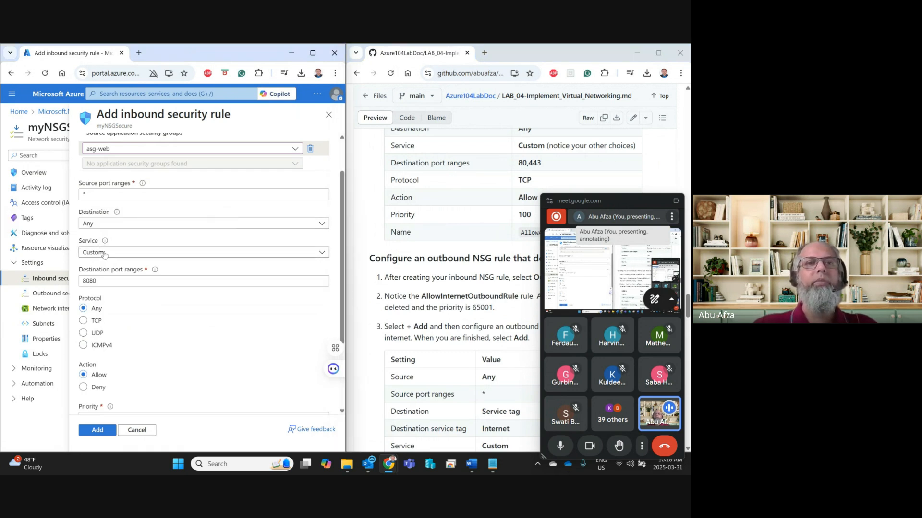
pyautogui.click(104, 255)
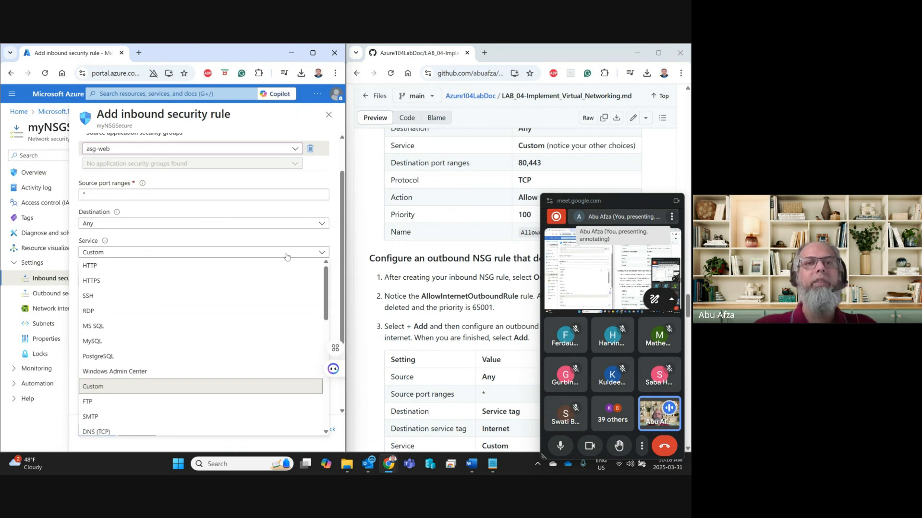
pyautogui.click(306, 241)
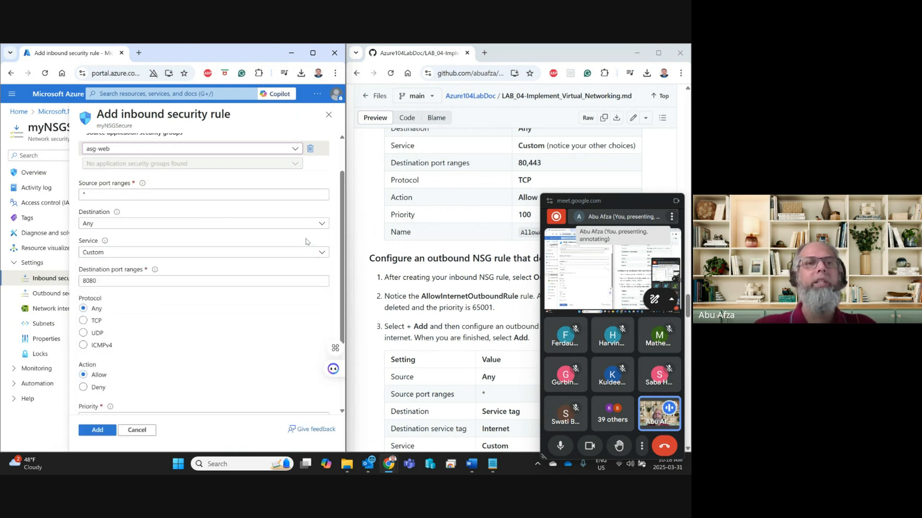
# Set the inbound rule's destination port ranges to 80,443 and its protocol to TCP
pyautogui.scroll(-1, 306, 241)
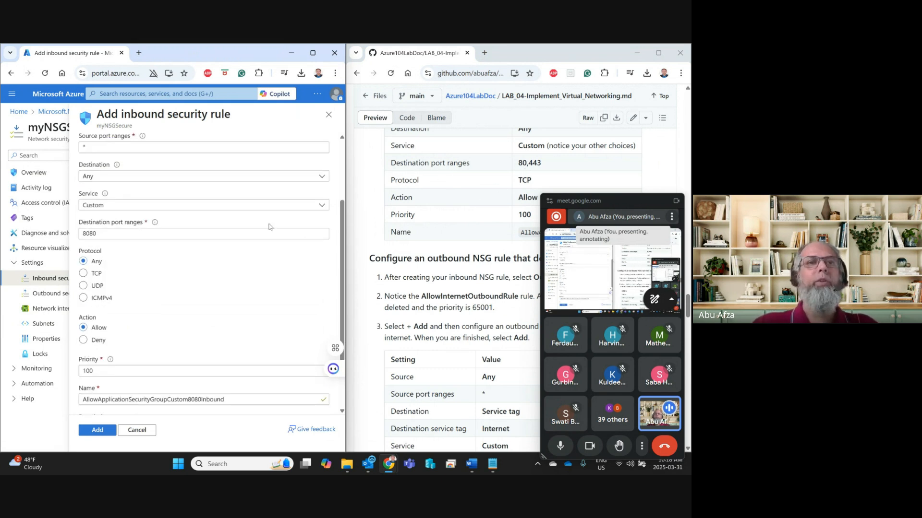
pyautogui.click(103, 234)
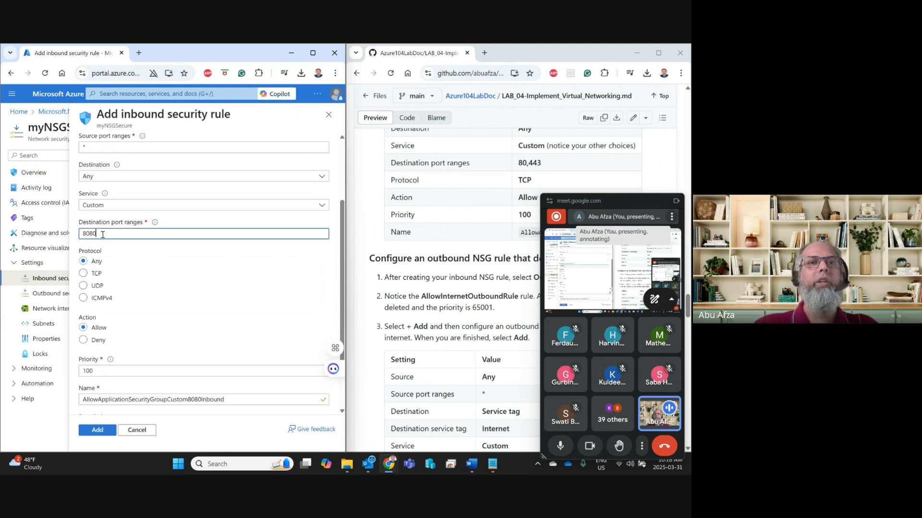
pyautogui.press('BackSpace')
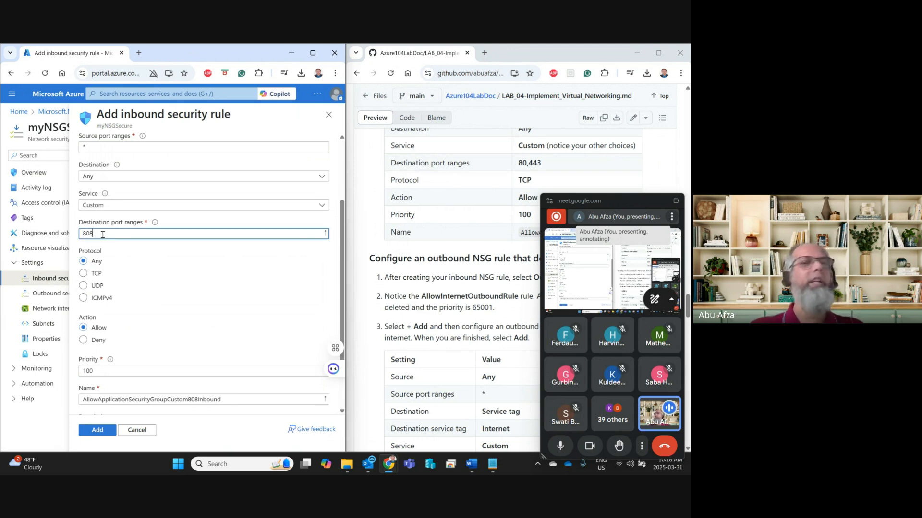
pyautogui.press('BackSpace')
pyautogui.write(',443')
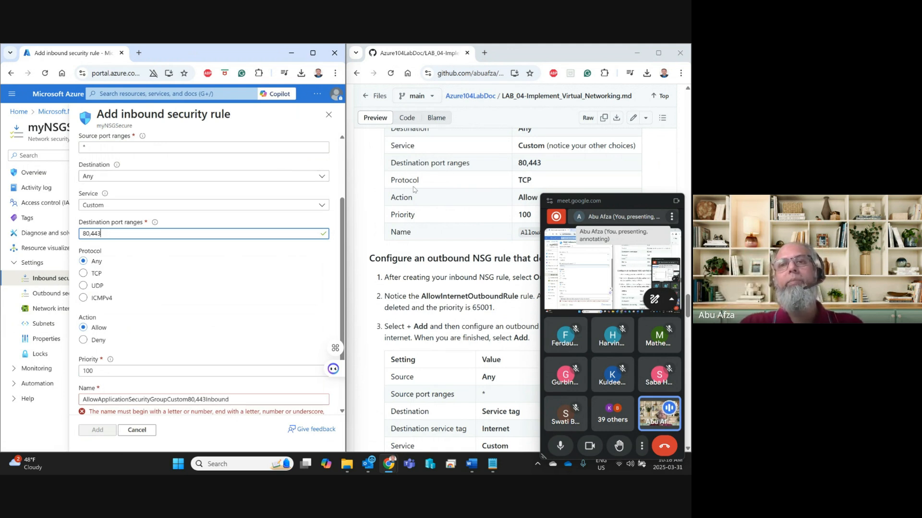
pyautogui.scroll(-1, 414, 190)
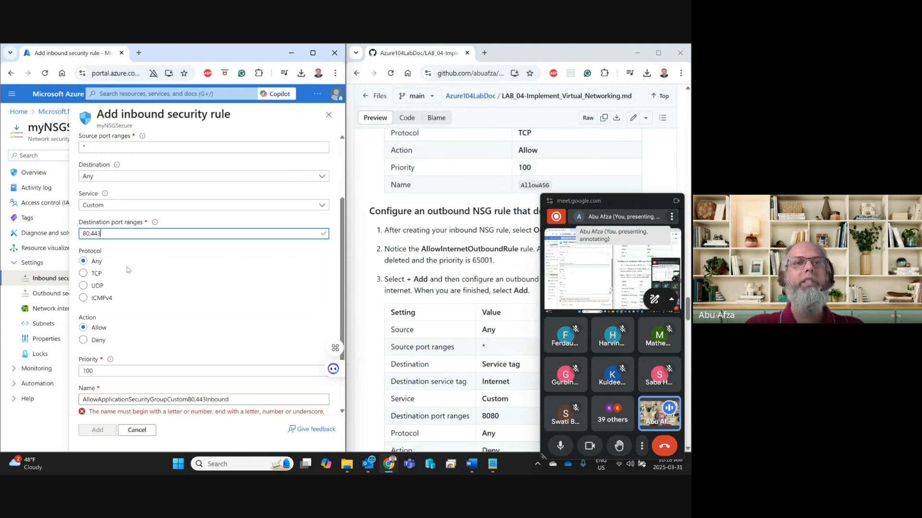
pyautogui.click(84, 273)
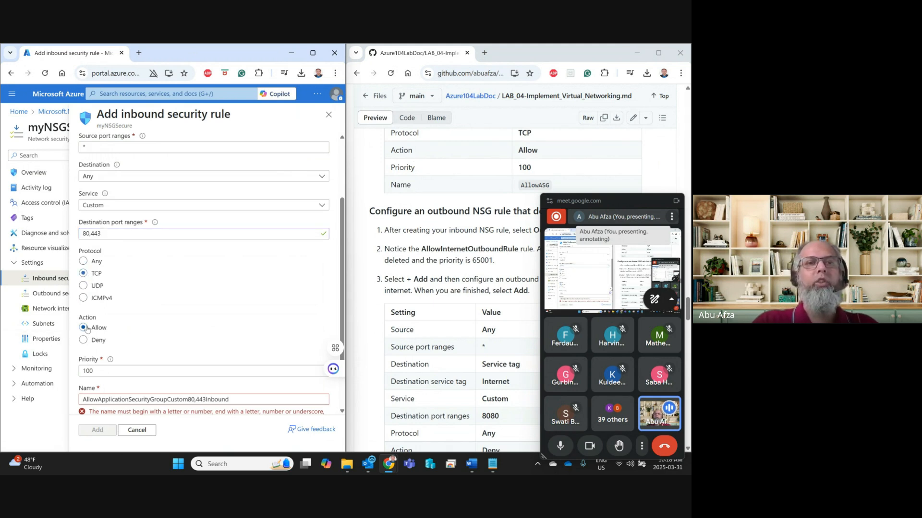
# Name the inbound rule AllowASG, copying the name from the lab guide, and add it to myNSGSecure
pyautogui.scroll(-1, 140, 317)
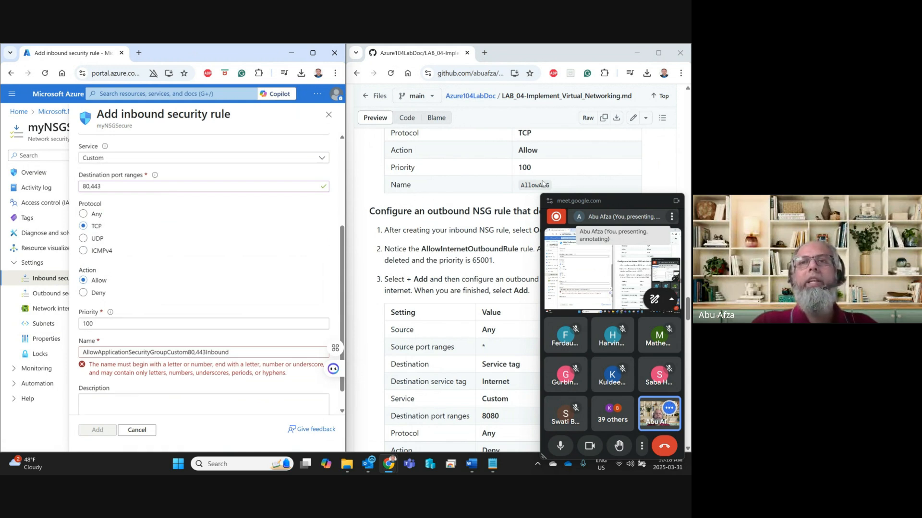
pyautogui.click(538, 184)
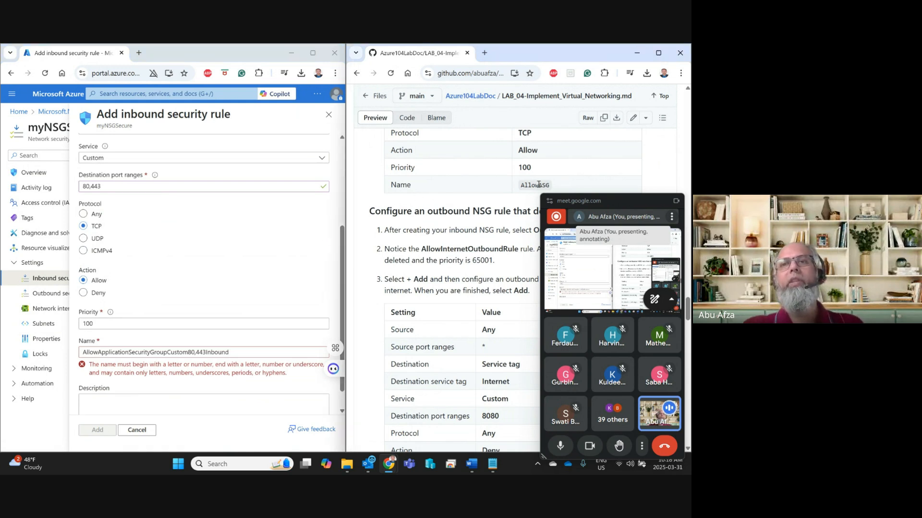
pyautogui.doubleClick(538, 184)
pyautogui.hotkey('ctrl', 'c')
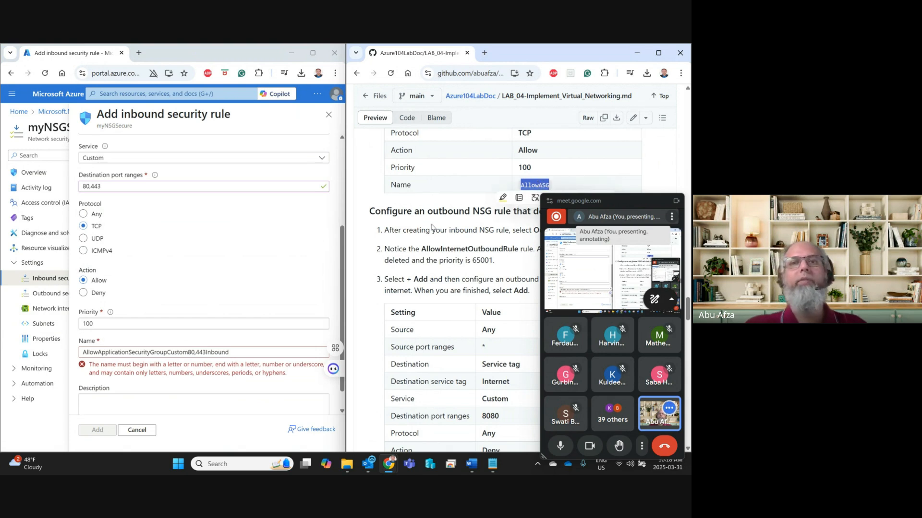
pyautogui.scroll(-1, 423, 238)
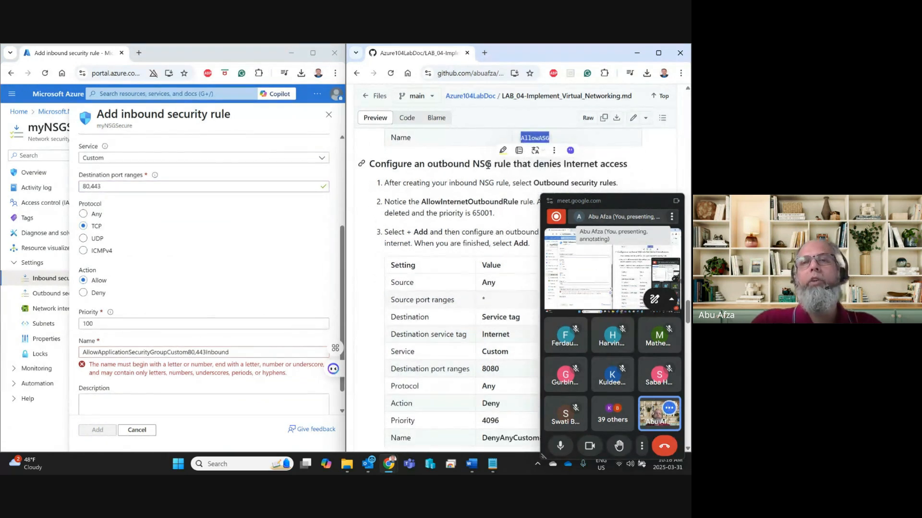
pyautogui.click(231, 353)
pyautogui.moveTo(229, 353); pyautogui.dragTo(77, 355)
pyautogui.hotkey('ctrl', 'v')
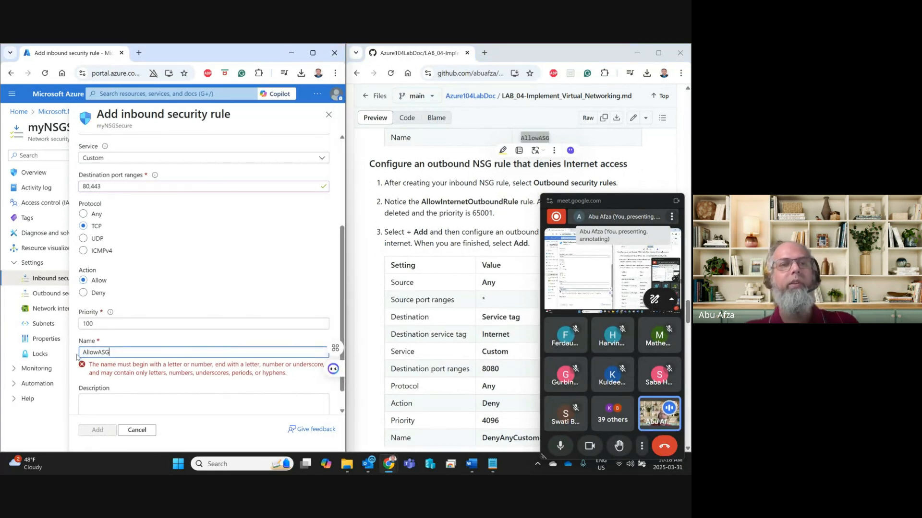
pyautogui.click(174, 392)
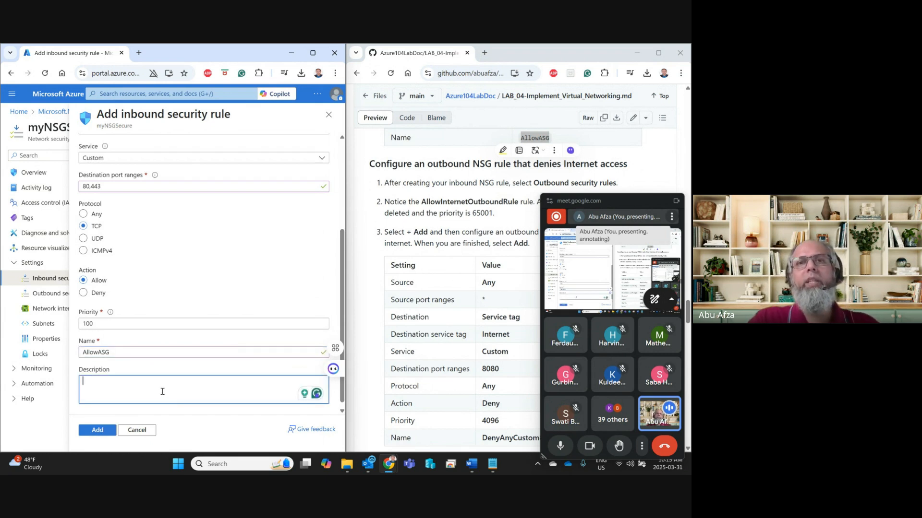
pyautogui.click(96, 426)
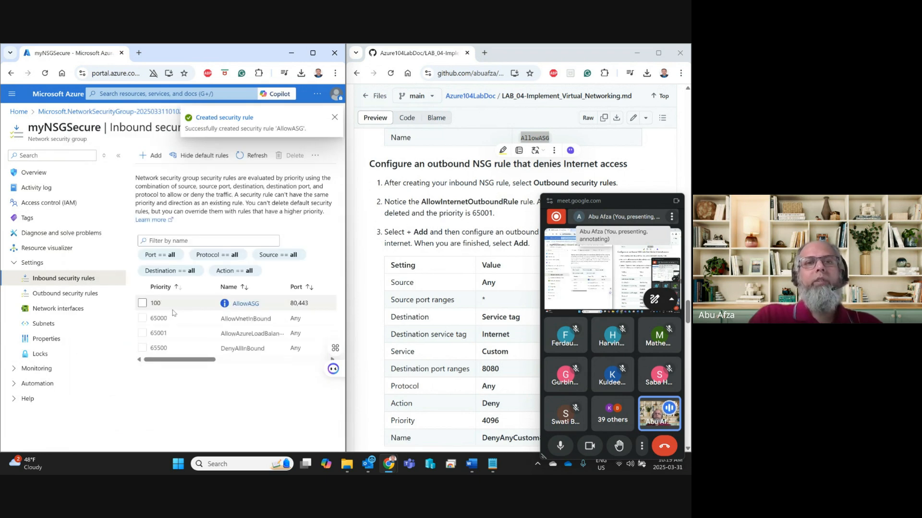
# Open the outbound security rules of myNSGSecure and start adding a new rule
pyautogui.click(447, 193)
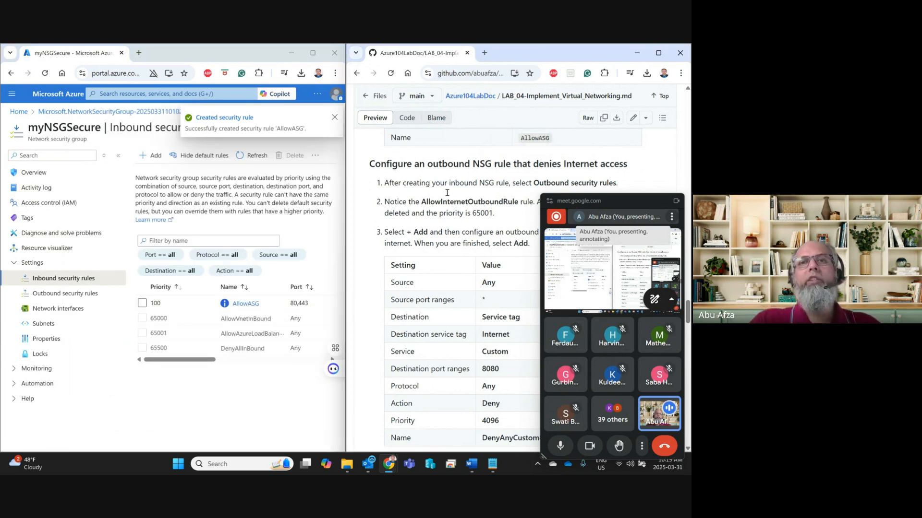
pyautogui.click(58, 300)
pyautogui.click(58, 300)
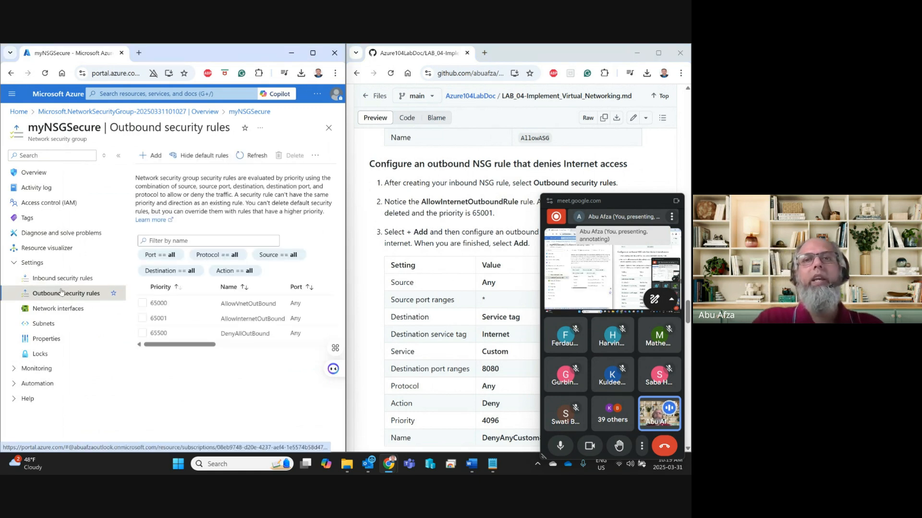
pyautogui.click(143, 159)
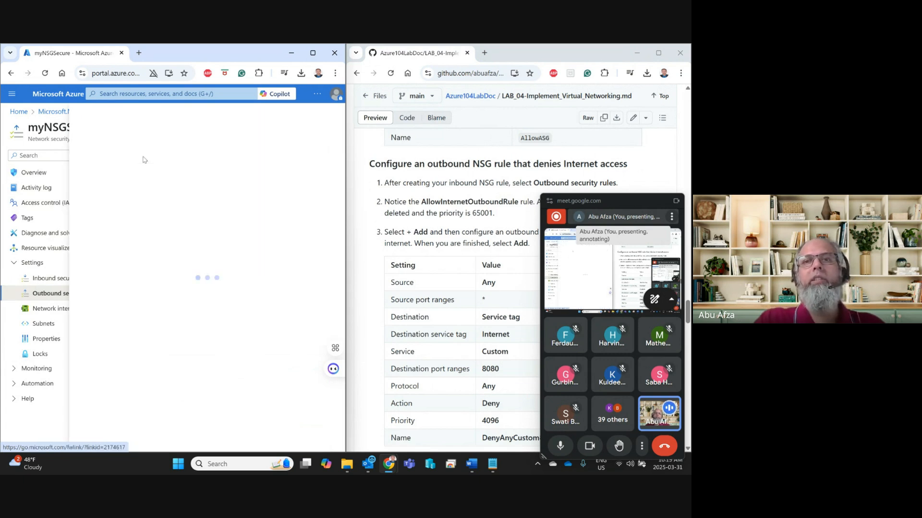
# Set the outbound rule's destination to Service Tag, with Internet as the destination service tag, following the lab guide
pyautogui.scroll(-1, 472, 232)
pyautogui.scroll(-1, 472, 231)
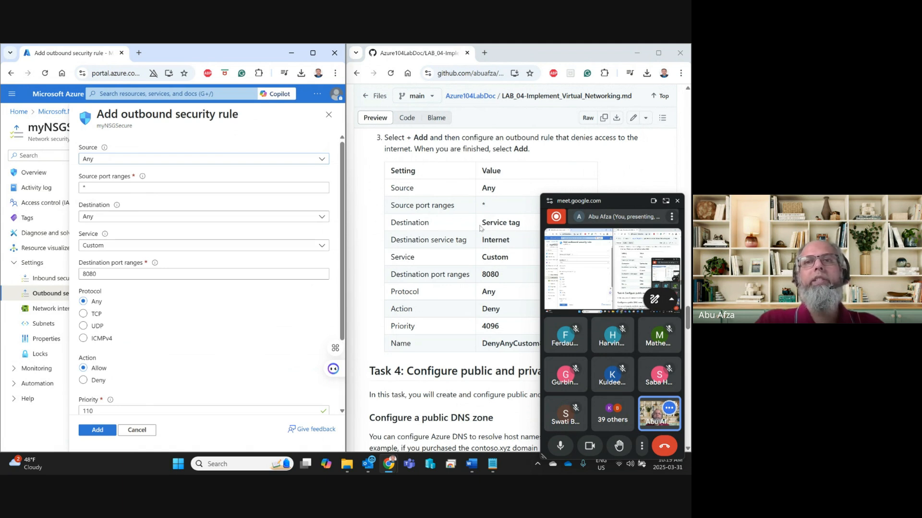
pyautogui.click(124, 219)
pyautogui.click(118, 276)
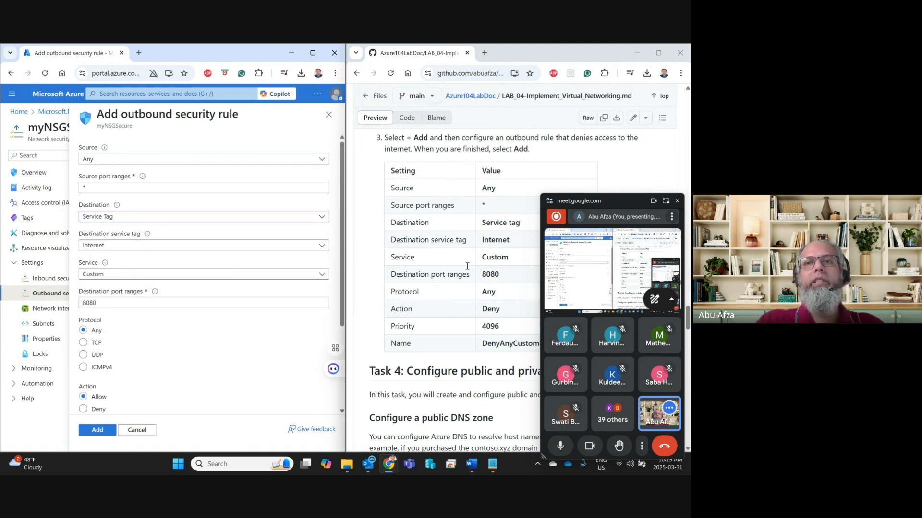
# Set the outbound rule's action to Deny and its priority to 4096
pyautogui.scroll(-1, 482, 254)
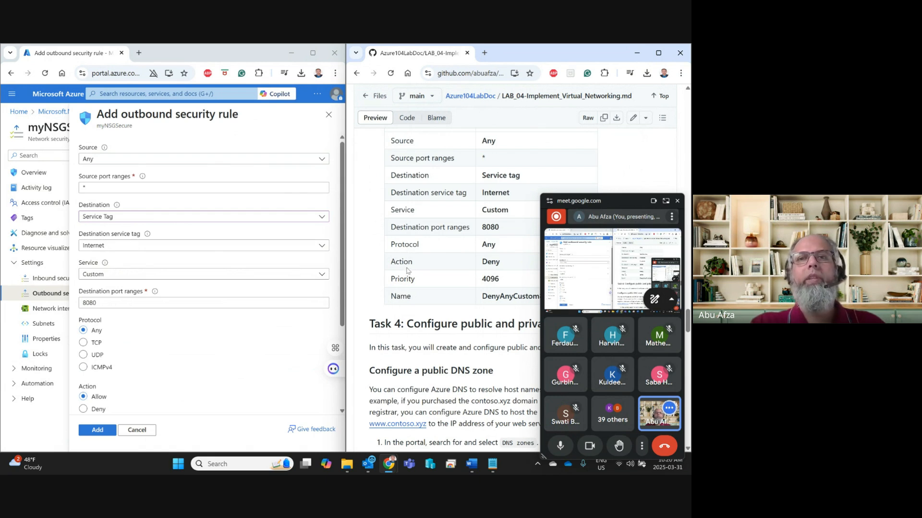
pyautogui.scroll(-2, 176, 380)
pyautogui.click(96, 316)
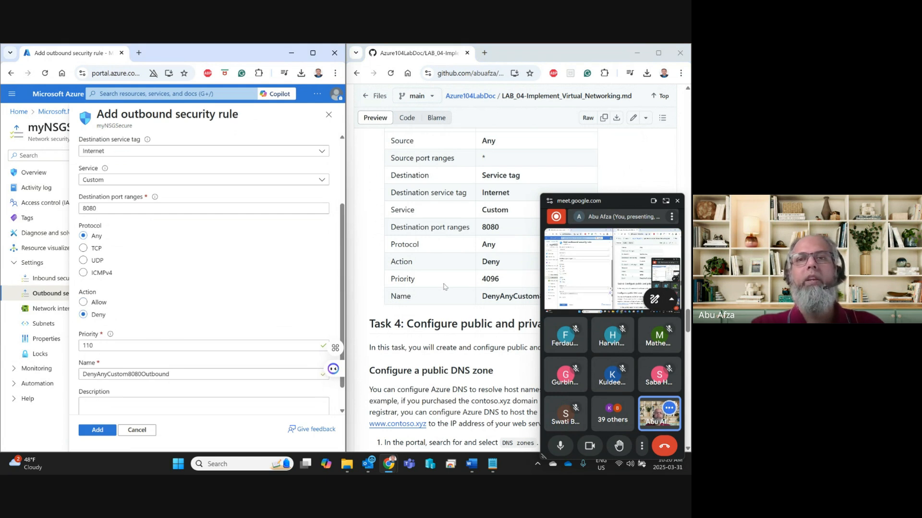
pyautogui.doubleClick(114, 345)
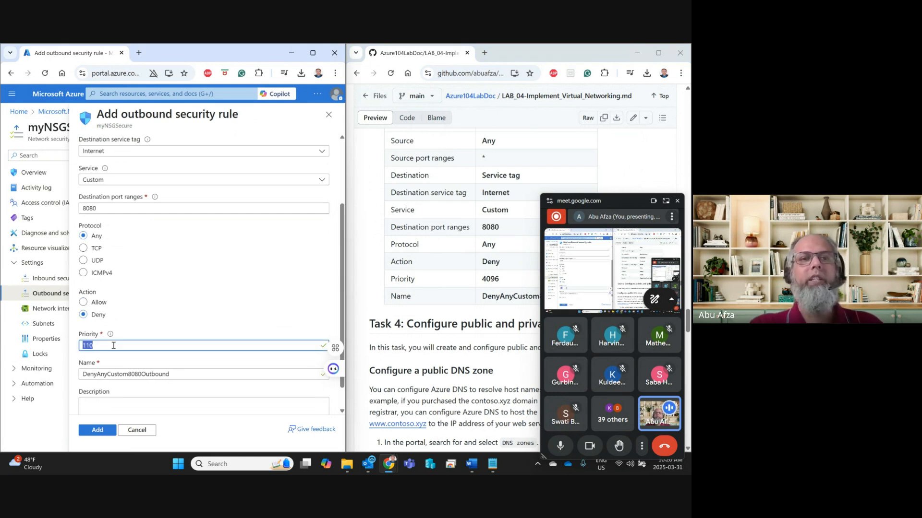
pyautogui.write('40')
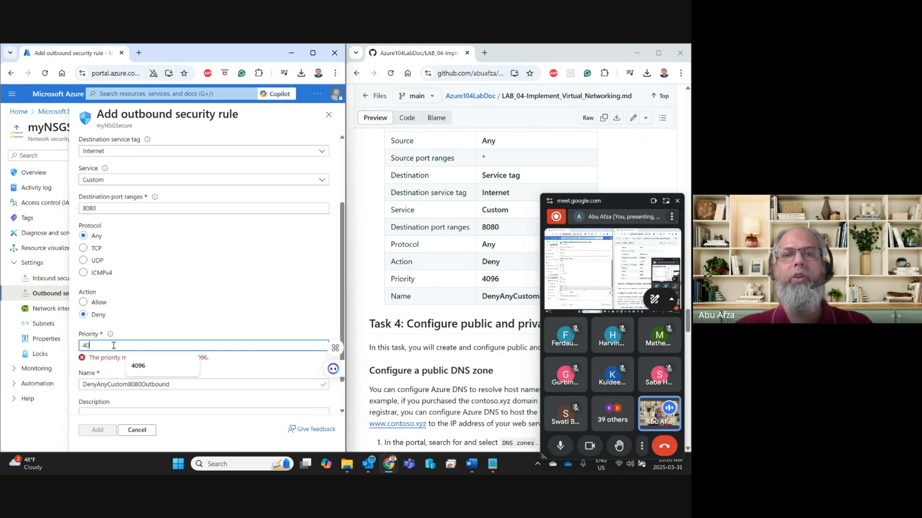
pyautogui.write('96')
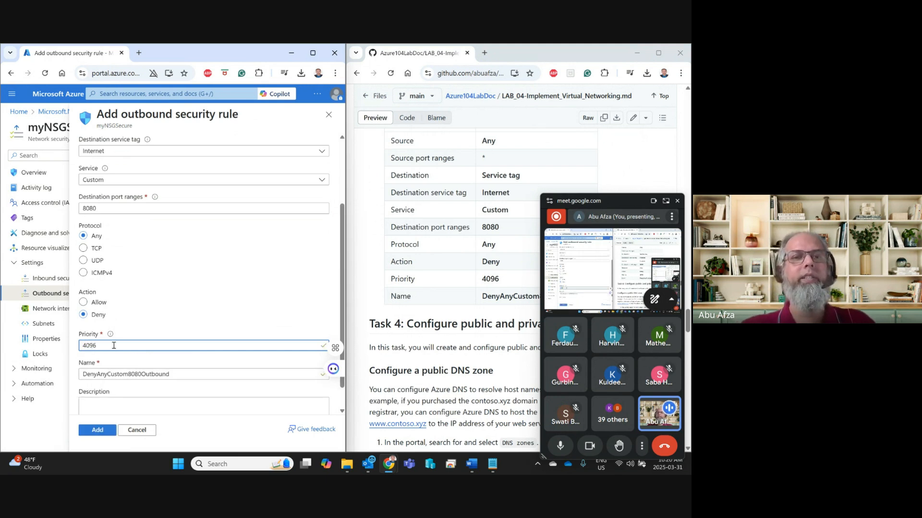
# Name the outbound rule DenyAnyCustom8080Outbound, copying the name from the lab guide, and add it to myNSGSecure
pyautogui.scroll(-3, 452, 315)
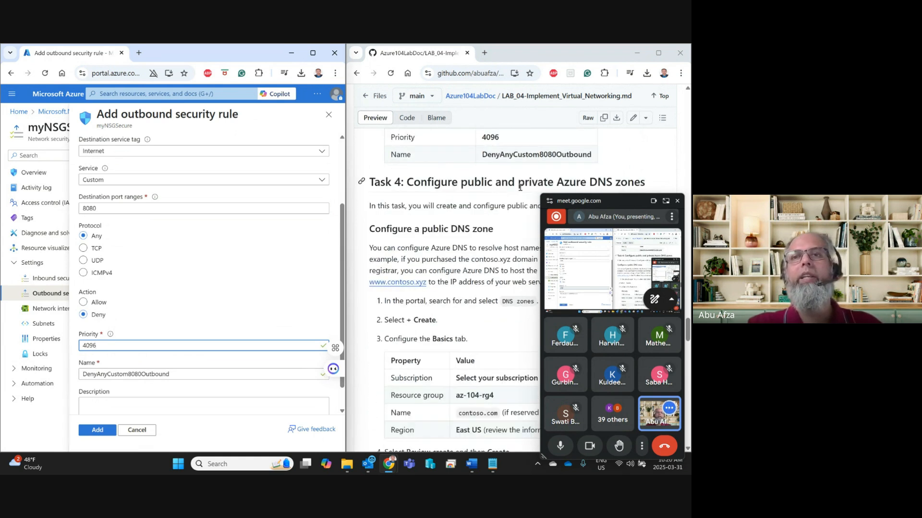
pyautogui.click(542, 154)
pyautogui.doubleClick(541, 154)
pyautogui.hotkey('ctrl', 'c')
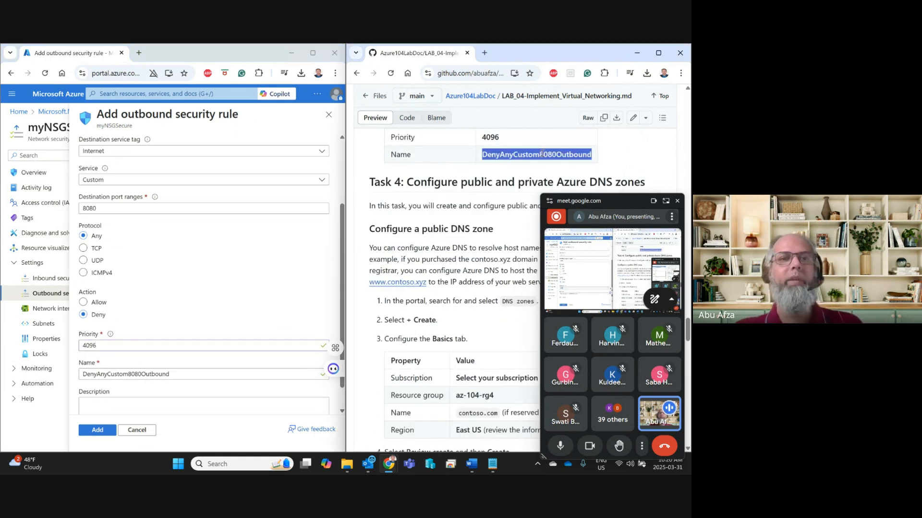
pyautogui.click(176, 374)
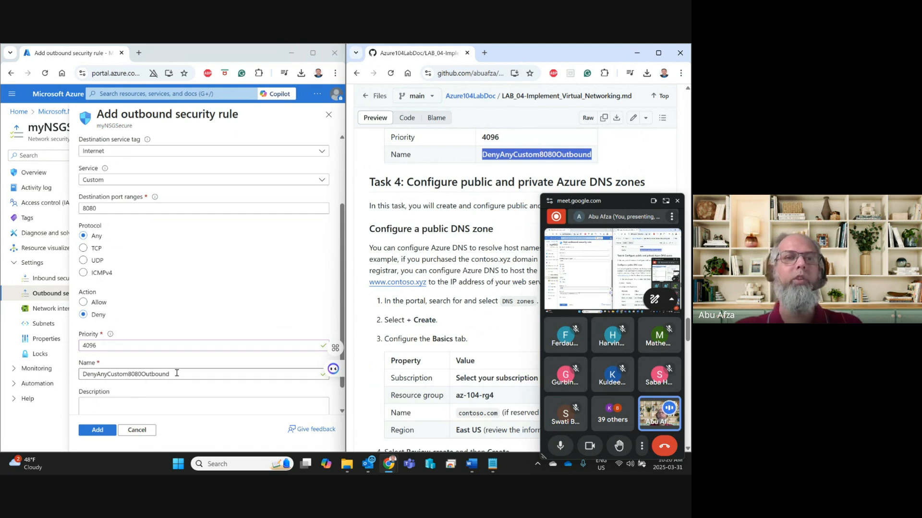
pyautogui.doubleClick(81, 374)
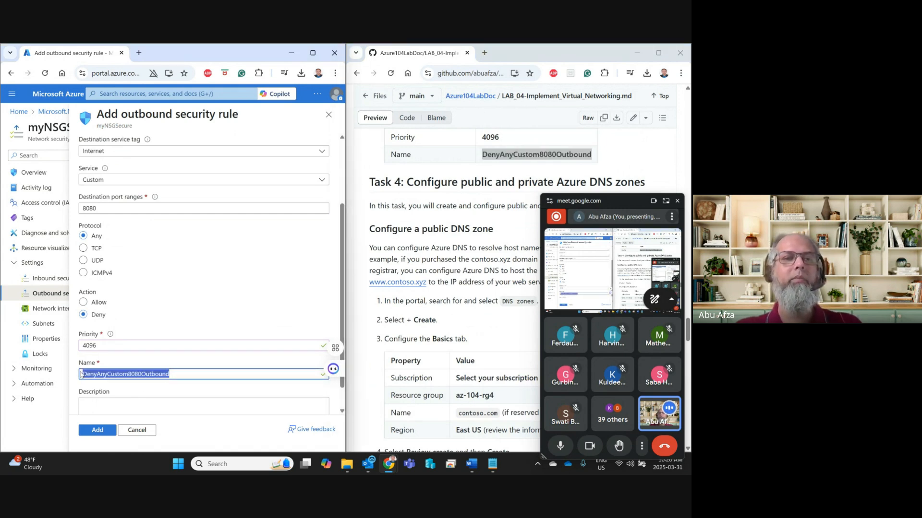
pyautogui.hotkey('ctrl', 'v')
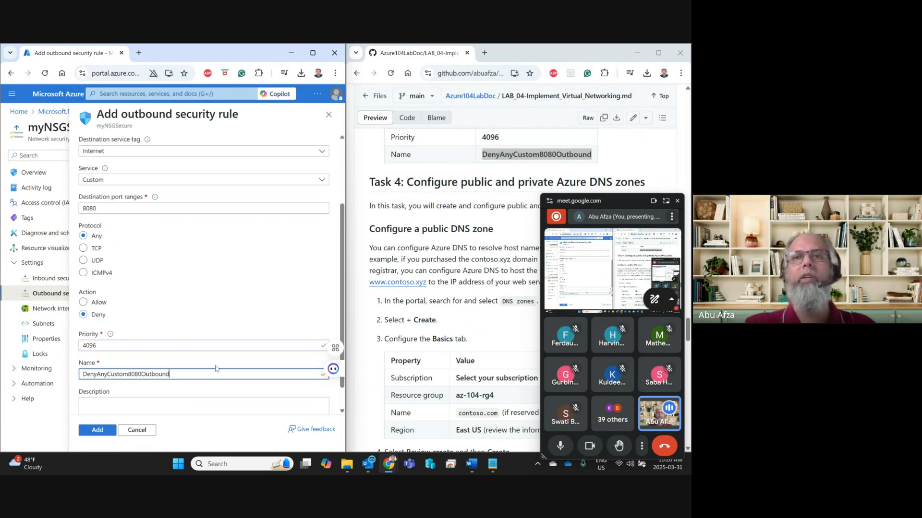
pyautogui.scroll(-1, 217, 364)
pyautogui.click(96, 431)
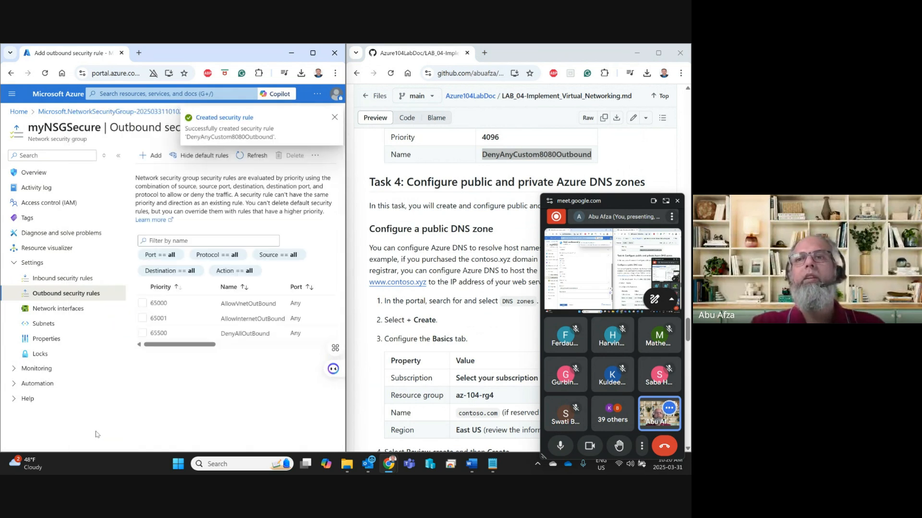
# Look through the rest of the lab guide and return to Task 4 on configuring public and private Azure DNS zones
pyautogui.scroll(-3, 435, 317)
pyautogui.scroll(-12, 435, 317)
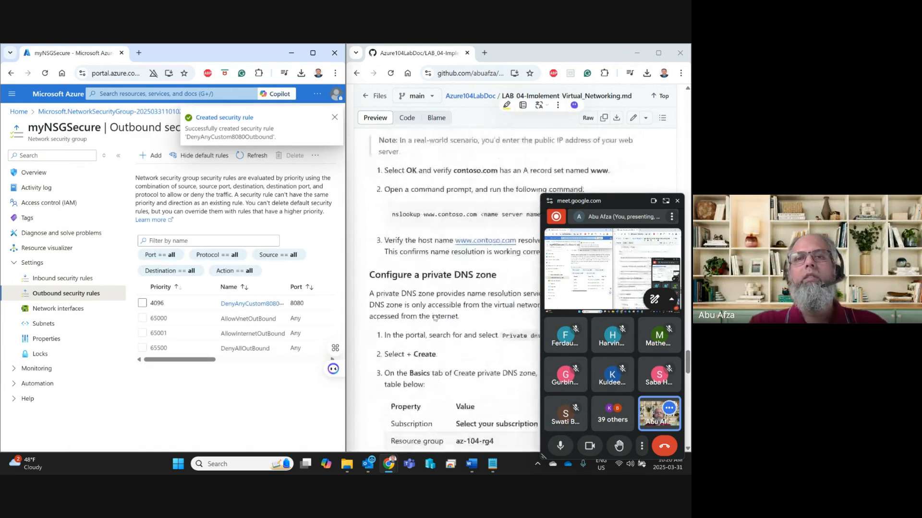
pyautogui.scroll(-4, 435, 317)
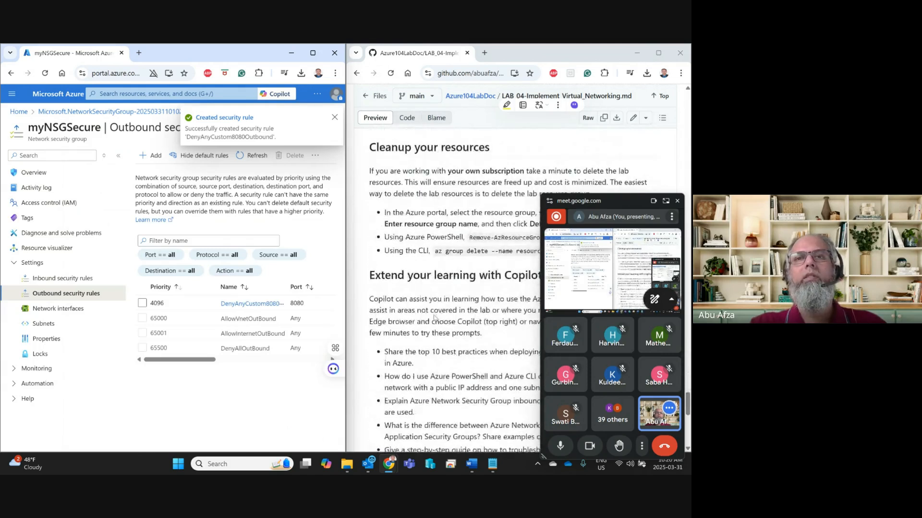
pyautogui.scroll(14, 435, 317)
pyautogui.scroll(3, 435, 317)
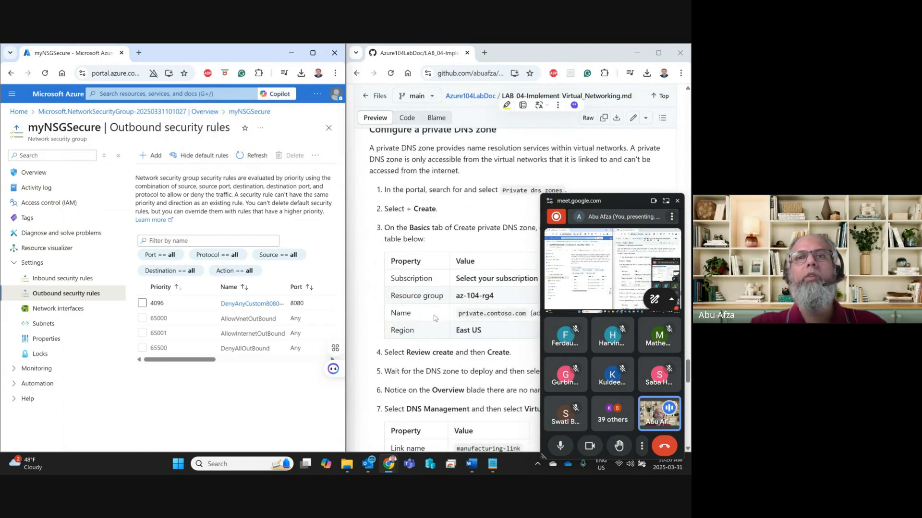
pyautogui.scroll(6, 435, 319)
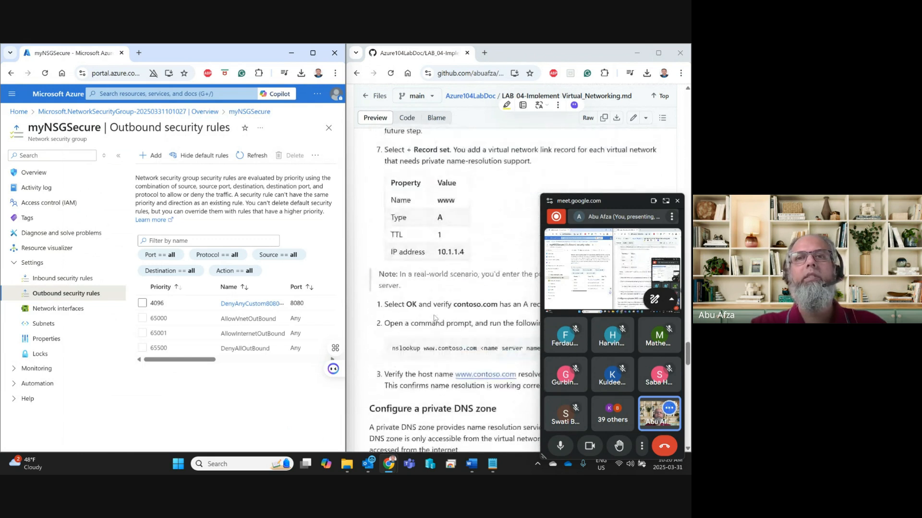
pyautogui.scroll(10, 435, 317)
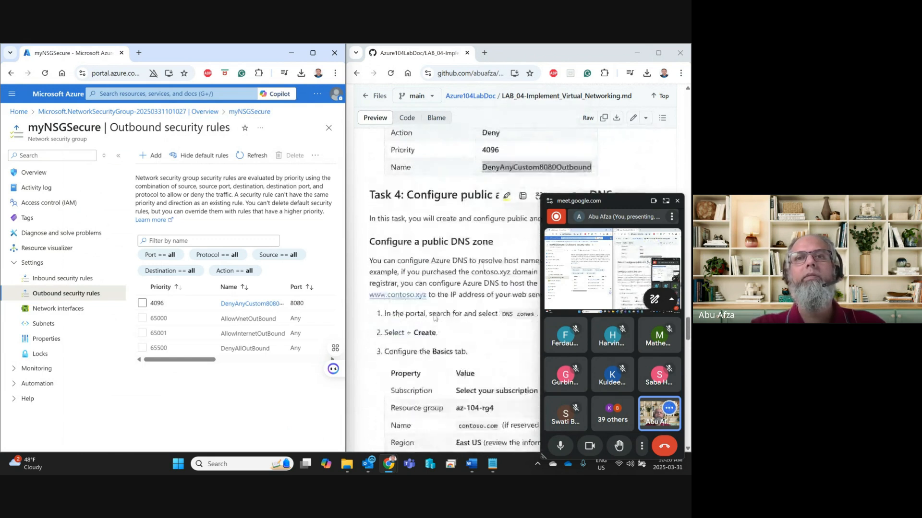
pyautogui.scroll(-1, 435, 317)
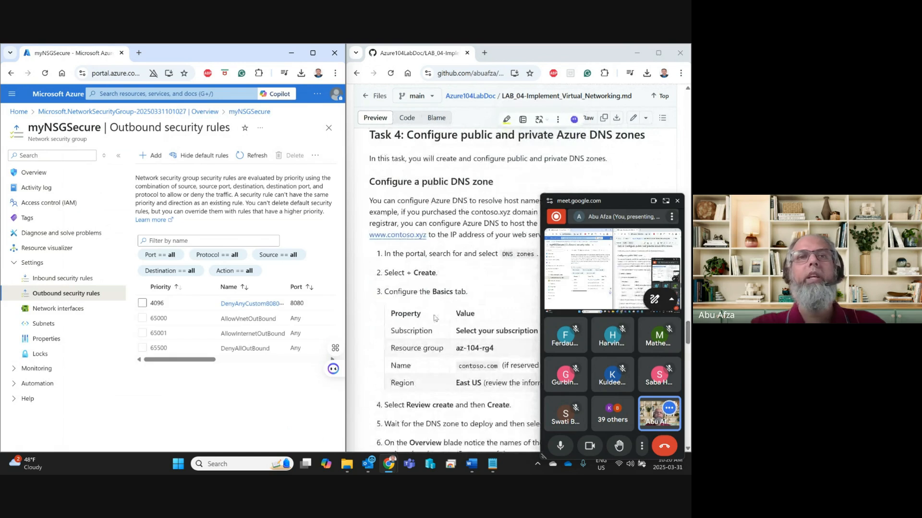
# Find the DNS zones service in the portal, using the term from the lab guide, and start creating a DNS zone
pyautogui.click(445, 156)
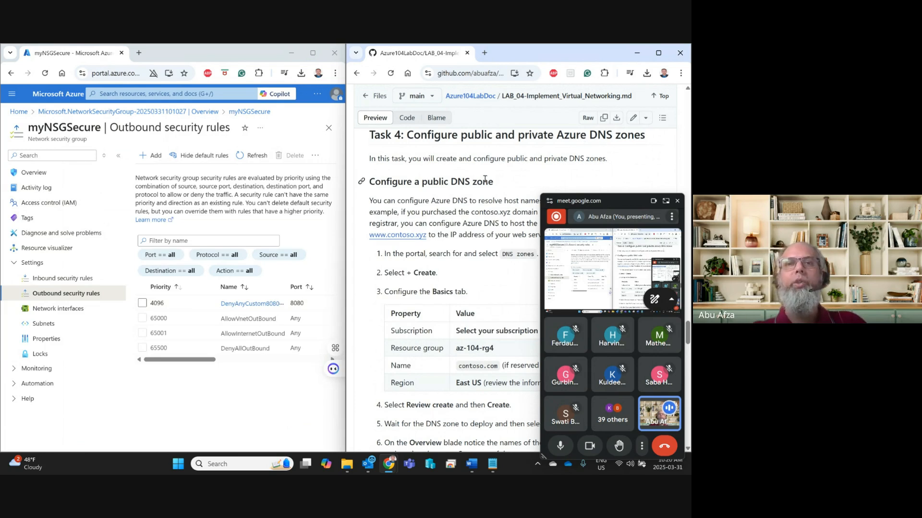
pyautogui.scroll(-2, 472, 208)
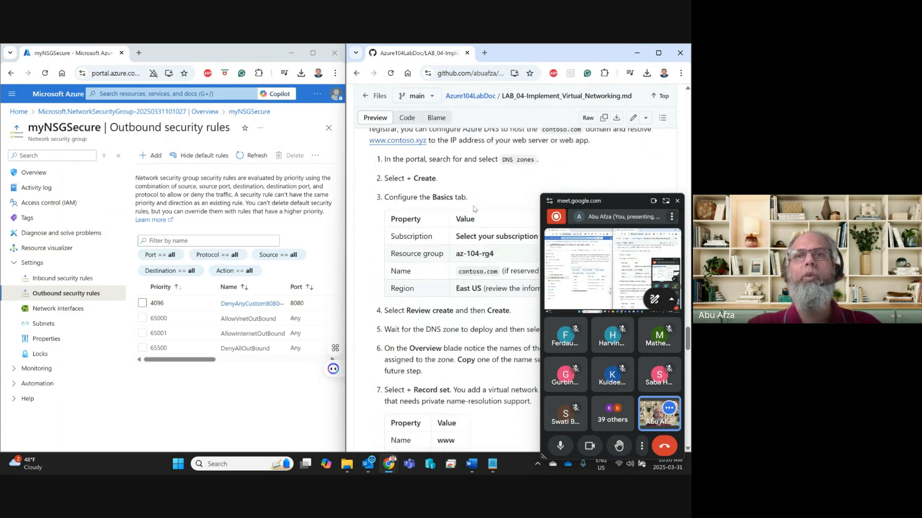
pyautogui.moveTo(504, 161); pyautogui.dragTo(534, 161)
pyautogui.hotkey('ctrl', 'c')
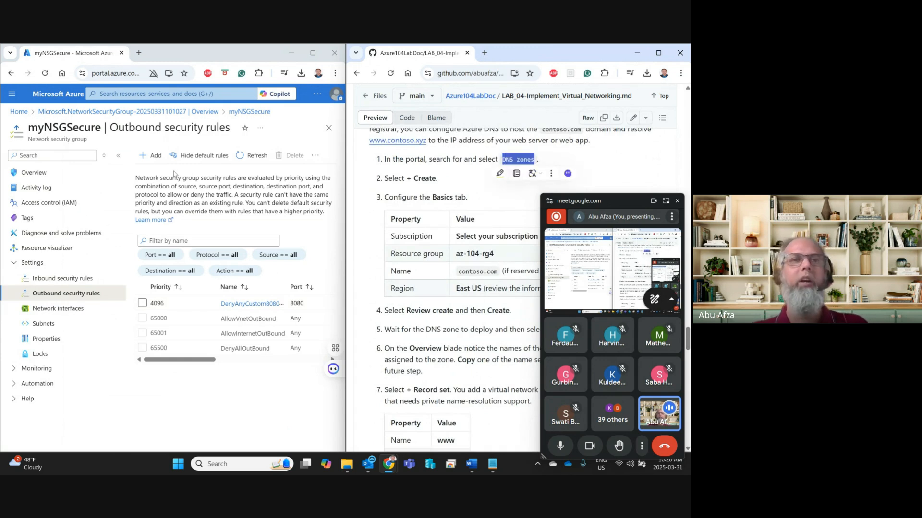
pyautogui.click(165, 93)
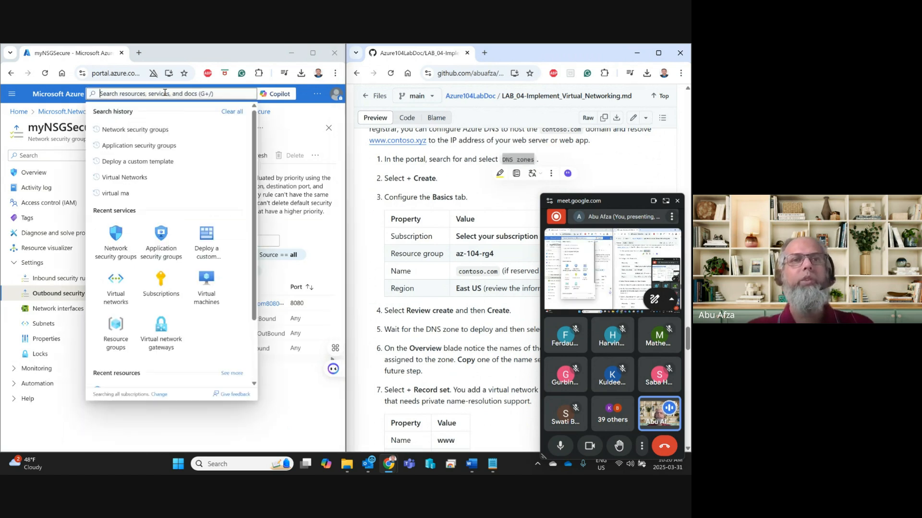
pyautogui.hotkey('ctrl', 'v')
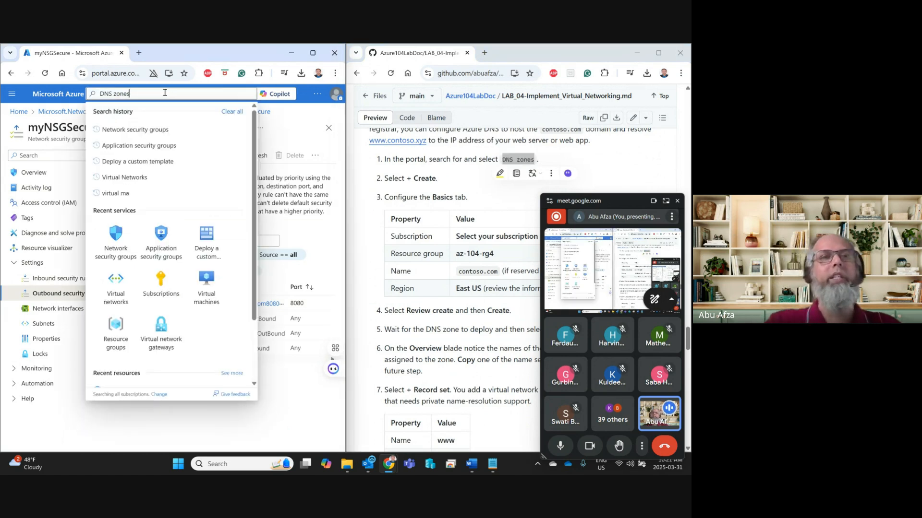
pyautogui.click(136, 154)
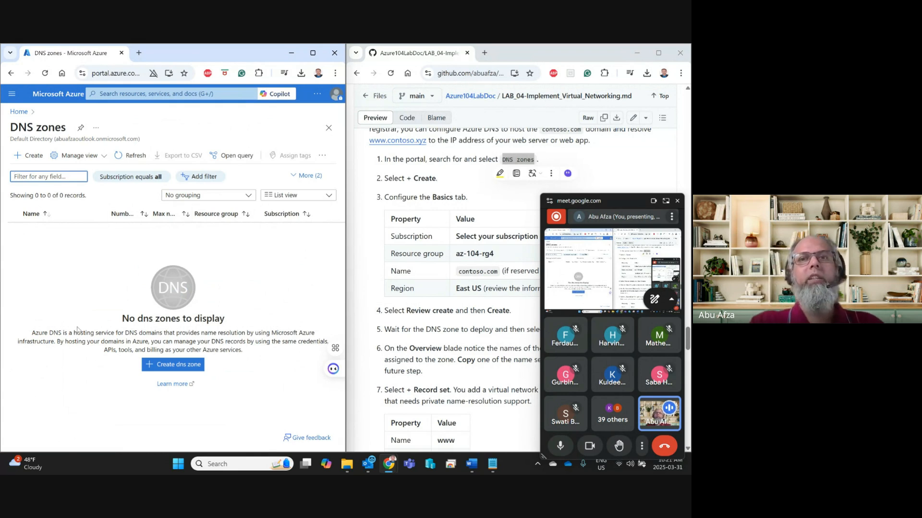
pyautogui.click(158, 367)
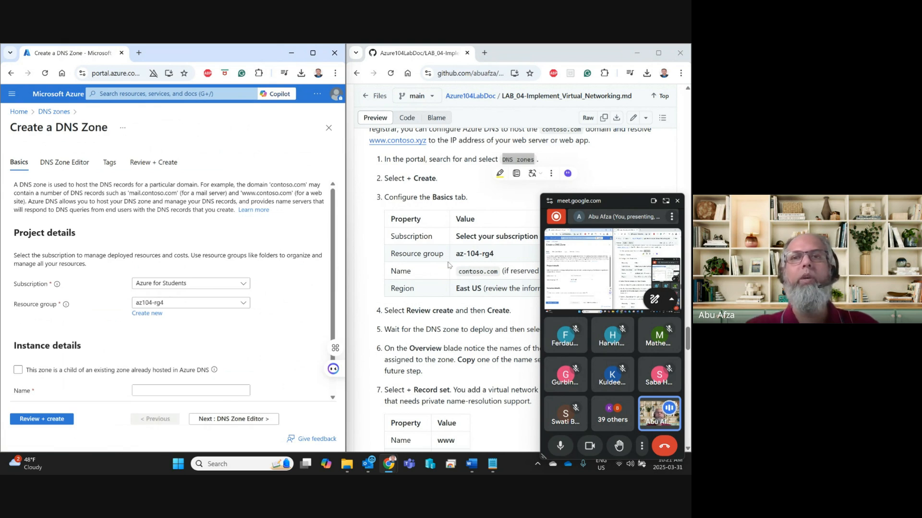
# Try naming the new DNS zone contoso.com, copying the name from the lab guide
pyautogui.scroll(-2, 448, 265)
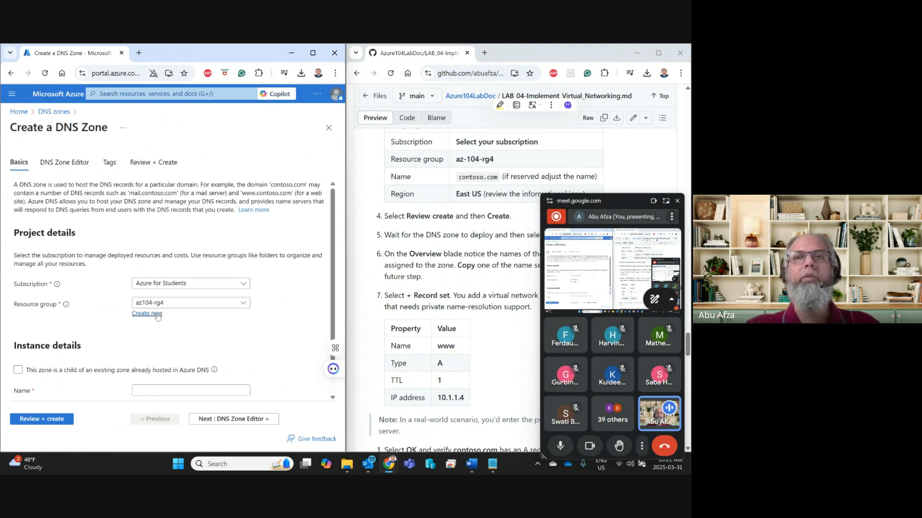
pyautogui.moveTo(498, 177); pyautogui.dragTo(458, 177)
pyautogui.hotkey('ctrl', 'c')
pyautogui.click(498, 177)
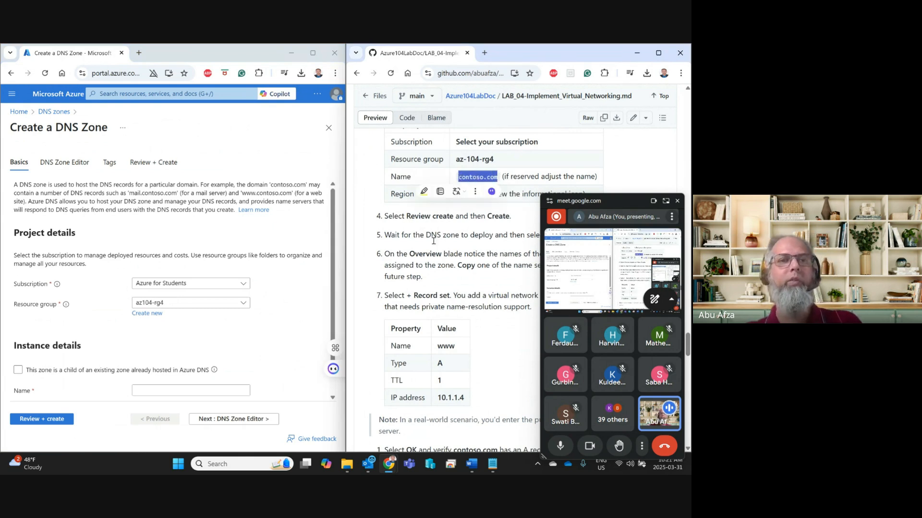
pyautogui.click(160, 390)
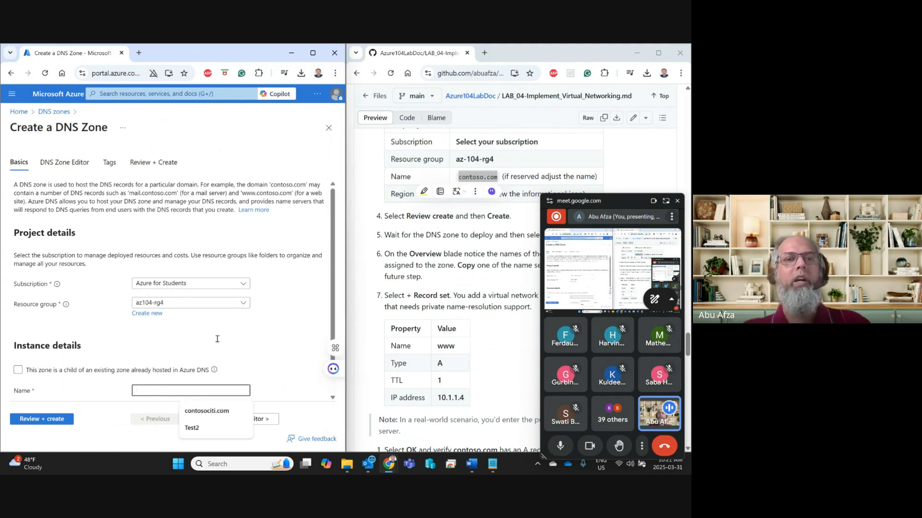
pyautogui.hotkey('ctrl', 'v')
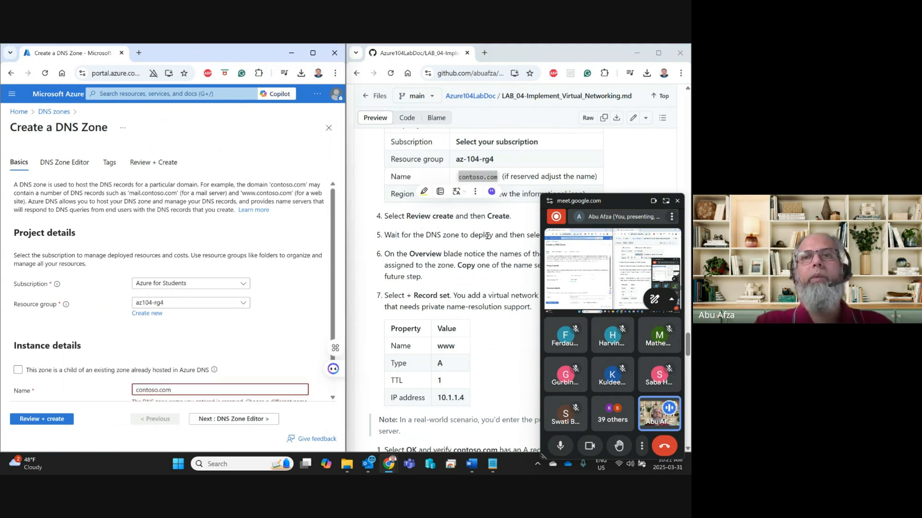
pyautogui.click(488, 236)
pyautogui.scroll(-1, 245, 352)
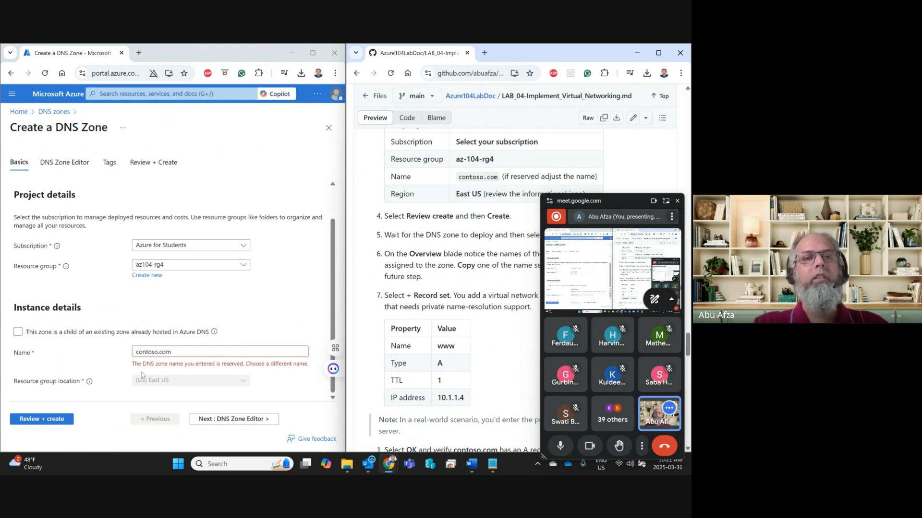
# Try to deploy the DNS zone under the adjusted name contoso1.com in resource group az104-rg4
pyautogui.click(156, 353)
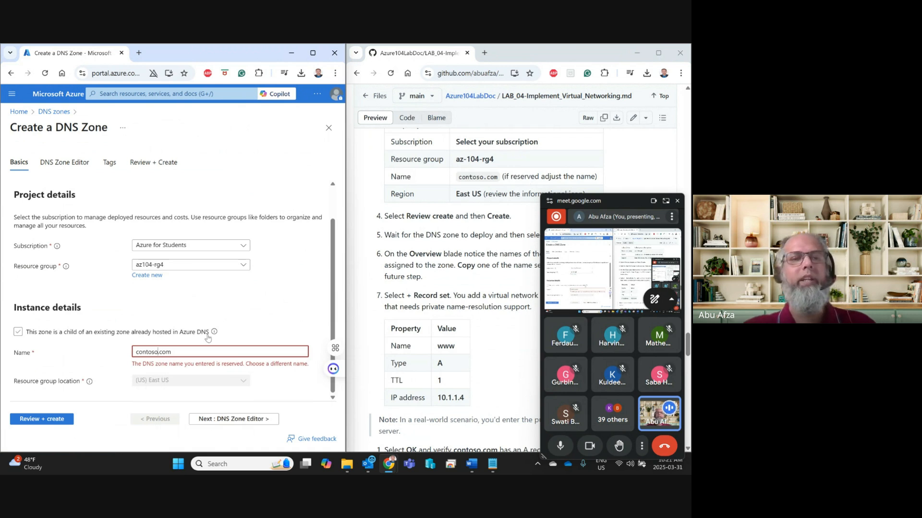
pyautogui.write('1')
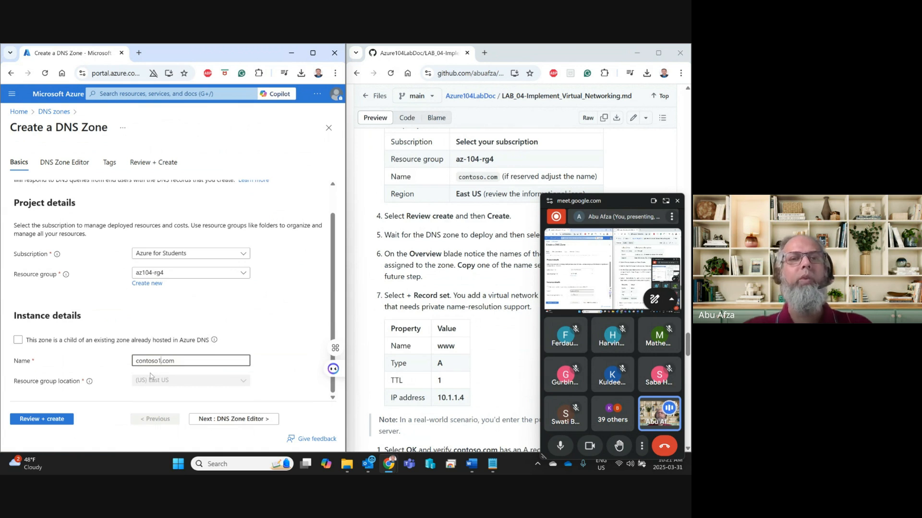
pyautogui.scroll(-2, 479, 233)
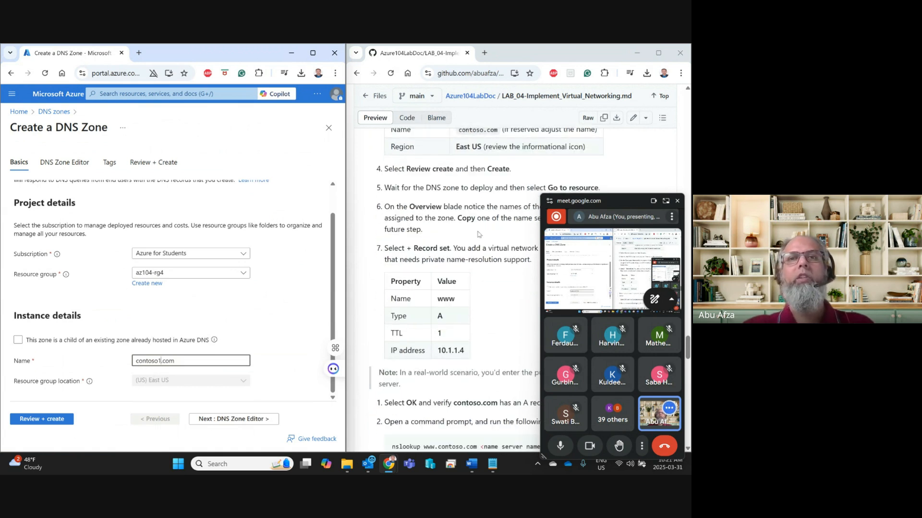
pyautogui.click(36, 419)
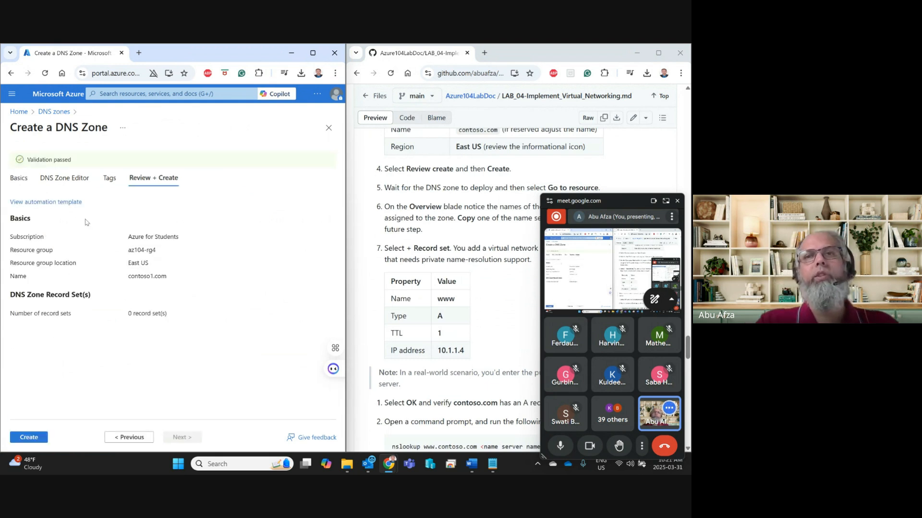
pyautogui.click(30, 438)
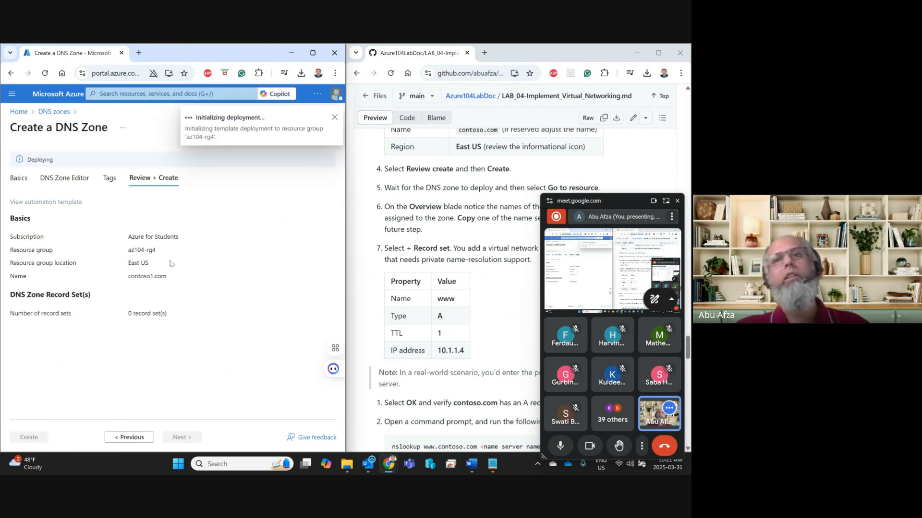
pyautogui.scroll(-2, 432, 221)
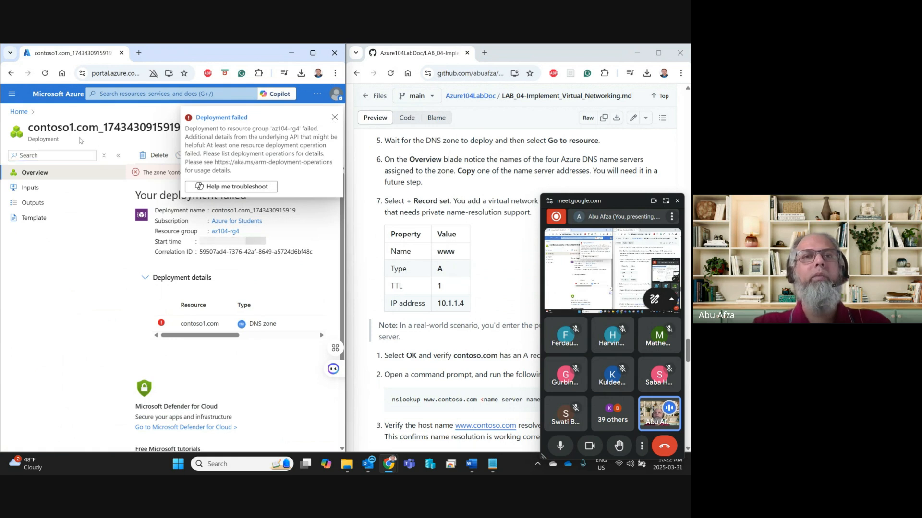
# Dismiss the deployment notification and reread the lab guide's instructions for configuring a public DNS zone
pyautogui.click(334, 118)
pyautogui.scroll(3, 455, 203)
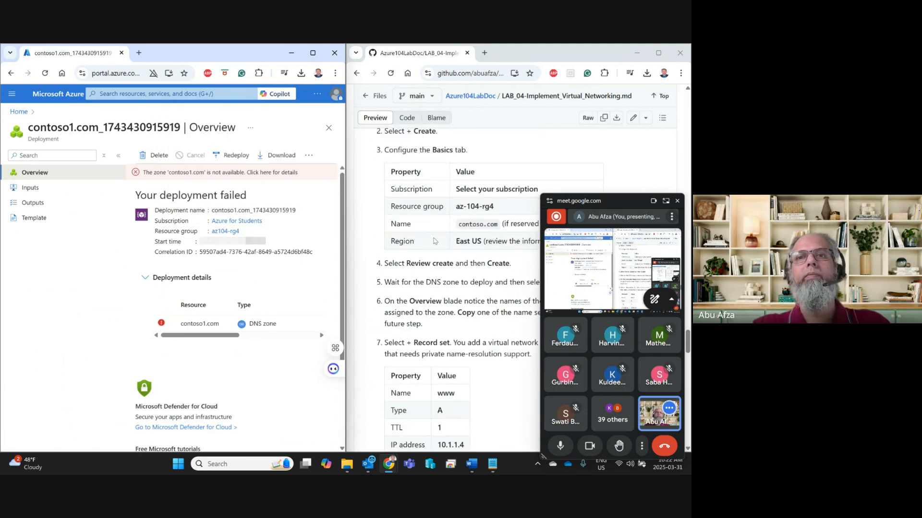
pyautogui.scroll(2, 435, 241)
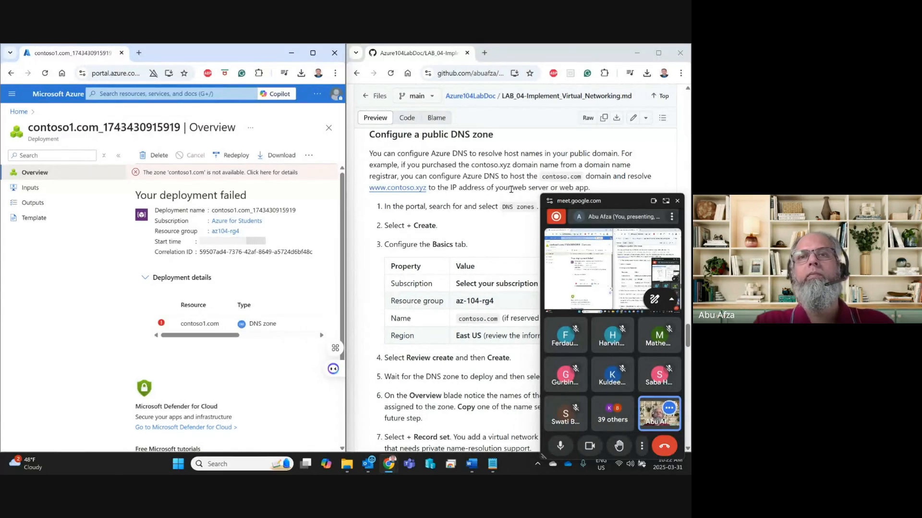
pyautogui.scroll(-1, 510, 189)
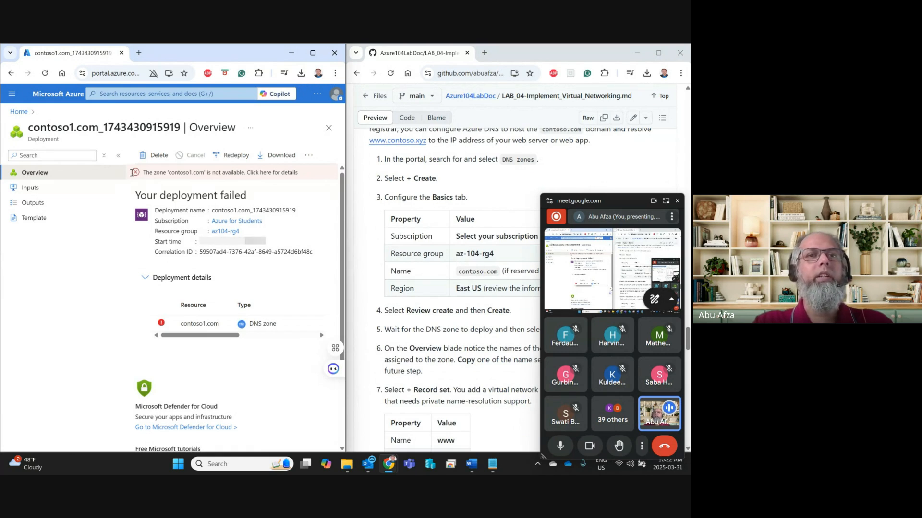
# Return to DNS zones and create a new zone named contosociti.com in resource group az104-rg4
pyautogui.click(11, 74)
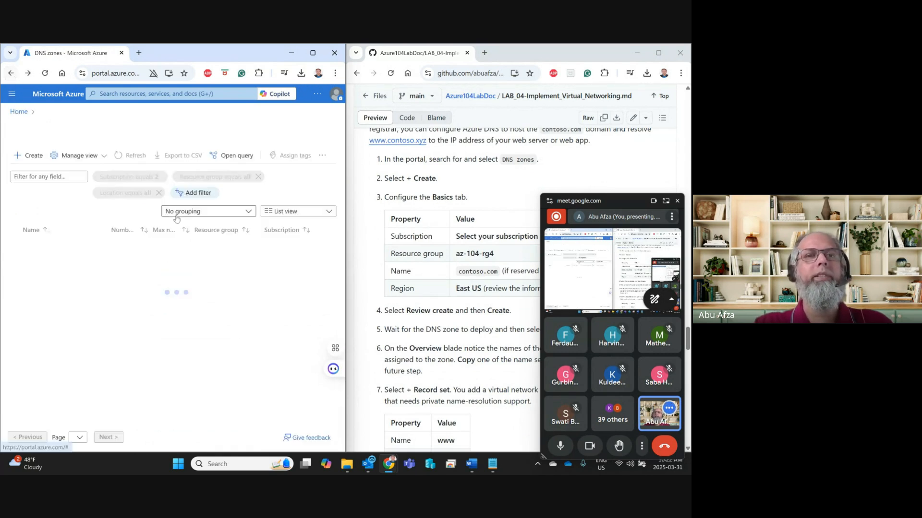
pyautogui.click(161, 369)
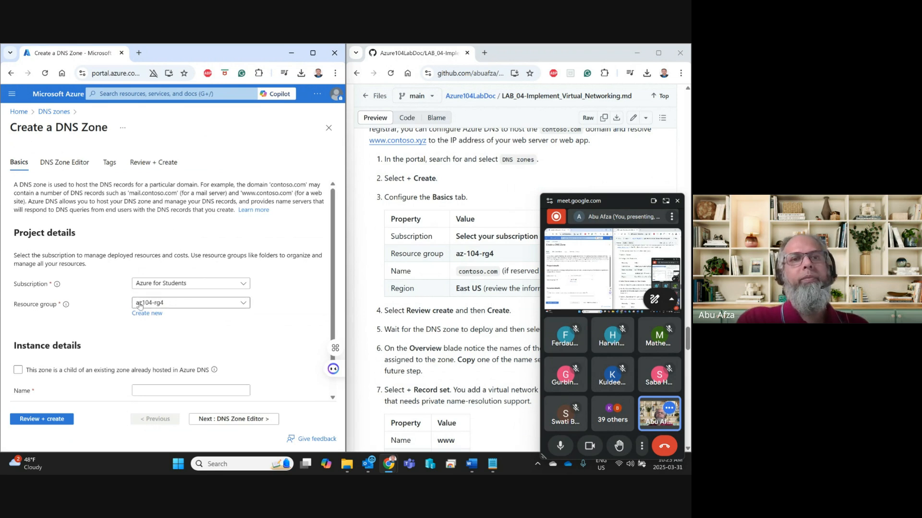
pyautogui.scroll(-1, 124, 370)
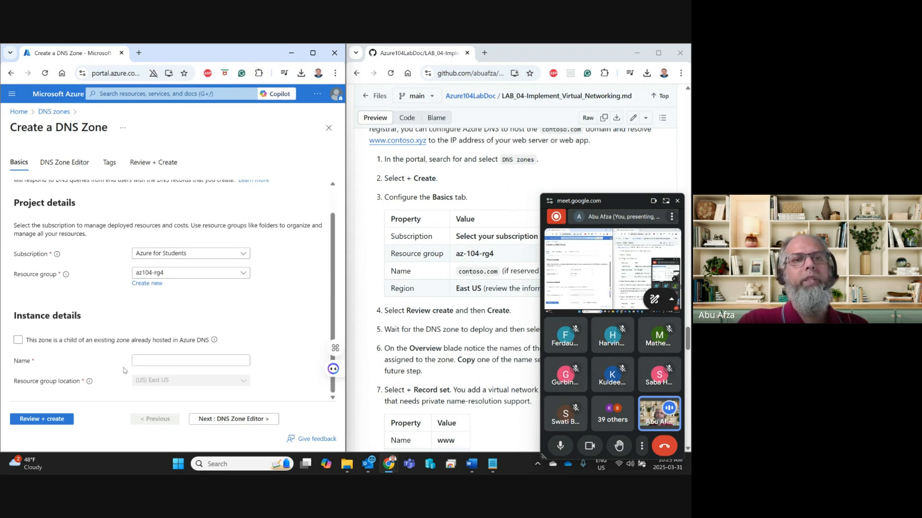
pyautogui.click(156, 360)
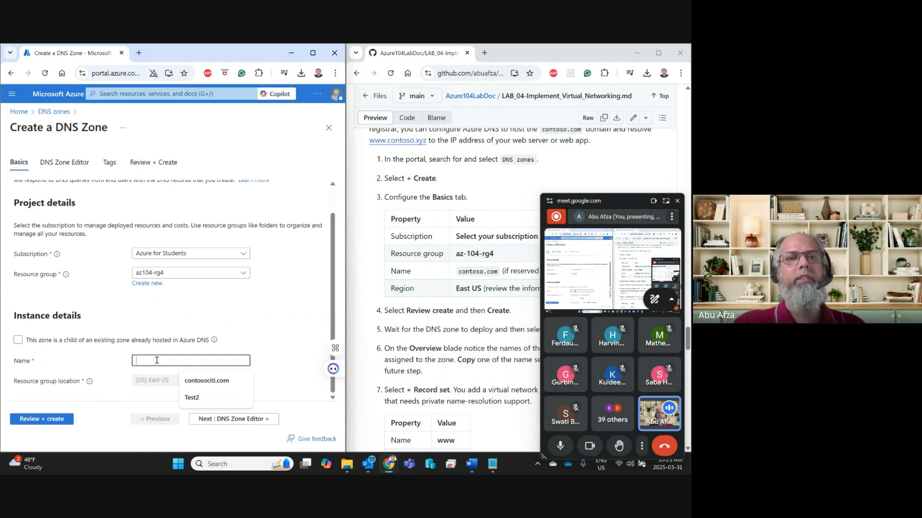
pyautogui.click(207, 381)
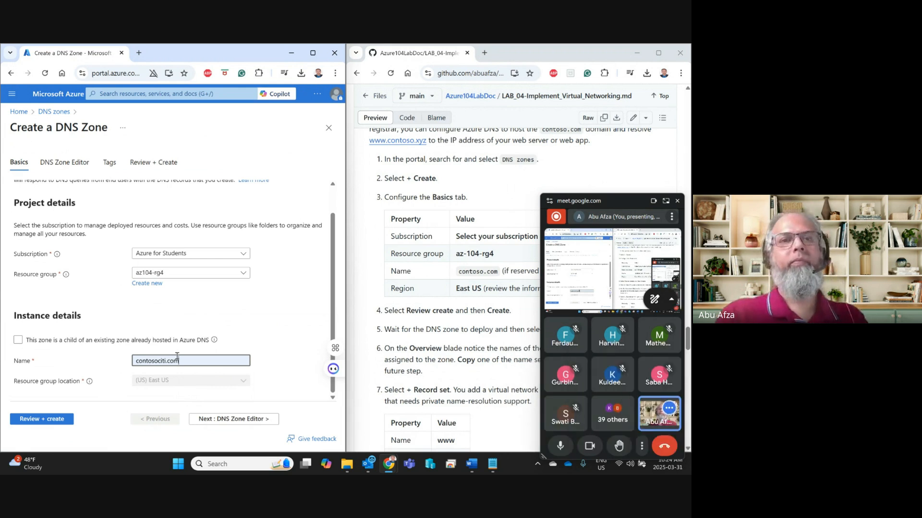
pyautogui.click(56, 420)
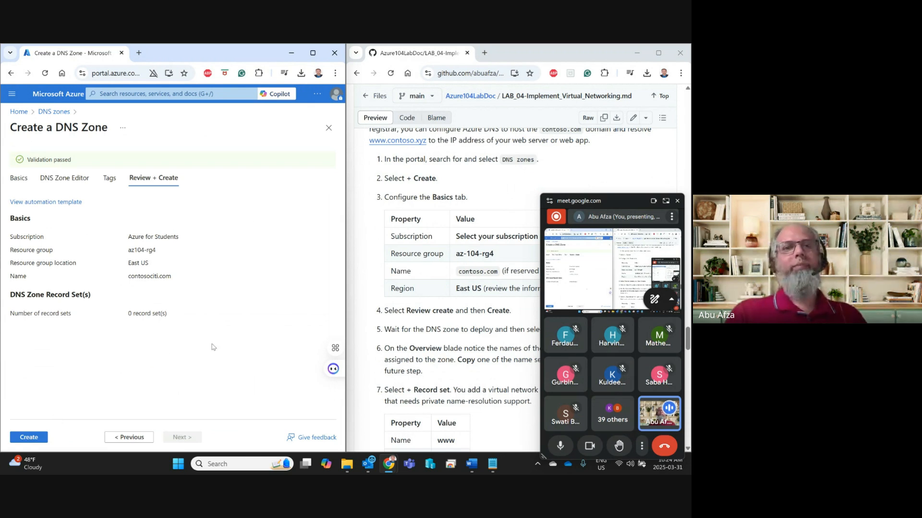
pyautogui.moveTo(166, 276); pyautogui.dragTo(132, 277)
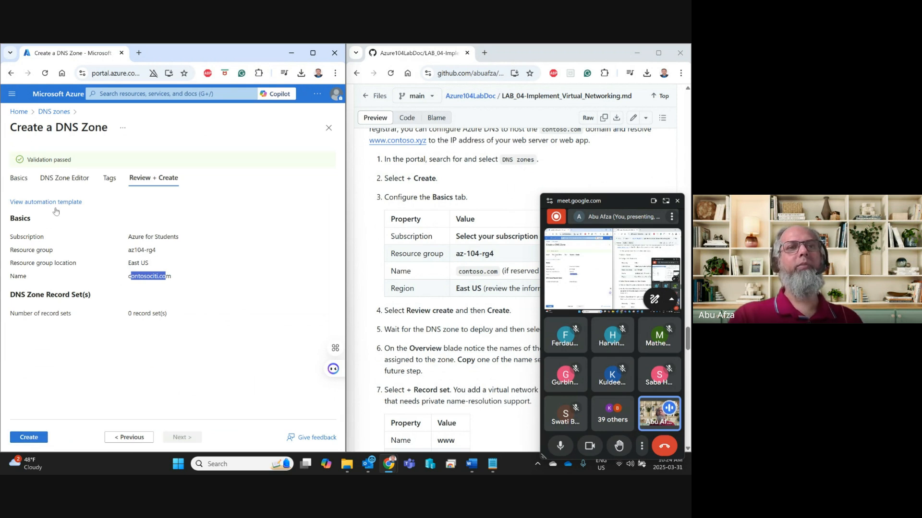
pyautogui.click(29, 438)
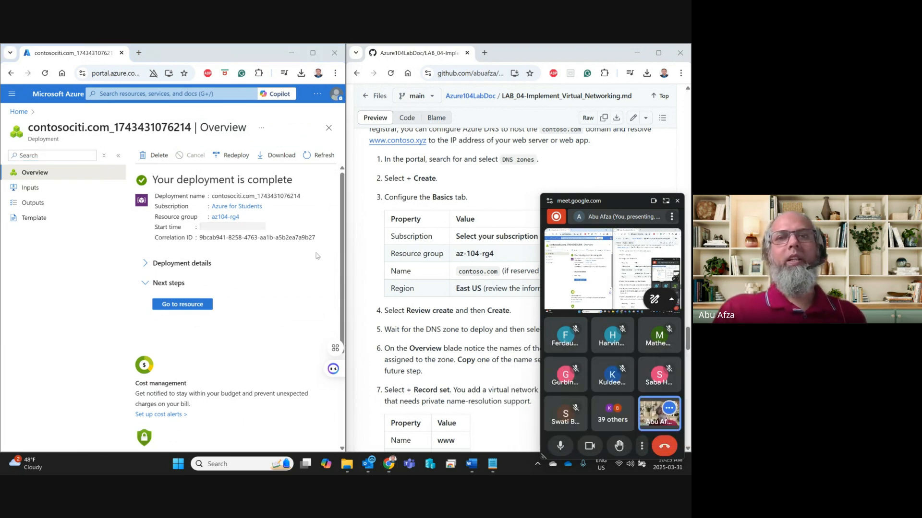
# Look ahead through the lab guide's private DNS zone section and return to the public zone's name server and record set steps
pyautogui.click(416, 240)
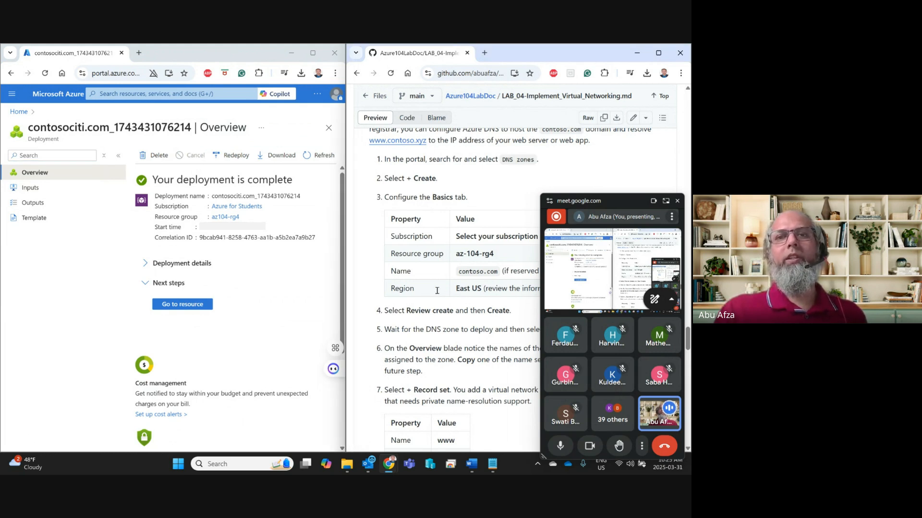
pyautogui.scroll(-10, 449, 329)
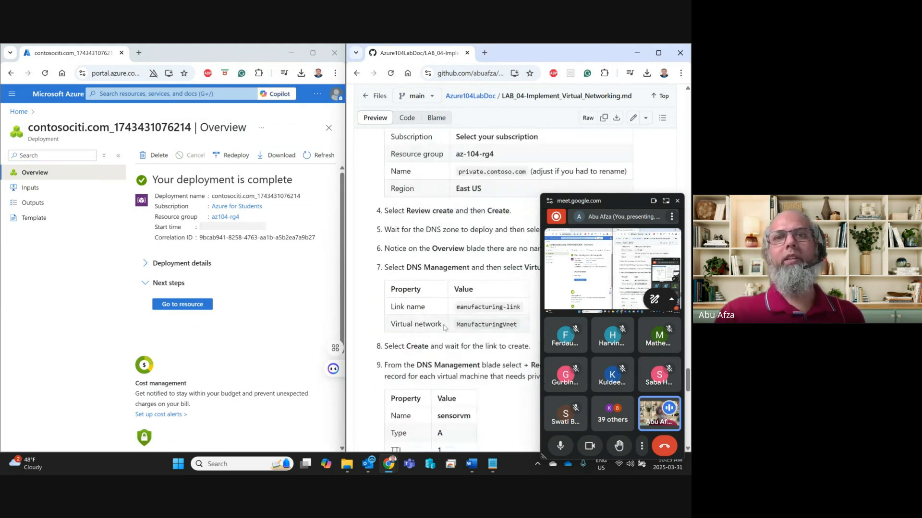
pyautogui.scroll(2, 445, 328)
pyautogui.scroll(4, 445, 328)
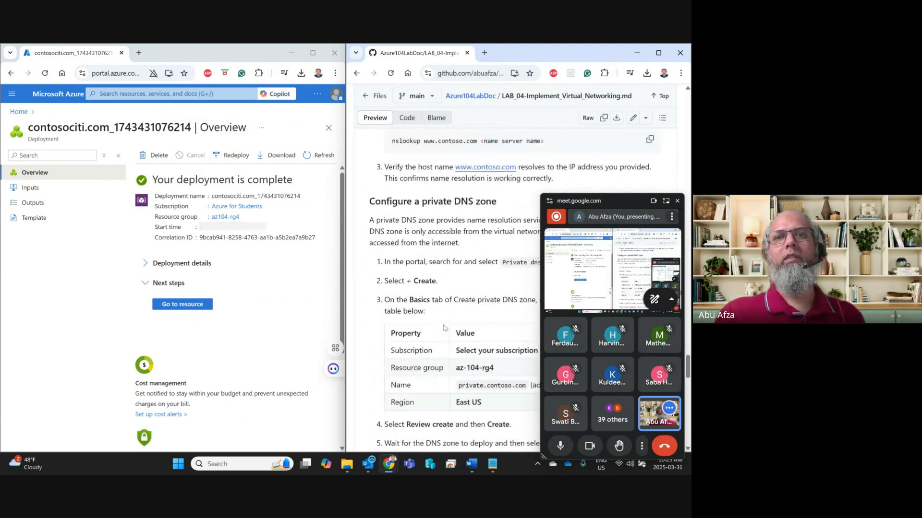
pyautogui.scroll(5, 444, 328)
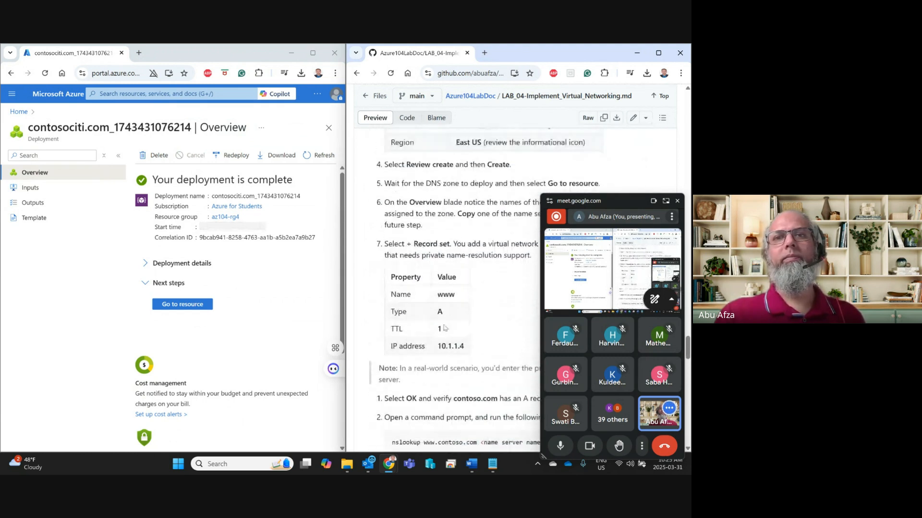
pyautogui.scroll(3, 437, 316)
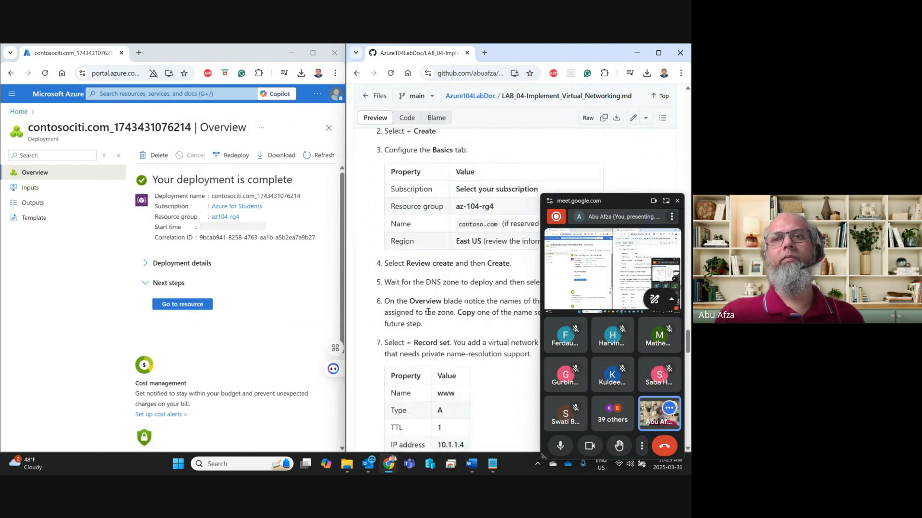
pyautogui.scroll(-3, 430, 313)
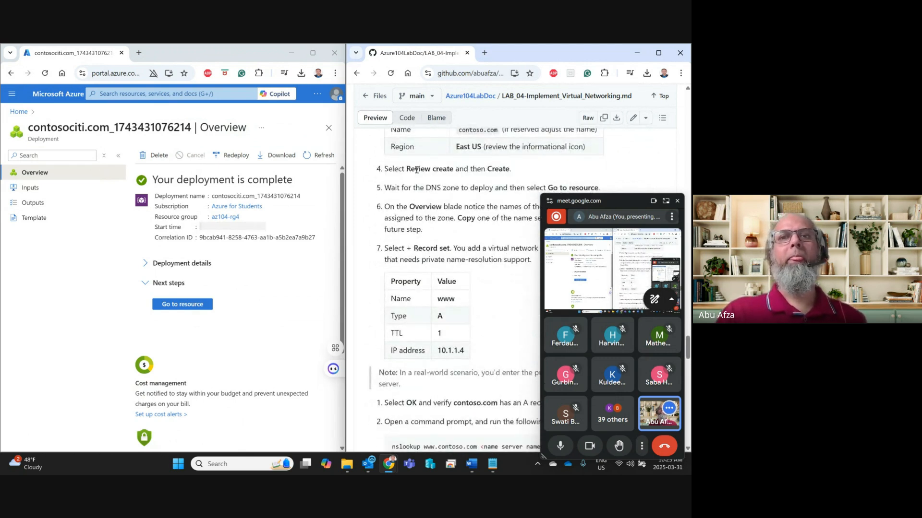
# Turn the meeting camera off and mute the microphone for a break, and turn both back on
pyautogui.click(587, 453)
pyautogui.click(560, 446)
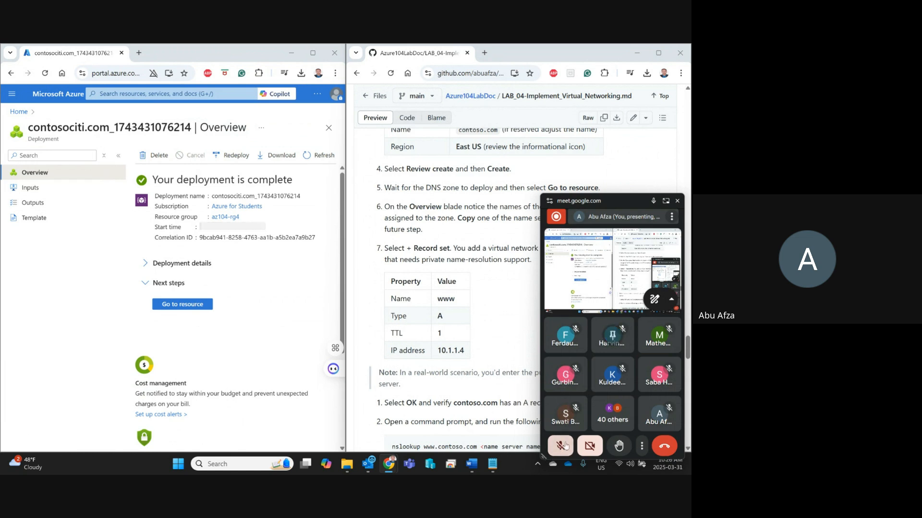
pyautogui.click(565, 446)
pyautogui.click(590, 446)
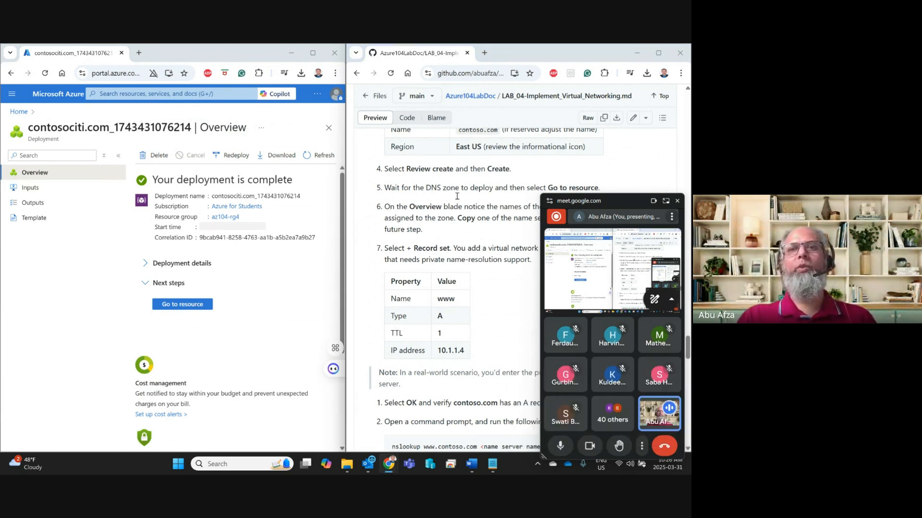
# Open the newly deployed contosociti.com DNS zone and highlight the lab guide's record set instruction
pyautogui.scroll(-1, 456, 196)
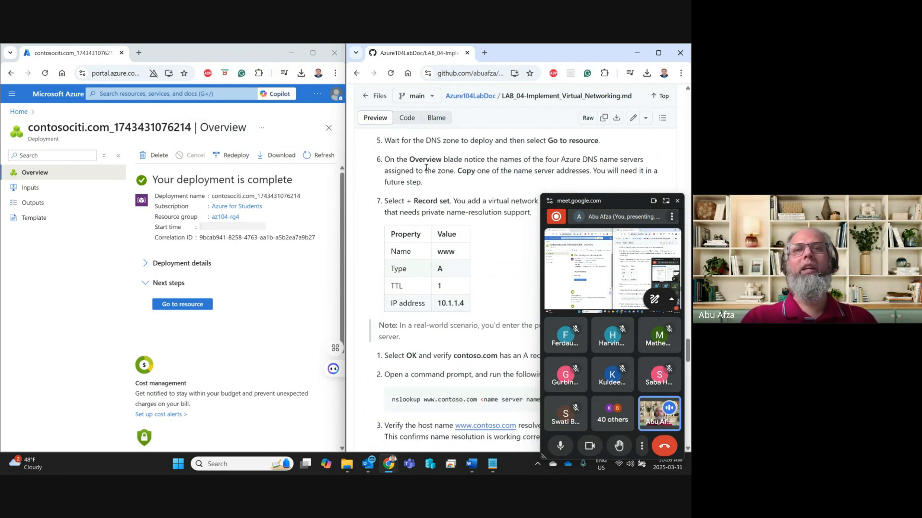
pyautogui.click(172, 307)
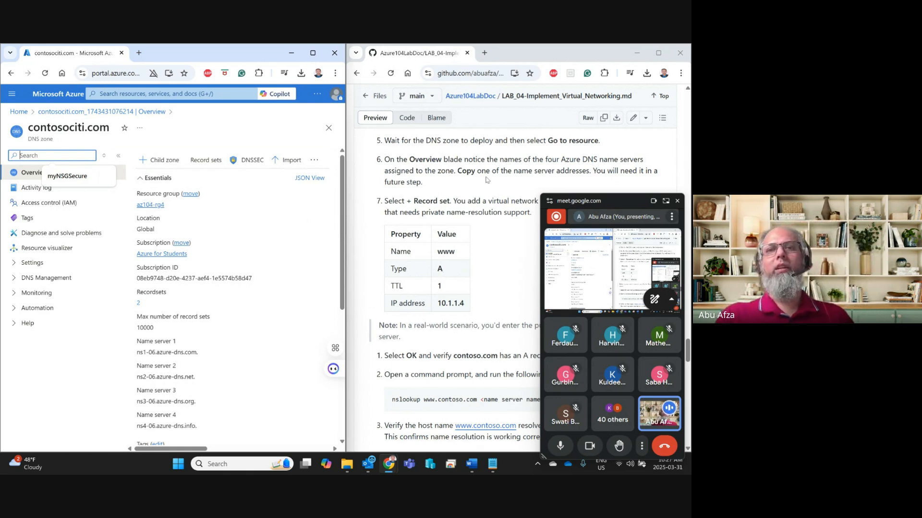
pyautogui.click(423, 201)
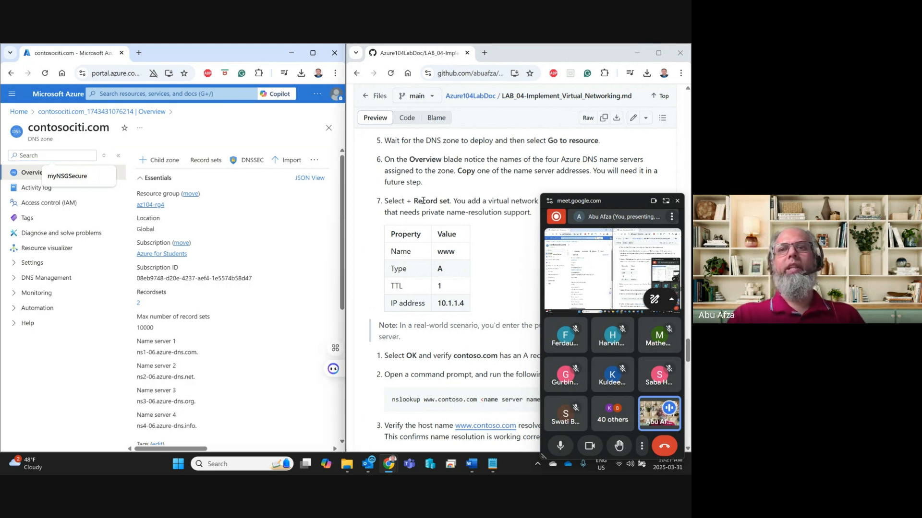
pyautogui.moveTo(423, 202); pyautogui.dragTo(448, 202)
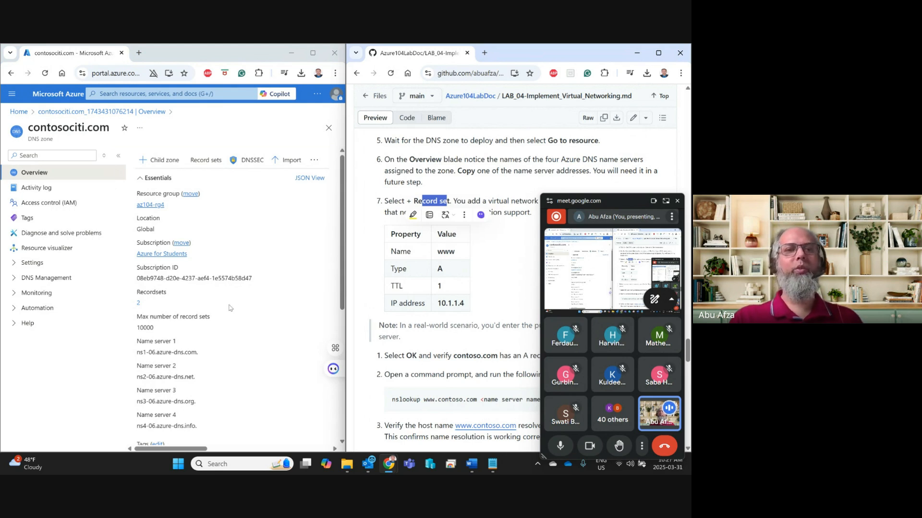
# Dismiss the e-mail notification and copy all four name server entries from the contosociti.com zone's overview
pyautogui.scroll(-1, 212, 334)
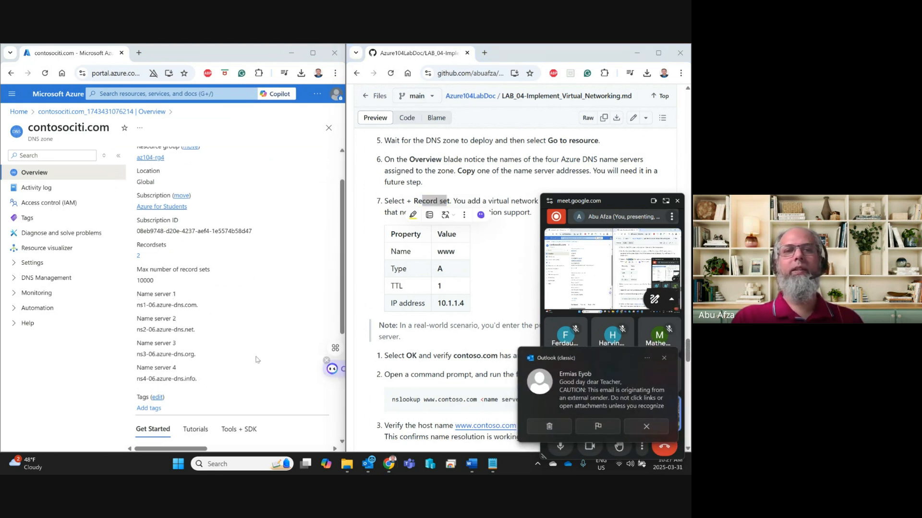
pyautogui.click(645, 429)
pyautogui.moveTo(139, 296); pyautogui.dragTo(198, 380)
pyautogui.hotkey('ctrl', 'c')
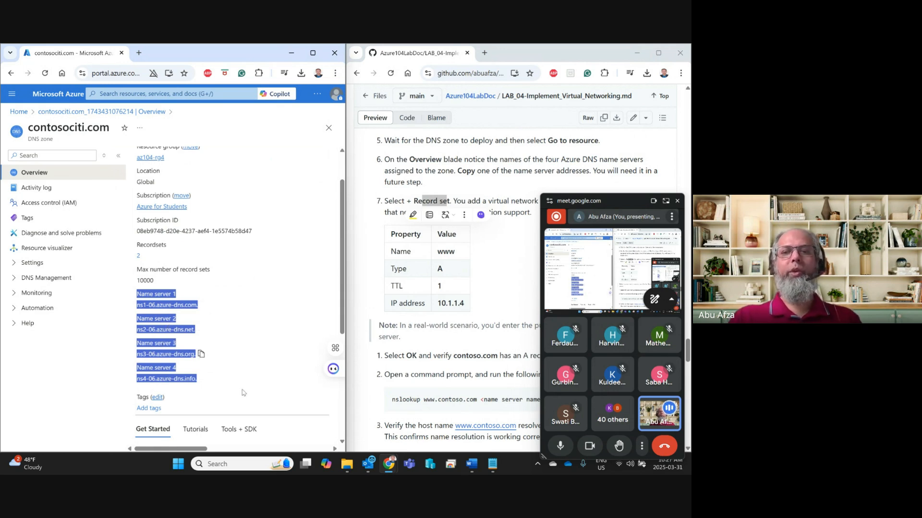
# Switch to Notepad, add blank lines at the end of Temp.txt and paste the copied name server list into that empty area
pyautogui.click(492, 464)
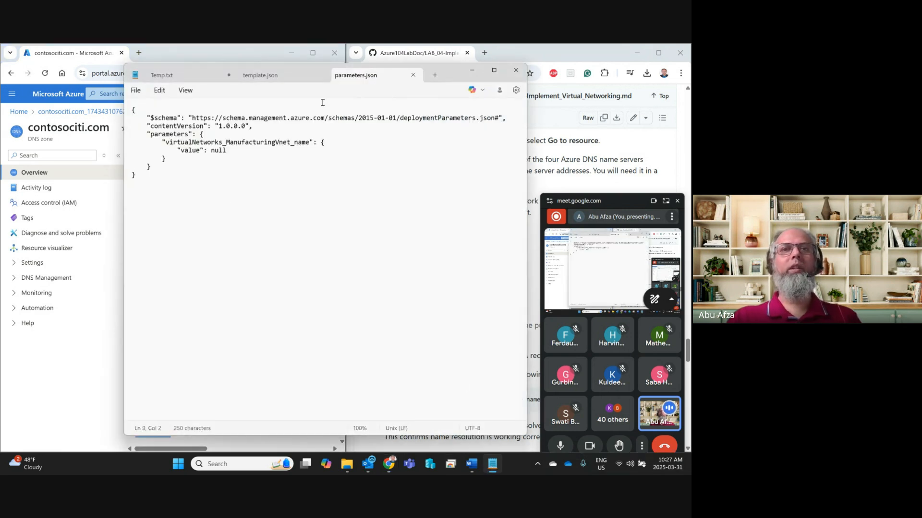
pyautogui.click(178, 75)
pyautogui.click(293, 340)
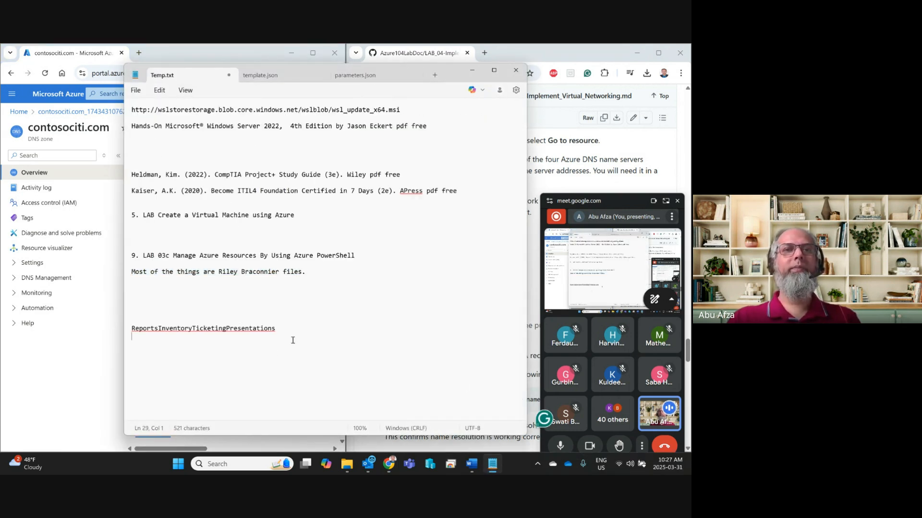
pyautogui.press('Return')
pyautogui.press('Return')
pyautogui.press('Return')
pyautogui.press('Return')
pyautogui.press('Return')
pyautogui.press('Return')
pyautogui.press('Return')
pyautogui.press('Return')
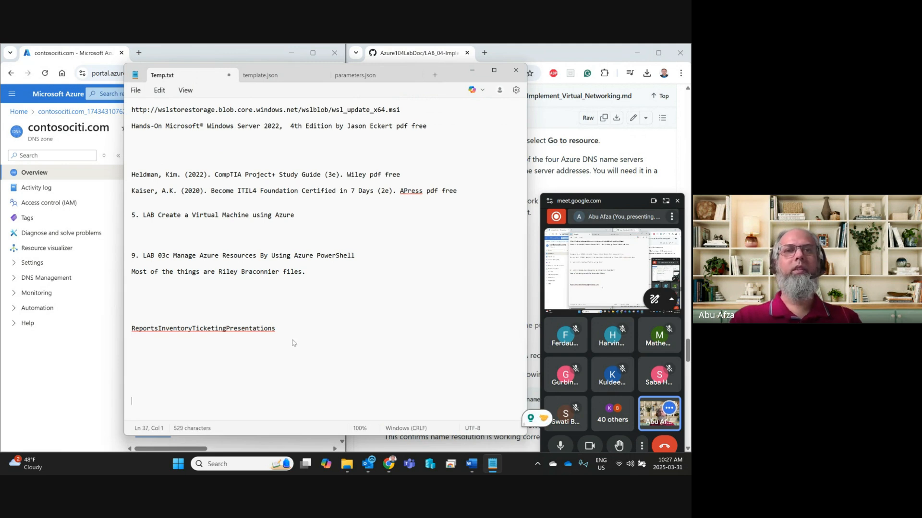
pyautogui.press('Return')
pyautogui.press('Return')
pyautogui.press('Return')
pyautogui.press('Return')
pyautogui.press('Return')
pyautogui.press('Return')
pyautogui.press('Return')
pyautogui.press('Return')
pyautogui.press('Return')
pyautogui.press('Return')
pyautogui.press('Return')
pyautogui.press('Return')
pyautogui.press('Return')
pyautogui.press('Return')
pyautogui.press('Return')
pyautogui.press('Return')
pyautogui.press('Return')
pyautogui.press('Return')
pyautogui.press('Return')
pyautogui.press('Return')
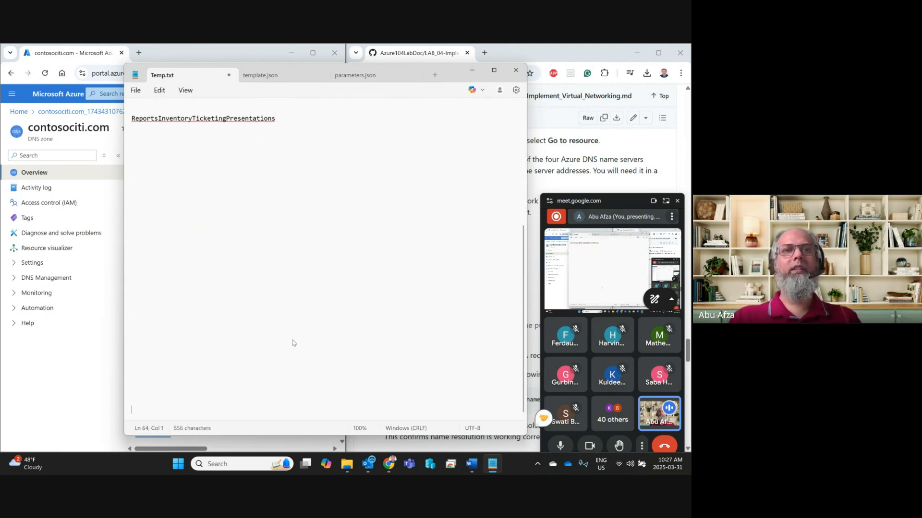
pyautogui.press('Return')
pyautogui.press('Return')
pyautogui.press('Return')
pyautogui.click(165, 138)
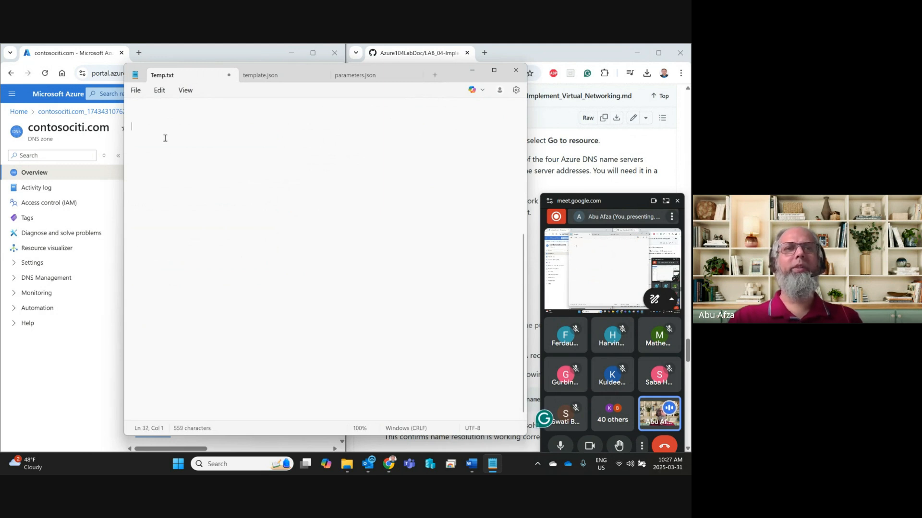
pyautogui.hotkey('ctrl', 'v')
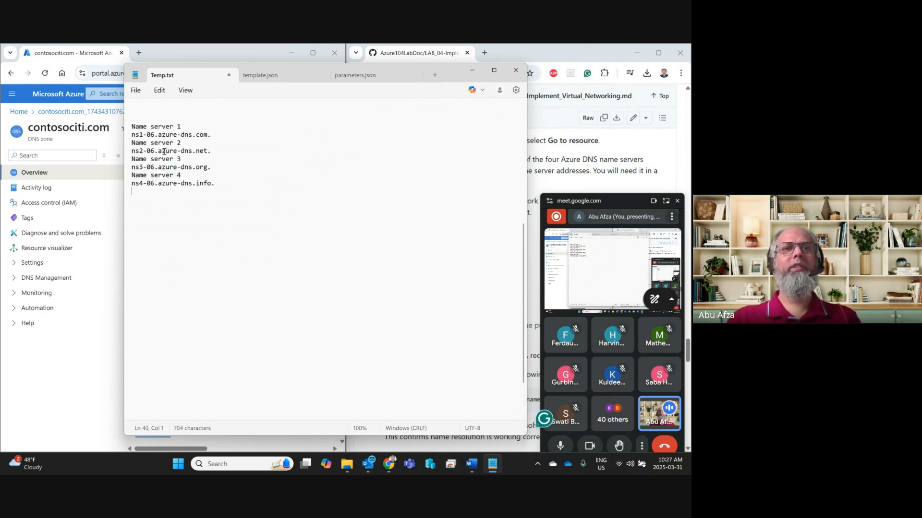
# Return to Chrome, review the guide's record set step and open the contosociti.com zone's record sets in an enlarged window
pyautogui.click(523, 55)
pyautogui.moveTo(423, 200); pyautogui.dragTo(447, 200)
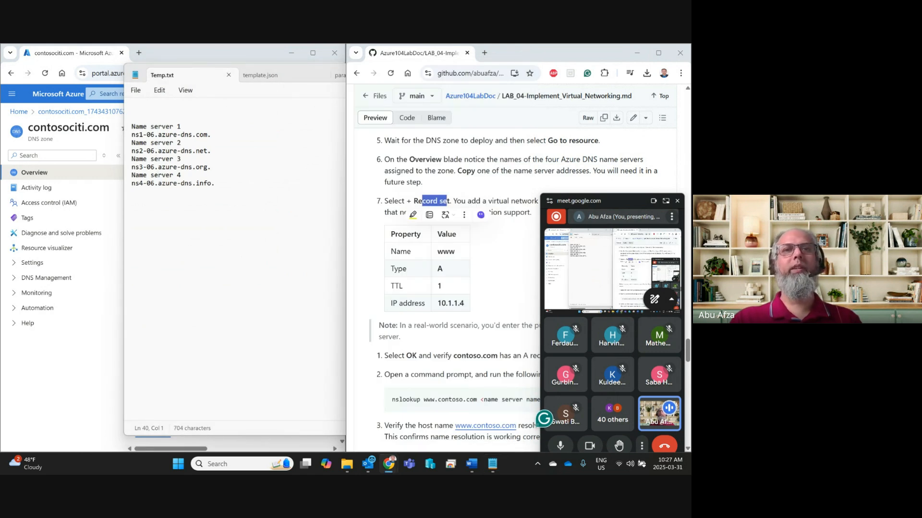
pyautogui.click(259, 52)
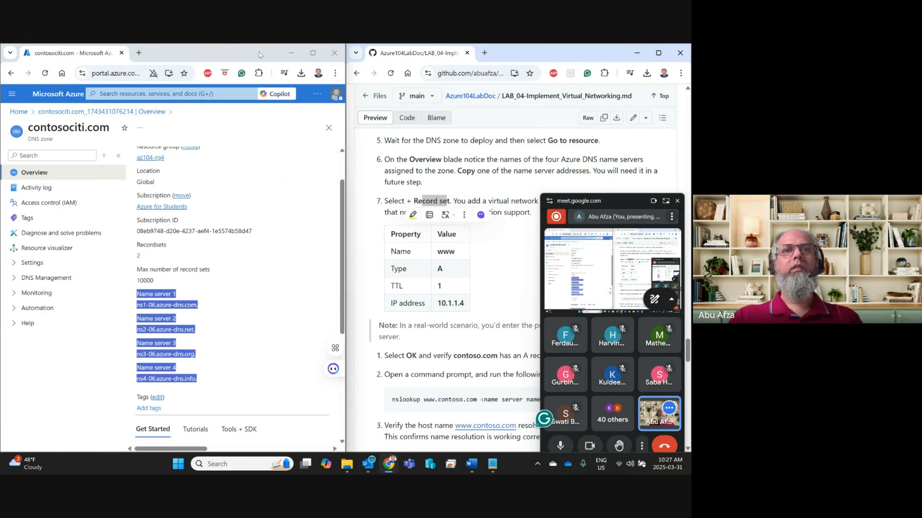
pyautogui.click(441, 227)
pyautogui.scroll(-1, 441, 227)
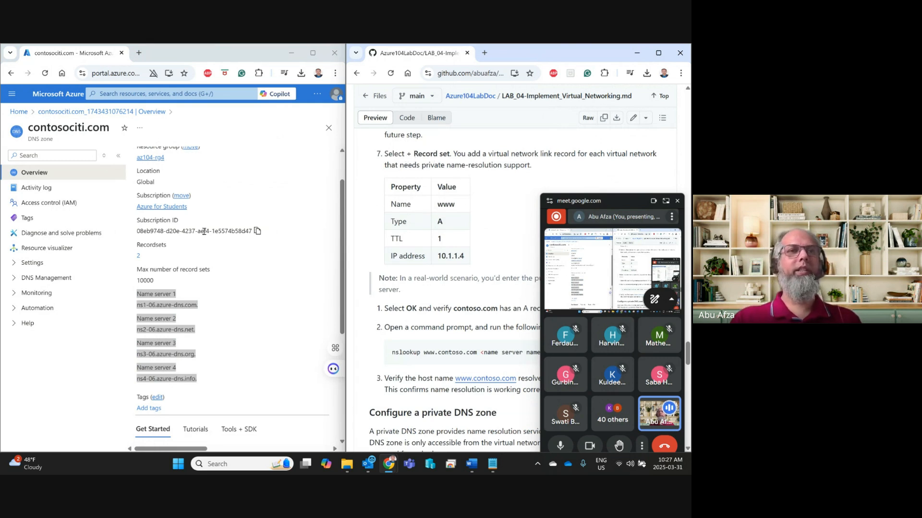
pyautogui.scroll(2, 297, 182)
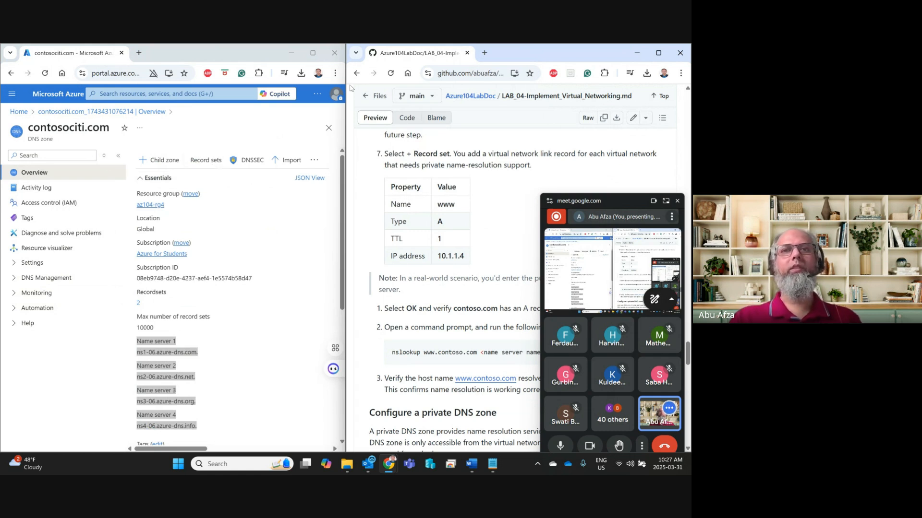
pyautogui.click(313, 54)
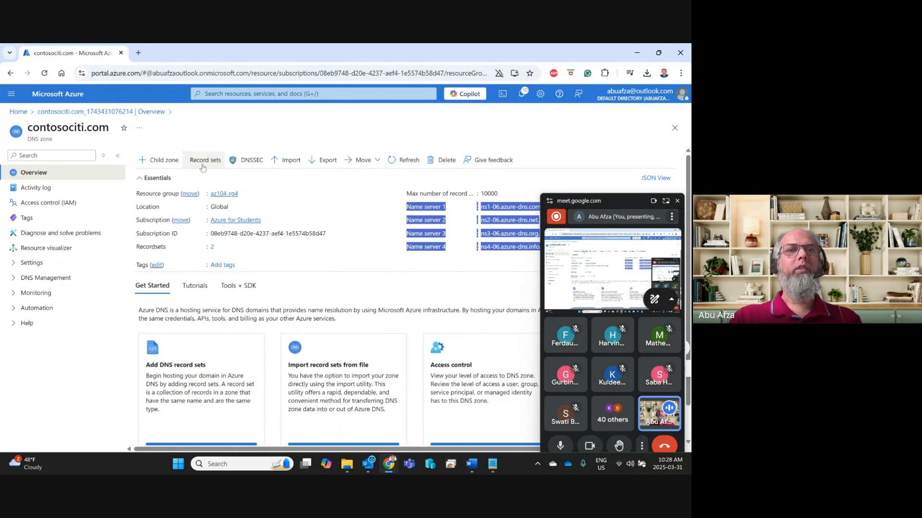
pyautogui.click(202, 161)
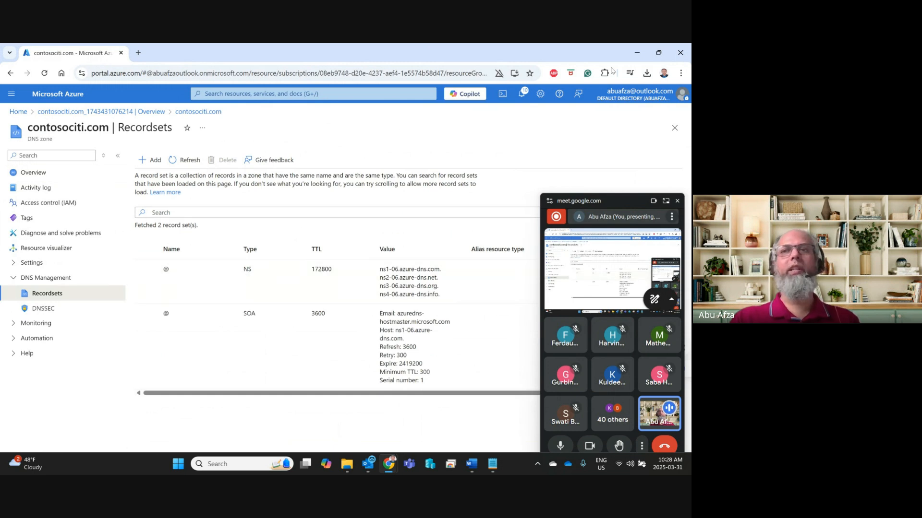
# Put the portal back beside the lab guide and start a new record set named www in the contosociti.com zone
pyautogui.moveTo(658, 52)
pyautogui.click(597, 113)
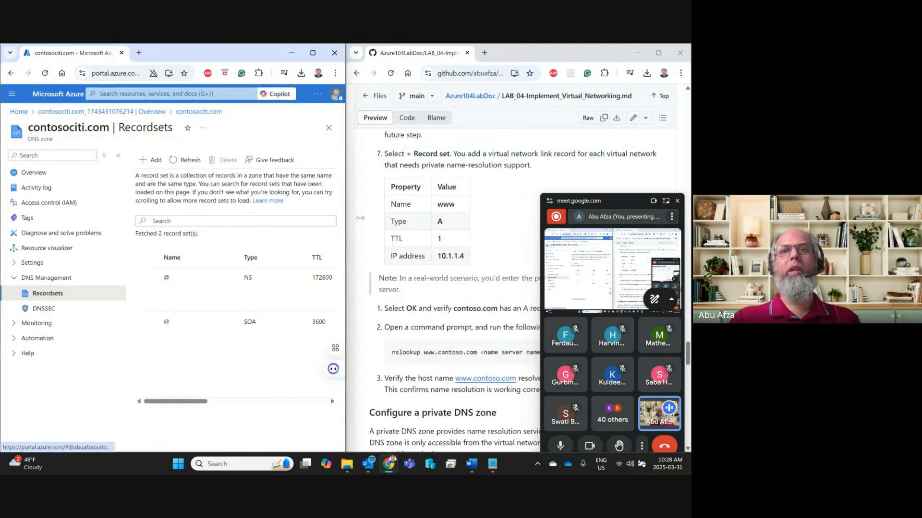
pyautogui.moveTo(406, 154); pyautogui.dragTo(447, 157)
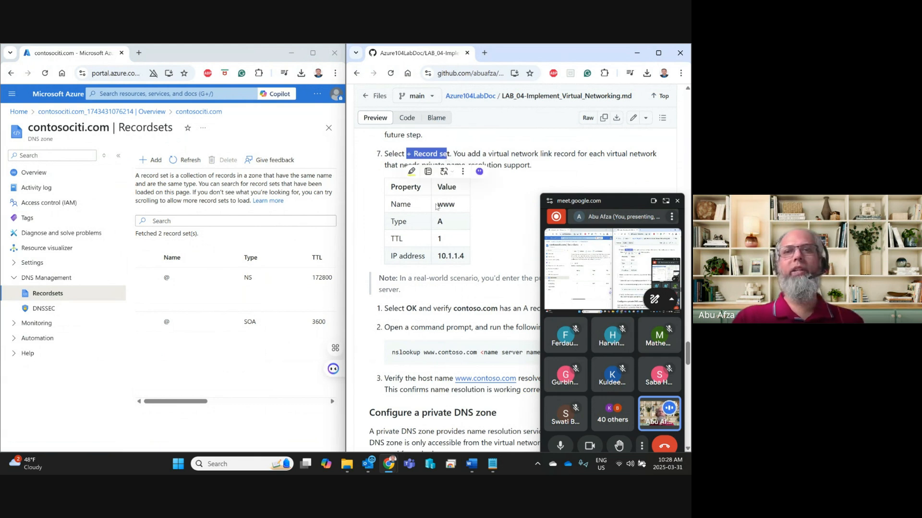
pyautogui.click(484, 244)
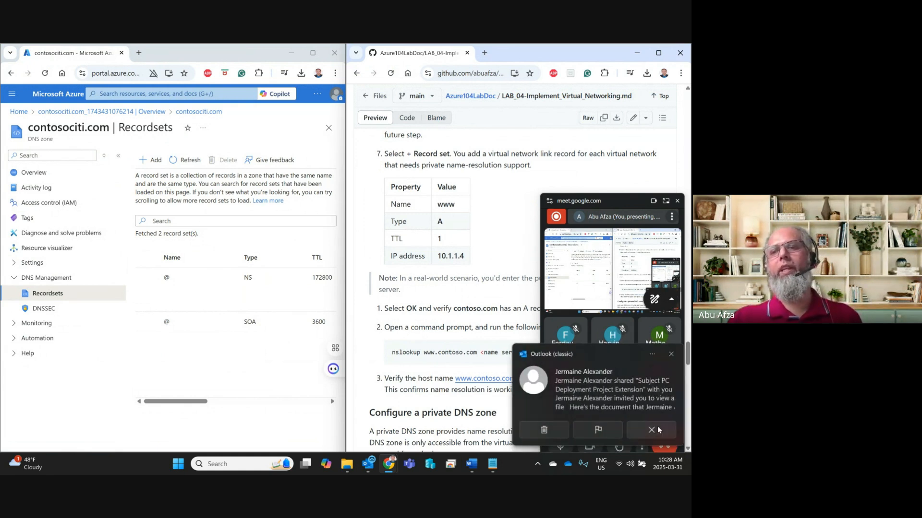
pyautogui.click(471, 207)
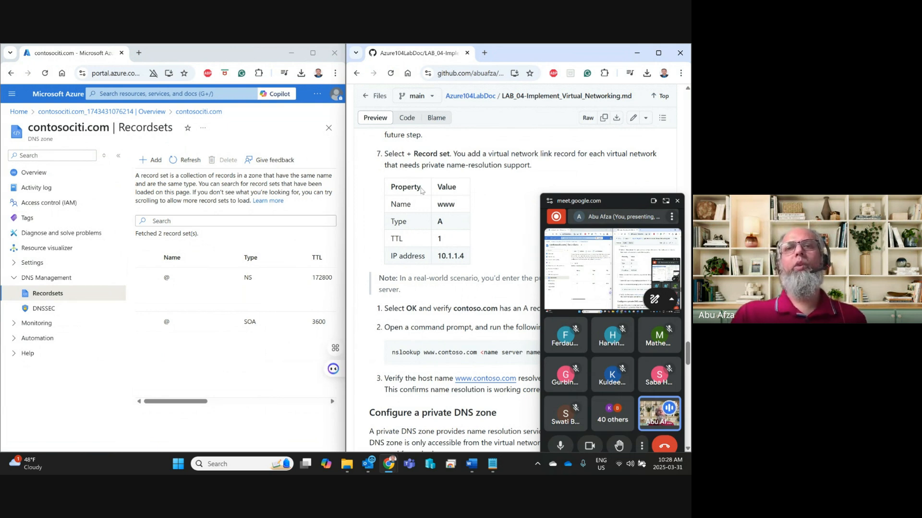
pyautogui.click(143, 164)
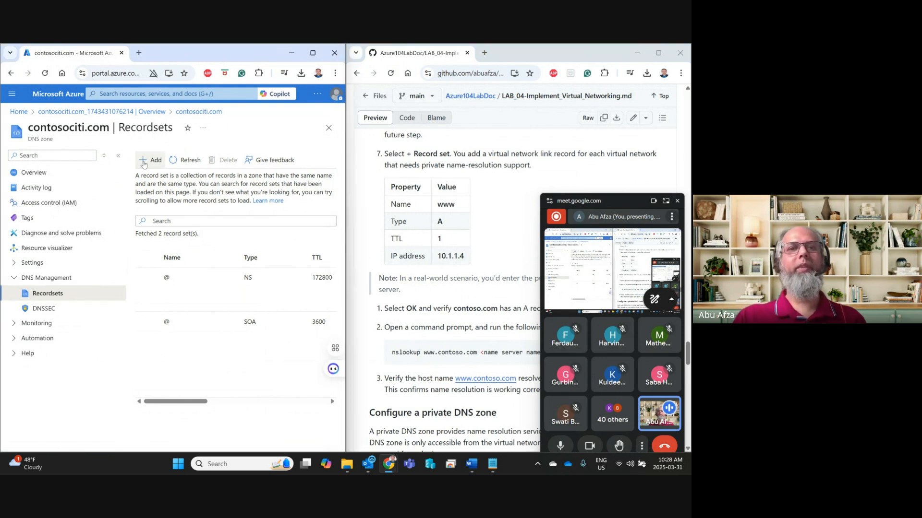
pyautogui.click(143, 164)
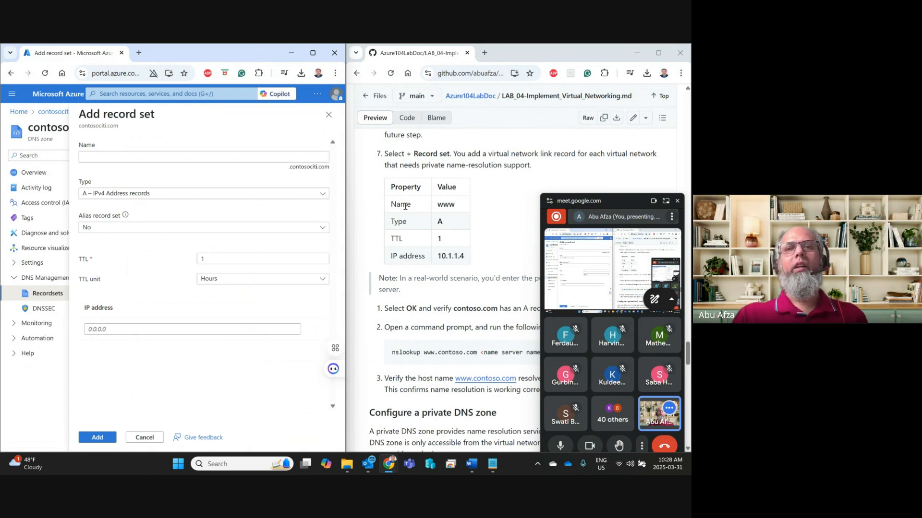
pyautogui.click(447, 204)
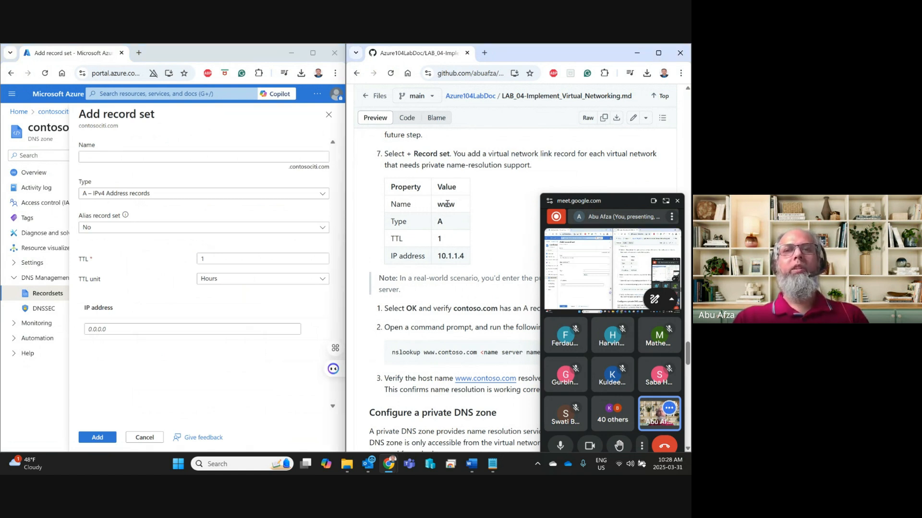
pyautogui.click(123, 156)
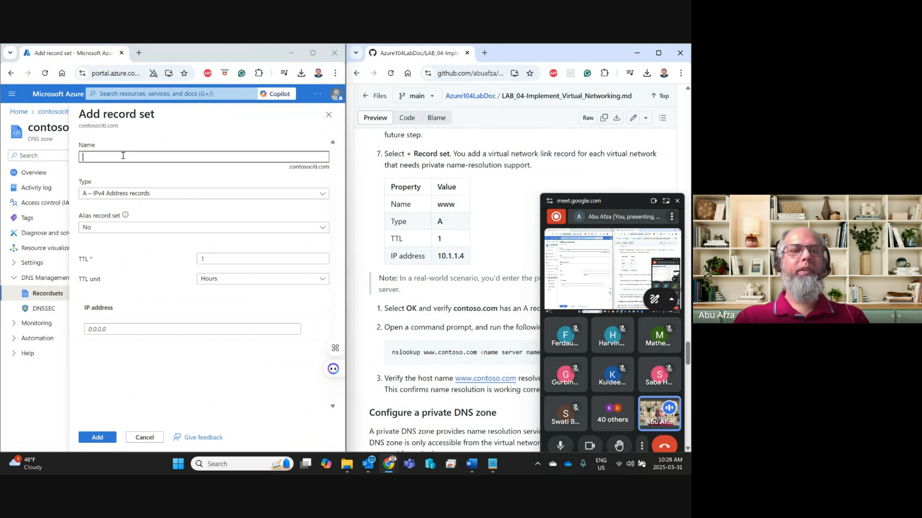
pyautogui.write('www')
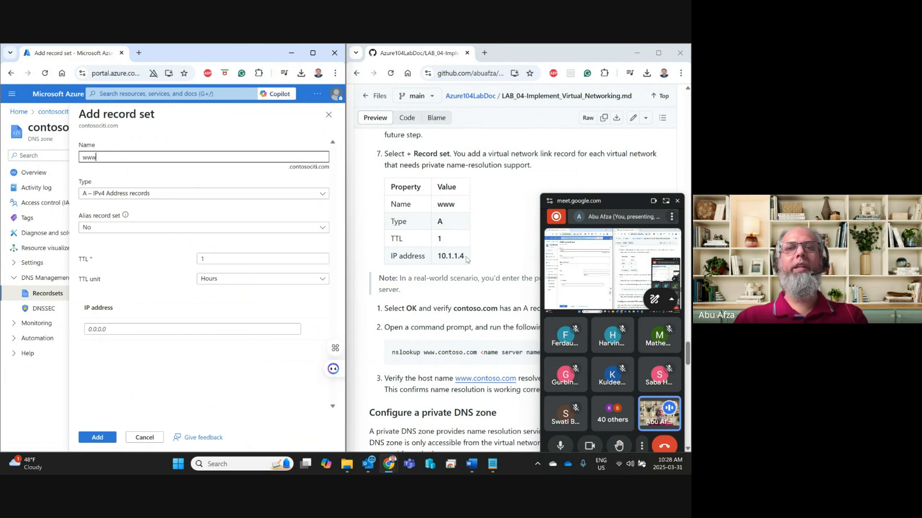
# Set the www record set's IP address to 10.1.1.4, copied from the lab guide, and add the record set
pyautogui.moveTo(465, 257); pyautogui.dragTo(438, 256)
pyautogui.hotkey('ctrl', 'c')
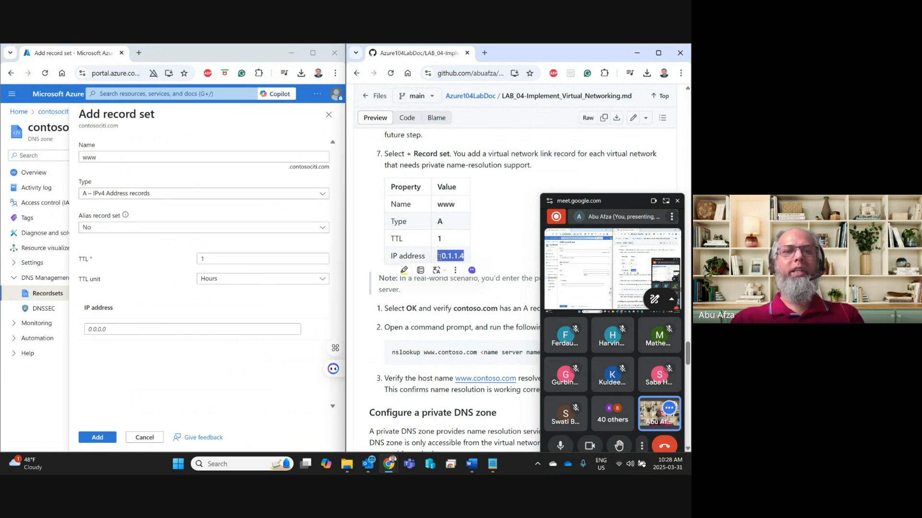
pyautogui.click(89, 328)
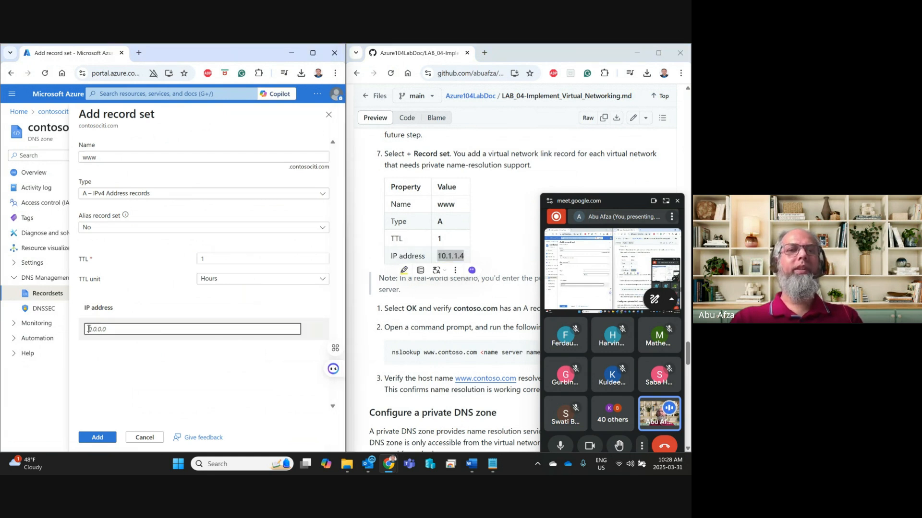
pyautogui.hotkey('ctrl', 'v')
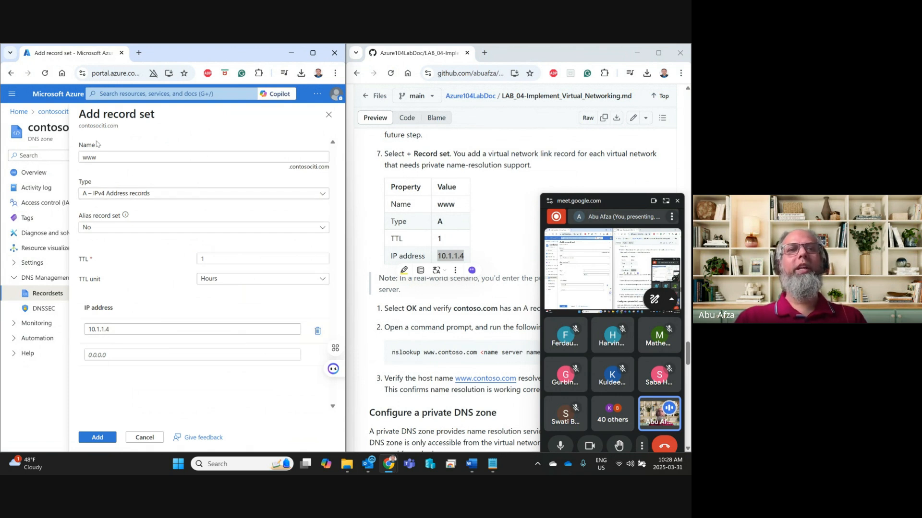
pyautogui.click(468, 298)
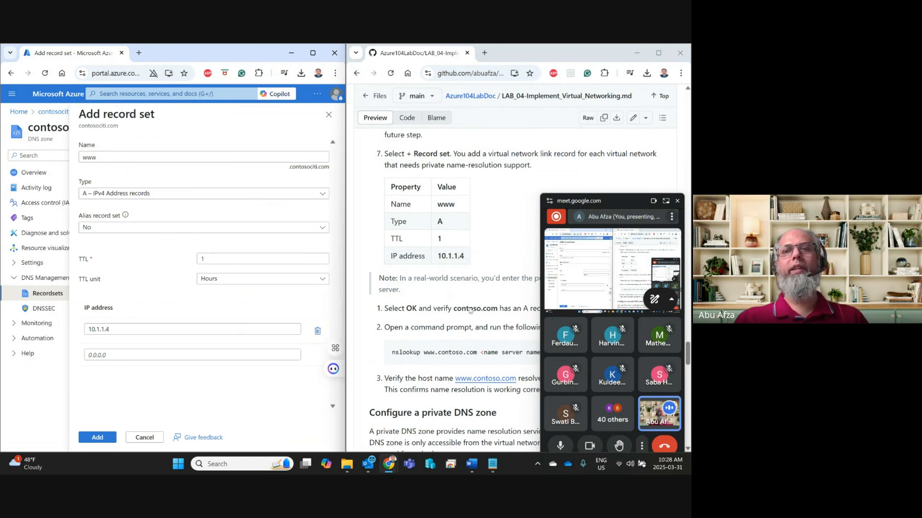
pyautogui.scroll(-2, 470, 311)
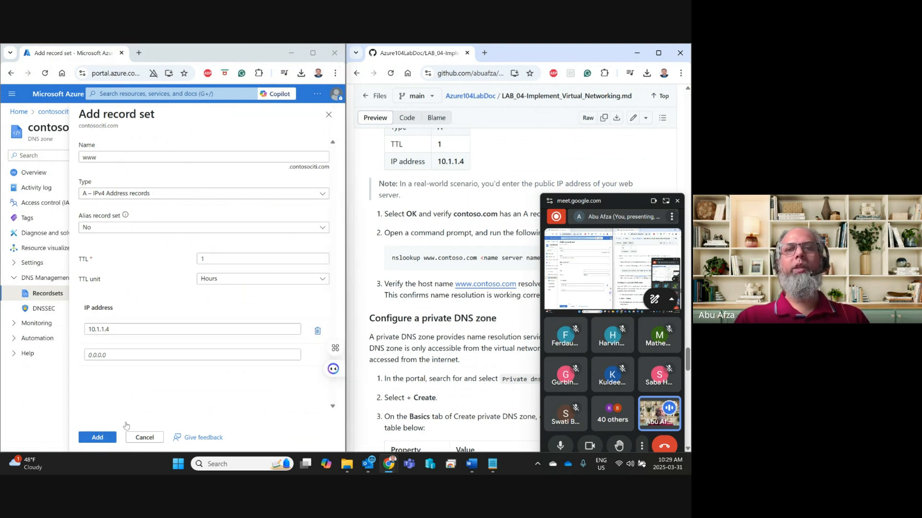
pyautogui.click(99, 437)
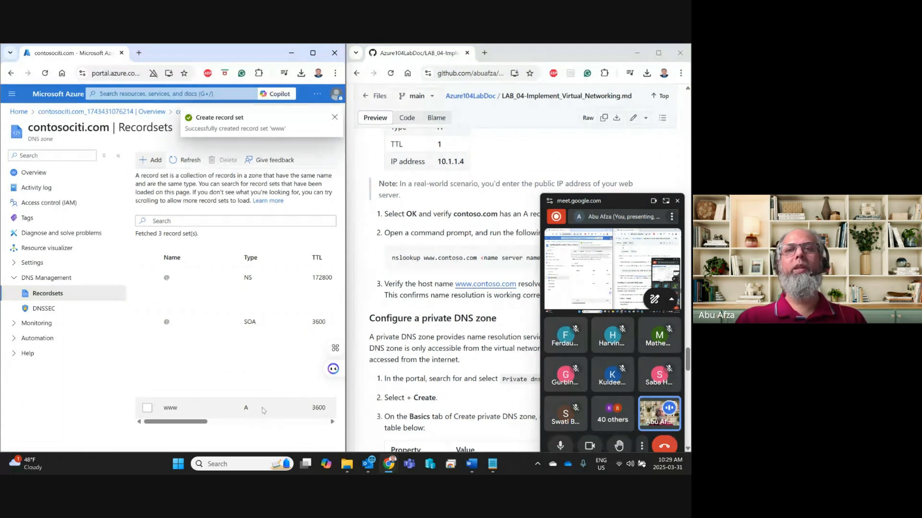
# Review the lab guide's www record set and verification instructions, and copy its nslookup command
pyautogui.scroll(-1, 433, 232)
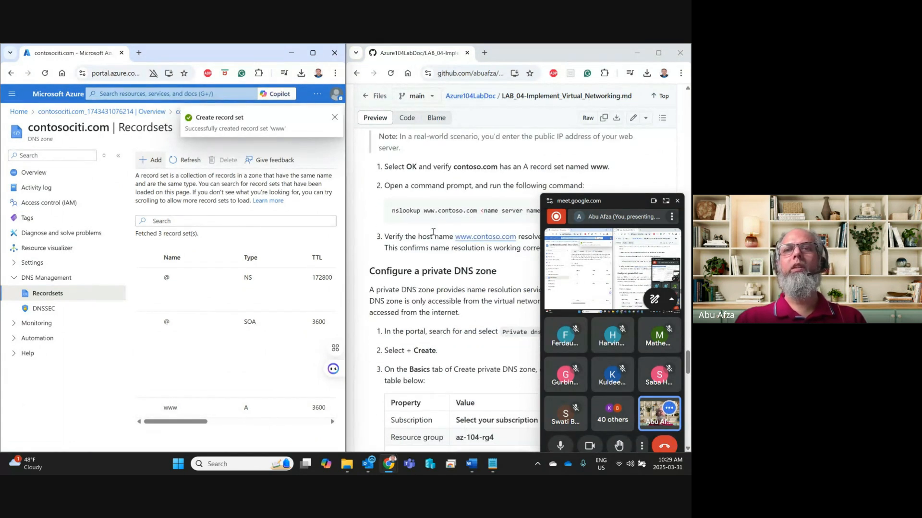
pyautogui.scroll(1, 433, 232)
pyautogui.scroll(-2, 433, 232)
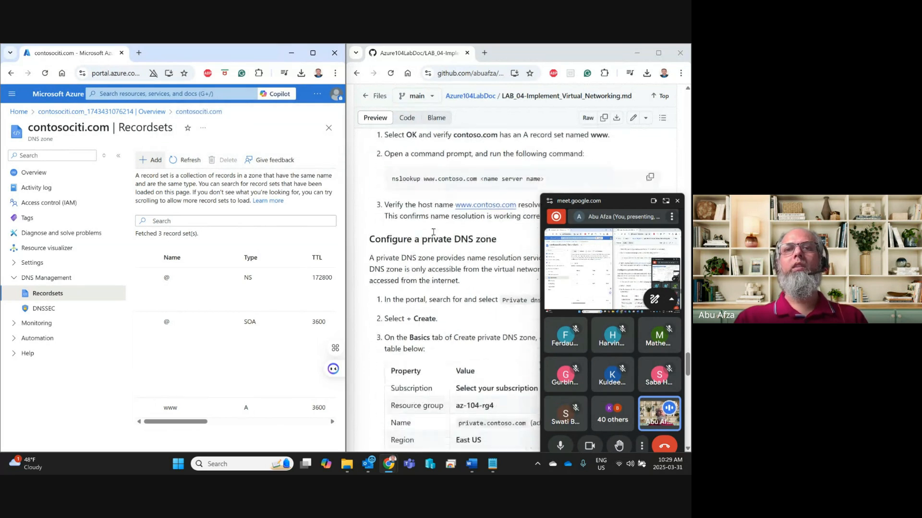
pyautogui.scroll(2, 425, 260)
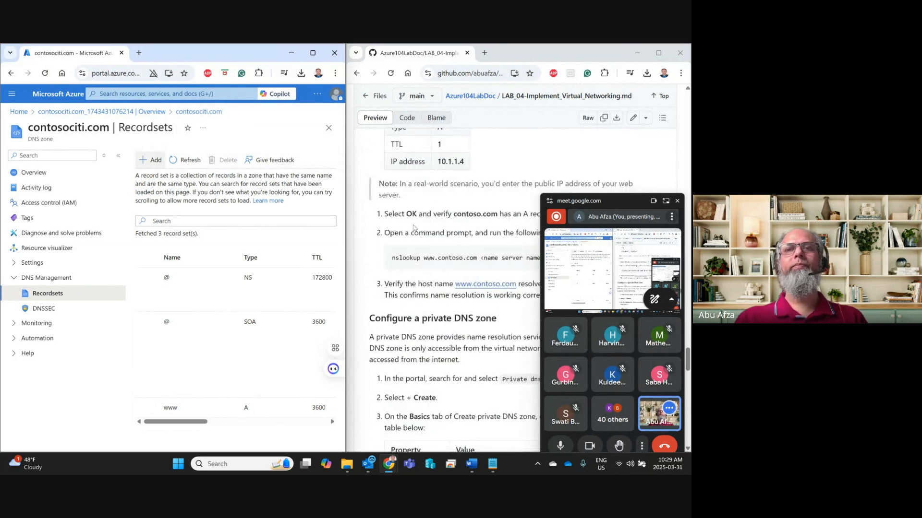
pyautogui.scroll(4, 414, 227)
pyautogui.scroll(-2, 414, 227)
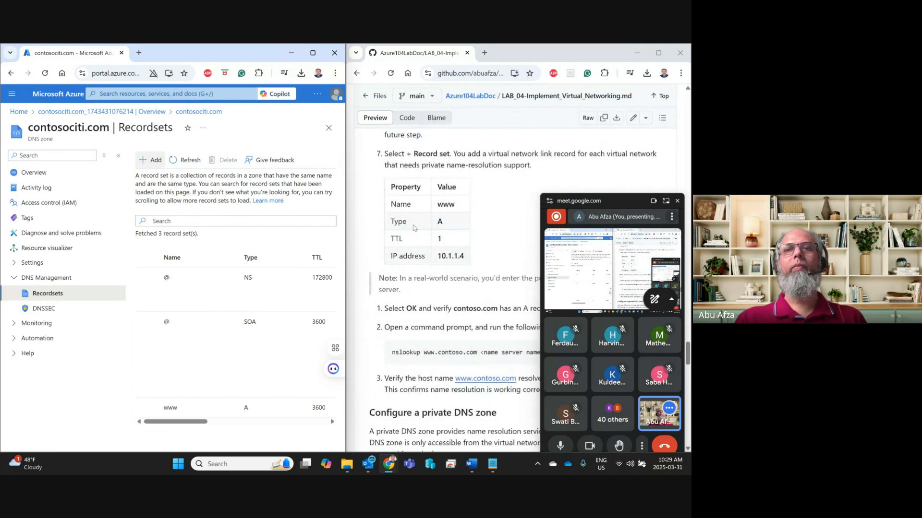
pyautogui.scroll(-3, 414, 228)
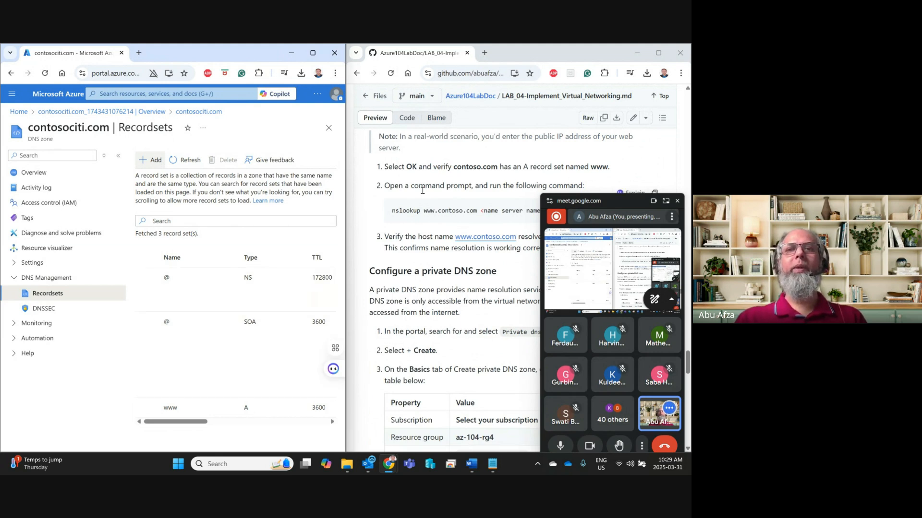
pyautogui.scroll(-1, 540, 186)
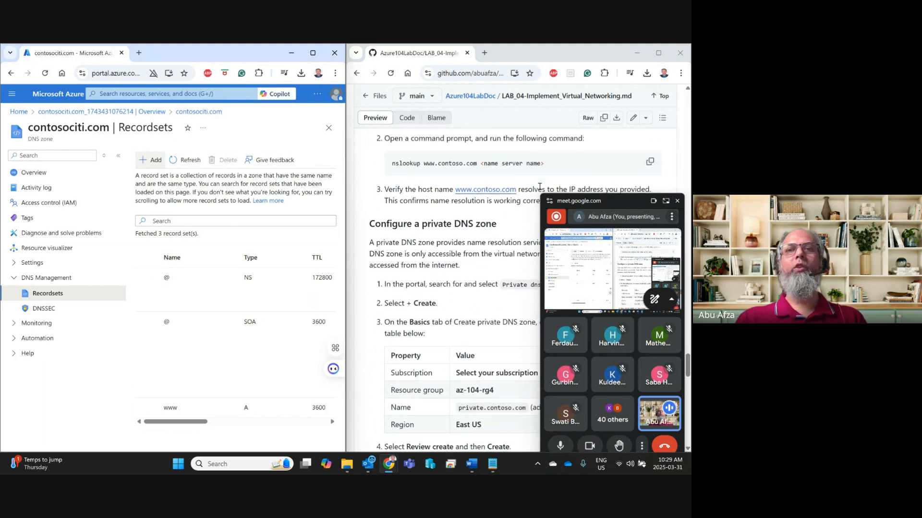
pyautogui.click(650, 162)
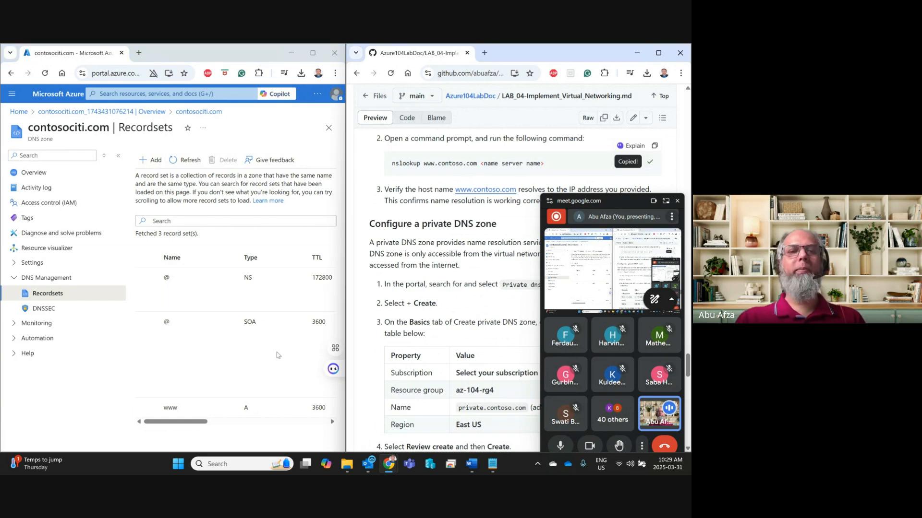
# Open Command Prompt through Windows search for cmd and paste the copied nslookup command at the prompt
pyautogui.click(228, 467)
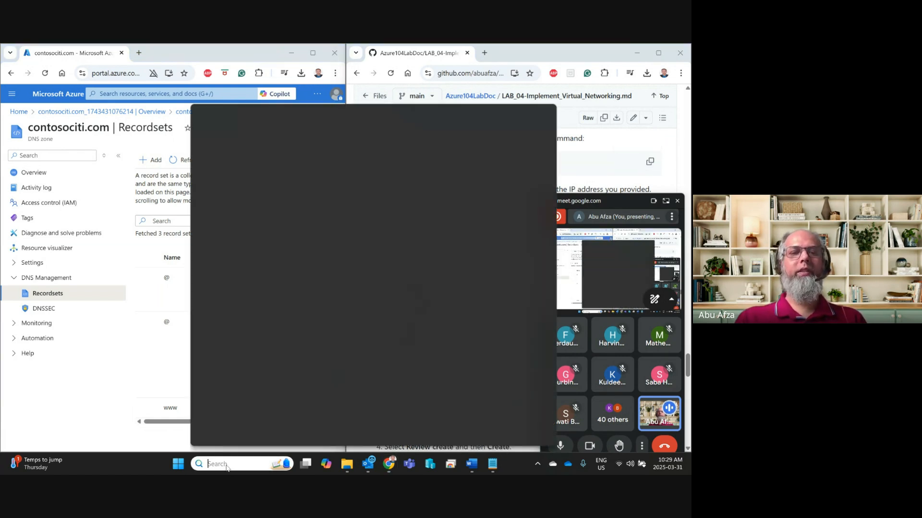
pyautogui.write('cmd')
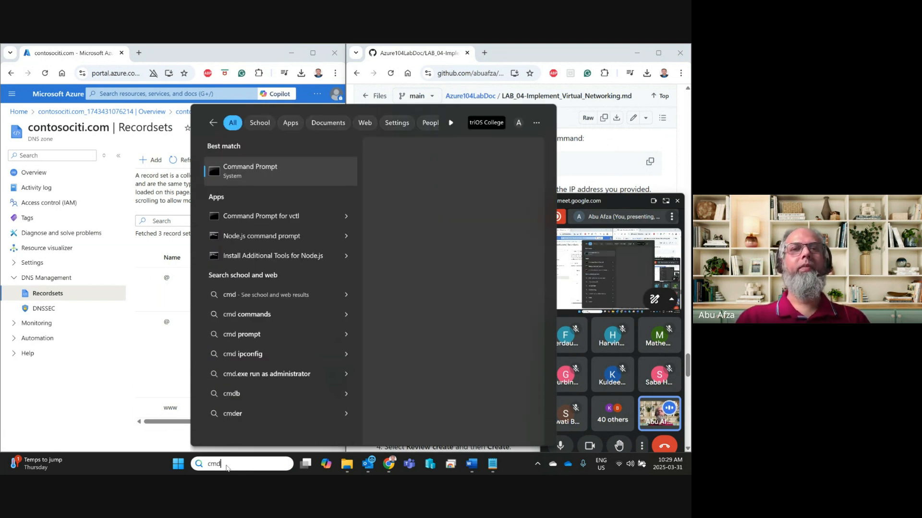
pyautogui.click(243, 174)
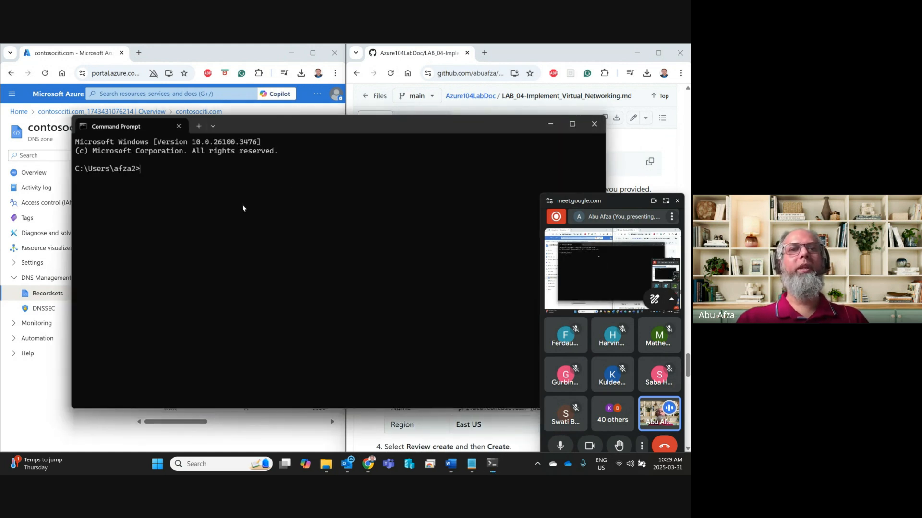
pyautogui.hotkey('ctrl', 'v')
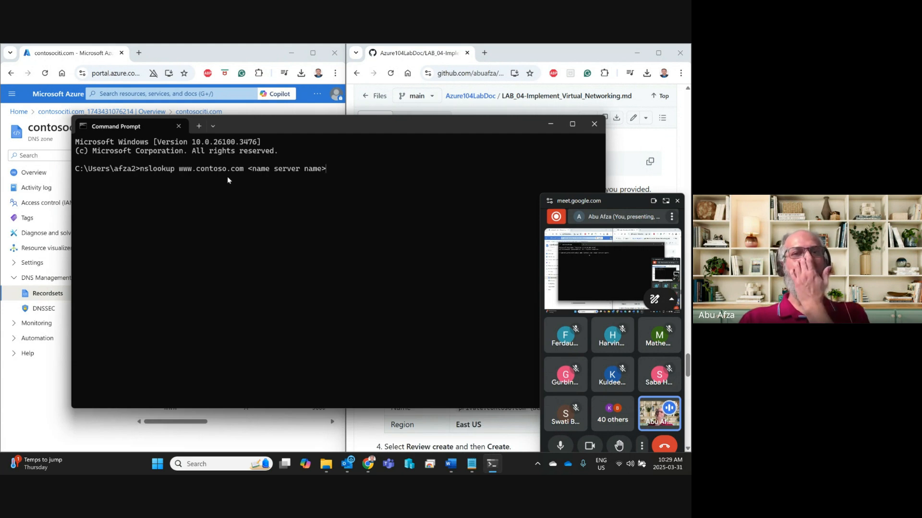
pyautogui.press('BackSpace')
pyautogui.press('BackSpace')
pyautogui.press('BackSpace')
pyautogui.press('BackSpace')
pyautogui.press('BackSpace')
pyautogui.press('BackSpace')
pyautogui.press('BackSpace')
pyautogui.press('BackSpace')
pyautogui.press('BackSpace')
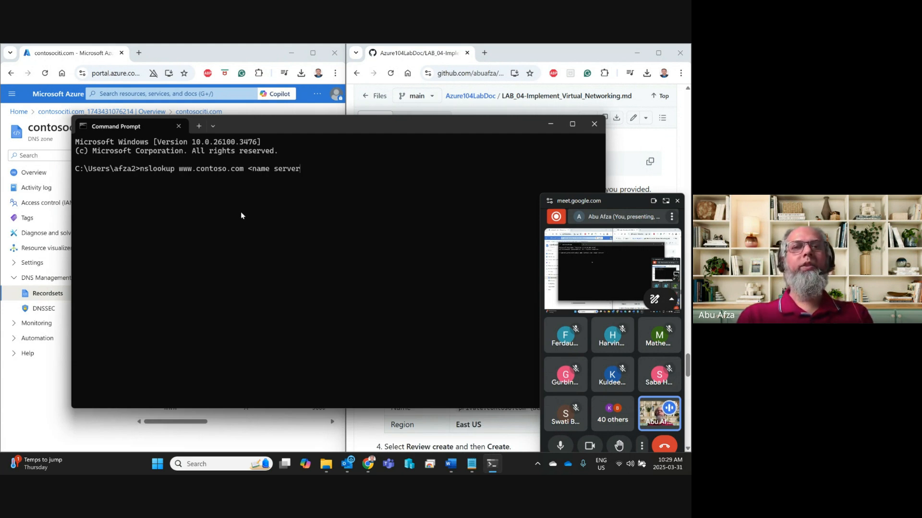
pyautogui.press('BackSpace')
pyautogui.press('BackSpace')
pyautogui.press('BackSpace')
pyautogui.press('BackSpace')
pyautogui.press('BackSpace')
pyautogui.press('BackSpace')
pyautogui.press('BackSpace')
pyautogui.press('BackSpace')
pyautogui.press('BackSpace')
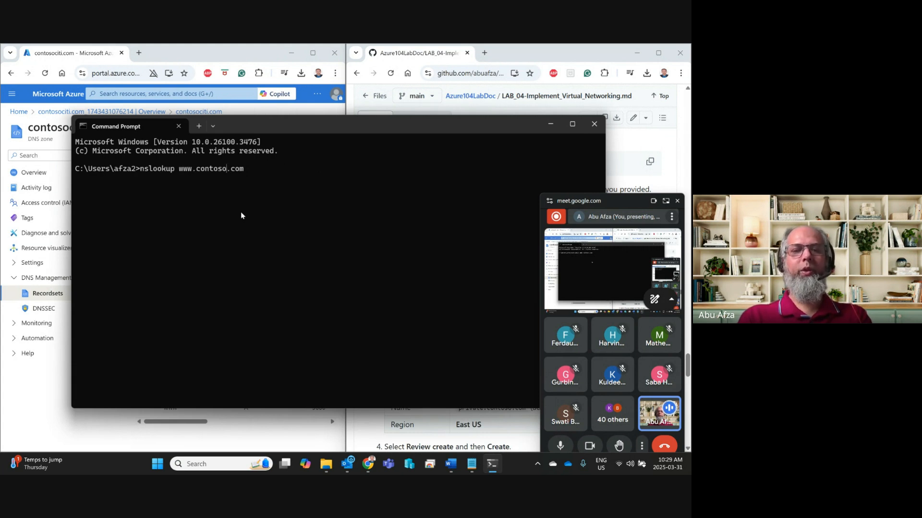
pyautogui.write('citi')
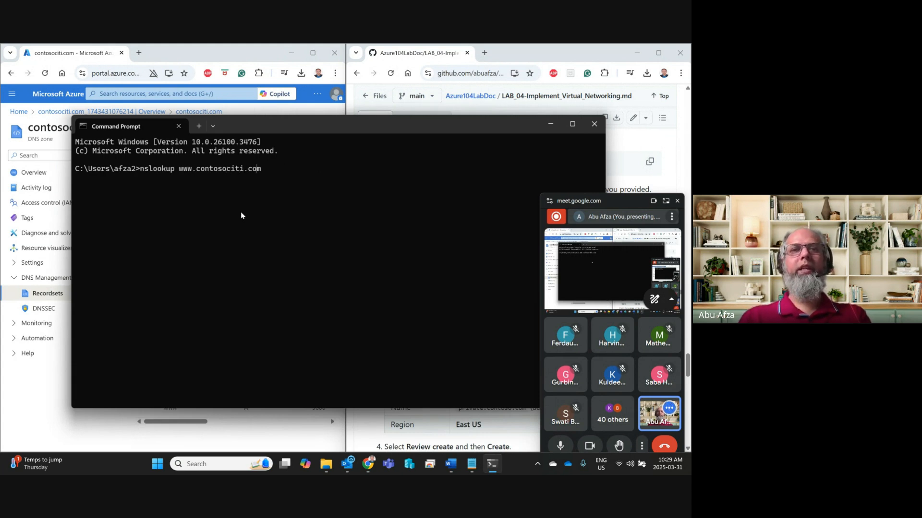
# Switch to Temp.txt in Notepad, copy the first name server, ns1-06.azure-dns.com., and minimize Notepad
pyautogui.click(369, 430)
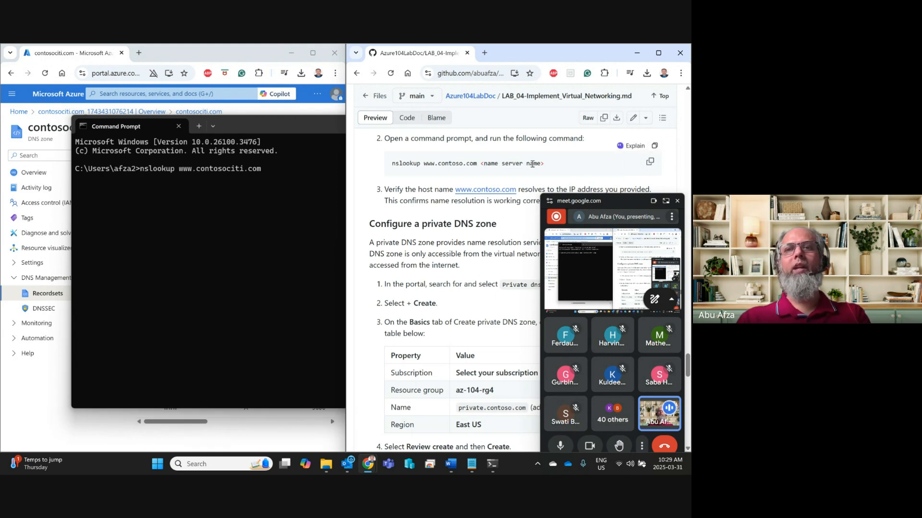
pyautogui.click(471, 464)
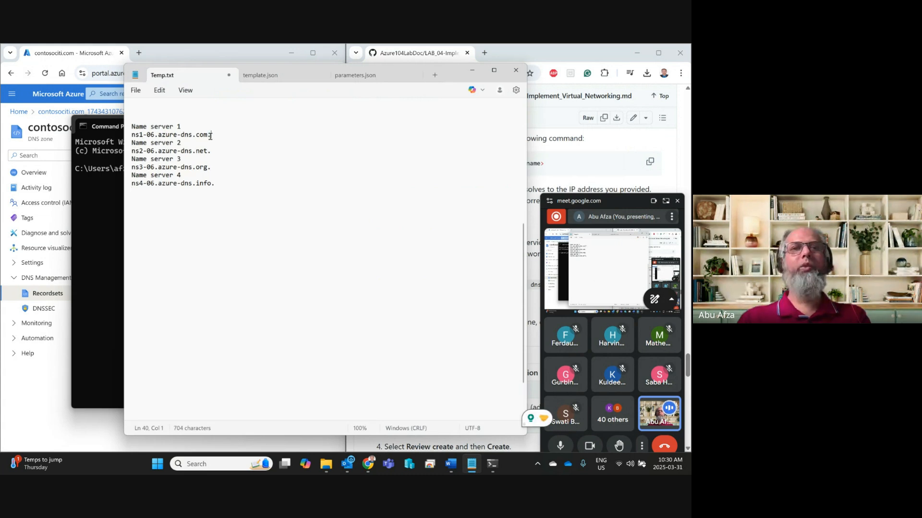
pyautogui.moveTo(210, 136); pyautogui.dragTo(127, 136)
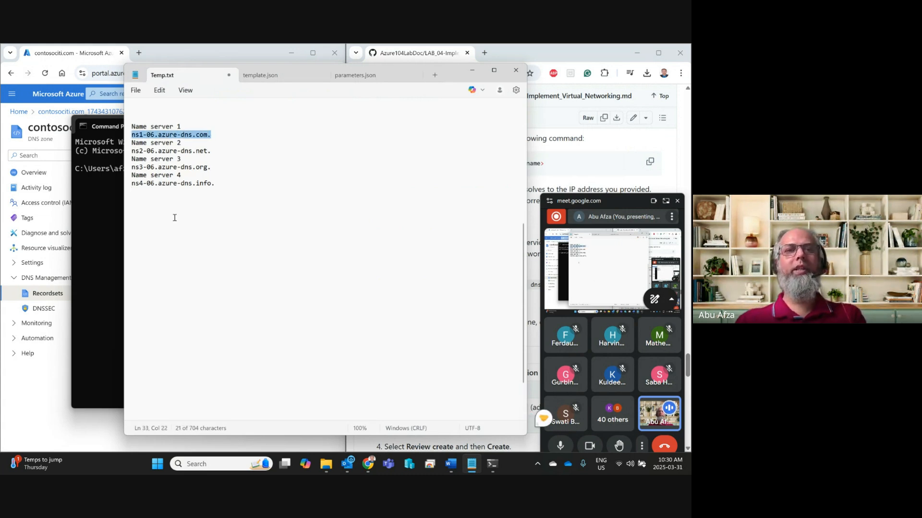
pyautogui.click(472, 71)
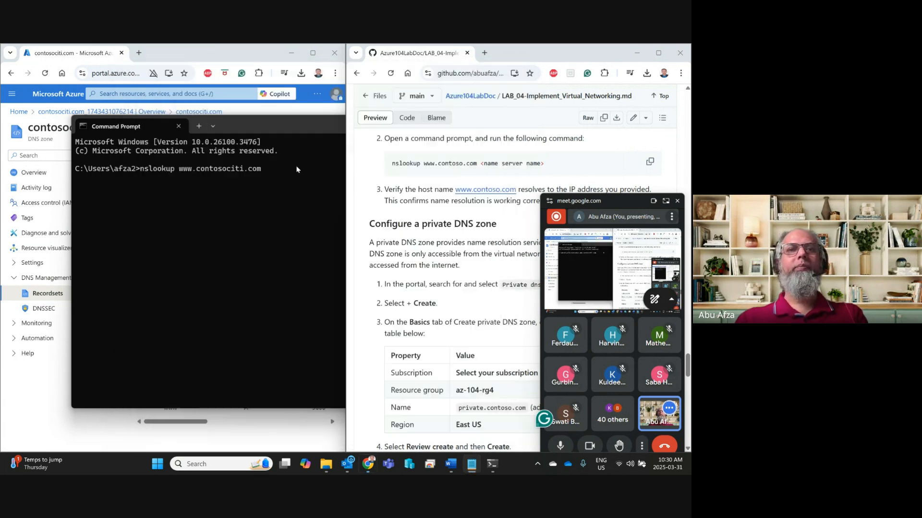
pyautogui.click(270, 179)
pyautogui.hotkey('ctrl', 'v')
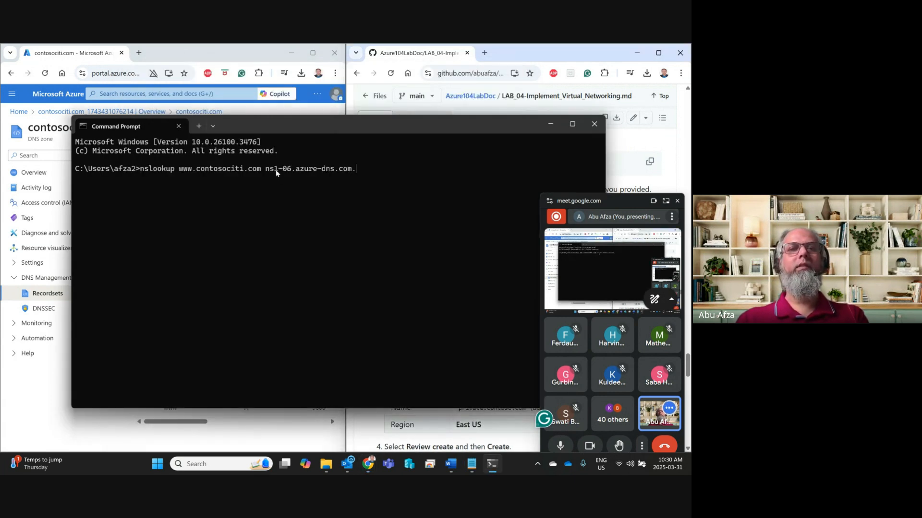
pyautogui.press('Return')
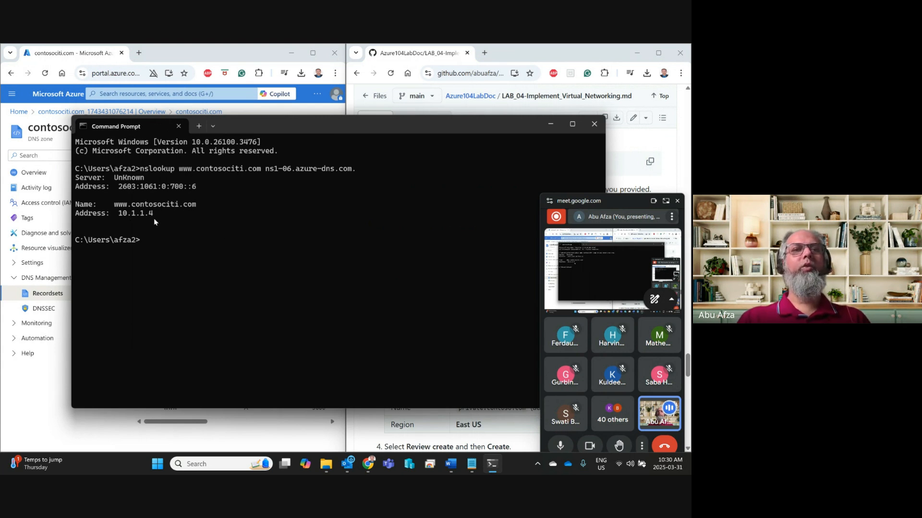
# Examine the name and address returned by the lookup against the command used, and minimize Command Prompt
pyautogui.moveTo(156, 216); pyautogui.dragTo(78, 208)
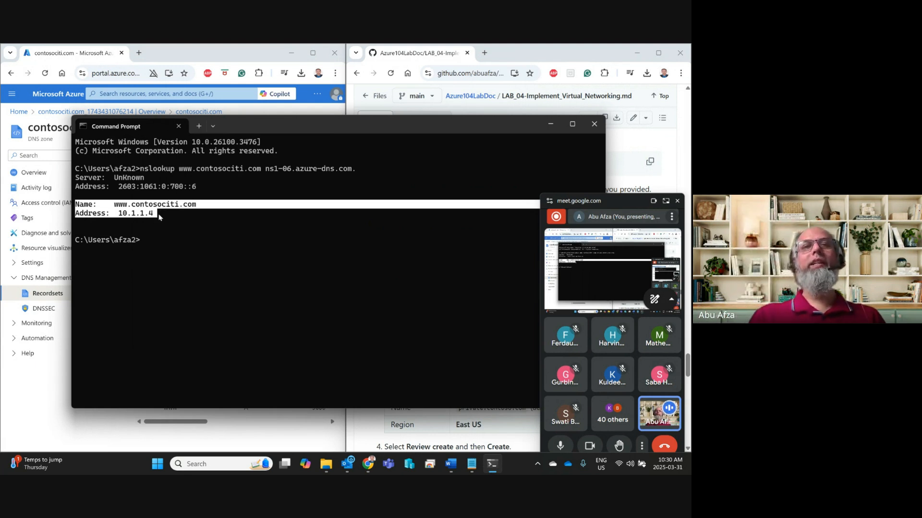
pyautogui.doubleClick(164, 170)
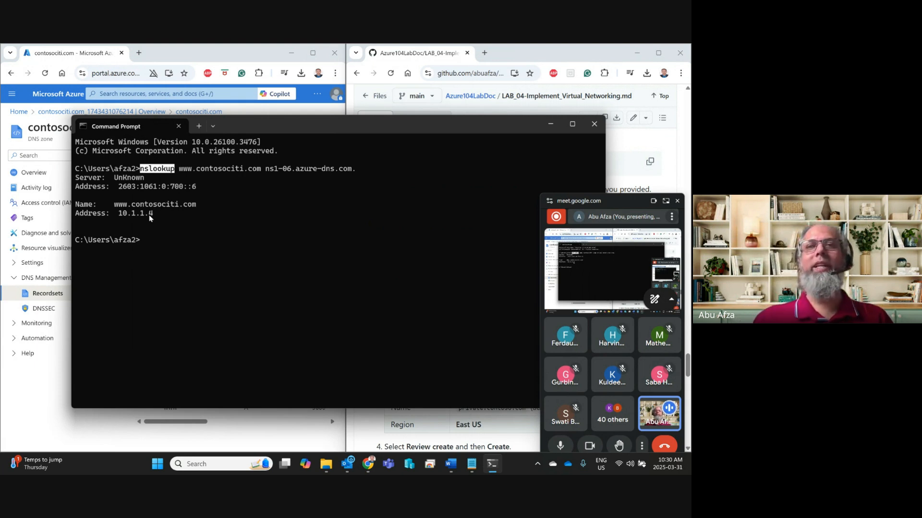
pyautogui.click(550, 124)
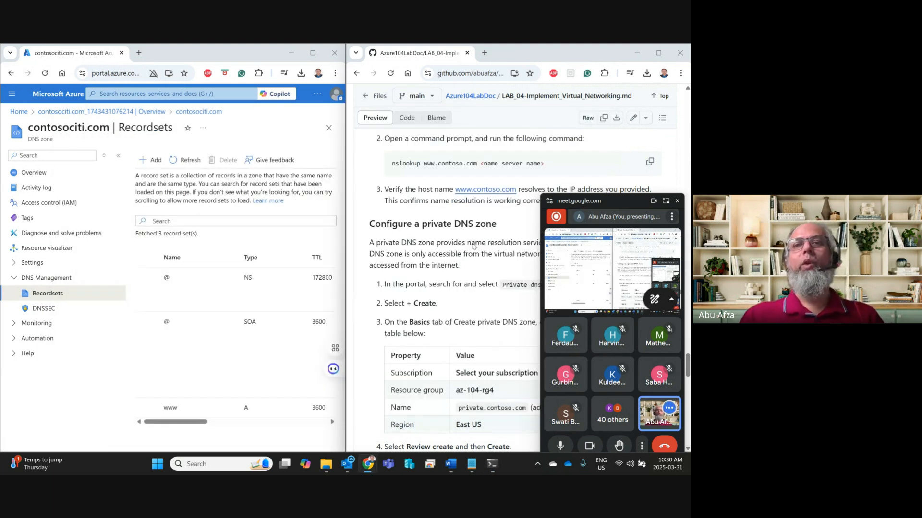
# Read the guide's private DNS zone section, copy "Private dns zones" from it and open the Private DNS zones service in the portal
pyautogui.scroll(-5, 473, 242)
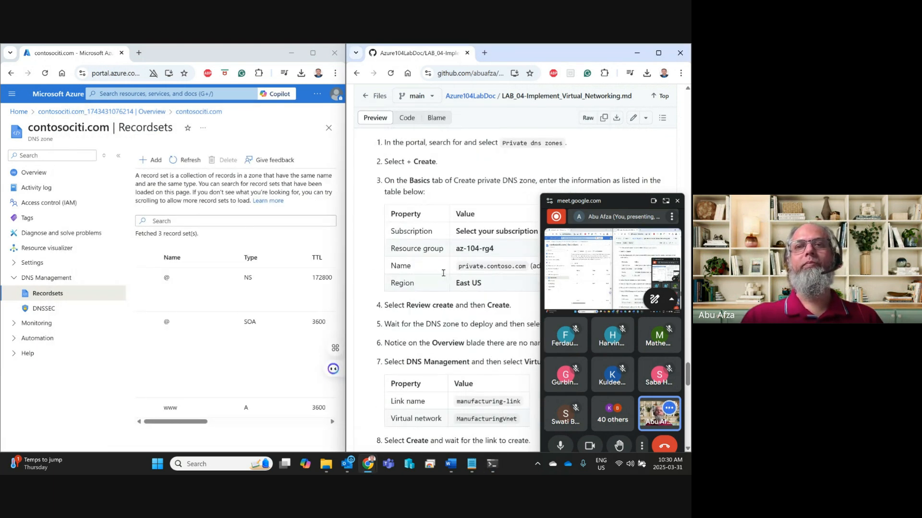
pyautogui.scroll(4, 438, 255)
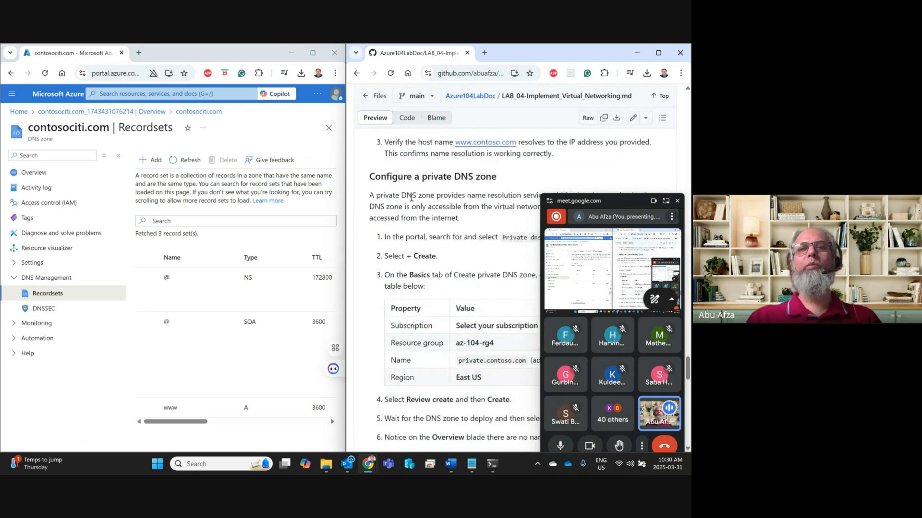
pyautogui.scroll(-1, 446, 195)
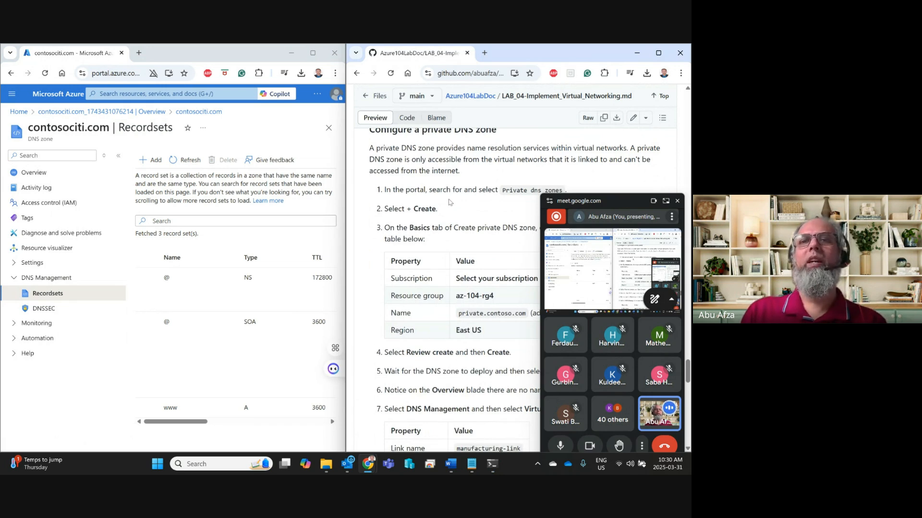
pyautogui.scroll(-1, 471, 201)
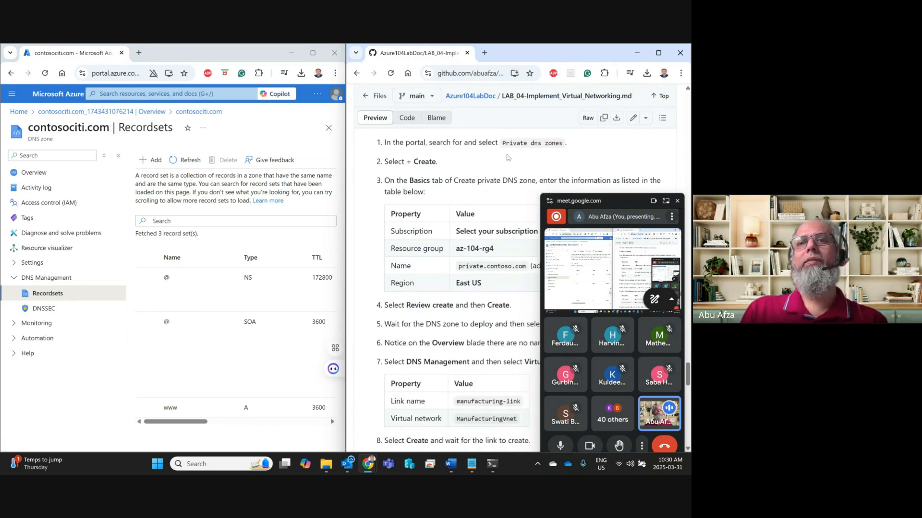
pyautogui.moveTo(502, 142); pyautogui.dragTo(563, 143)
pyautogui.hotkey('ctrl', 'c')
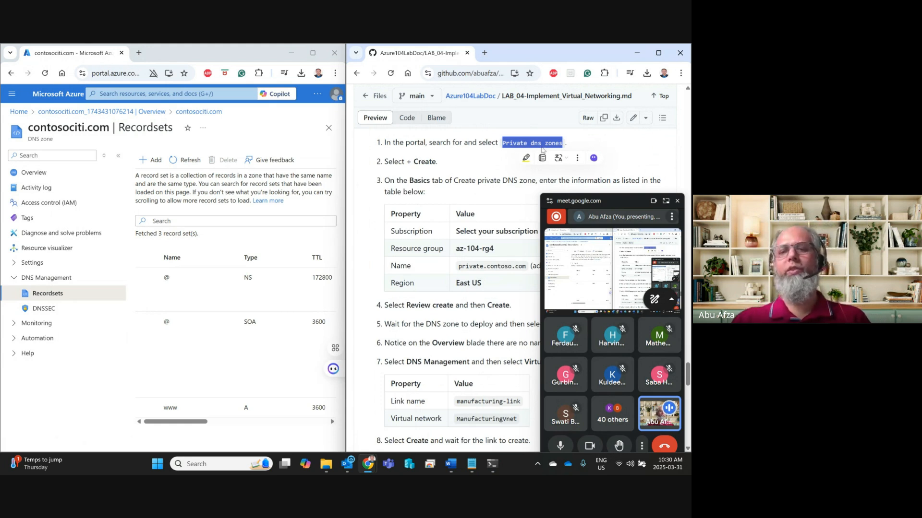
pyautogui.click(159, 94)
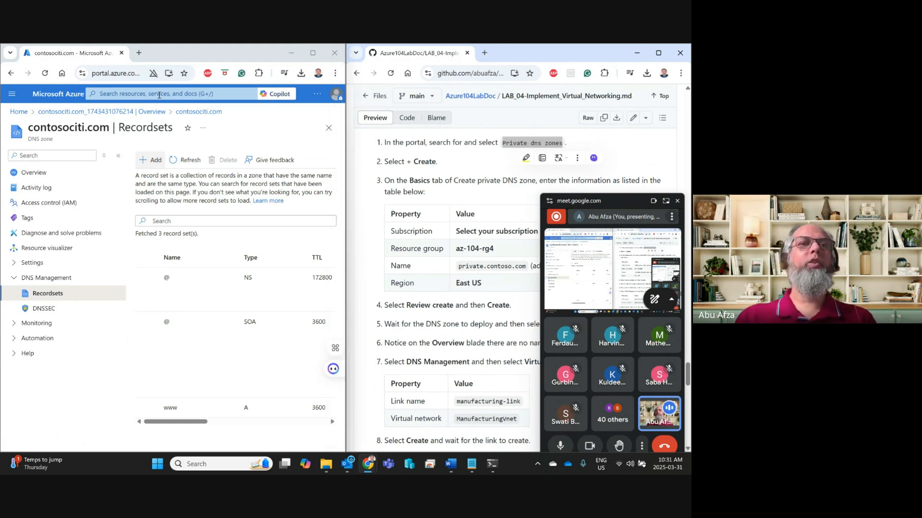
pyautogui.hotkey('ctrl', 'v')
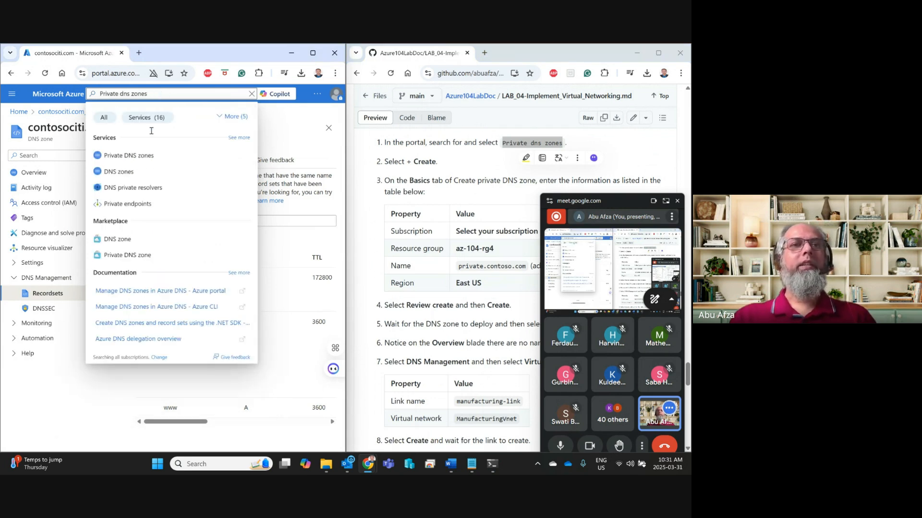
pyautogui.click(125, 156)
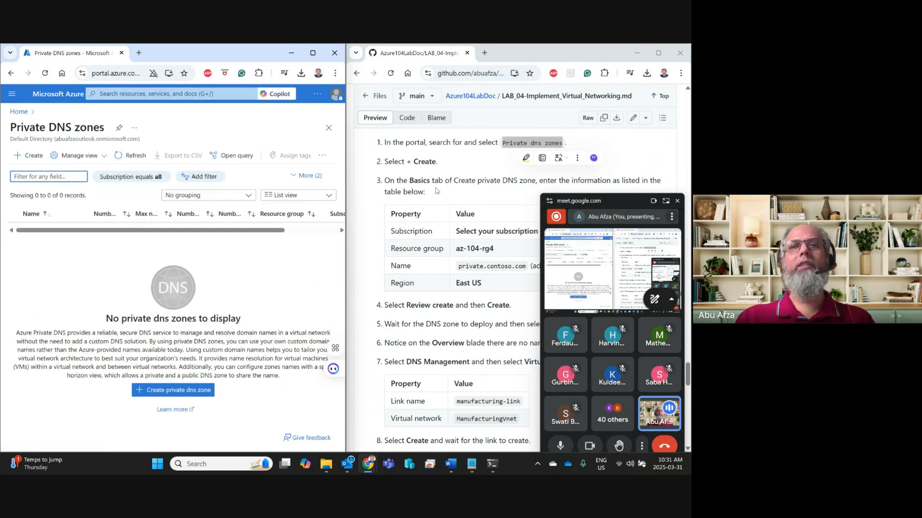
# Start creating a private DNS zone and fill in the name private.contoso.com, copied from the lab guide
pyautogui.scroll(-1, 437, 191)
pyautogui.click(181, 391)
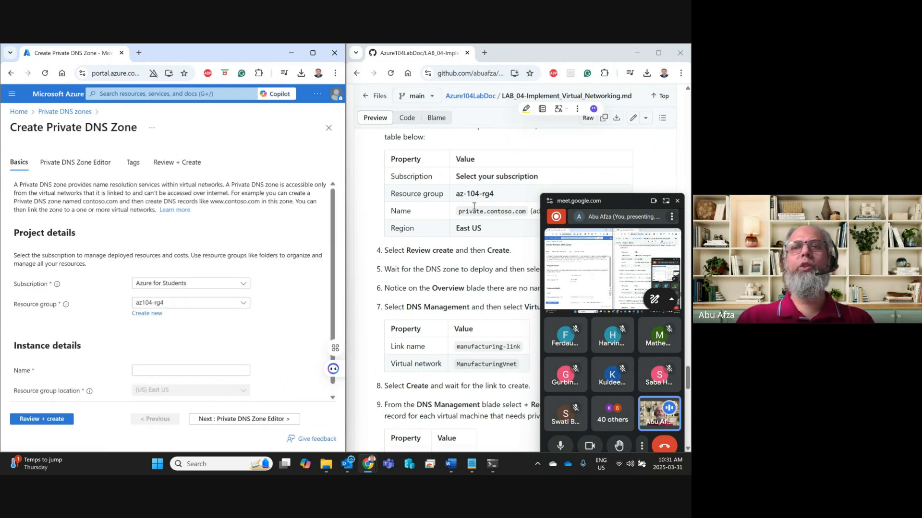
pyautogui.scroll(-1, 460, 194)
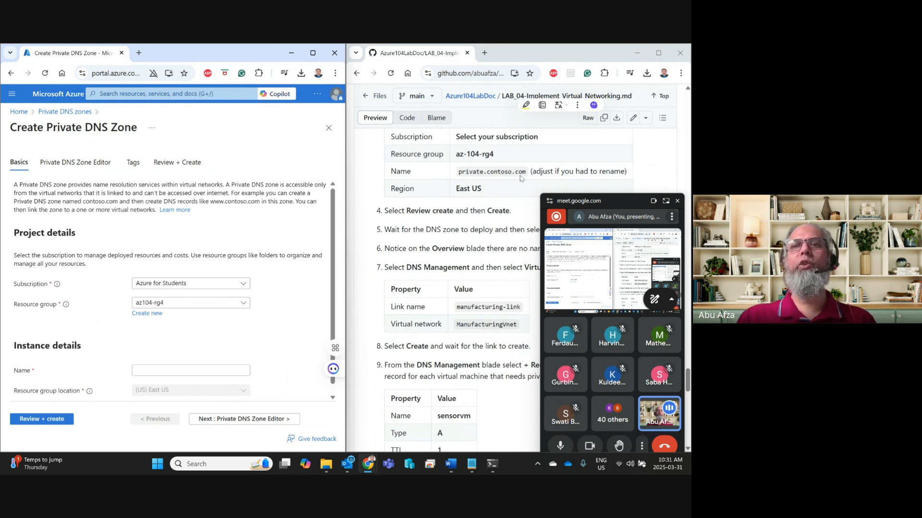
pyautogui.moveTo(526, 173); pyautogui.dragTo(519, 173)
pyautogui.moveTo(460, 172); pyautogui.dragTo(458, 173)
pyautogui.hotkey('ctrl', 'c')
pyautogui.click(163, 370)
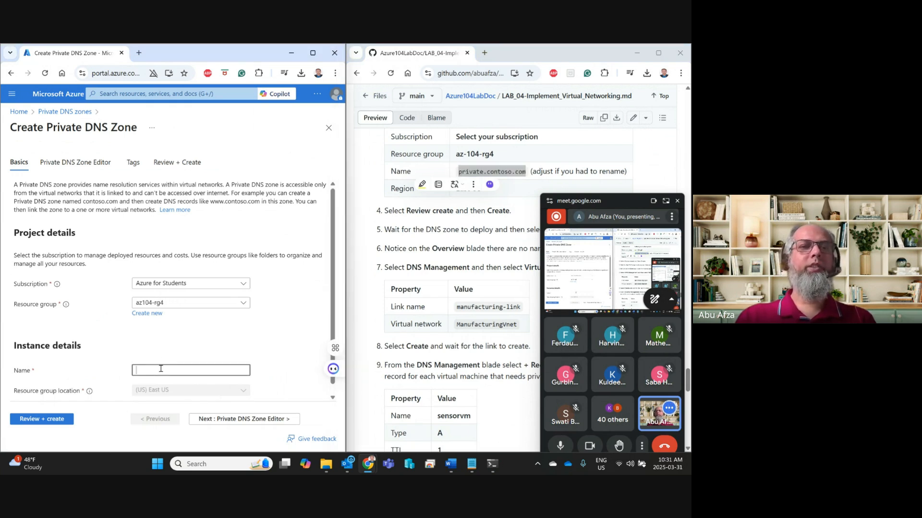
pyautogui.hotkey('ctrl', 'v')
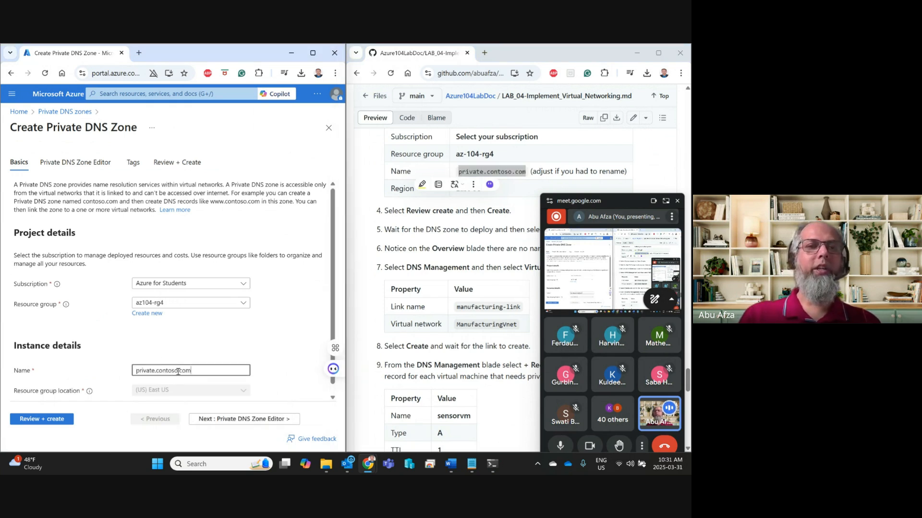
# Change the private DNS zone's name to private.contosociti.com, review the configuration and create the zone
pyautogui.click(178, 372)
pyautogui.write('iti')
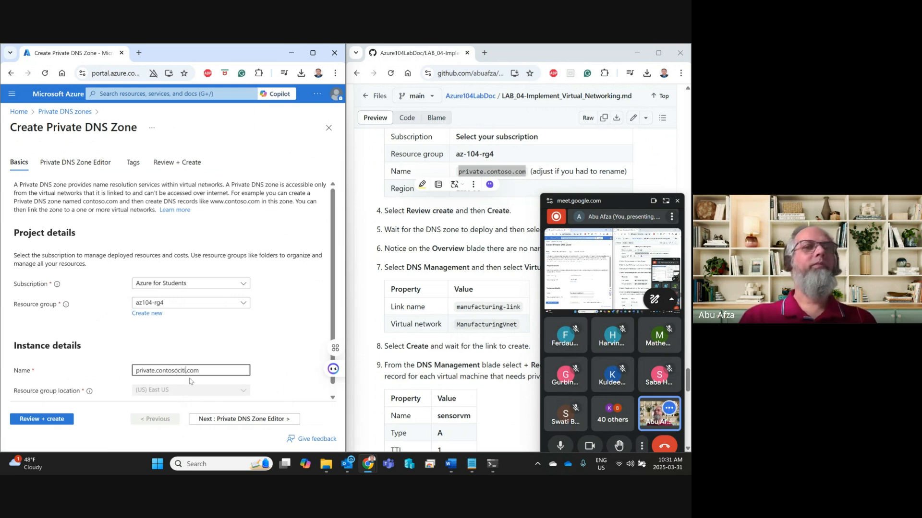
pyautogui.scroll(-1, 248, 365)
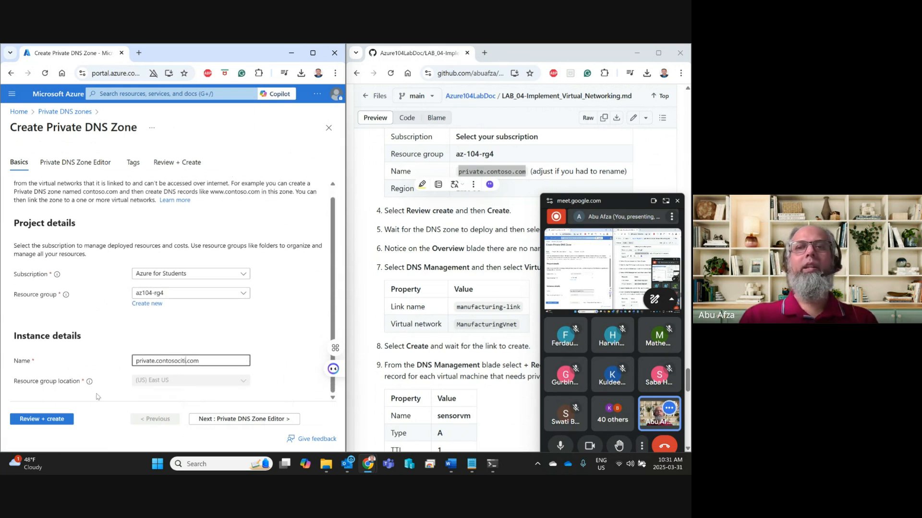
pyautogui.click(61, 418)
pyautogui.scroll(-2, 482, 242)
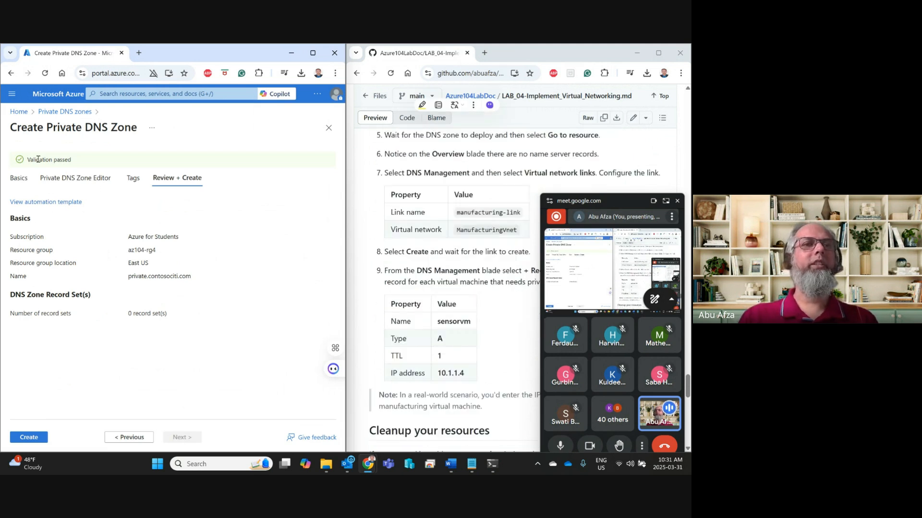
pyautogui.click(29, 437)
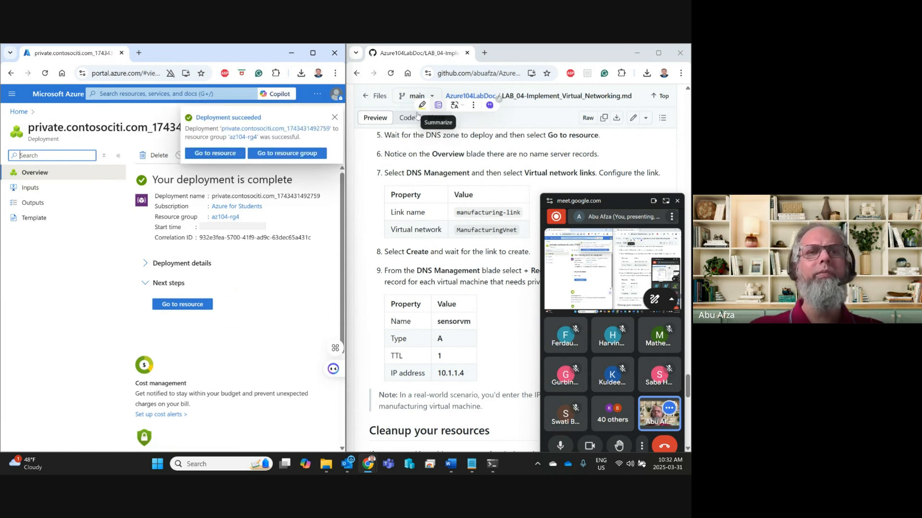
# Open the deployed zone's virtual network links and start adding one named manufacturing-link, copied from the lab guide
pyautogui.click(185, 305)
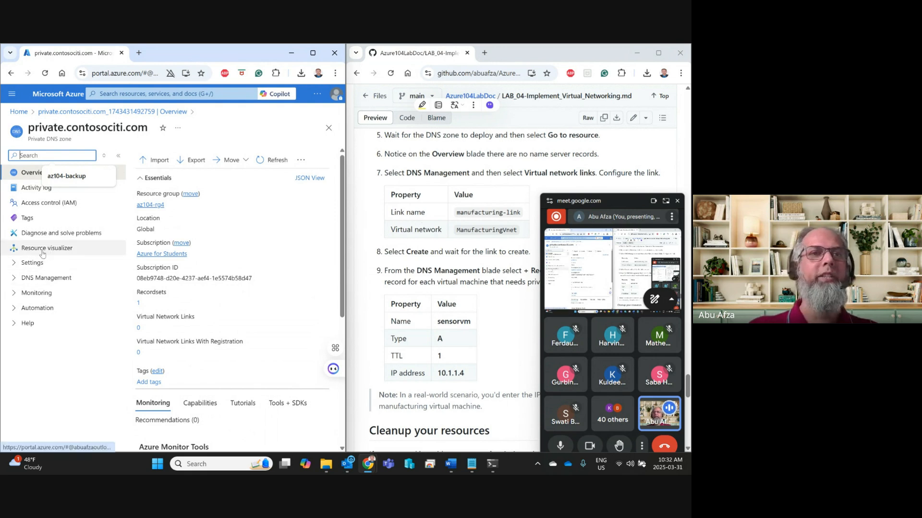
pyautogui.click(43, 278)
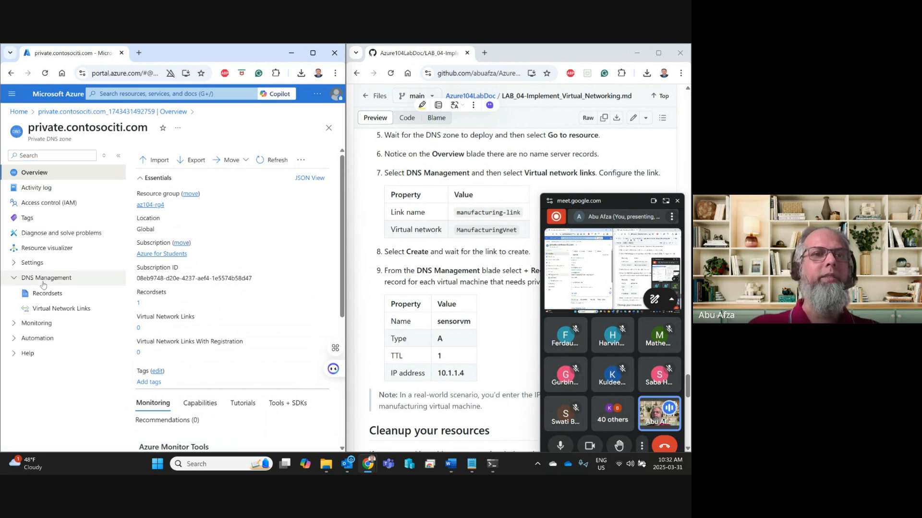
pyautogui.click(54, 315)
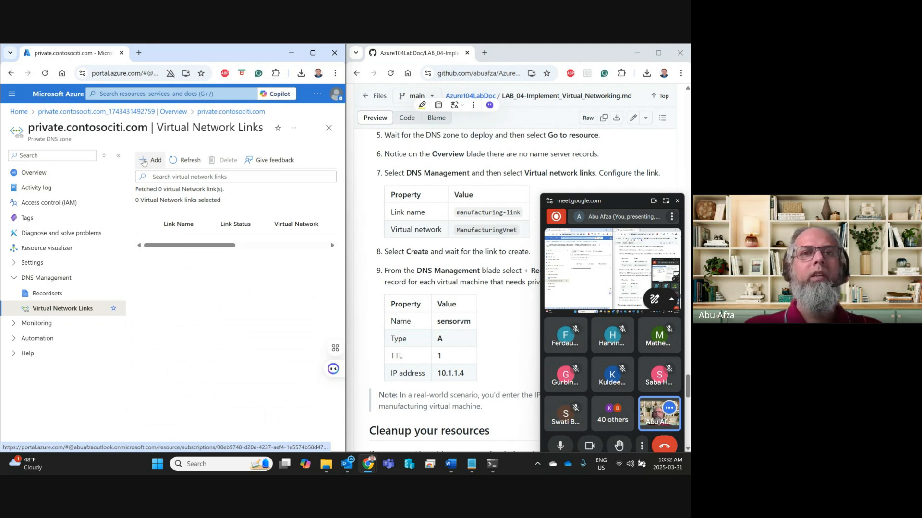
pyautogui.click(143, 161)
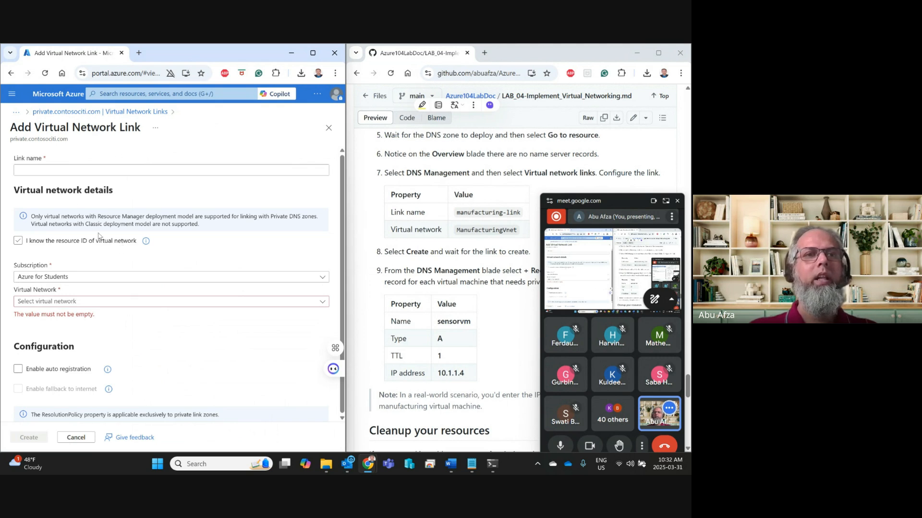
pyautogui.click(45, 171)
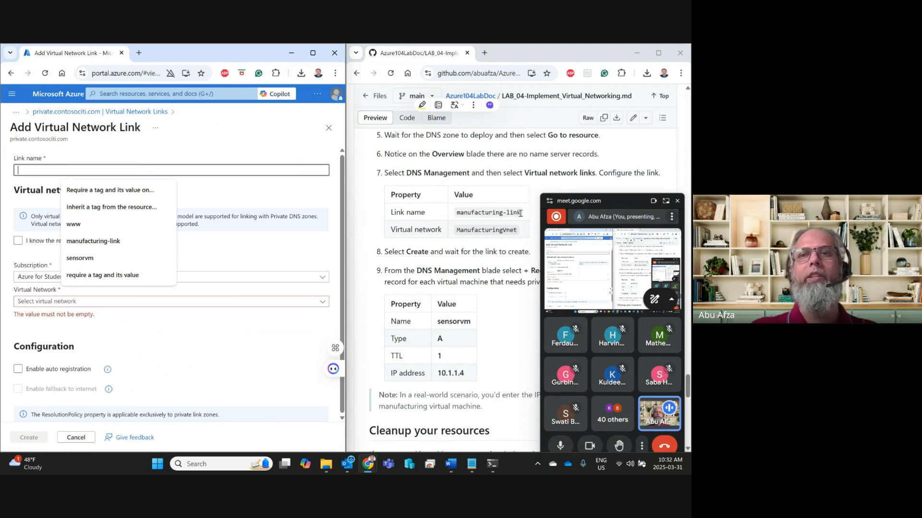
pyautogui.moveTo(520, 213); pyautogui.dragTo(456, 216)
pyautogui.hotkey('ctrl', 'c')
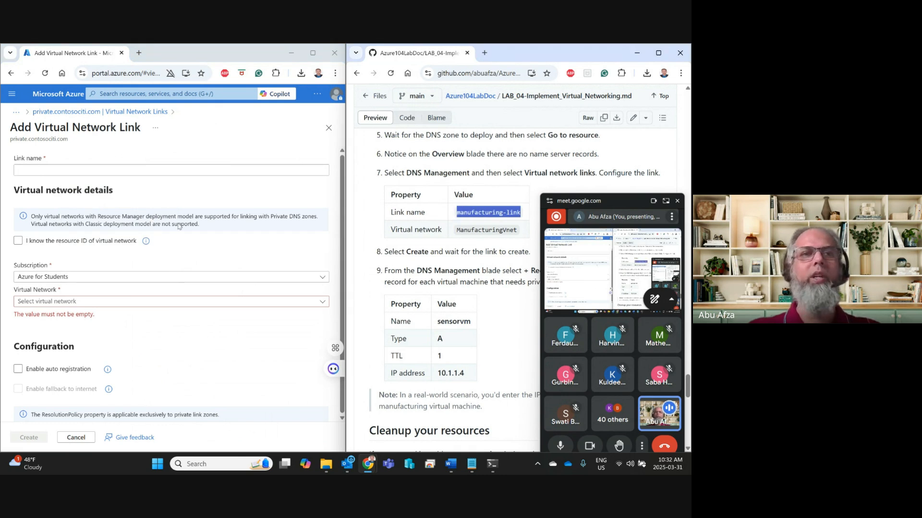
pyautogui.click(59, 171)
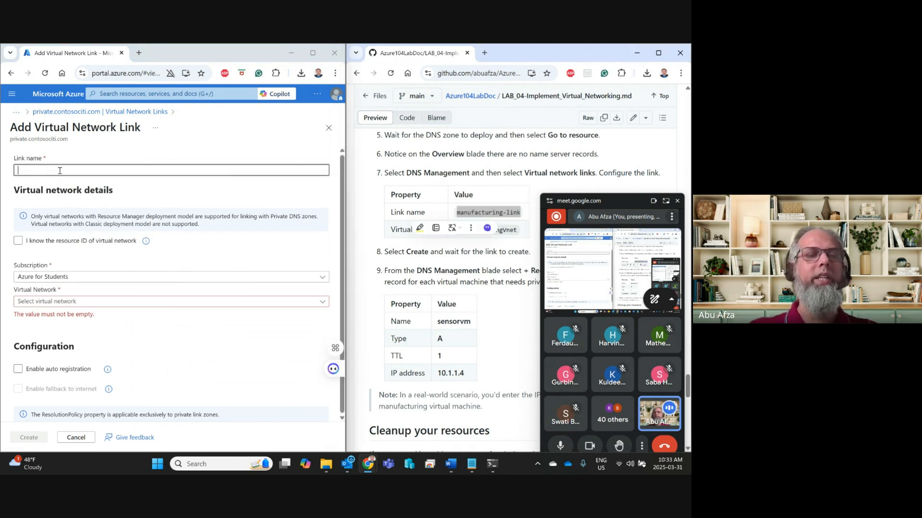
pyautogui.hotkey('ctrl', 'v')
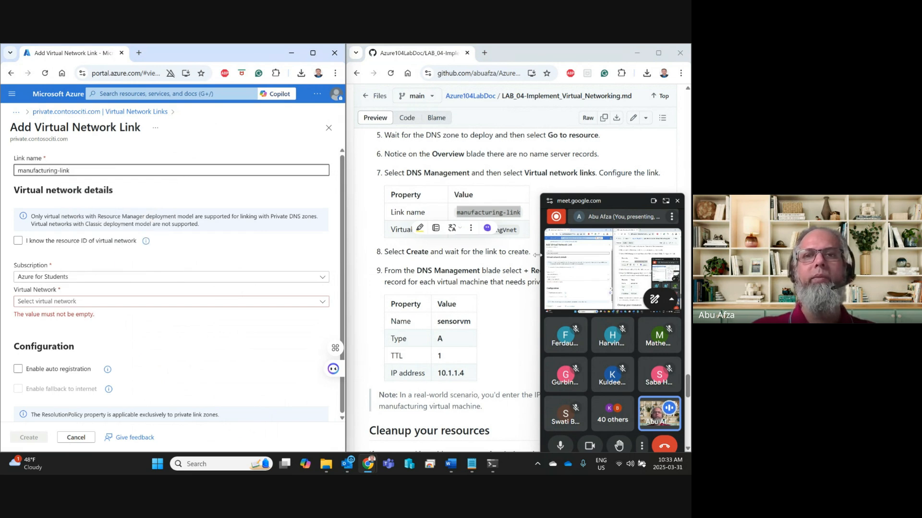
# Select ManufacturingVnet (az104-rg4) as the link's virtual network and create the link
pyautogui.click(482, 240)
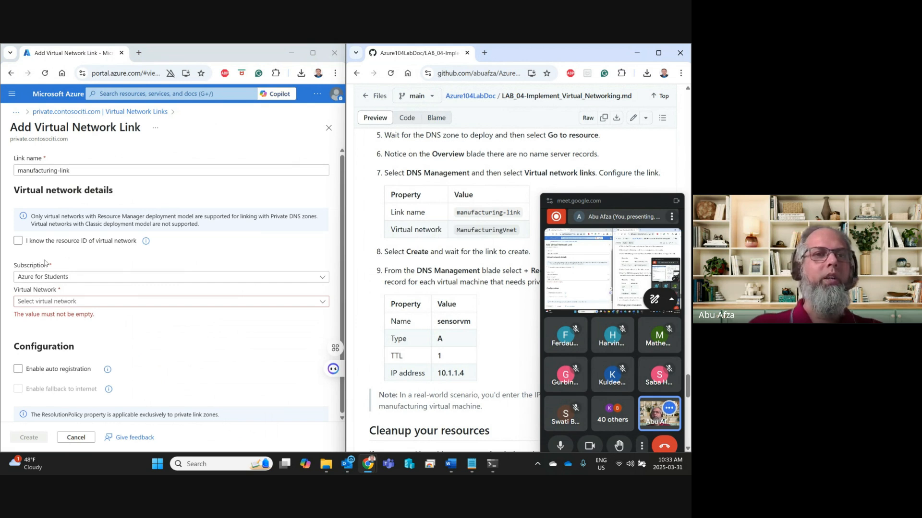
pyautogui.click(63, 303)
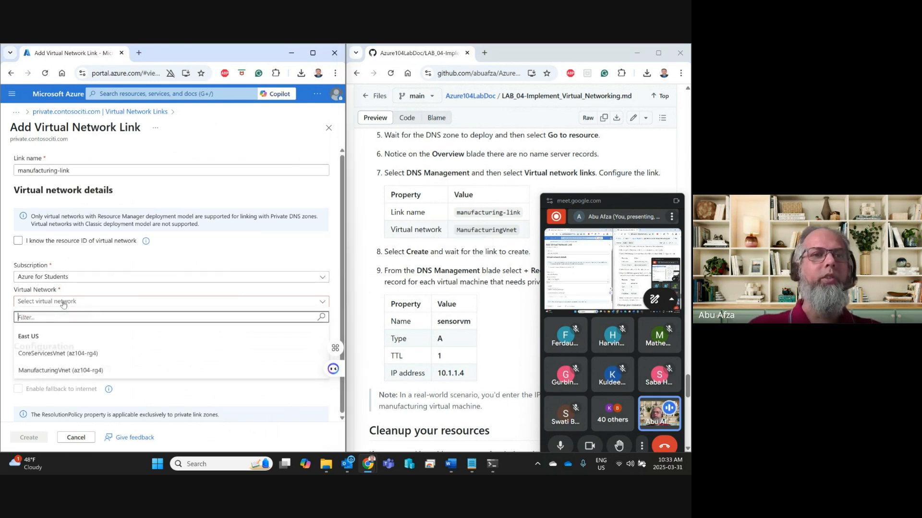
pyautogui.click(44, 371)
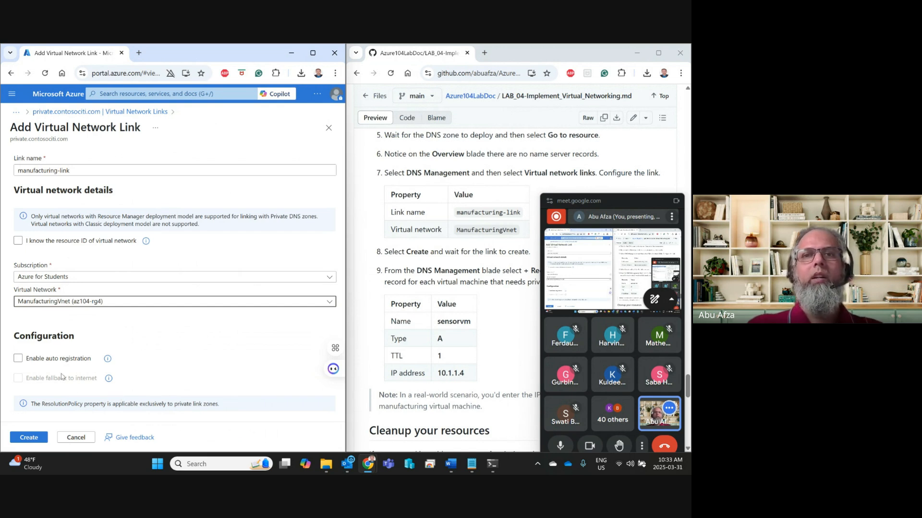
pyautogui.click(32, 441)
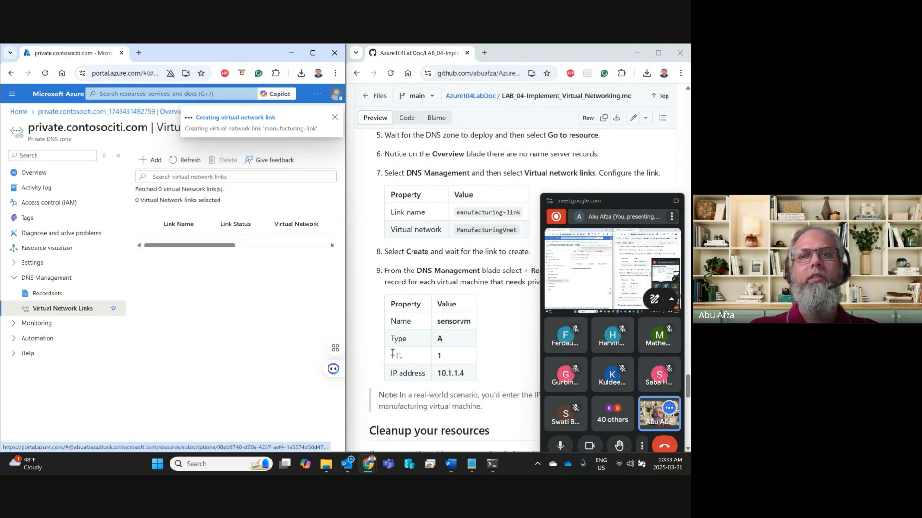
# Check the link creation's progress in the portal notifications, with the portal and lab guide windows restored side by side
pyautogui.scroll(-2, 437, 312)
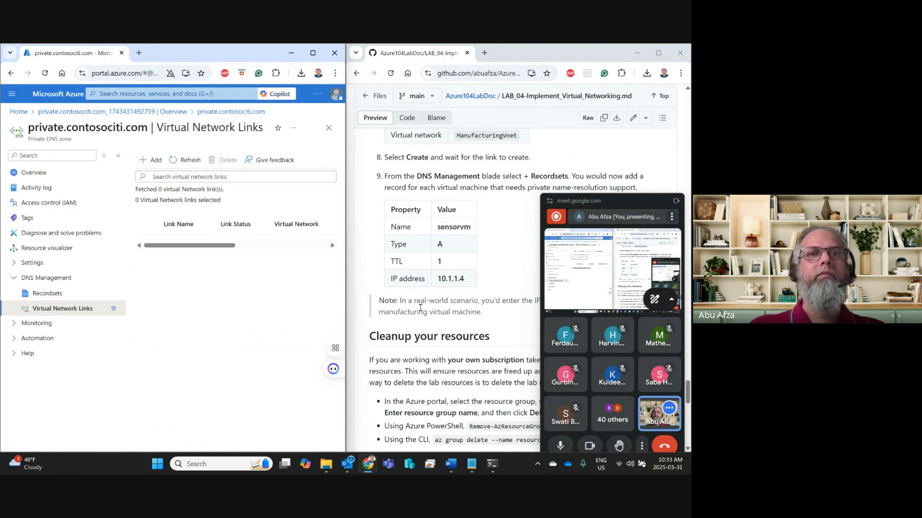
pyautogui.click(313, 53)
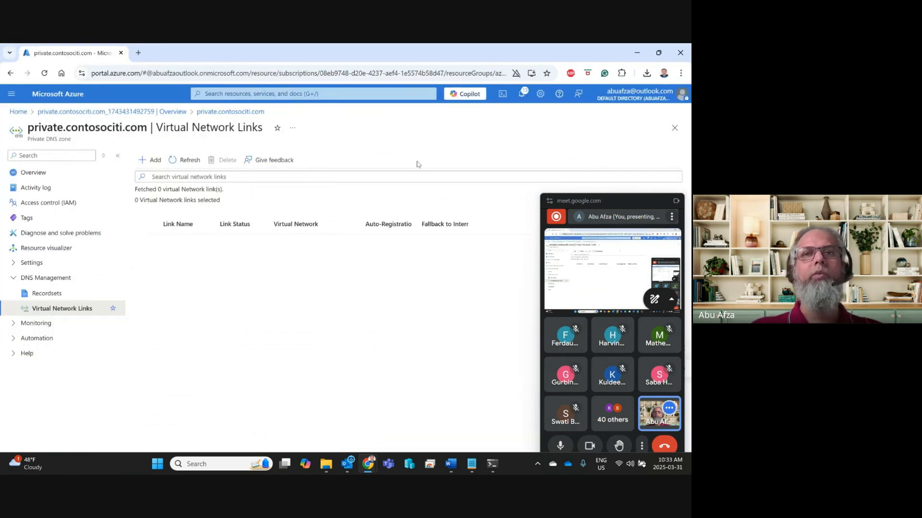
pyautogui.click(522, 98)
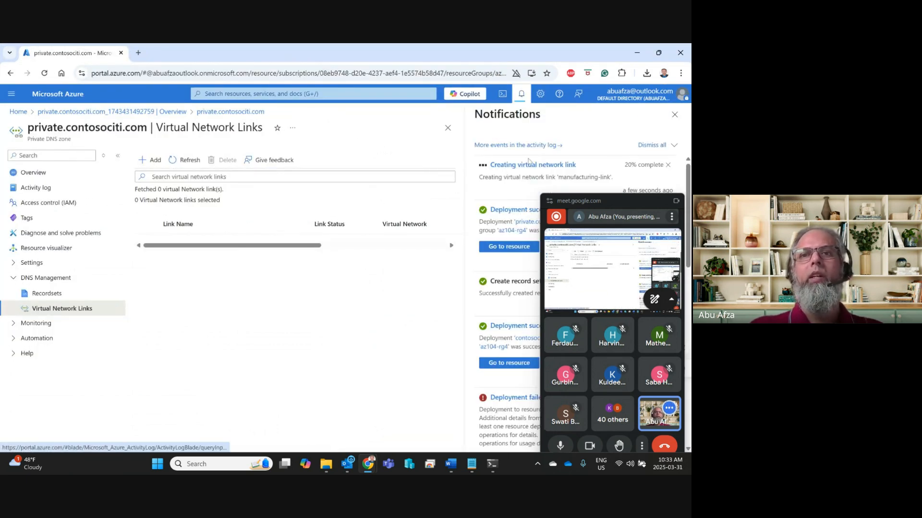
pyautogui.click(659, 54)
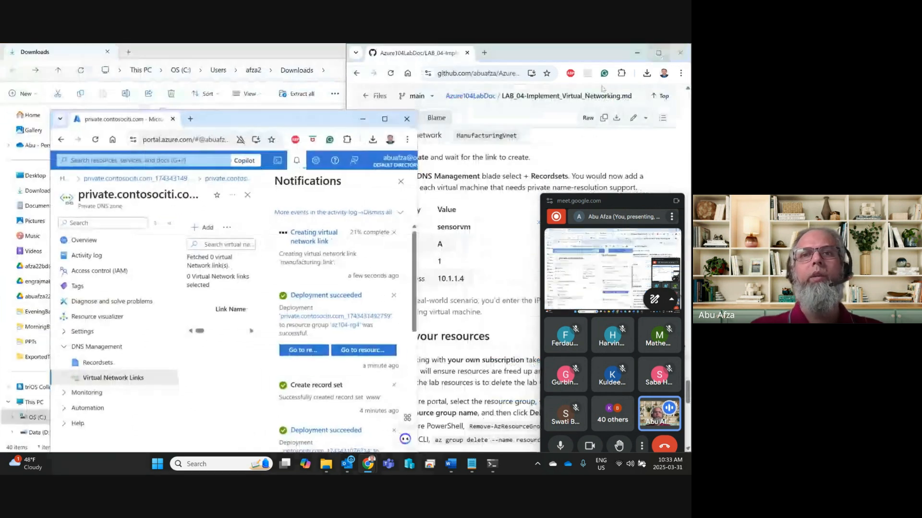
pyautogui.moveTo(381, 125)
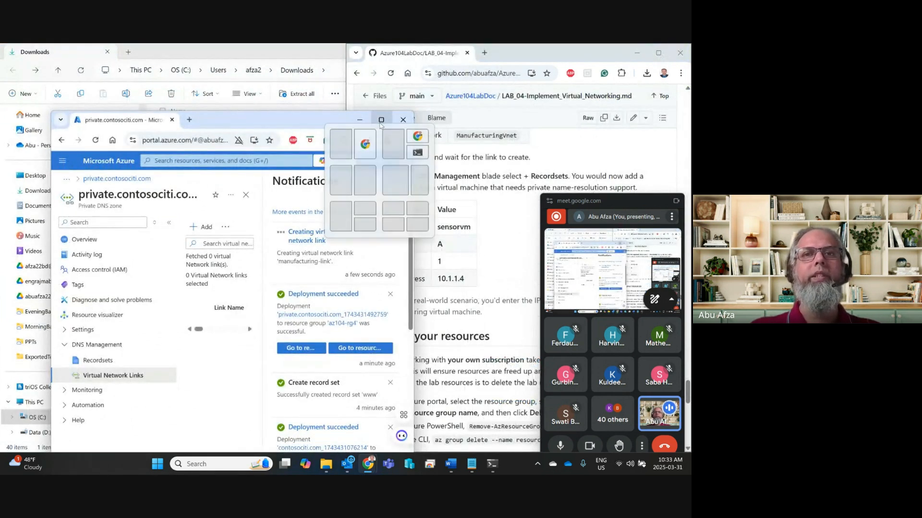
pyautogui.click(364, 182)
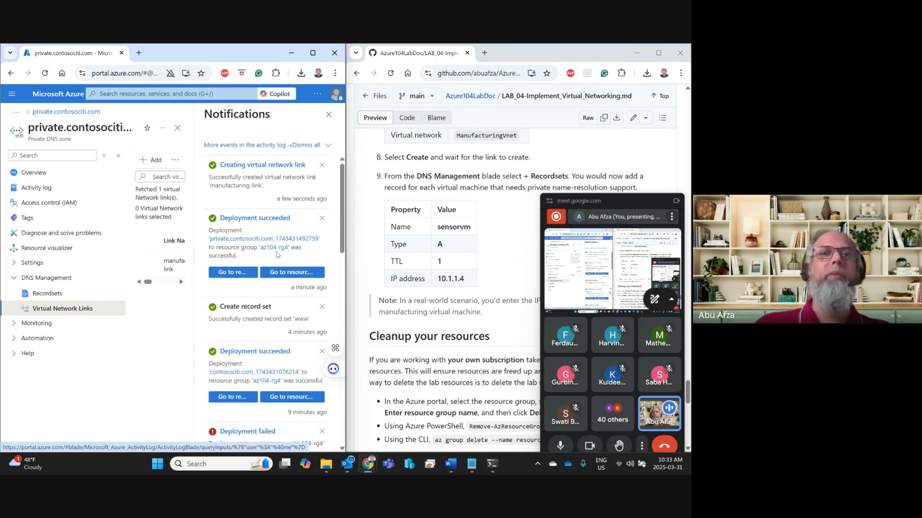
pyautogui.click(329, 114)
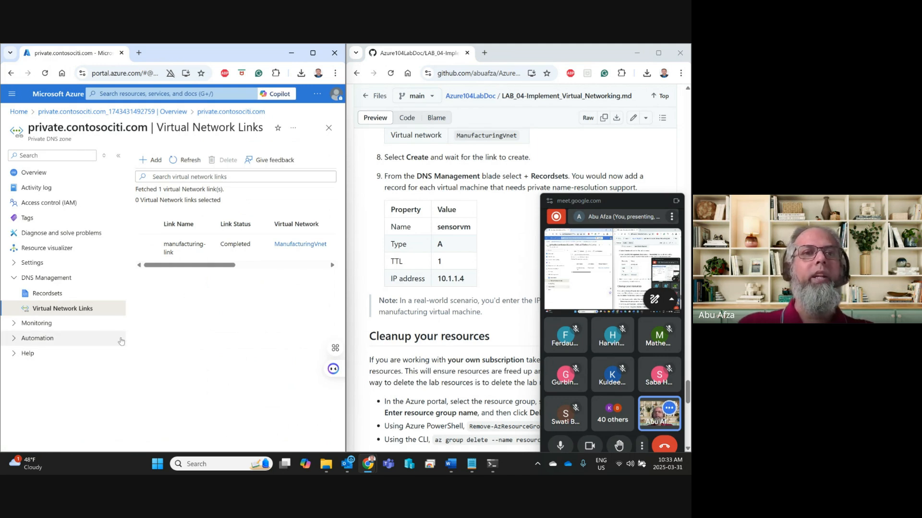
# Start a new record set in the private zone and name it sensorvm, copied from the lab guide
pyautogui.click(57, 295)
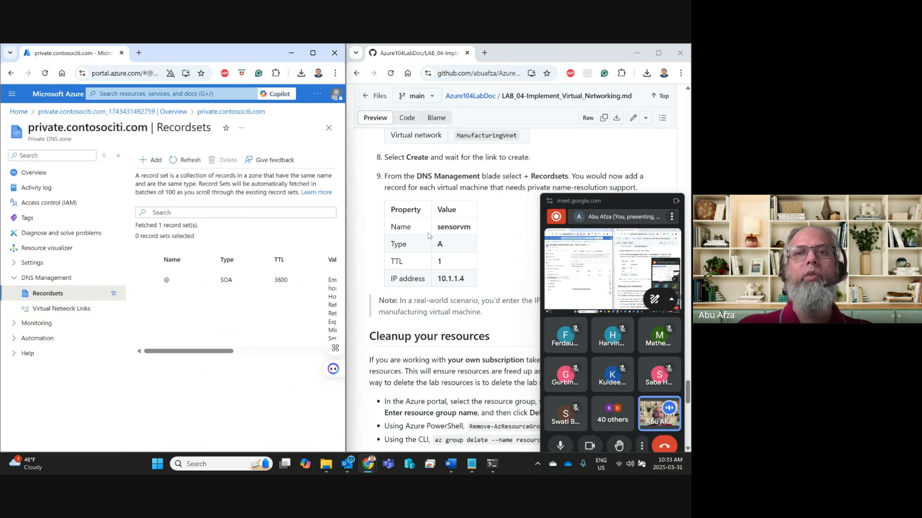
pyautogui.click(160, 162)
pyautogui.click(447, 227)
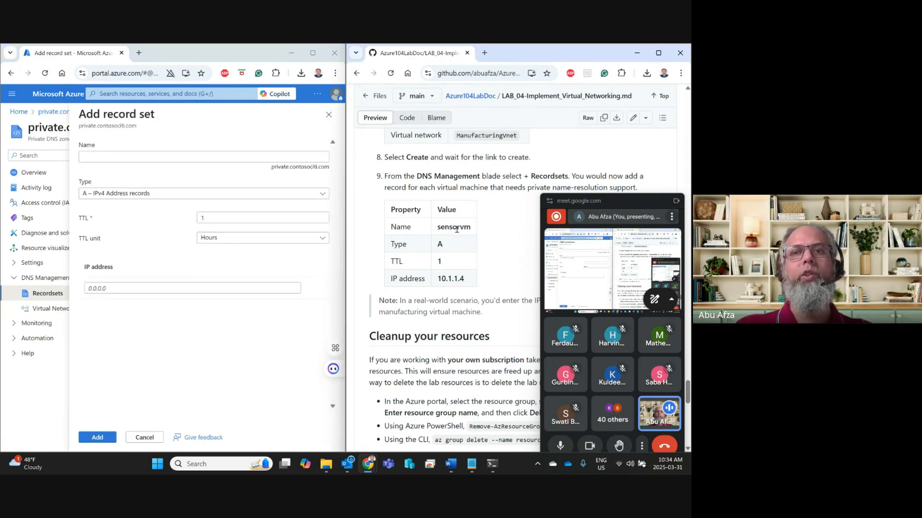
pyautogui.doubleClick(456, 228)
pyautogui.hotkey('ctrl', 'c')
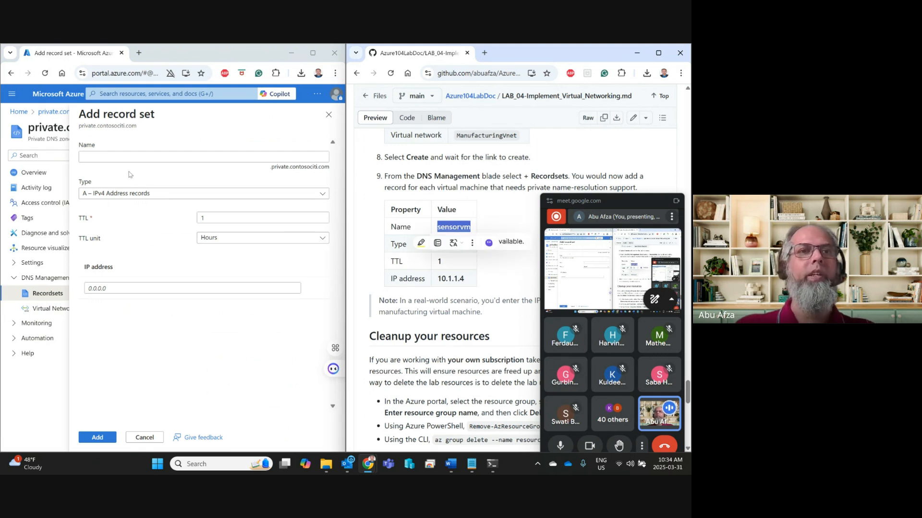
pyautogui.click(126, 158)
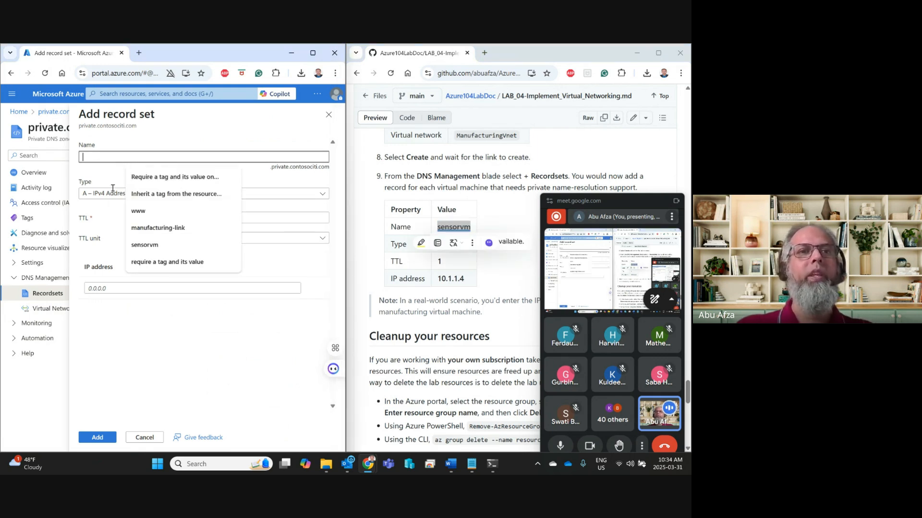
pyautogui.hotkey('ctrl', 'v')
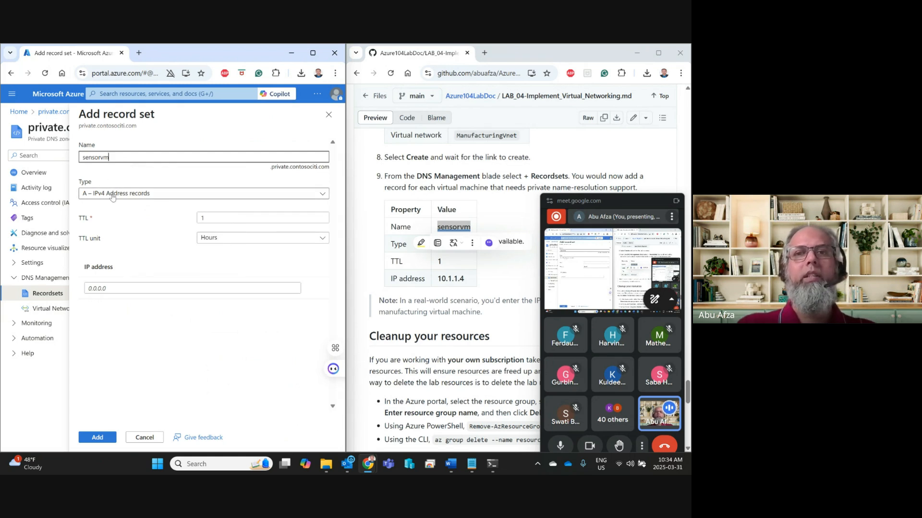
# Fill in the guide's IP address 10.1.1.4 for the sensorvm A record and add the record set
pyautogui.click(444, 321)
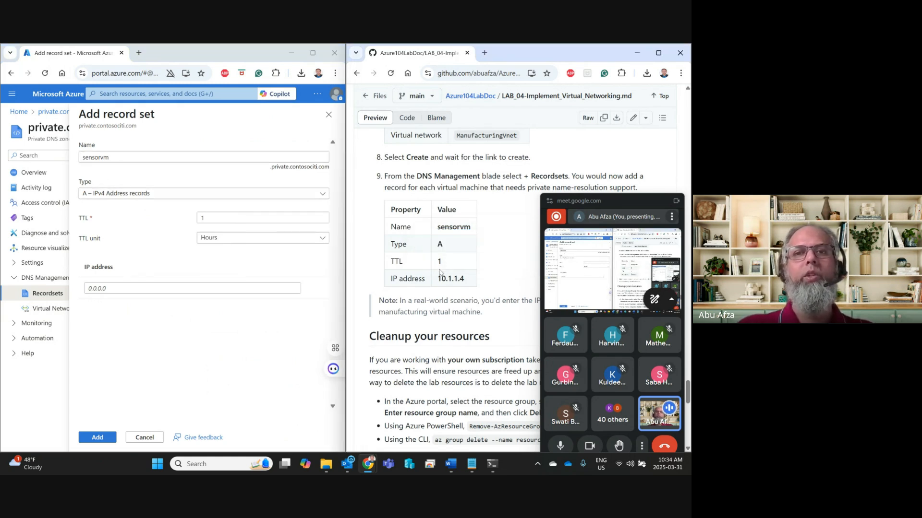
pyautogui.moveTo(464, 281); pyautogui.dragTo(437, 280)
pyautogui.hotkey('ctrl', 'c')
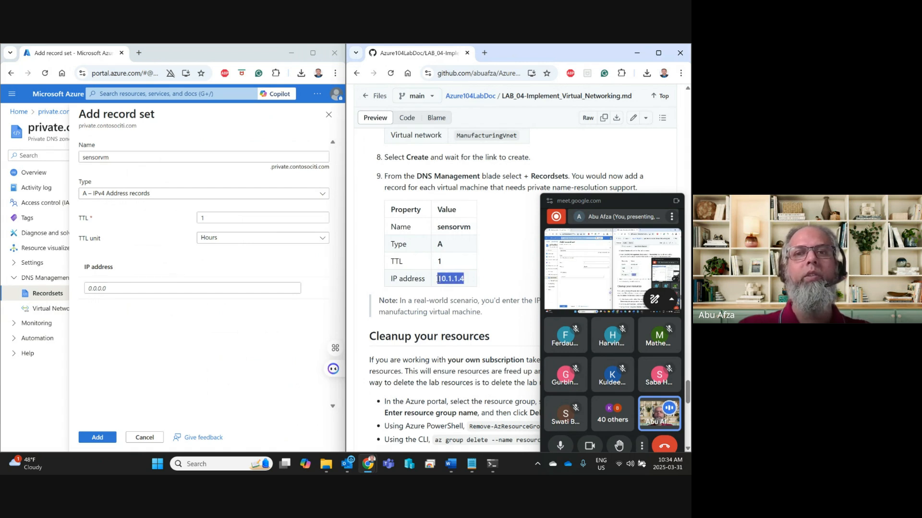
pyautogui.click(179, 294)
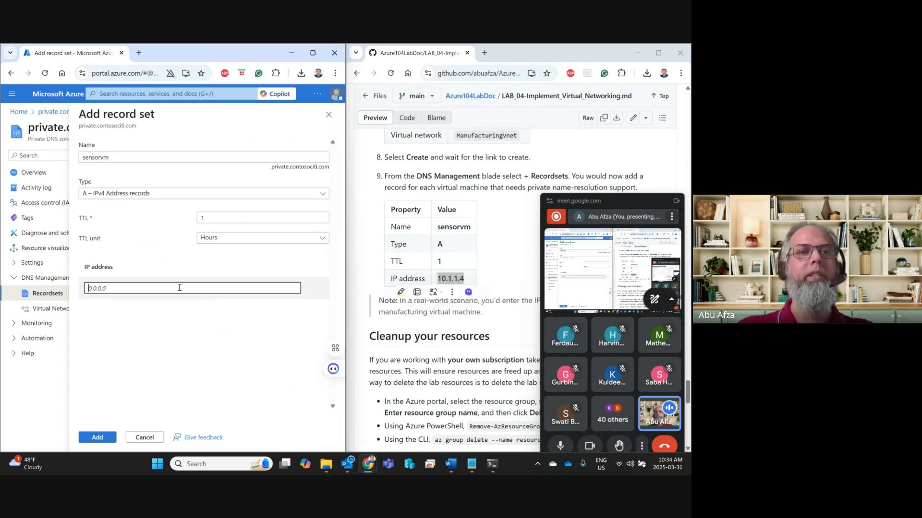
pyautogui.hotkey('ctrl', 'v')
pyautogui.click(106, 434)
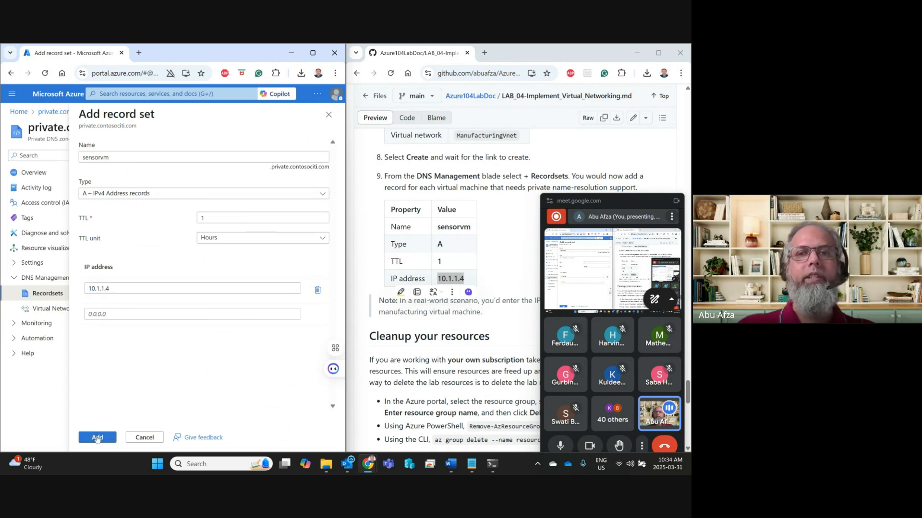
pyautogui.scroll(-1, 443, 333)
pyautogui.scroll(-3, 443, 333)
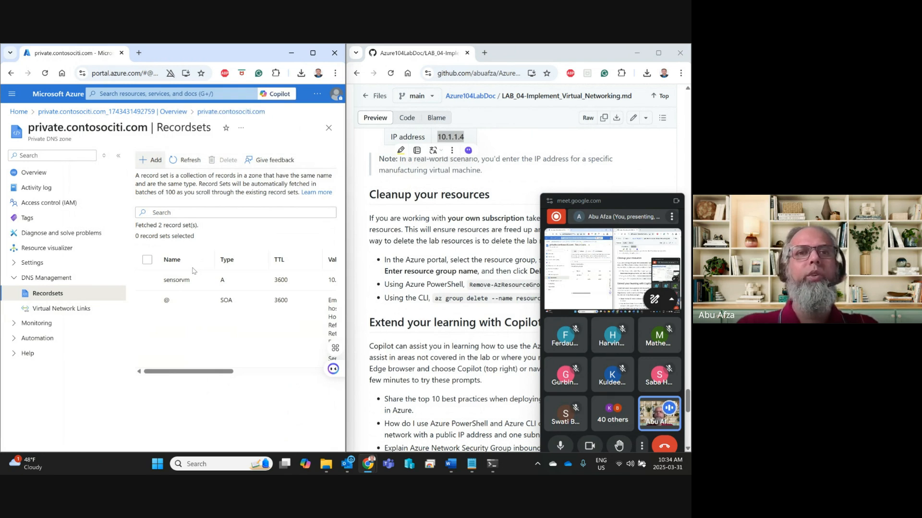
pyautogui.click(492, 464)
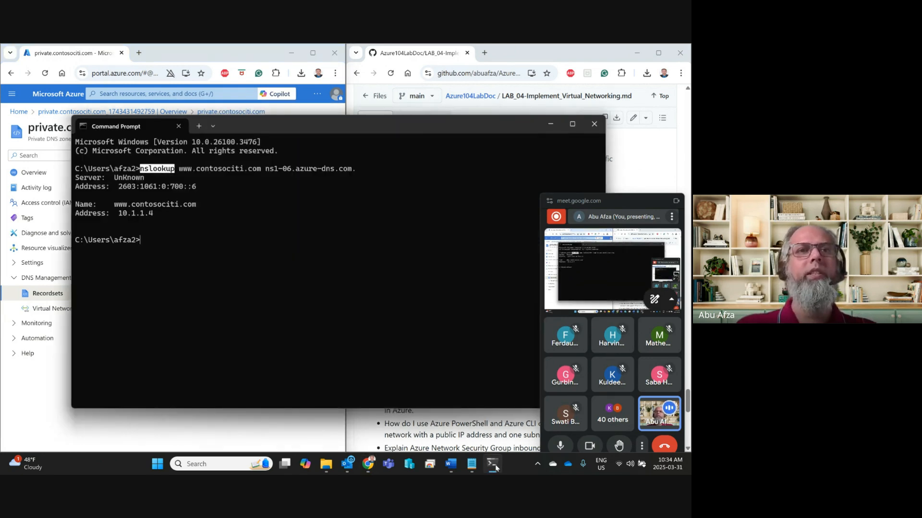
pyautogui.moveTo(354, 129); pyautogui.dragTo(349, 195)
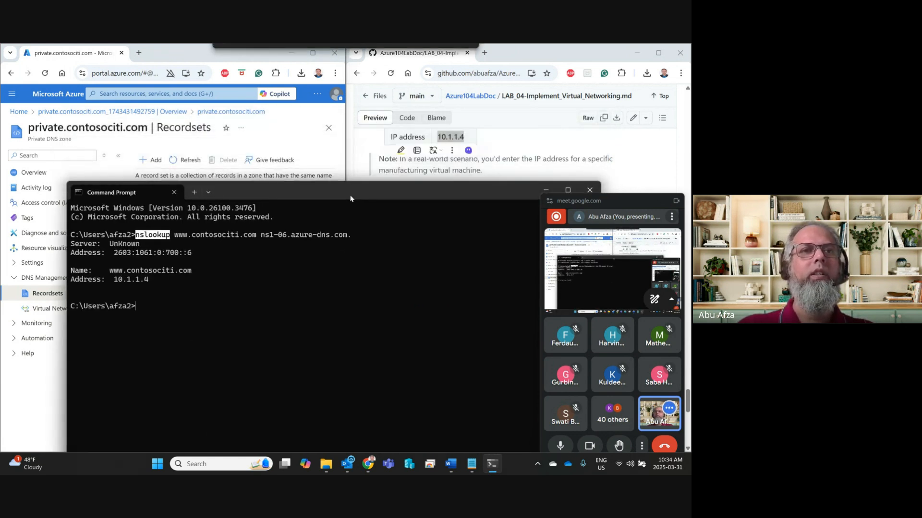
pyautogui.click(171, 306)
pyautogui.press('Up')
pyautogui.press('BackSpace')
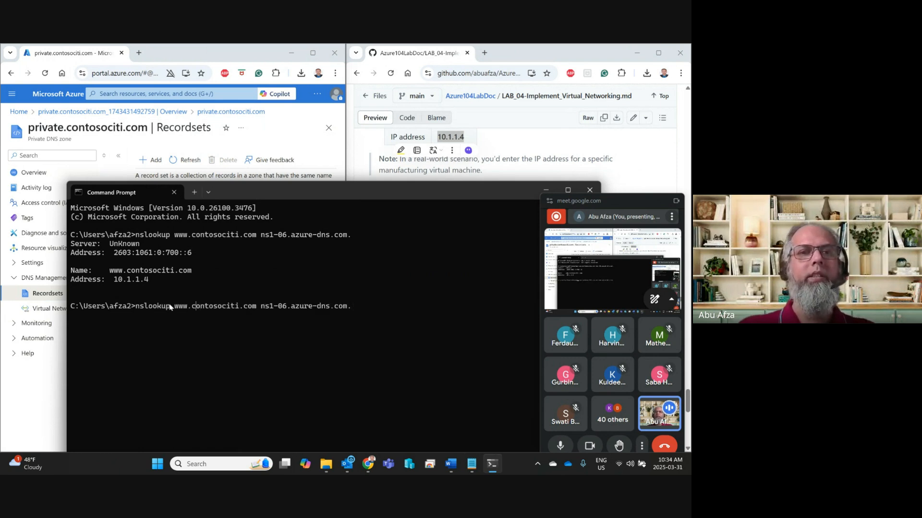
pyautogui.write('private')
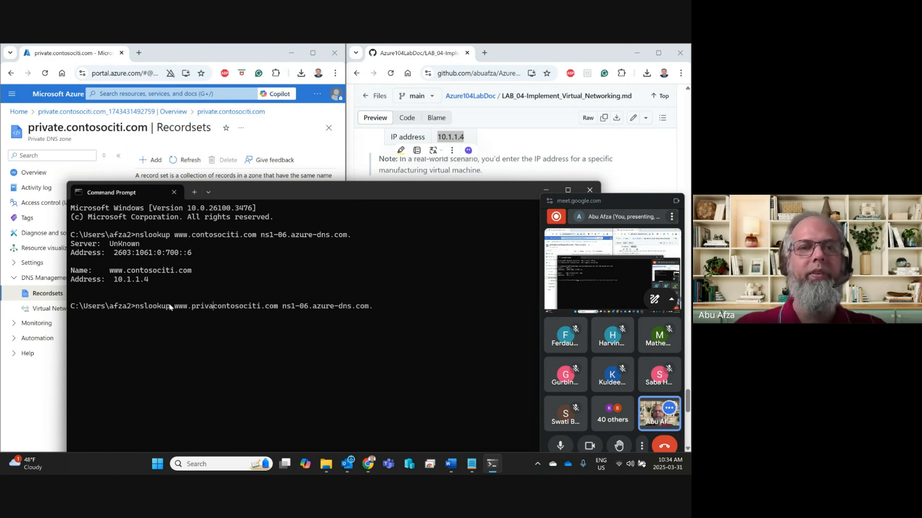
pyautogui.write('.')
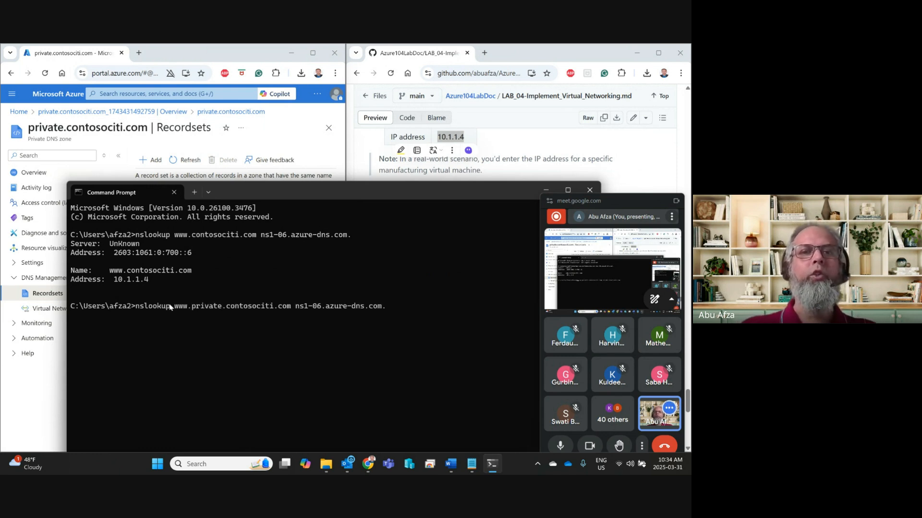
pyautogui.press('Return')
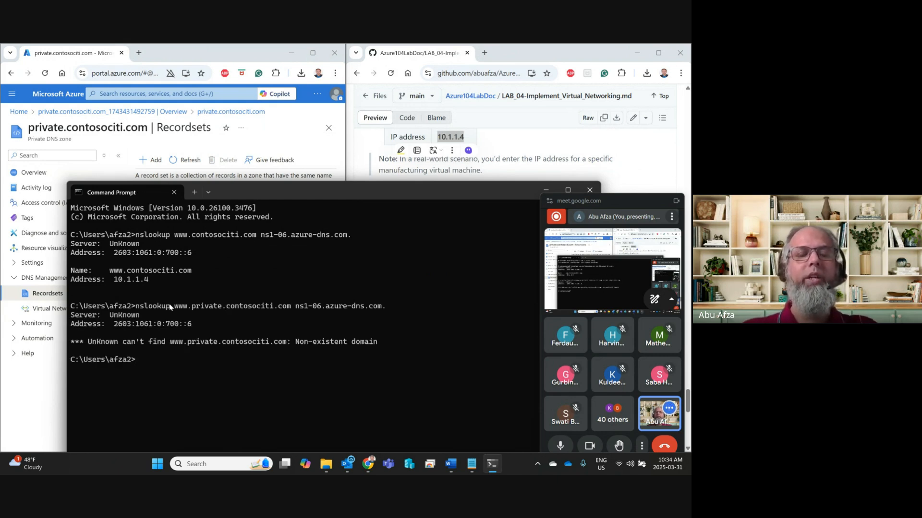
pyautogui.press('Up')
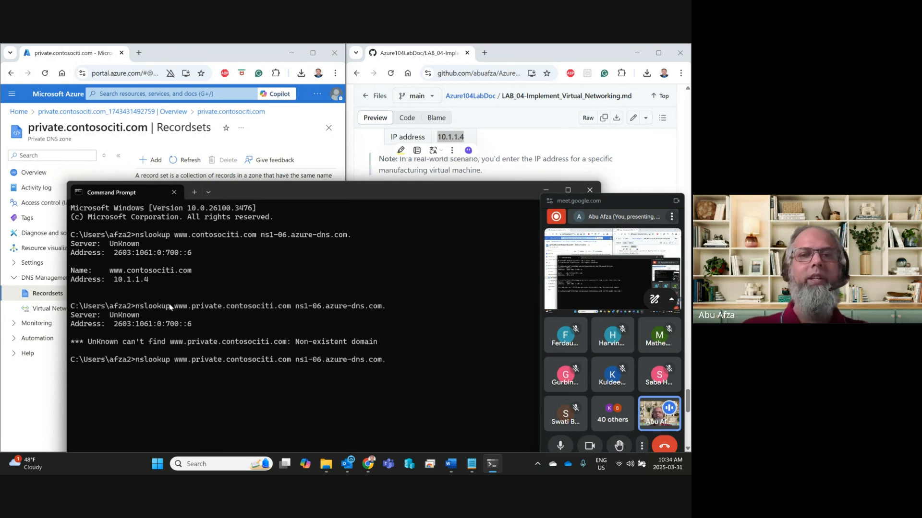
pyautogui.press('Return')
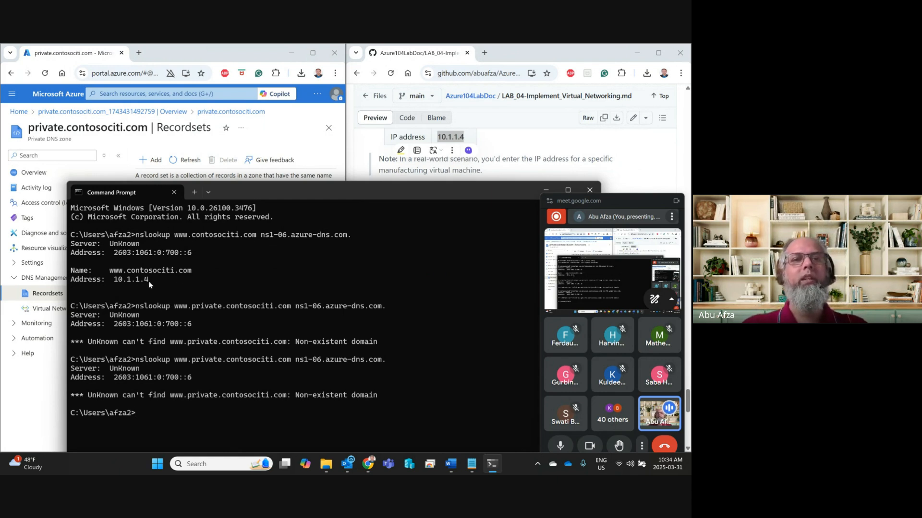
pyautogui.moveTo(149, 285); pyautogui.dragTo(52, 240)
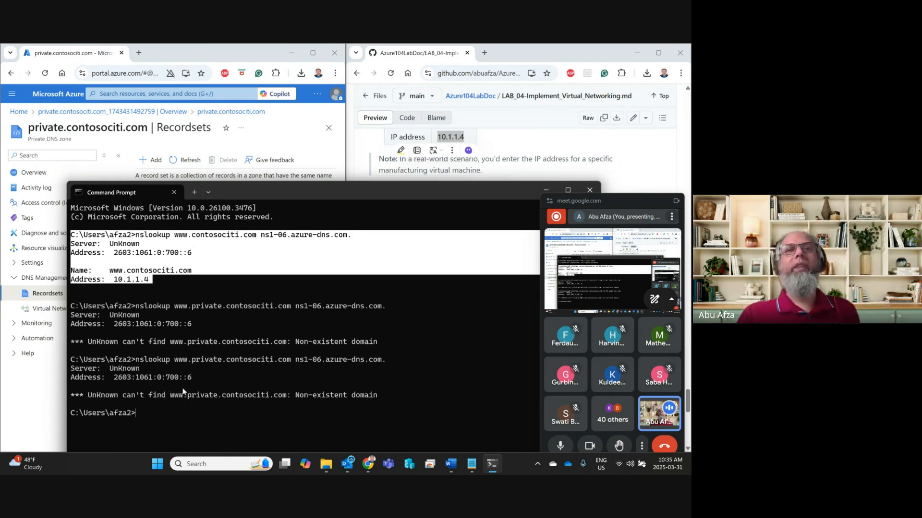
# Return to the maximized Azure portal, find Resource groups by searching "reso", and open az104-rg4
pyautogui.click(258, 50)
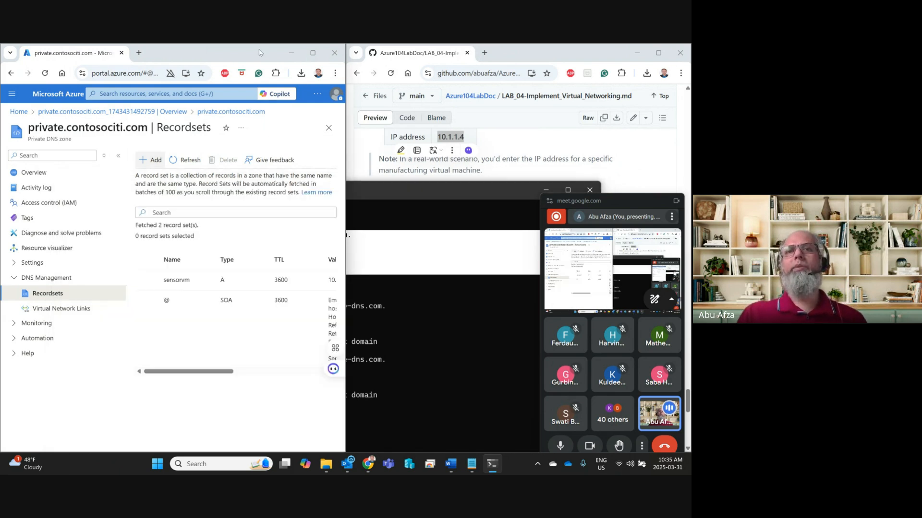
pyautogui.click(313, 54)
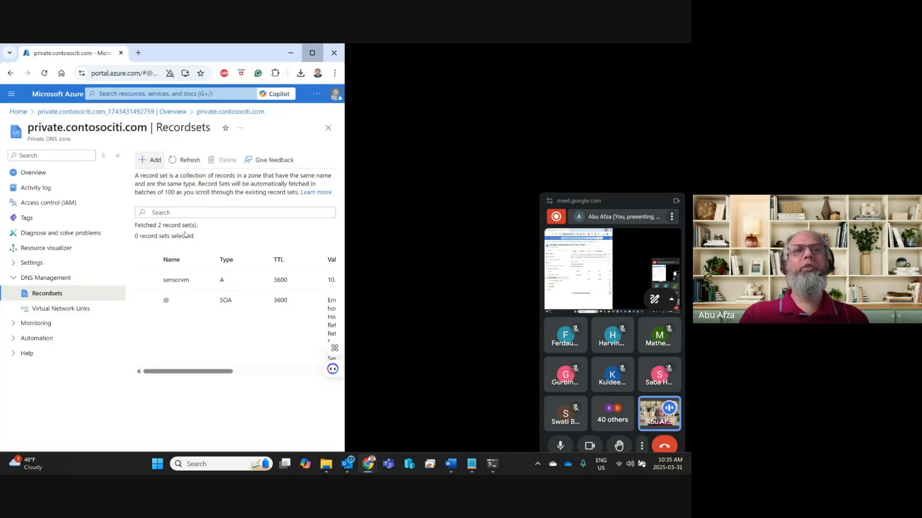
pyautogui.click(19, 112)
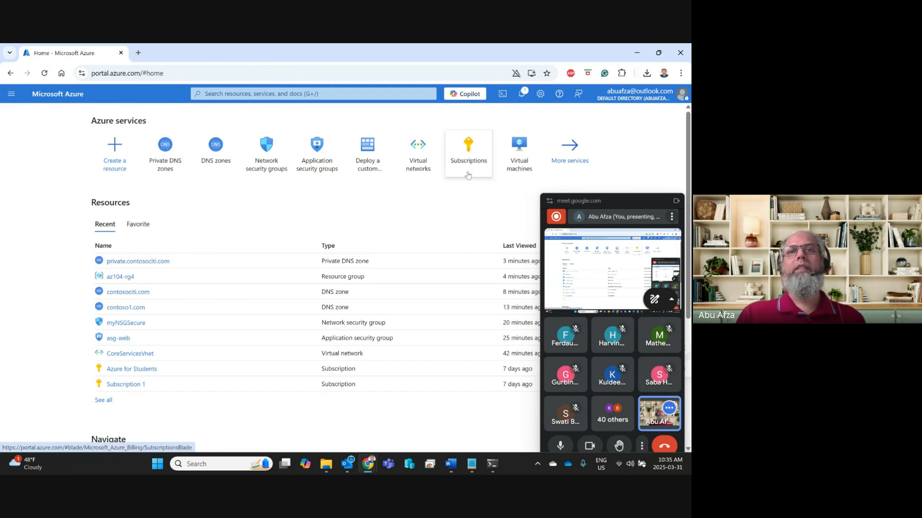
pyautogui.click(229, 95)
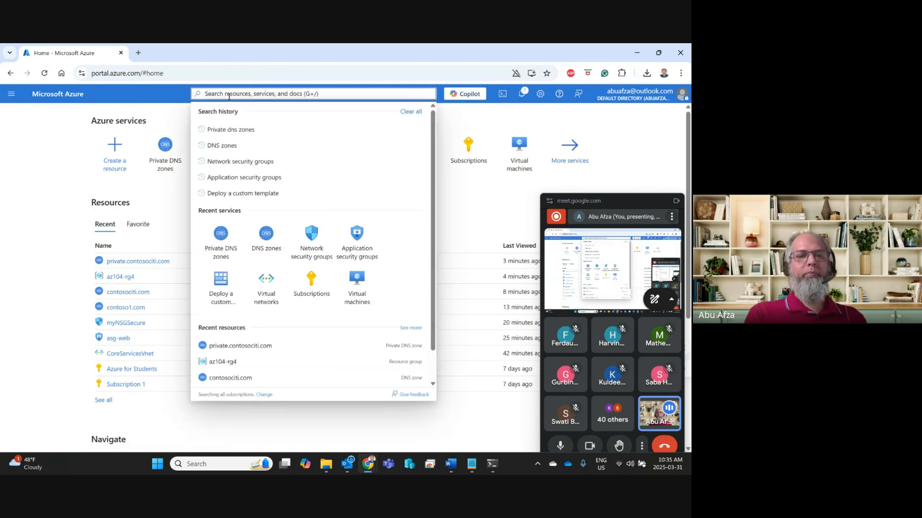
pyautogui.write('re')
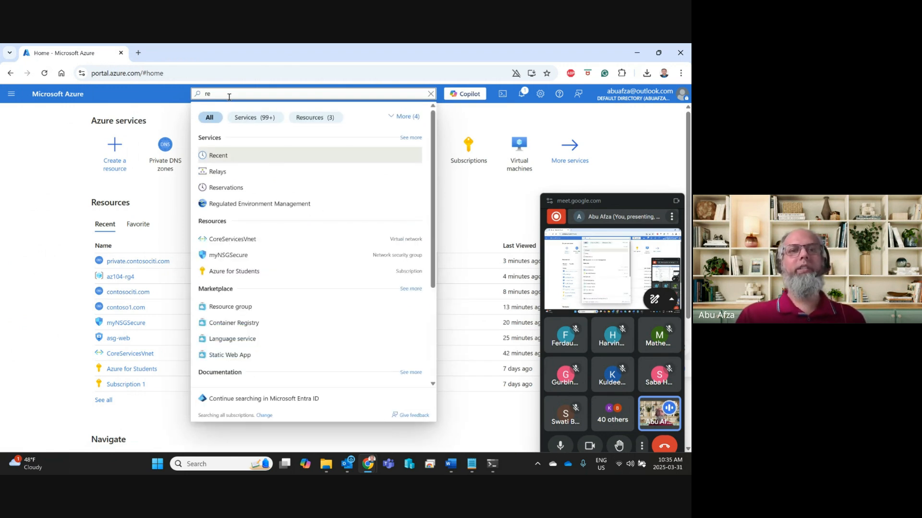
pyautogui.write('so')
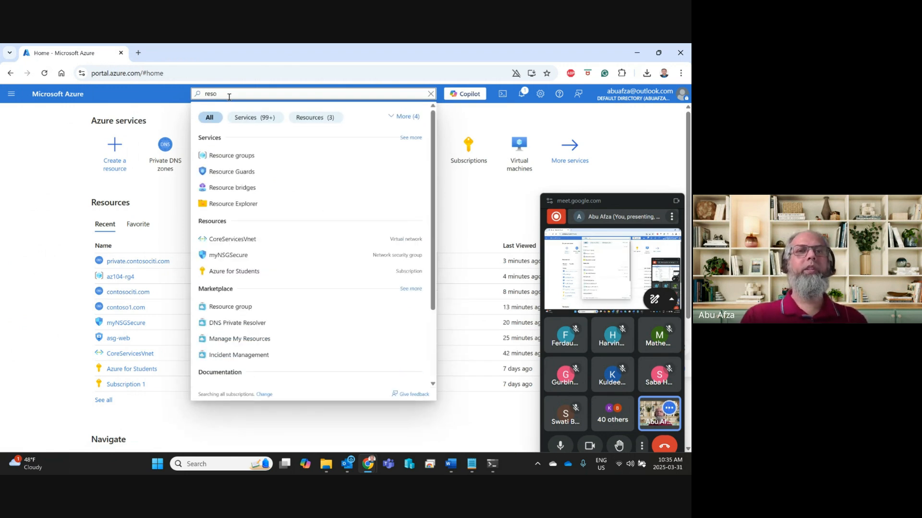
pyautogui.click(227, 153)
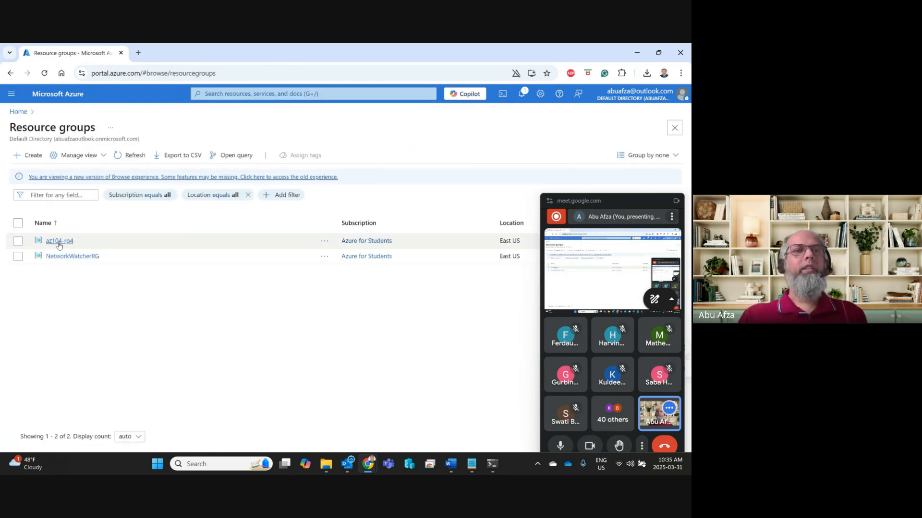
pyautogui.click(60, 242)
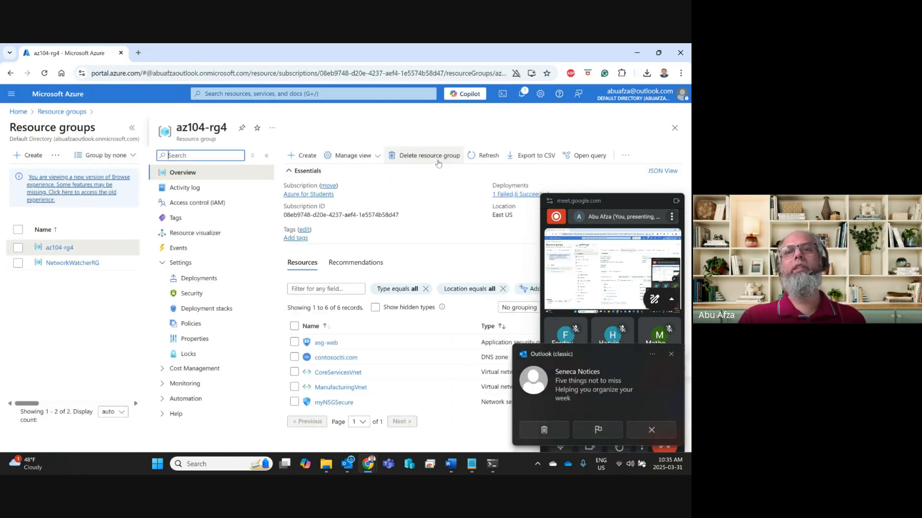
# Delete the resource group az104-rg4, confirming with its copied name, and check the deletion's progress in the notifications
pyautogui.click(425, 155)
pyautogui.click(646, 434)
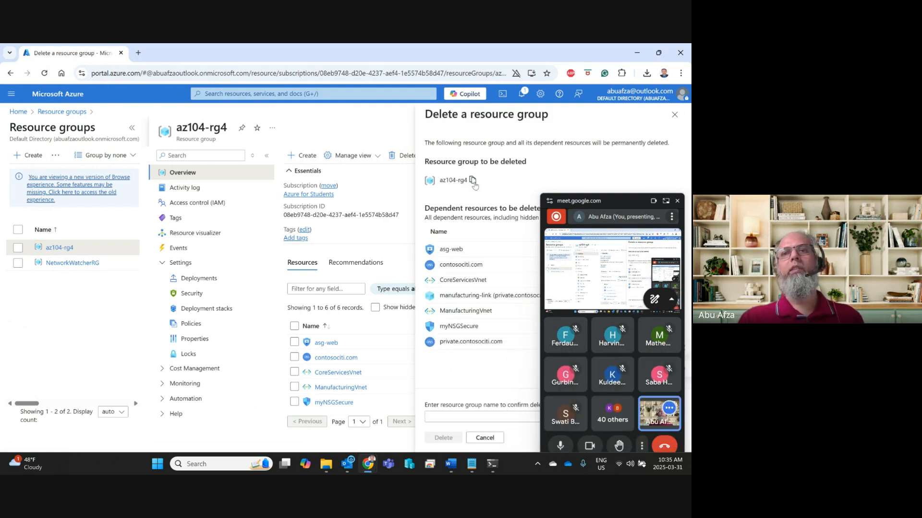
pyautogui.click(473, 181)
pyautogui.click(495, 417)
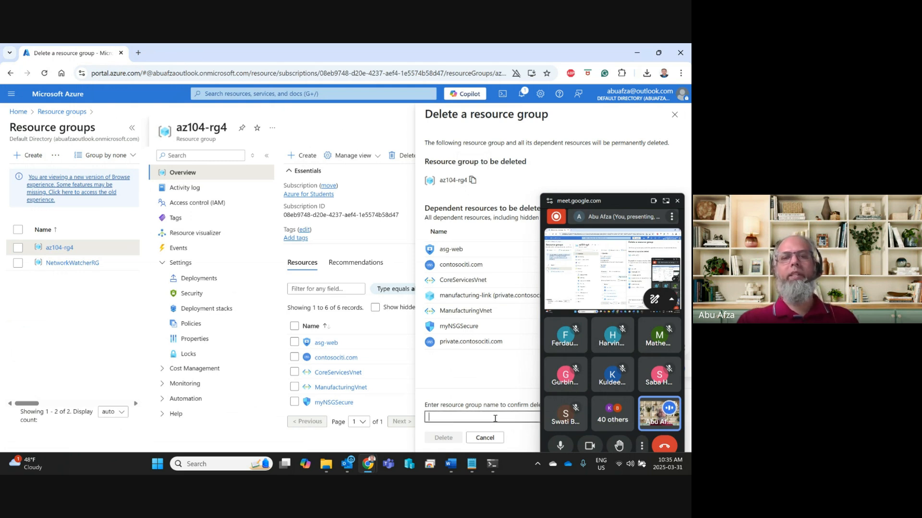
pyautogui.hotkey('ctrl', 'v')
pyautogui.click(450, 440)
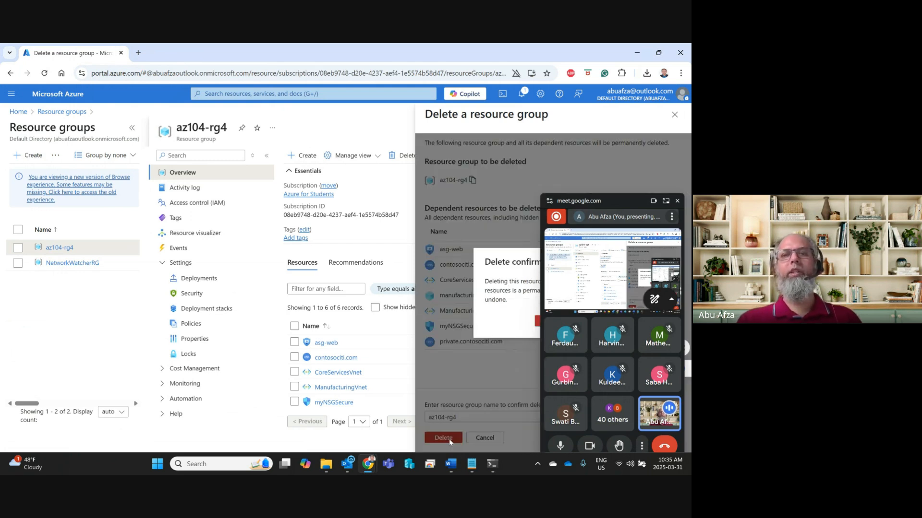
pyautogui.click(536, 324)
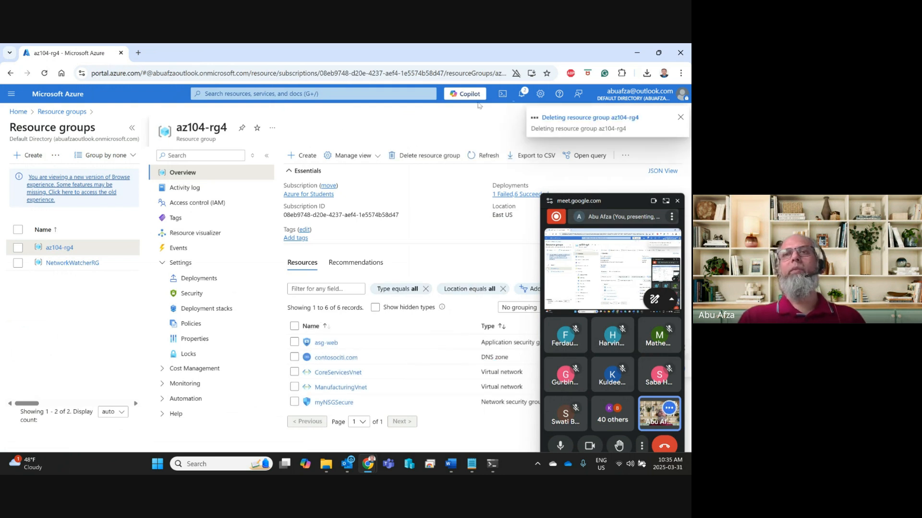
pyautogui.click(523, 95)
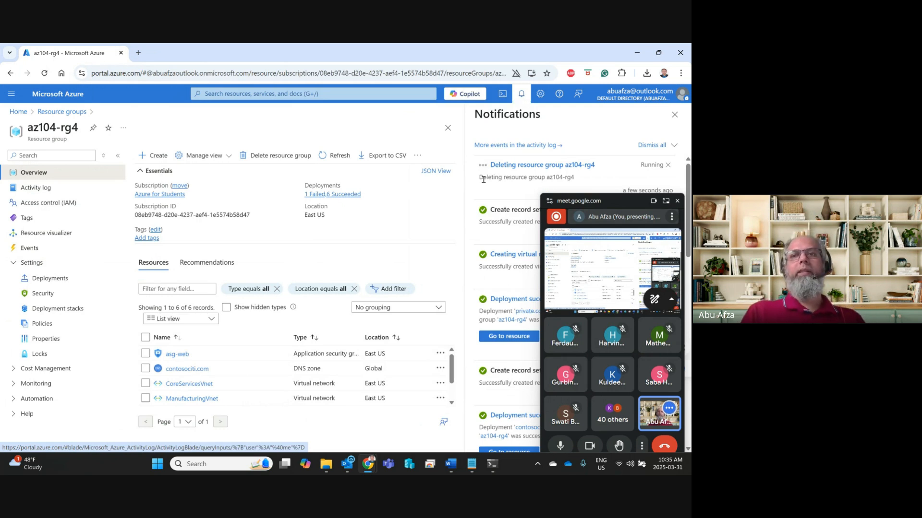
# Turn the Meet call's camera and microphone off and back on, dismissing the incoming mail pop-ups in between
pyautogui.click(590, 445)
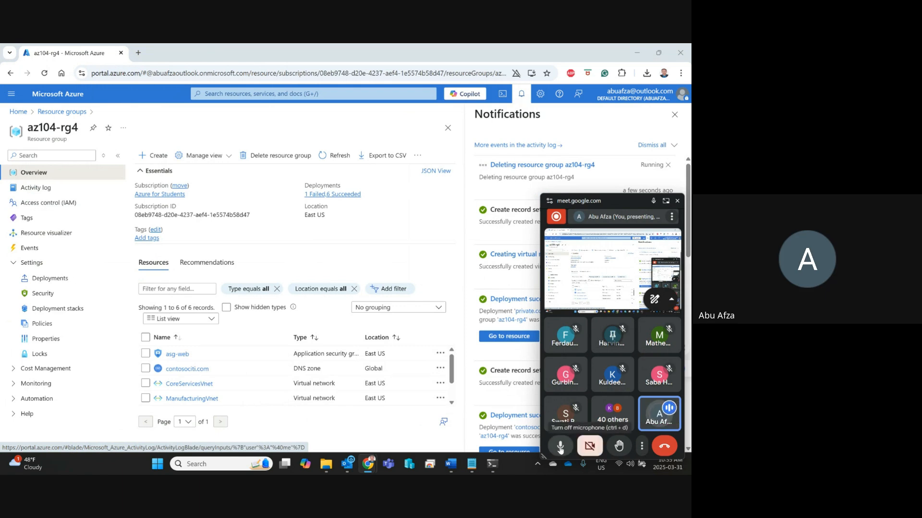
pyautogui.click(560, 447)
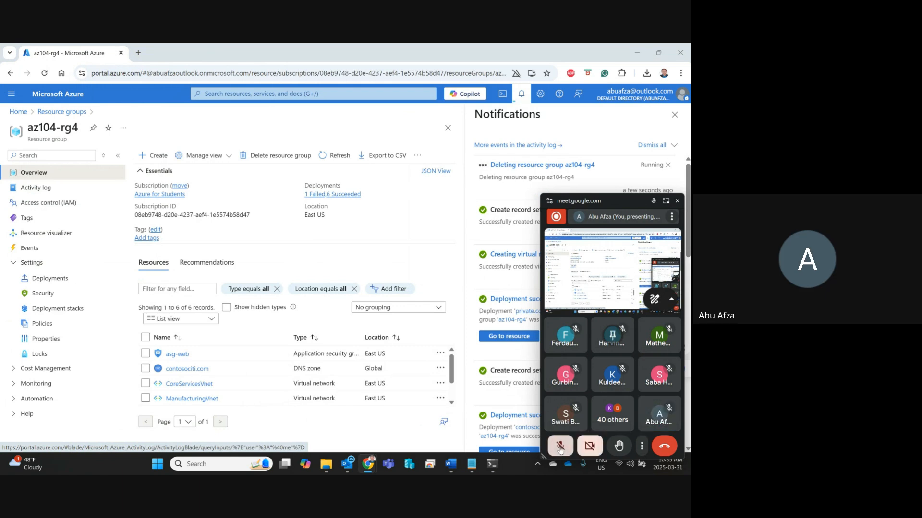
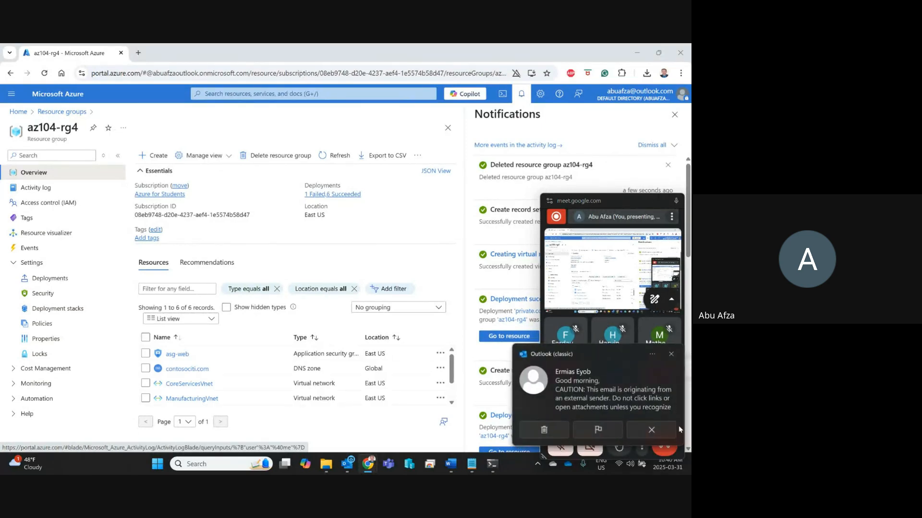
pyautogui.click(636, 428)
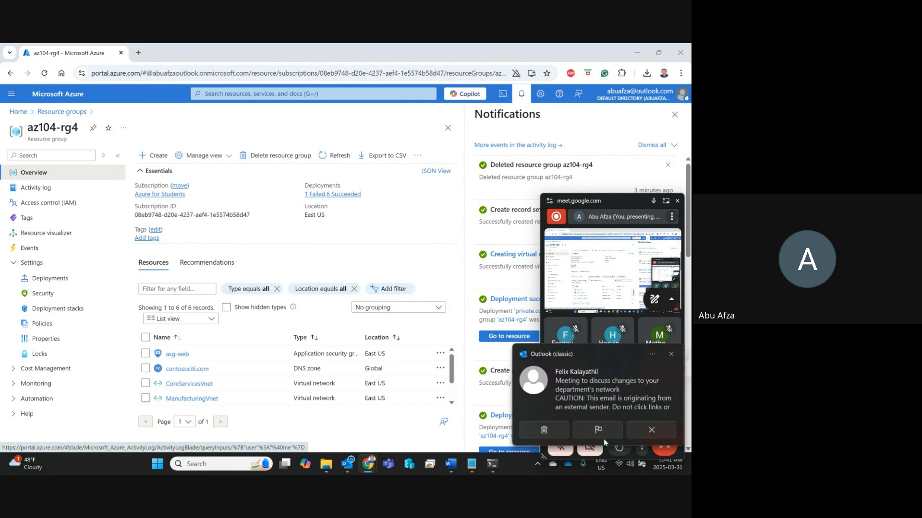
pyautogui.click(653, 435)
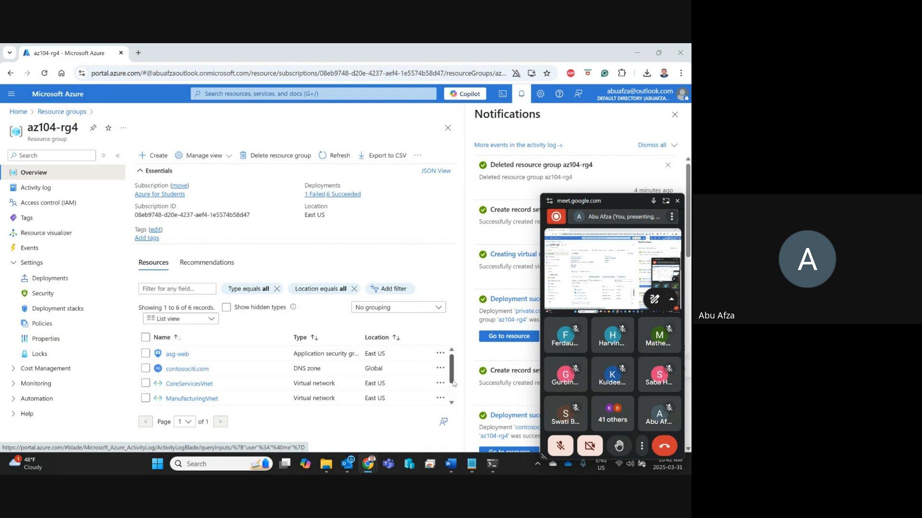
pyautogui.click(561, 445)
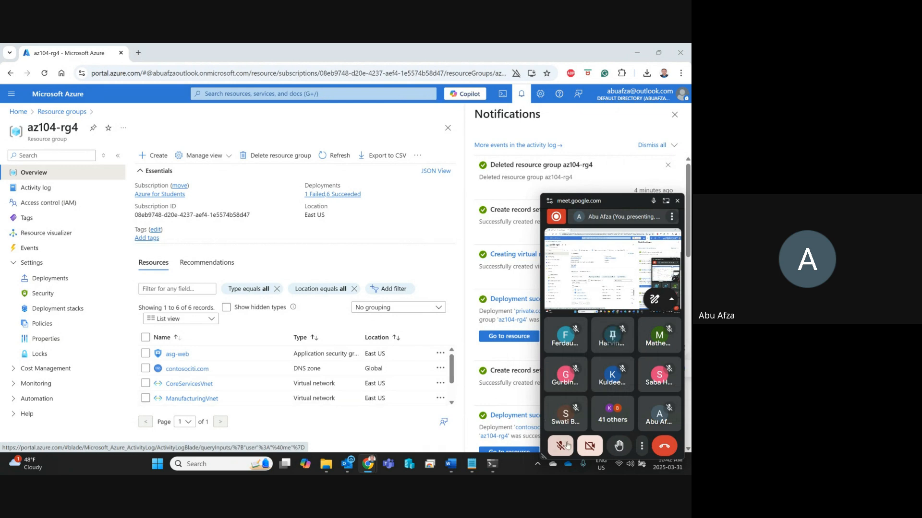
pyautogui.click(589, 446)
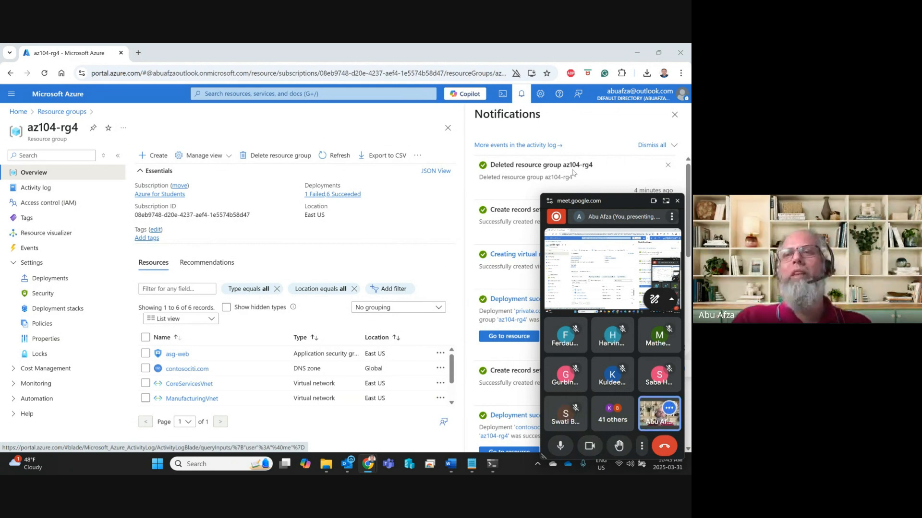
# Check the Resource groups, DNS zones and Virtual networks lists for anything left over from the deleted lab group
pyautogui.click(57, 111)
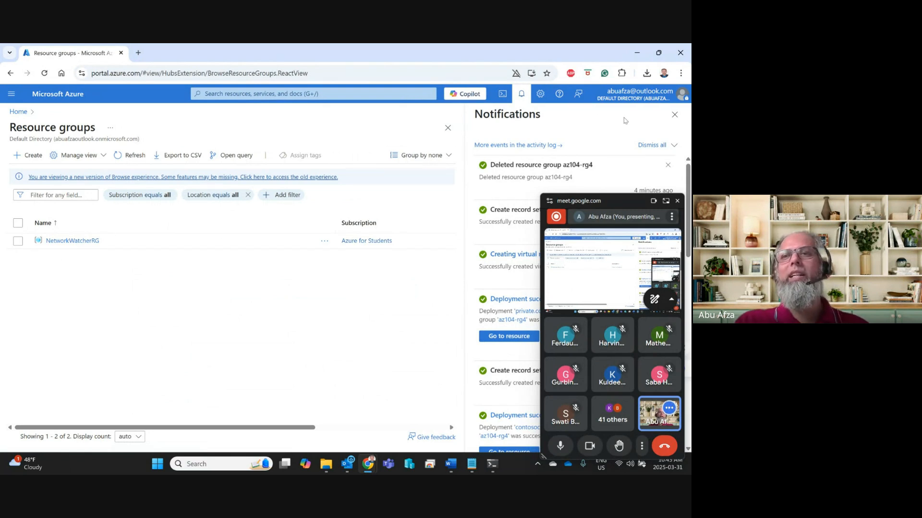
pyautogui.click(285, 94)
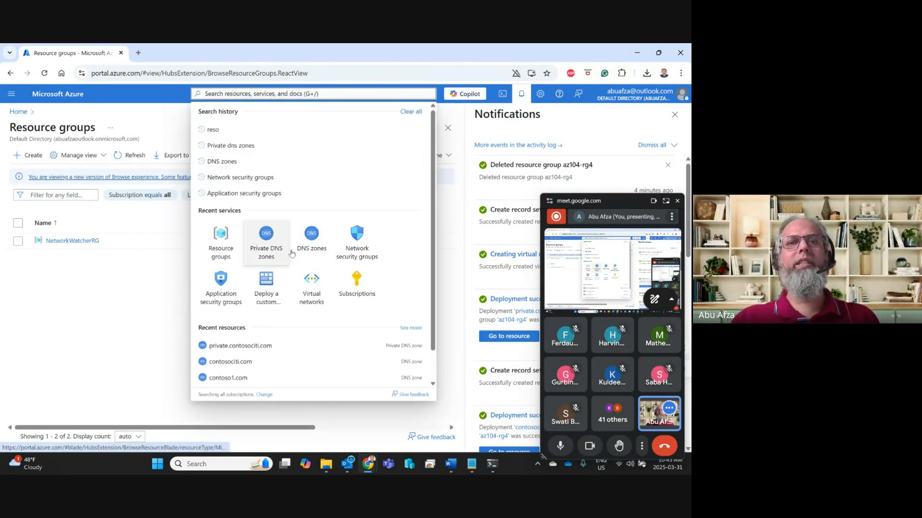
pyautogui.click(311, 245)
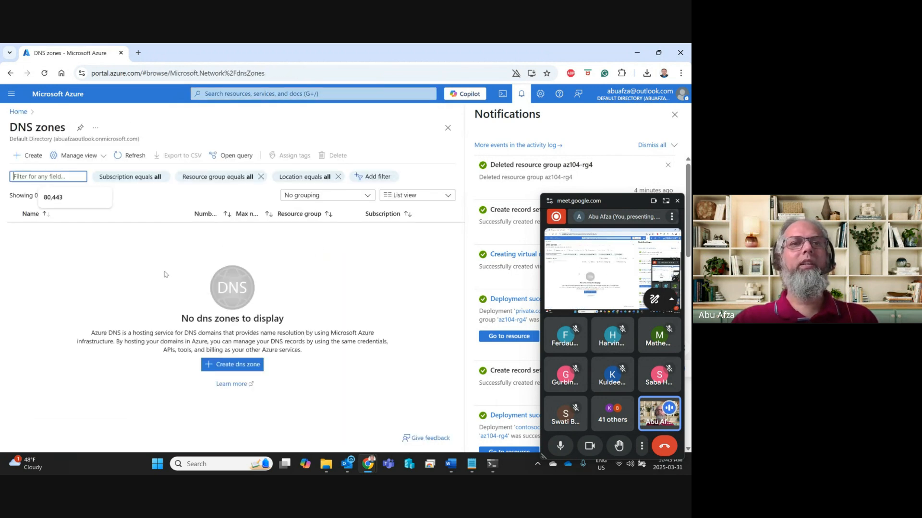
pyautogui.click(259, 96)
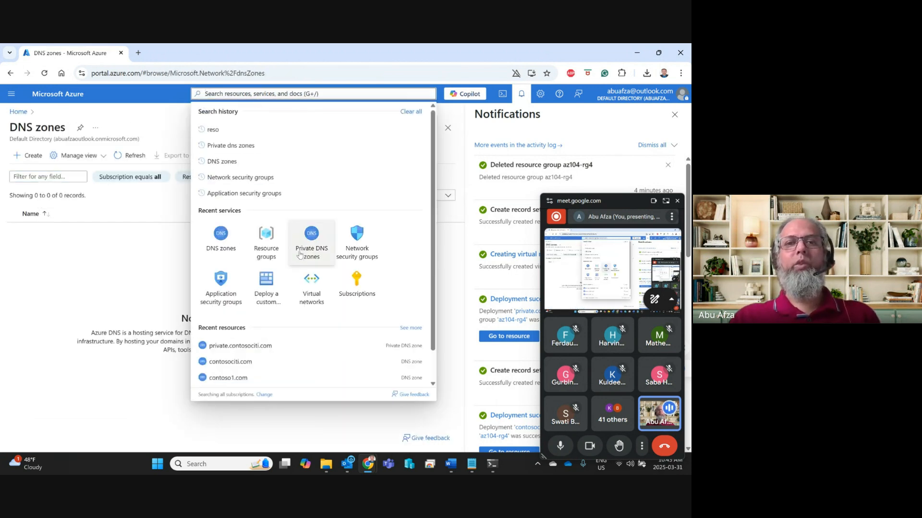
pyautogui.click(309, 296)
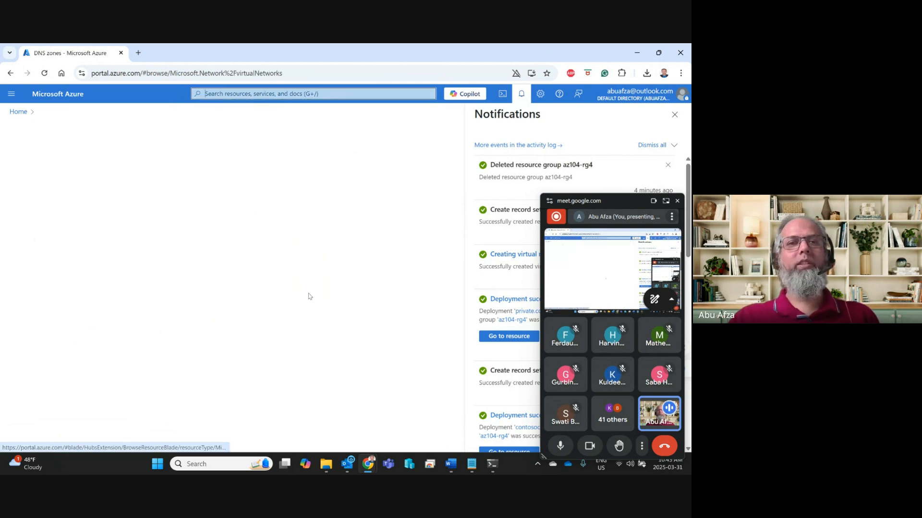
# Check the Network security groups list for leftovers from the lab, and review the current cost of the subscriptions
pyautogui.click(265, 95)
pyautogui.click(221, 292)
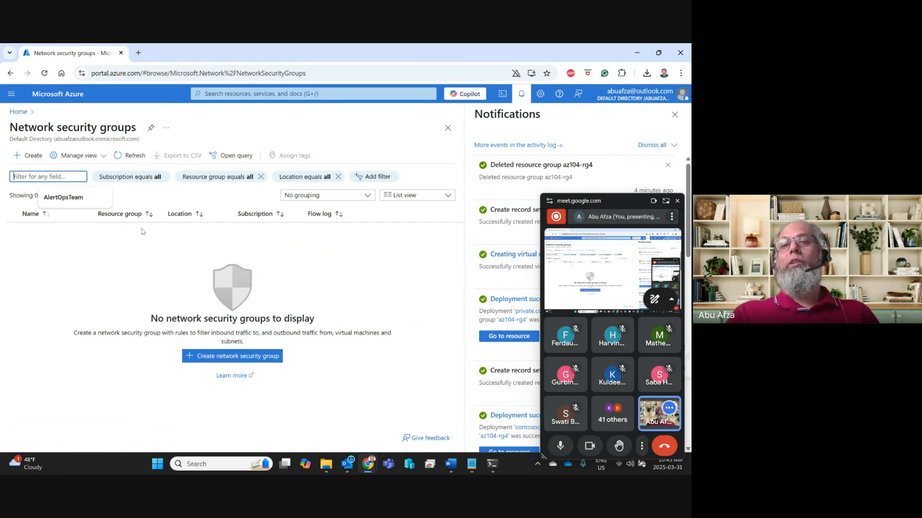
pyautogui.click(18, 112)
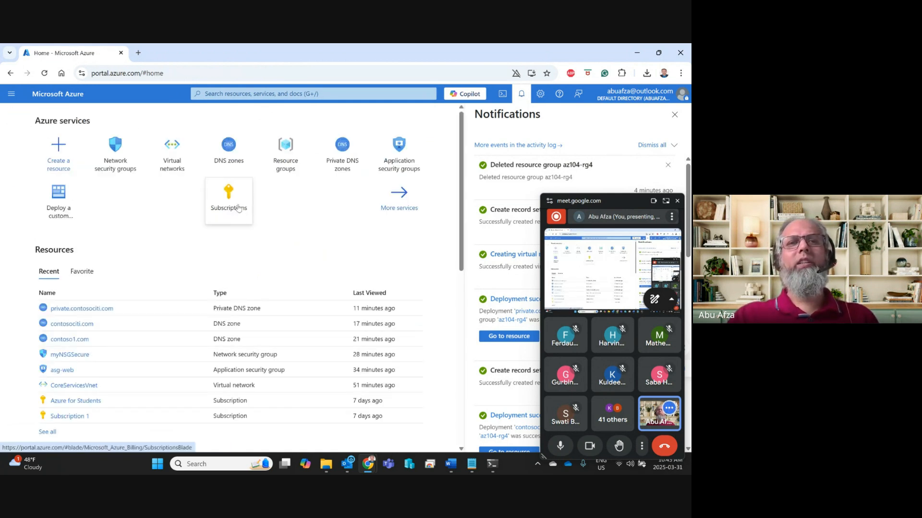
pyautogui.click(238, 208)
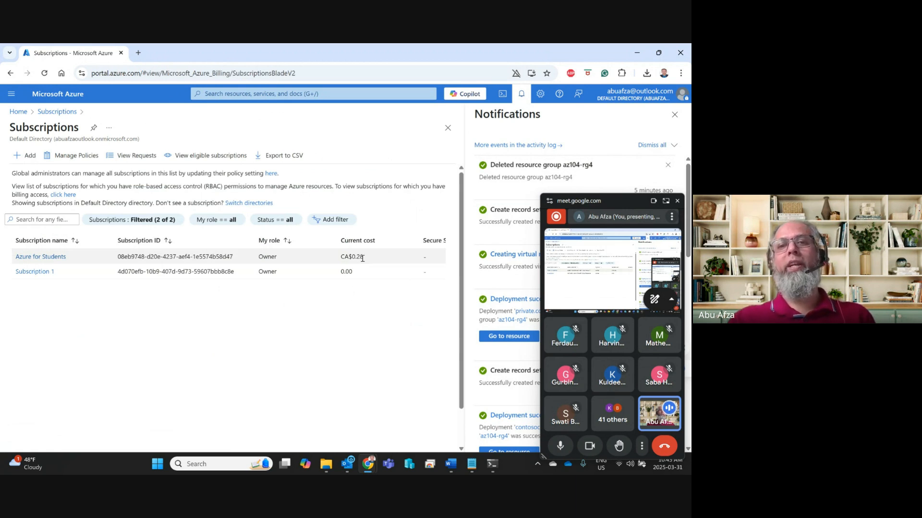
# Mute and unmute the Meet microphone, and close the Azure portal's notifications to widen the subscriptions list
pyautogui.click(559, 445)
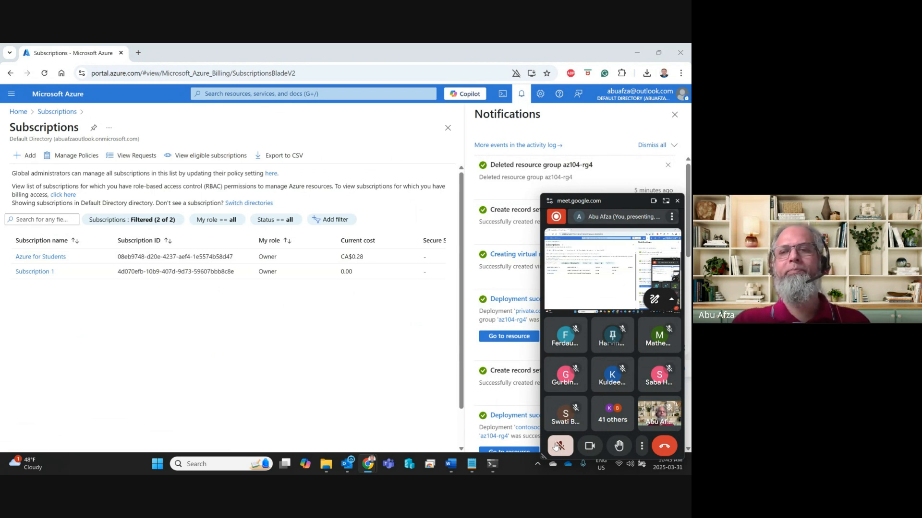
pyautogui.click(557, 446)
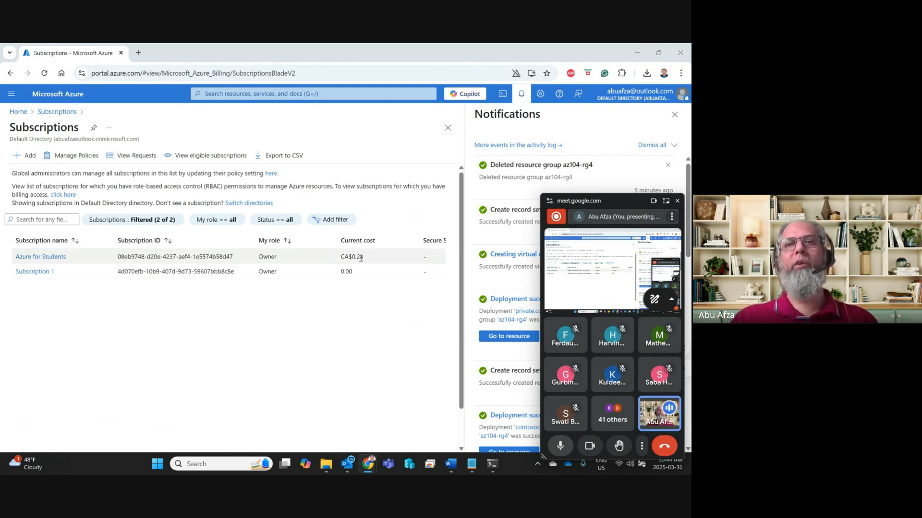
pyautogui.click(675, 114)
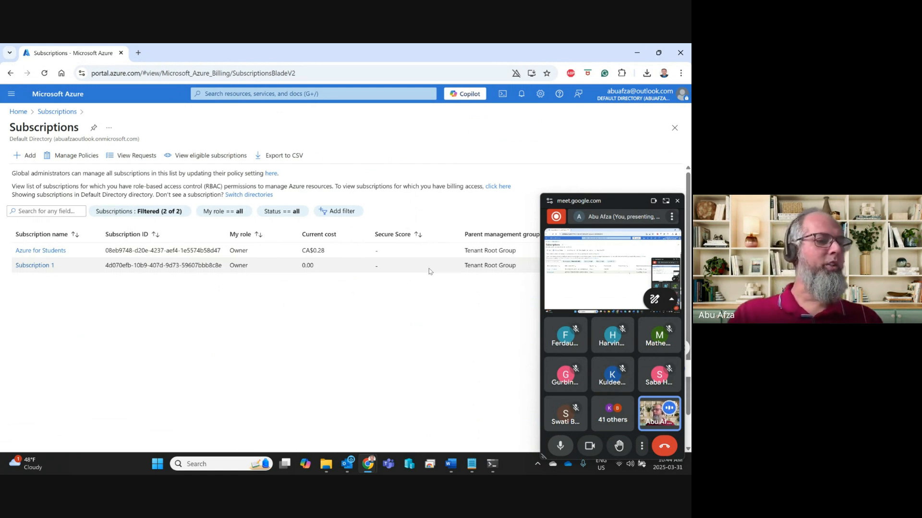
# Switch to the Meet call in the other Chrome window and stop presenting the screen
pyautogui.moveTo(370, 465)
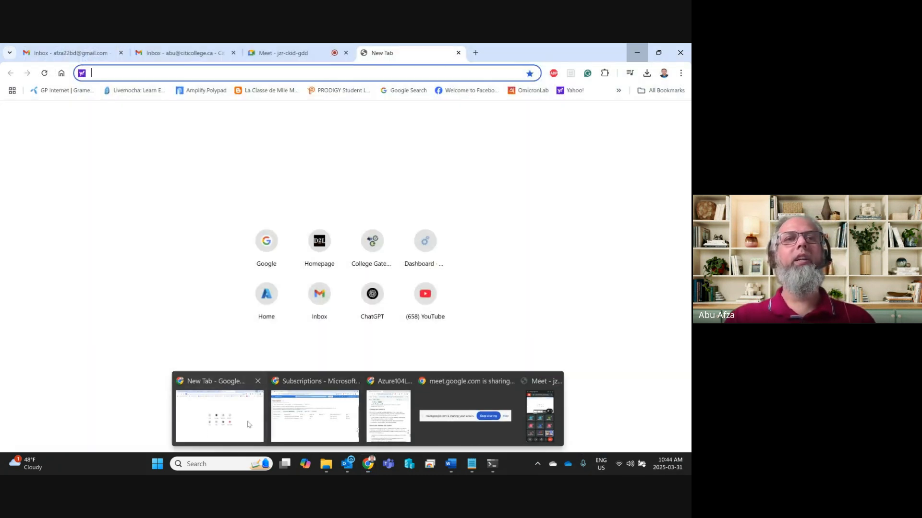
pyautogui.click(245, 424)
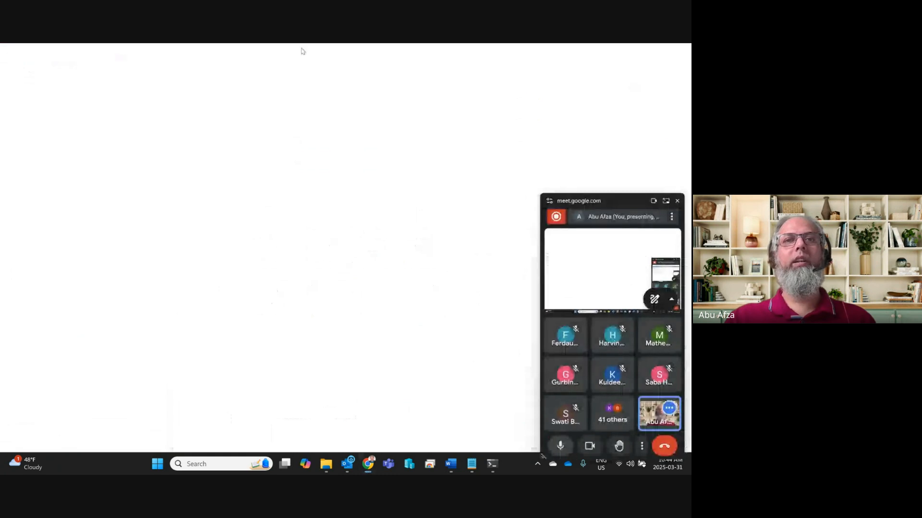
pyautogui.click(303, 52)
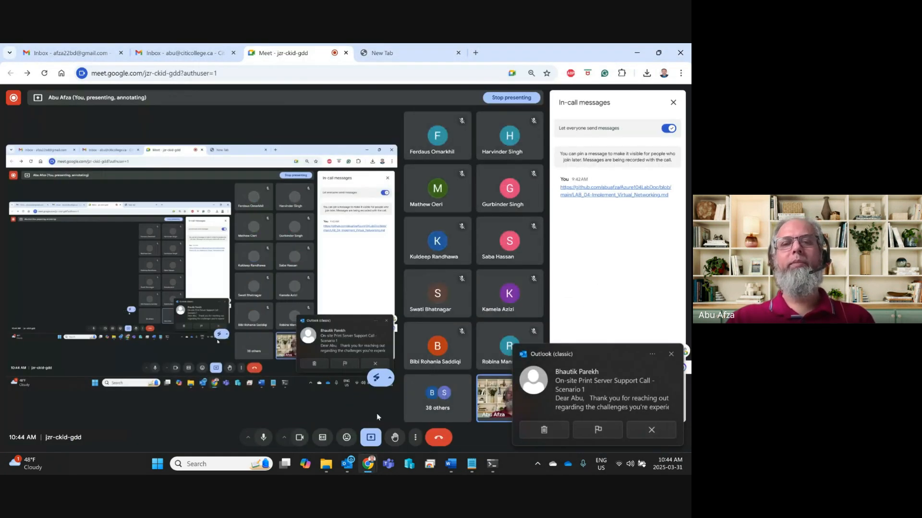
pyautogui.click(371, 437)
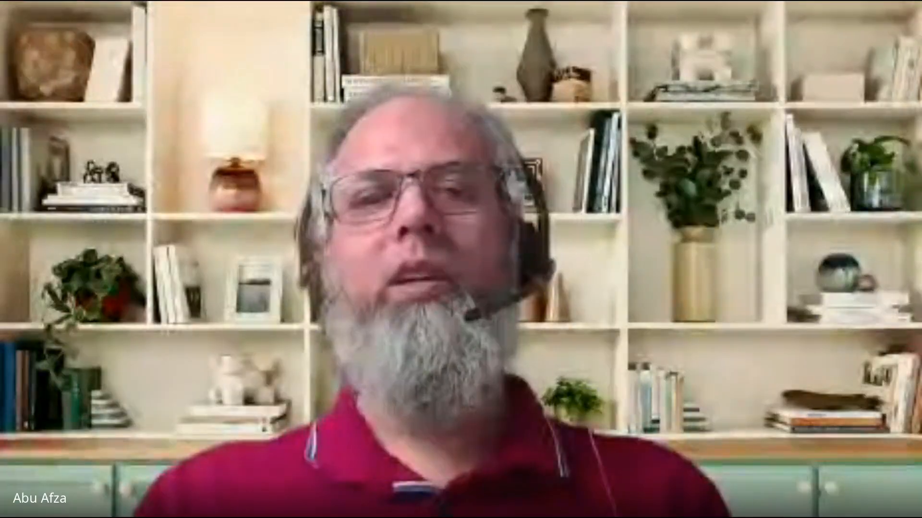